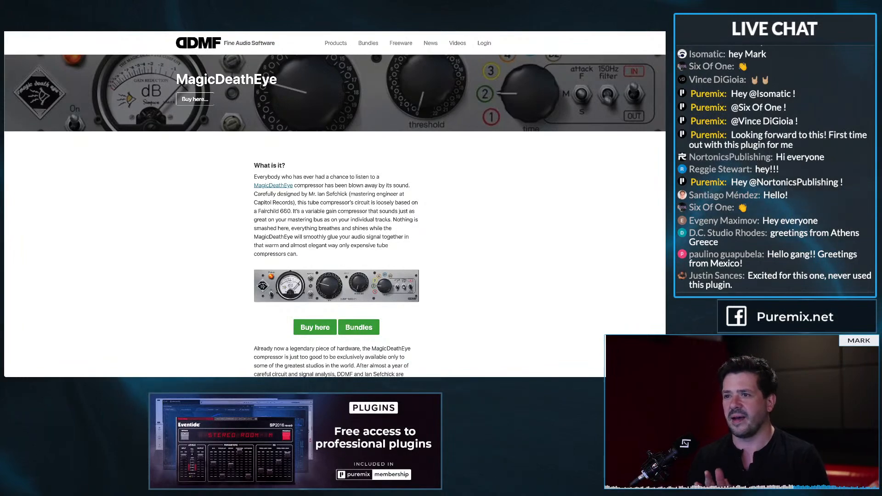
# Read through the MagicDeathEye product description, including its mono and stereo operation and the demo downloads
pyautogui.scroll(-1, 335, 204)
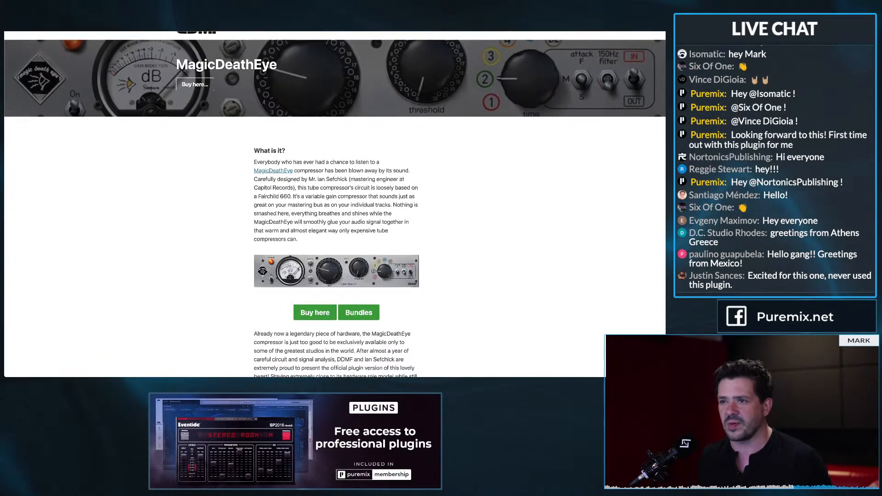
pyautogui.scroll(-3, 335, 204)
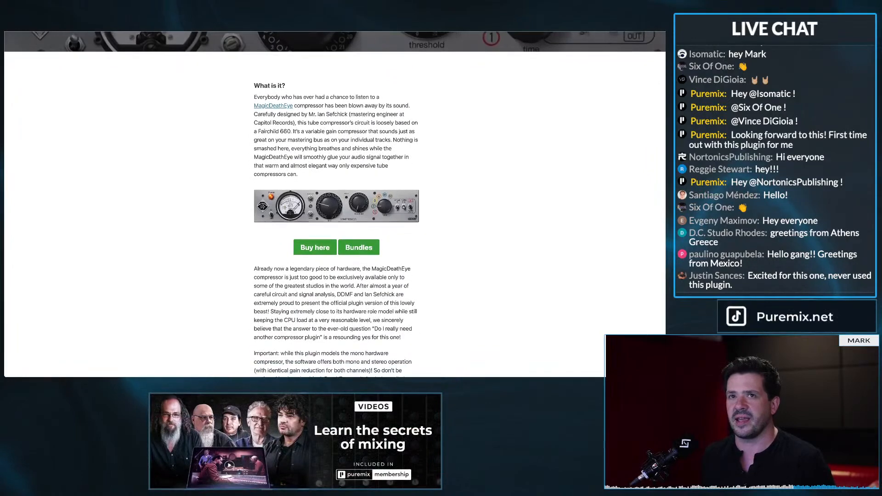
pyautogui.scroll(-2, 335, 204)
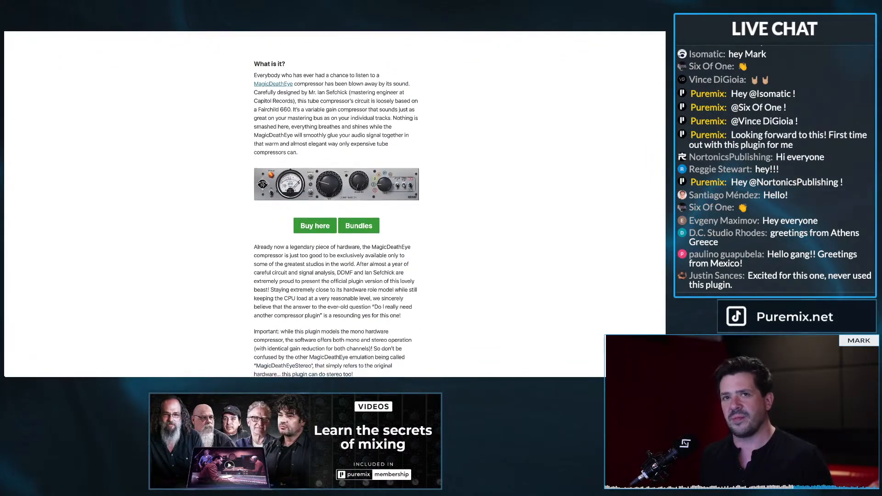
pyautogui.scroll(-1, 335, 204)
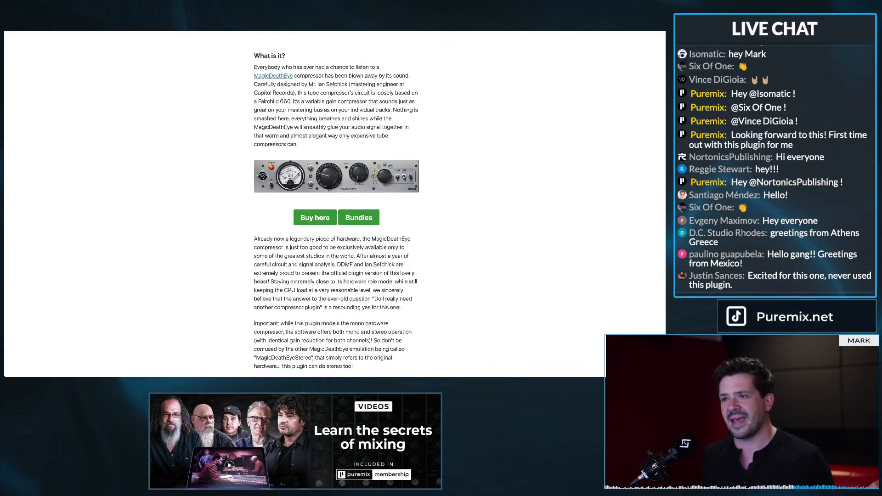
pyautogui.scroll(-5, 335, 204)
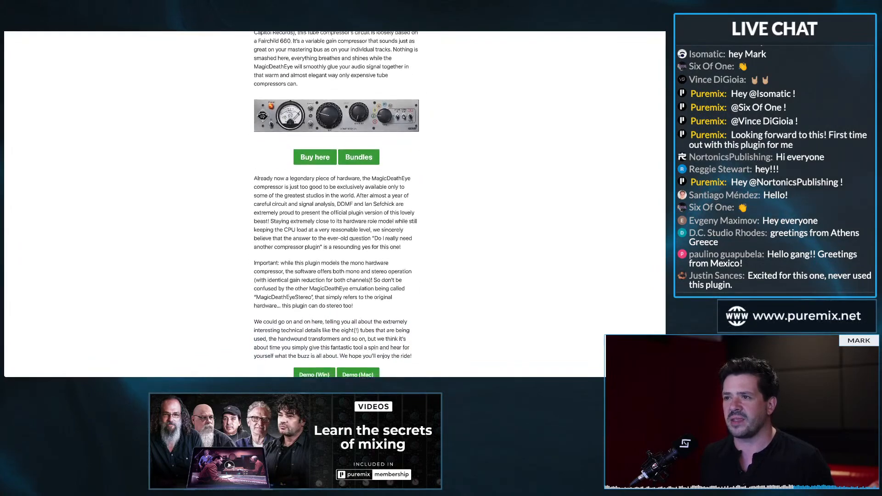
pyautogui.scroll(-3, 335, 204)
pyautogui.scroll(13, 335, 204)
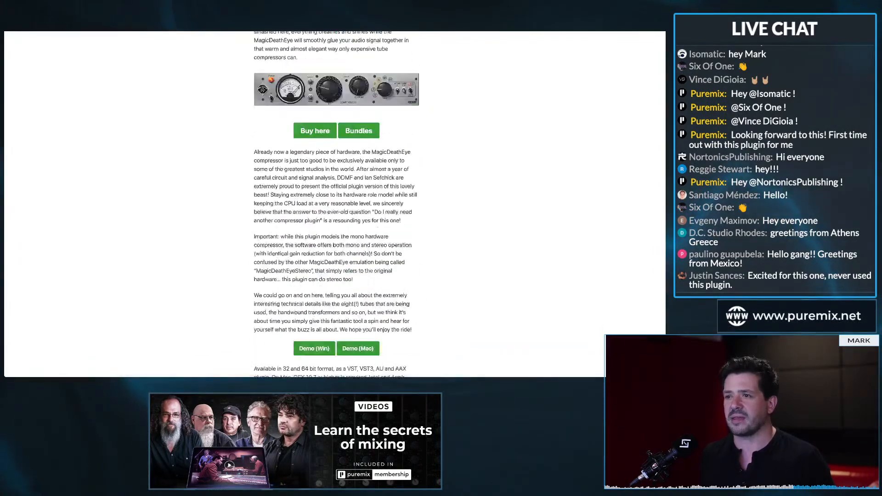
pyautogui.scroll(-2, 335, 204)
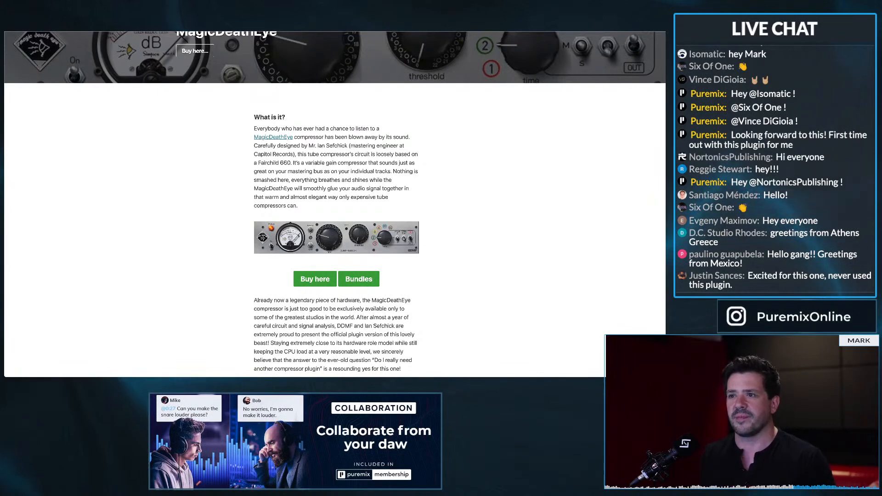
pyautogui.scroll(1, 334, 204)
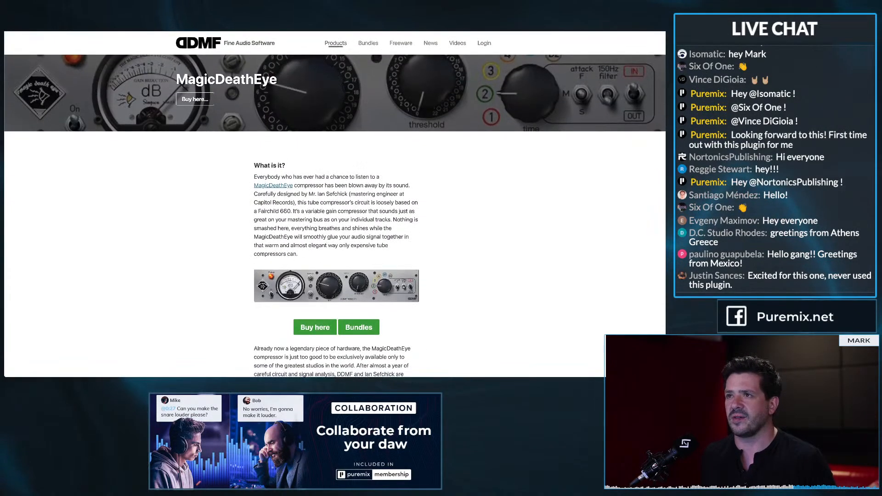
# Open the MagicDeathEye Stereo page from the DDMF product portfolio and read how it differs from the mono version
pyautogui.click(336, 43)
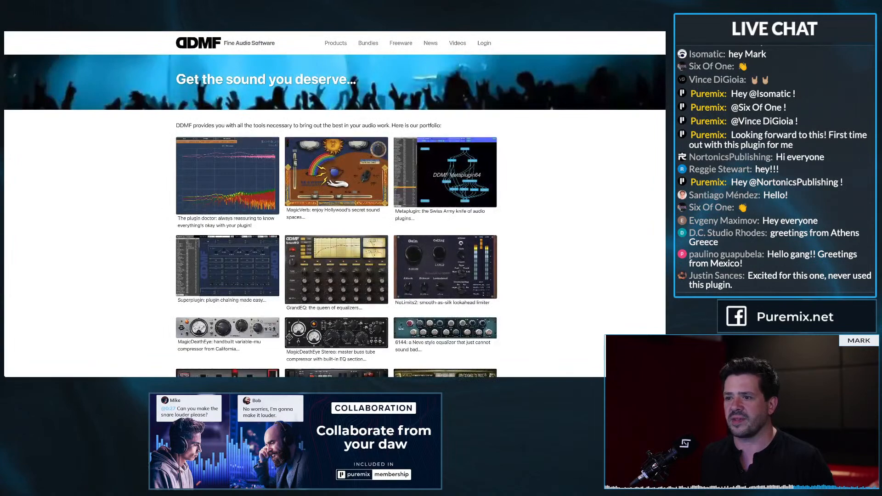
pyautogui.click(336, 333)
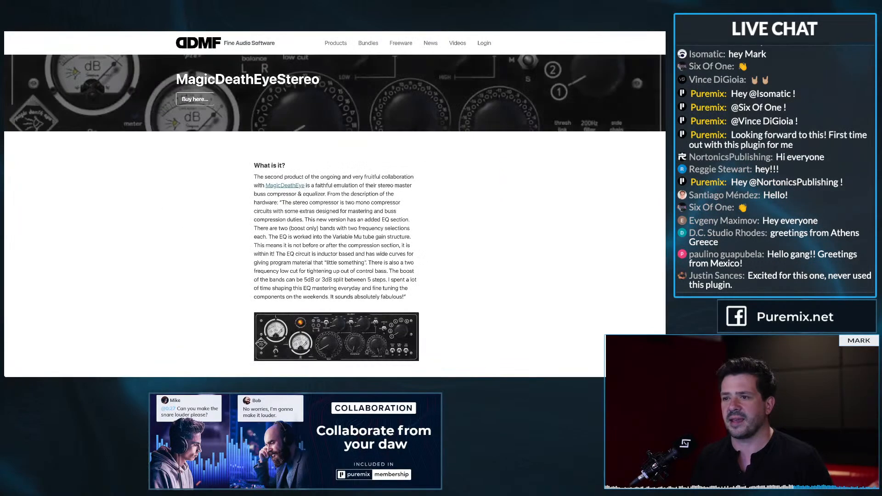
pyautogui.scroll(-1, 334, 204)
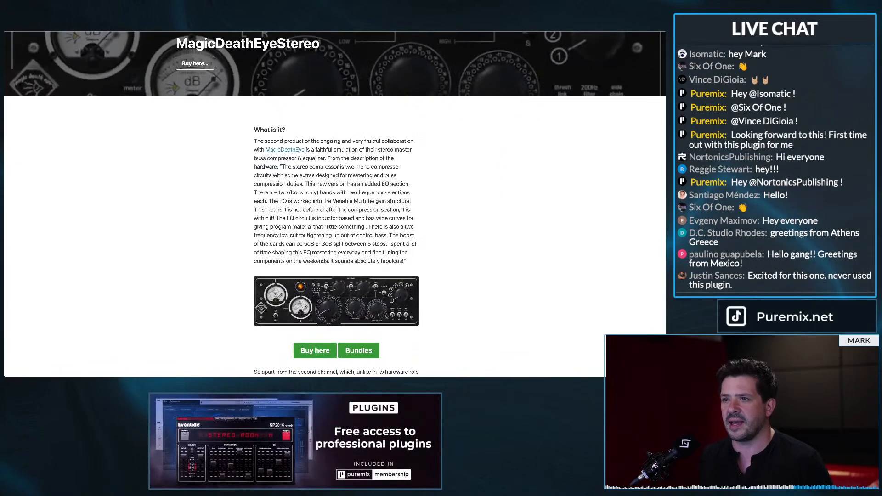
pyautogui.scroll(-2, 335, 204)
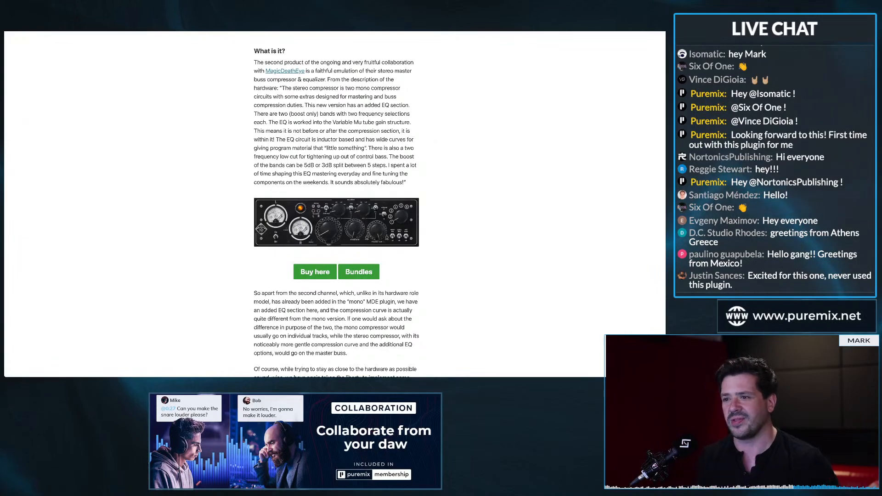
pyautogui.scroll(-1, 335, 204)
pyautogui.scroll(-15, 336, 205)
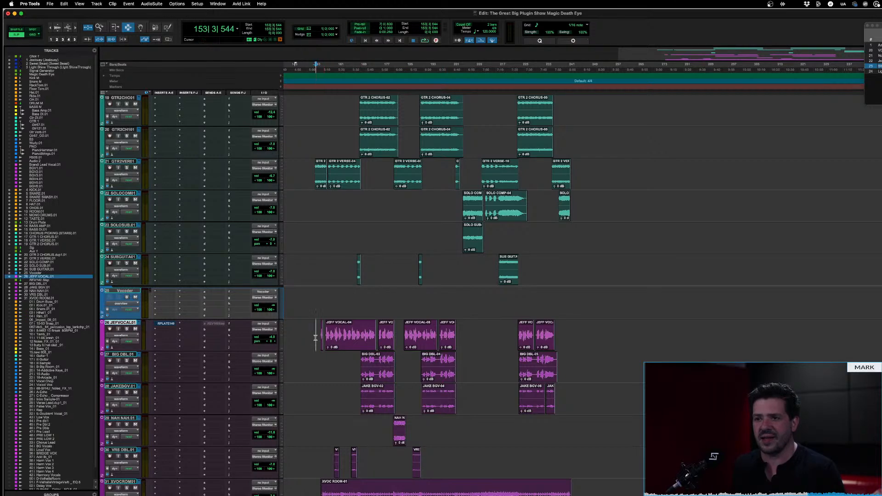
# In Pro Tools, insert the mono MagicDeathEye plug-in on vocal track 26, below the existing plate reverb, and reposition its window
pyautogui.click(334, 338)
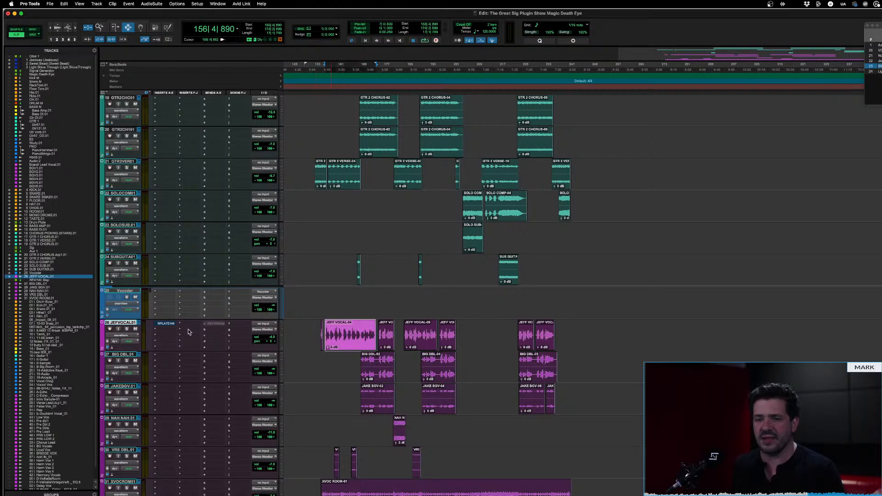
pyautogui.click(164, 332)
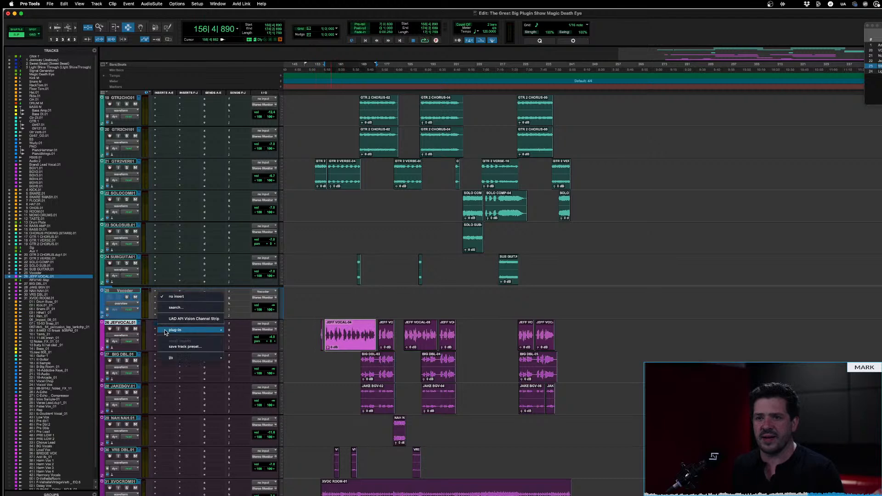
pyautogui.click(172, 311)
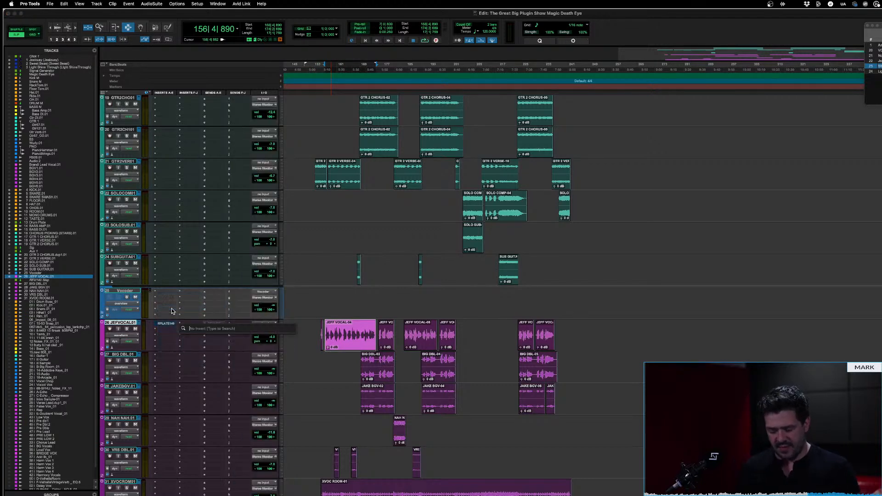
pyautogui.write('mega')
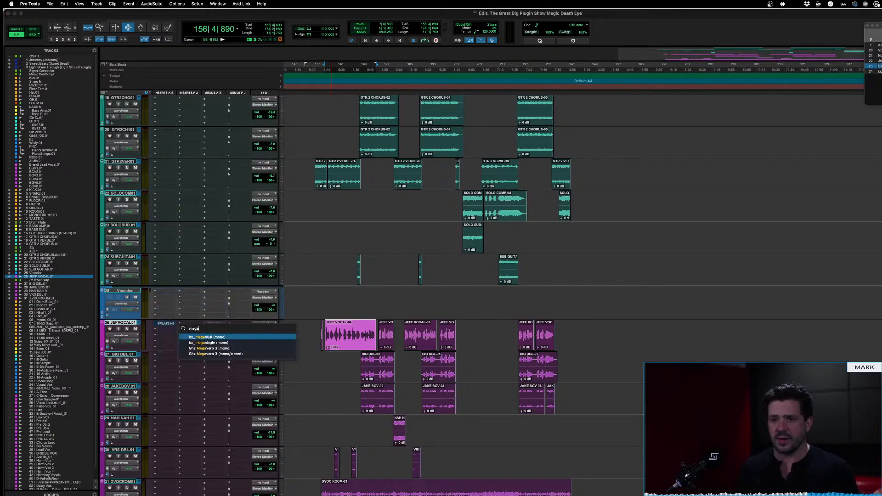
pyautogui.press('BackSpace')
pyautogui.press('BackSpace')
pyautogui.write('ag')
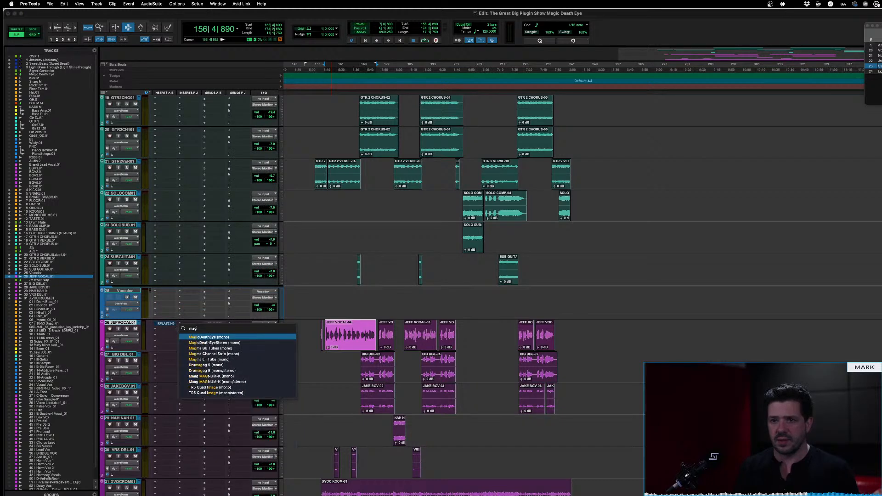
pyautogui.press('Return')
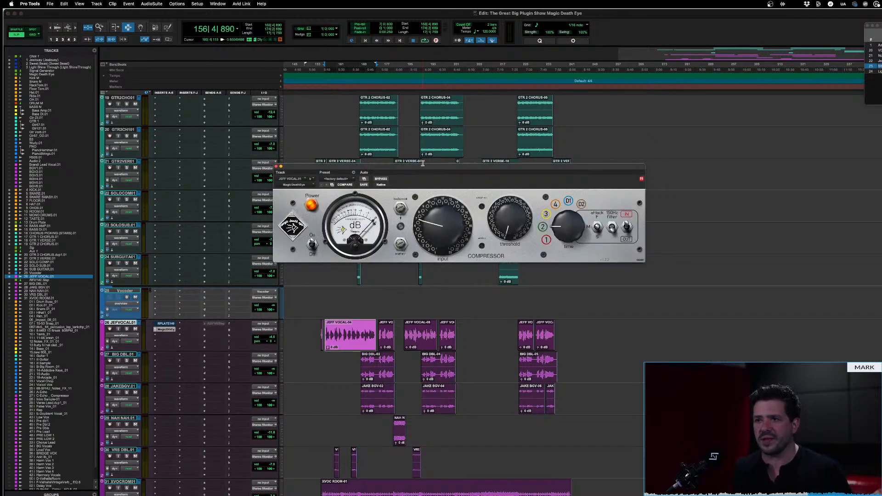
pyautogui.moveTo(417, 166); pyautogui.dragTo(371, 153)
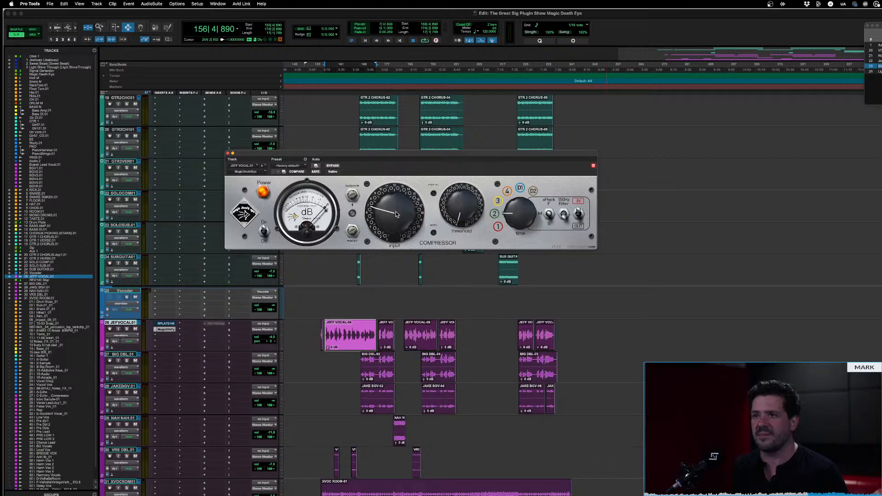
# Try out the compressor's input knob, the small trim beside it and the threshold knob
pyautogui.moveTo(396, 212); pyautogui.dragTo(377, 219)
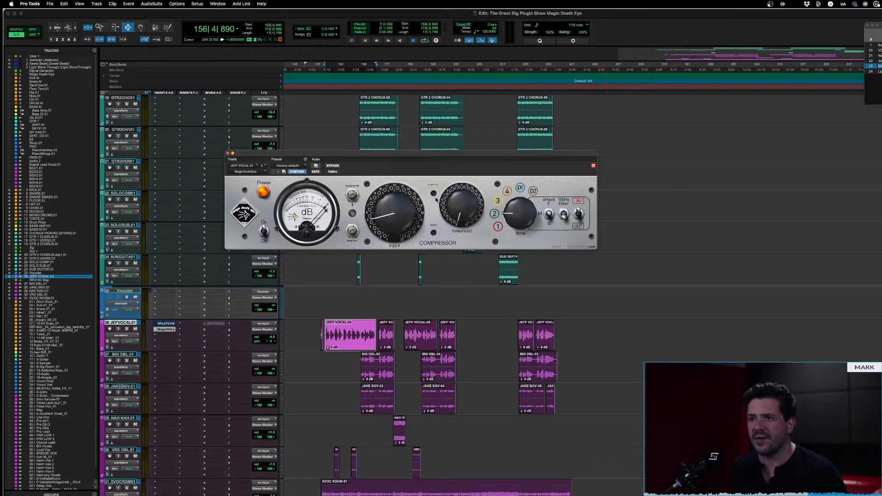
pyautogui.moveTo(434, 195)
pyautogui.moveTo(433, 194); pyautogui.dragTo(430, 68)
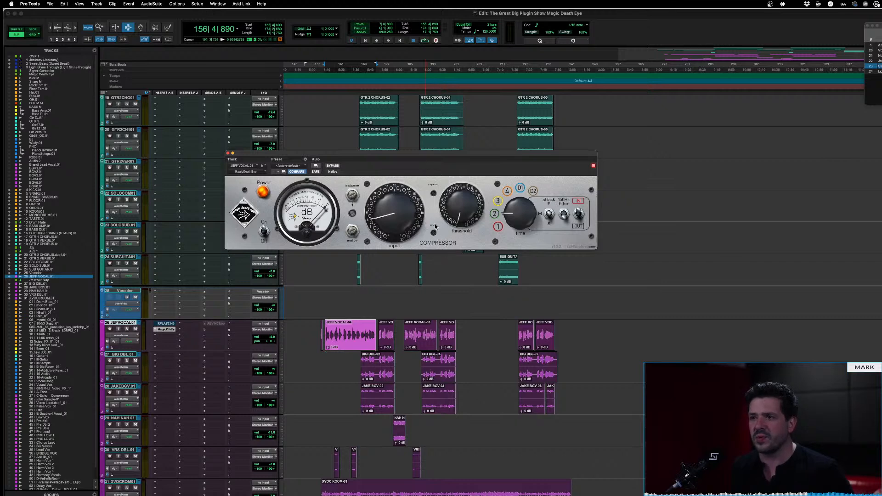
pyautogui.moveTo(461, 215); pyautogui.dragTo(449, 237)
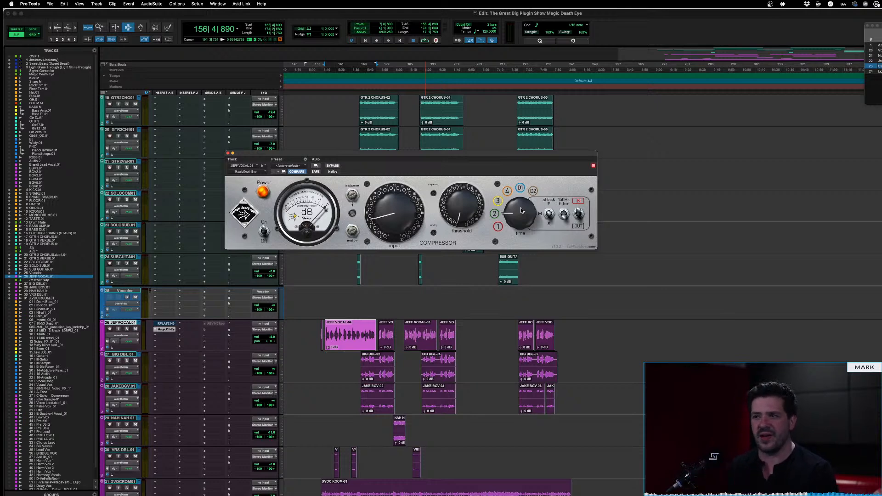
# Try the compressor's time settings D1, 2 and 1, plus the attack switch
pyautogui.moveTo(522, 211); pyautogui.dragTo(522, 142)
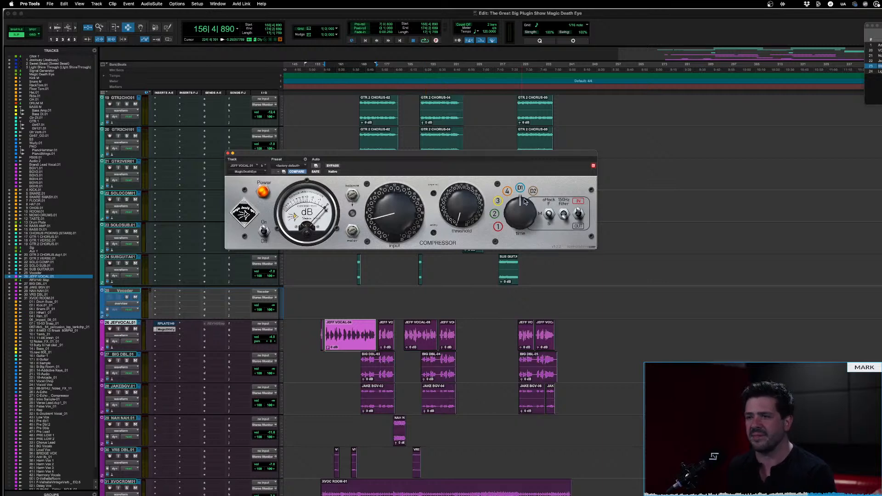
pyautogui.moveTo(519, 213); pyautogui.dragTo(519, 277)
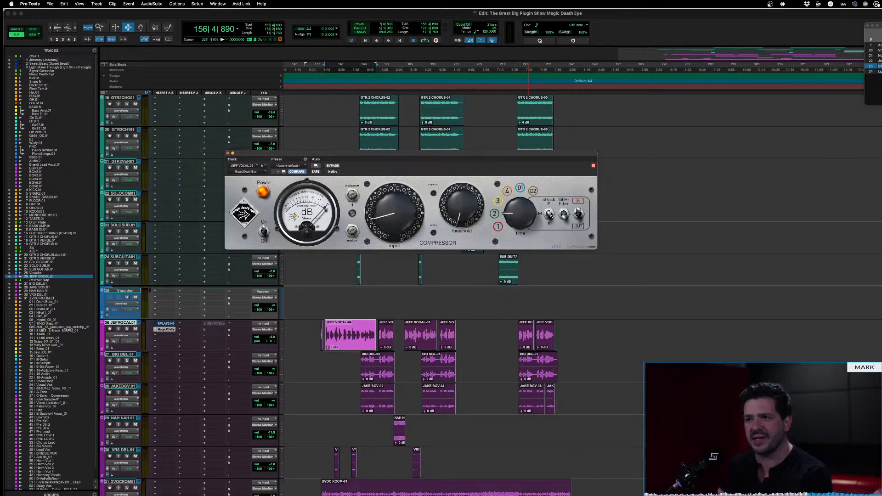
pyautogui.moveTo(524, 218); pyautogui.dragTo(515, 192)
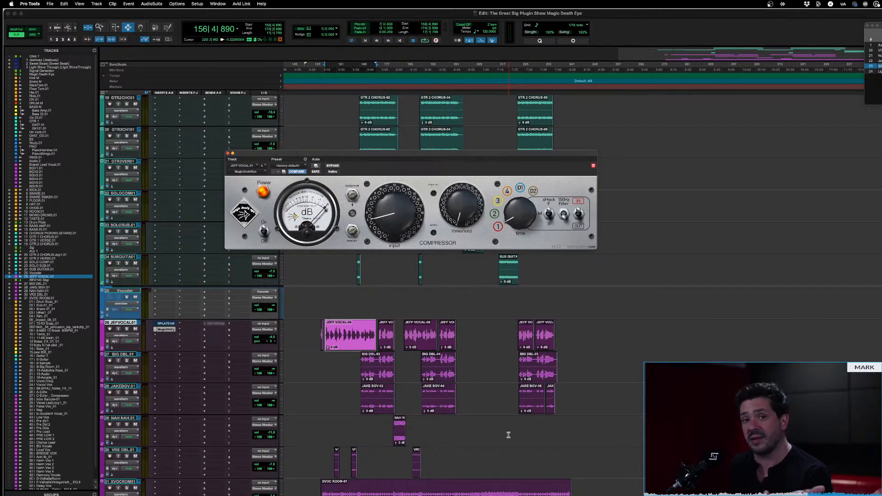
pyautogui.click(550, 222)
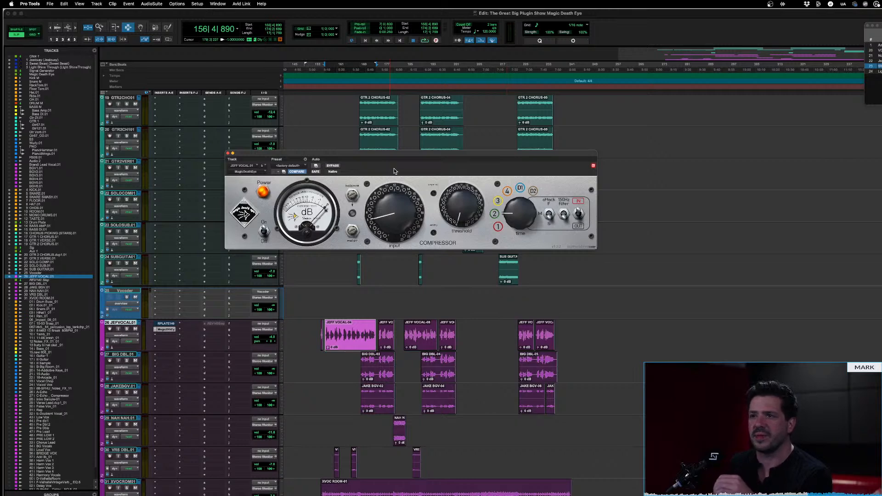
# Raise the compressor's input as a trial, then reload the factory default preset
pyautogui.moveTo(396, 160); pyautogui.dragTo(455, 164)
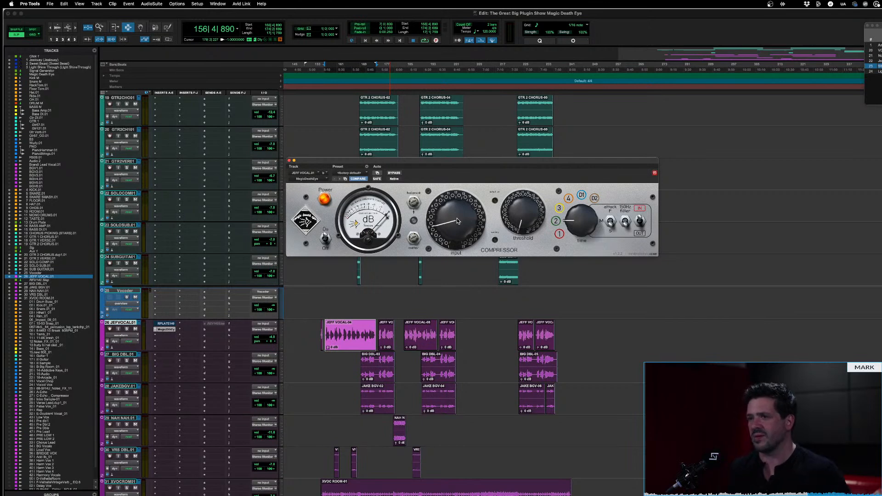
pyautogui.moveTo(456, 220); pyautogui.dragTo(456, 205)
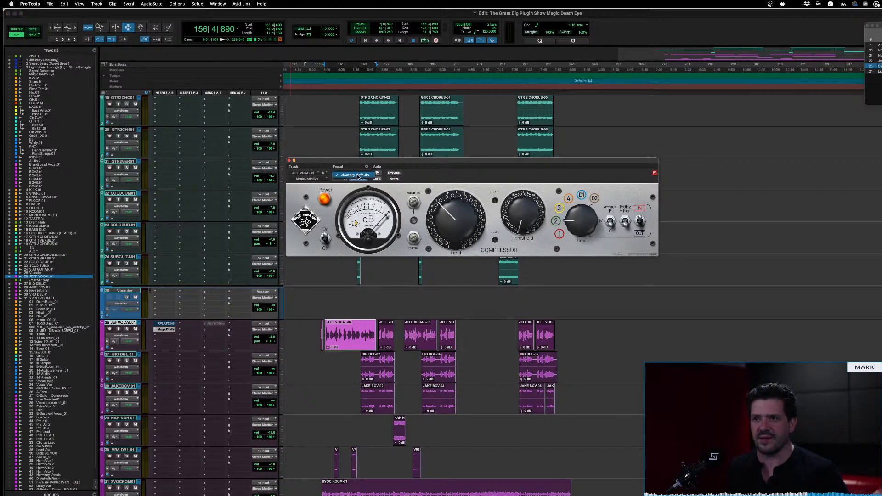
pyautogui.click(357, 179)
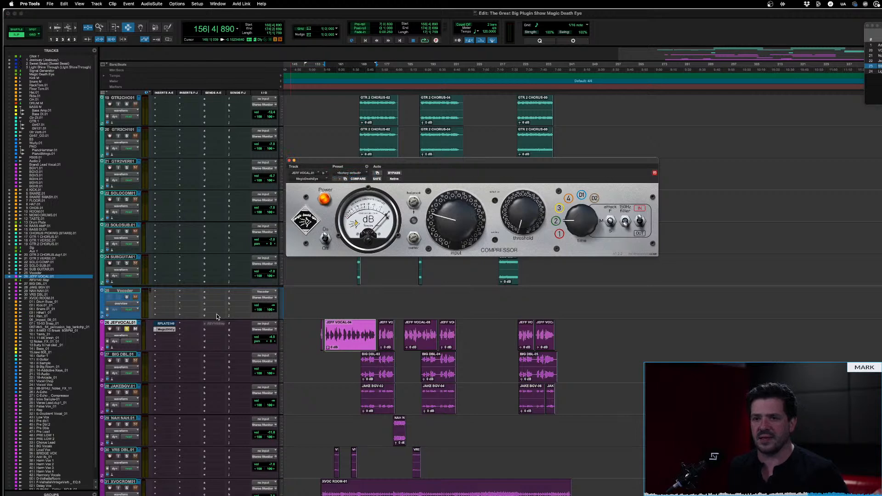
# Bypass the compressor and select roughly the first third of the first long vocal clip on track 26
pyautogui.click(393, 174)
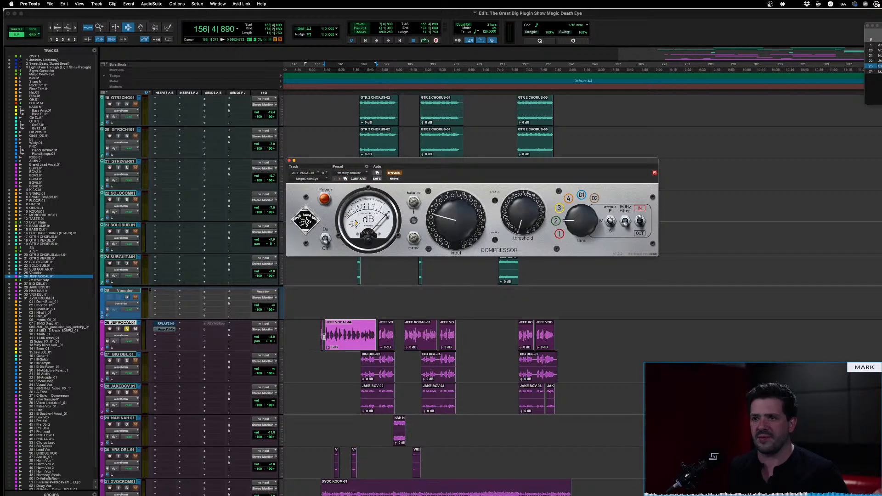
pyautogui.click(357, 334)
pyautogui.press('t')
pyautogui.press('t')
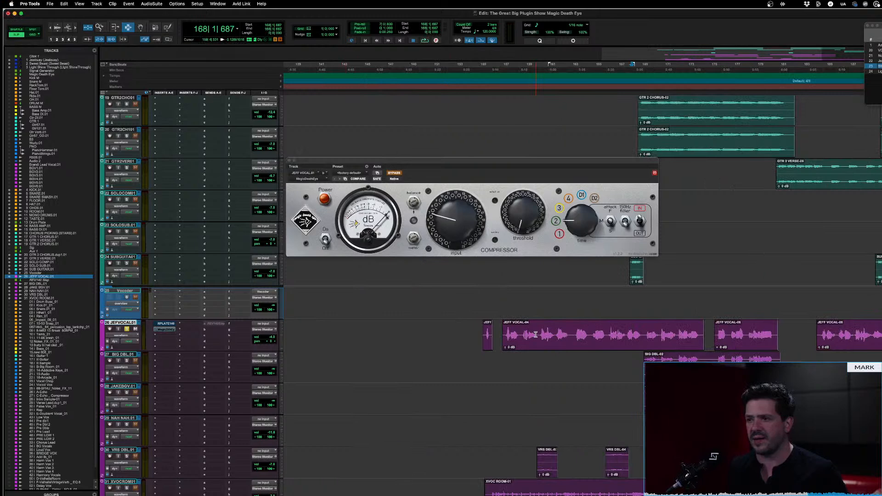
pyautogui.moveTo(505, 336); pyautogui.dragTo(571, 336)
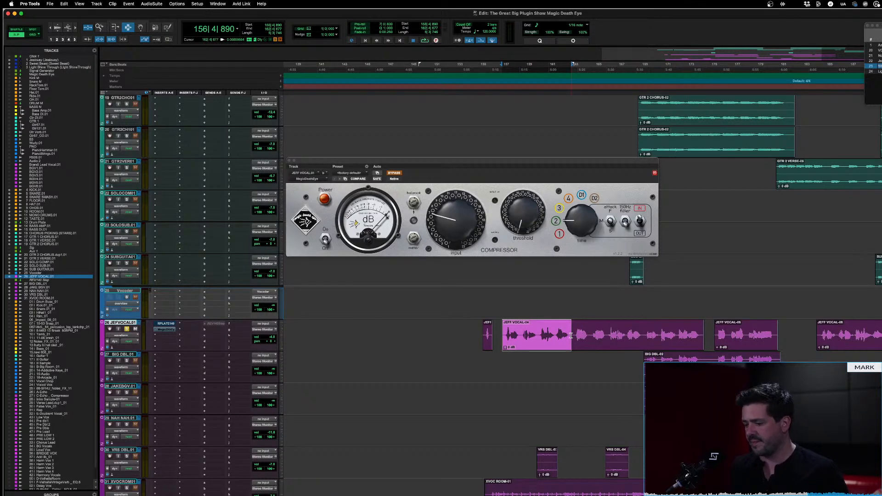
# Play the selected vocal phrase with the compressor bypassed, stop playback and re-enable the plug-in
pyautogui.press('space')
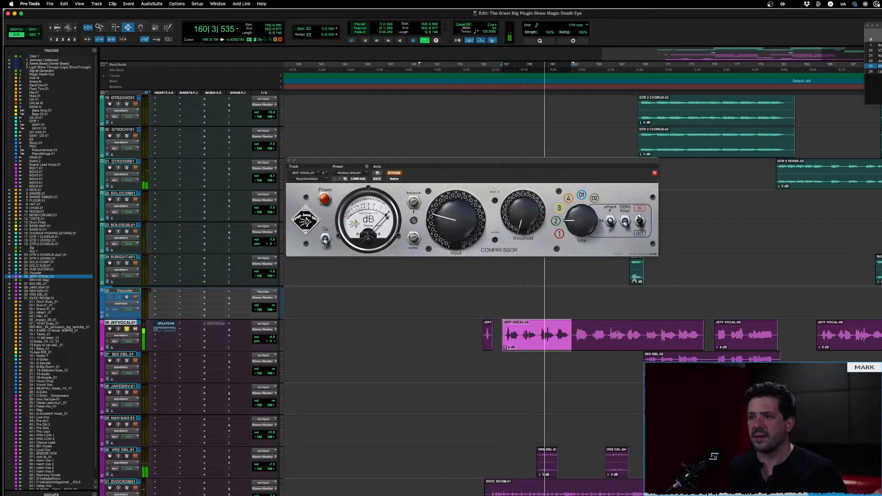
pyautogui.press('space')
pyautogui.click(395, 175)
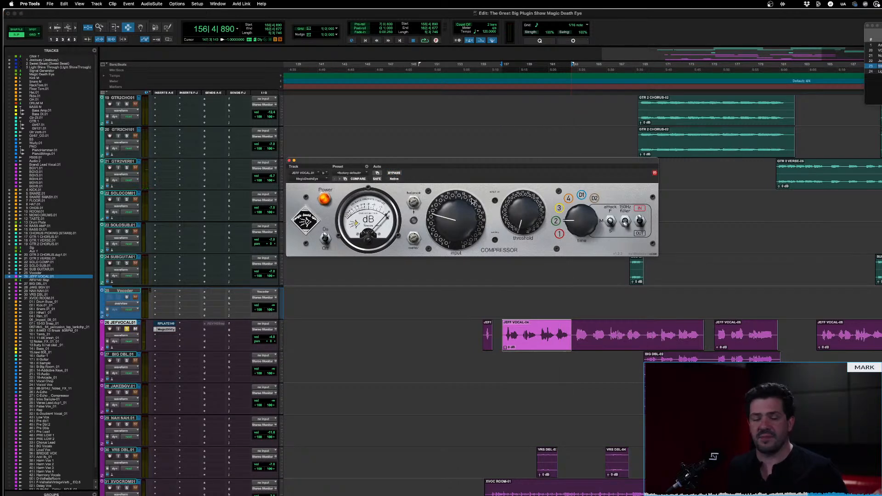
# Play the selected vocal phrase while raising the compressor's threshold to about eleven o'clock and setting the time knob to 1
pyautogui.press('space')
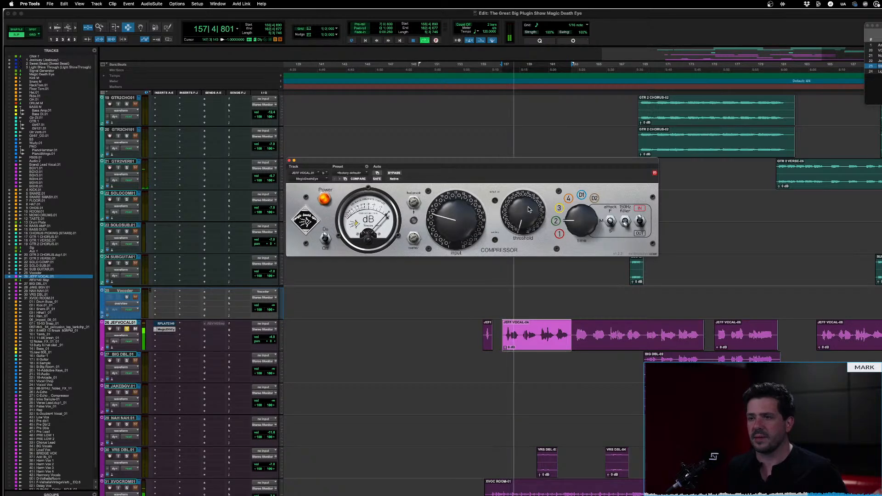
pyautogui.moveTo(528, 210); pyautogui.dragTo(524, 185)
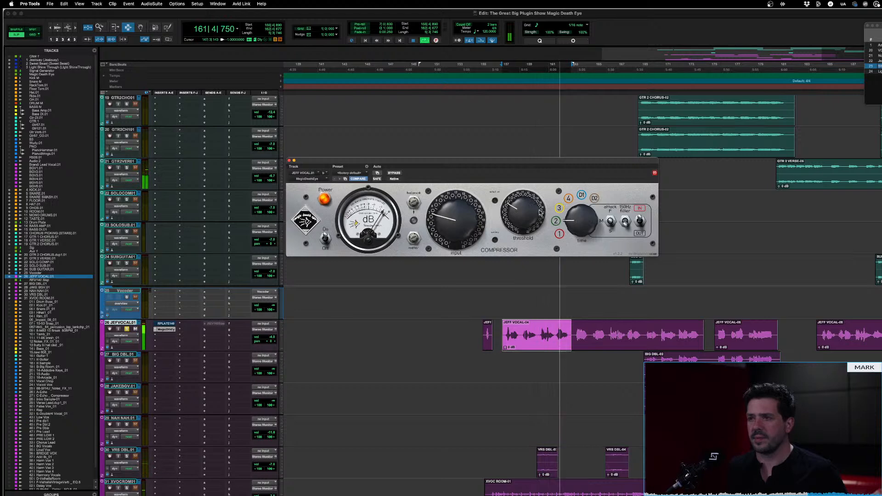
pyautogui.moveTo(589, 220); pyautogui.dragTo(585, 236)
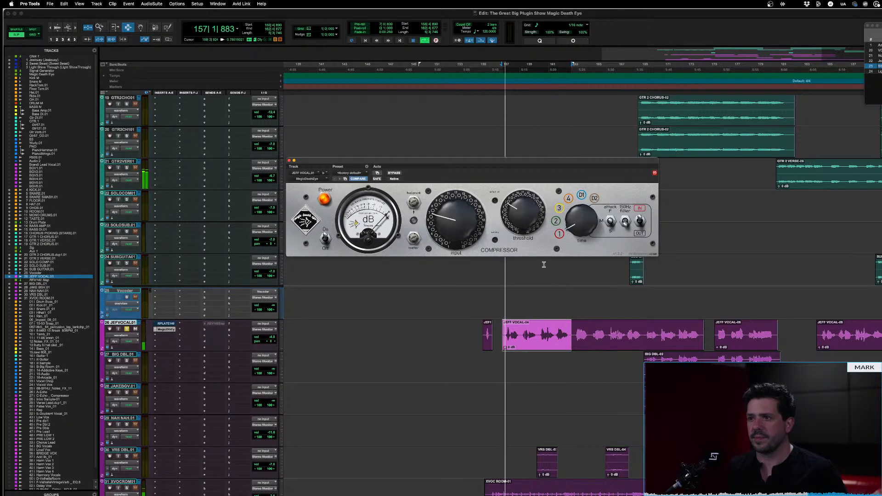
pyautogui.moveTo(511, 205); pyautogui.dragTo(523, 235)
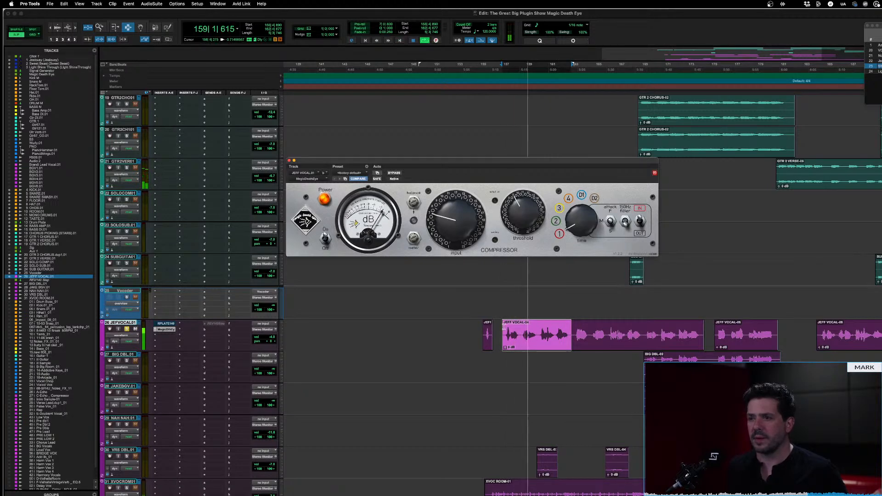
# Shorten the vocal selection to start near bar 158 beat 3, change the compressor's attack switch and audition the phrase
pyautogui.keyDown('shift'); pyautogui.click(522, 326); pyautogui.keyUp('shift')
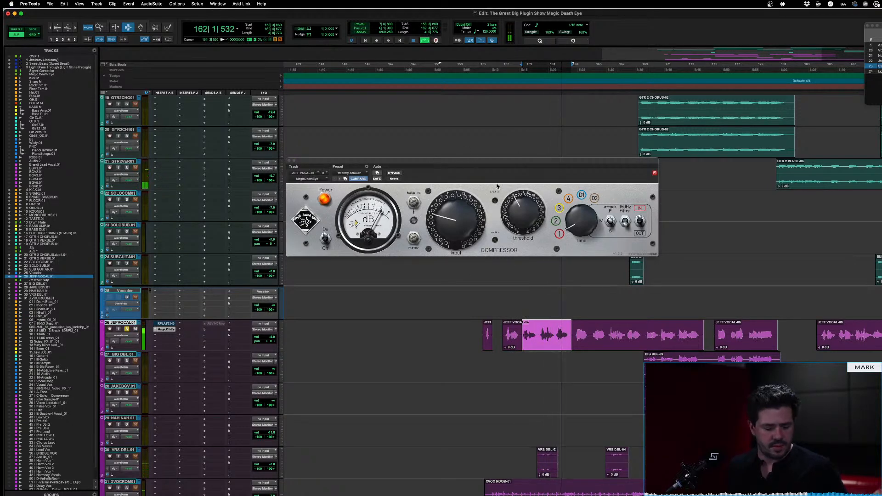
pyautogui.press('space')
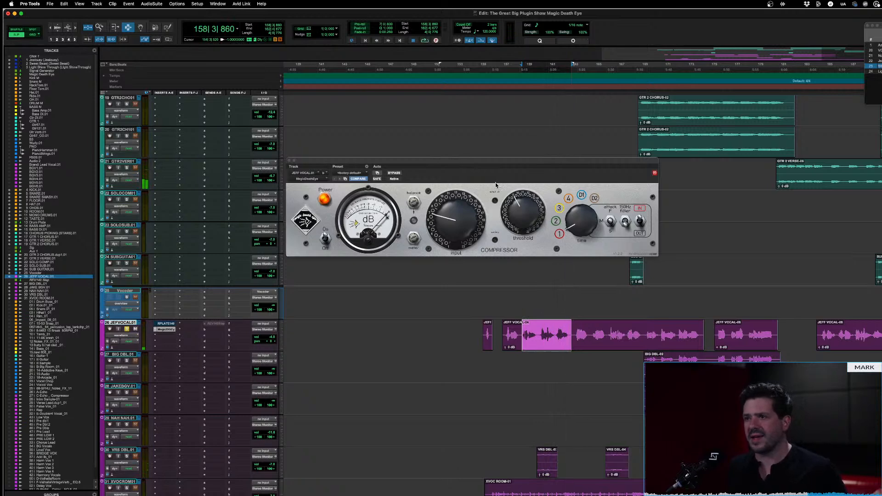
pyautogui.click(612, 222)
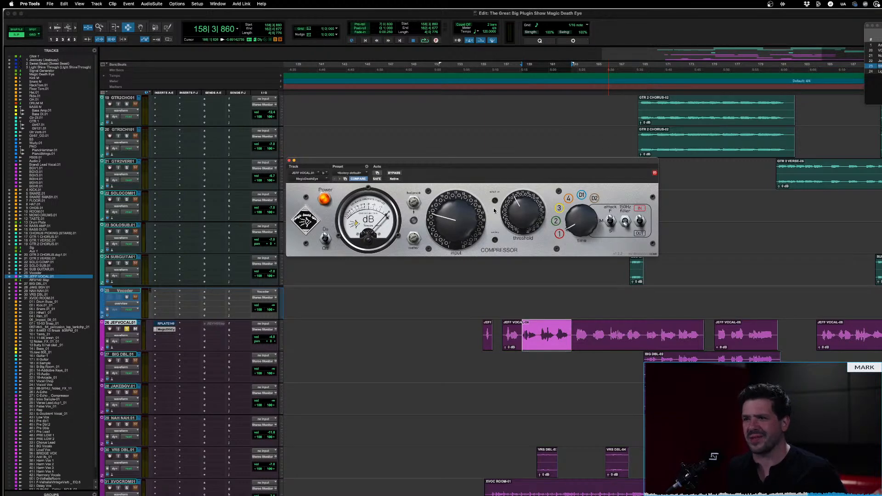
pyautogui.press('space')
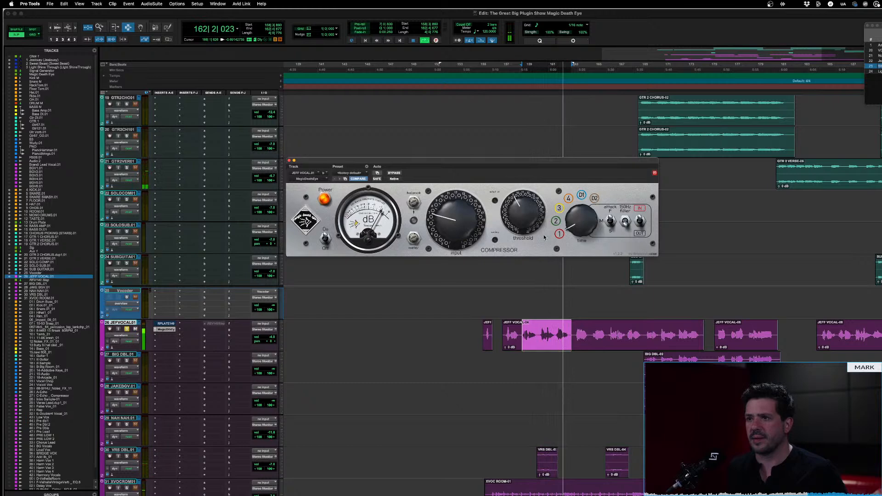
pyautogui.press('space')
# Select only the short vocal phrase starting near bar 161 beat 3 and play it with the compressor bypassed
pyautogui.moveTo(546, 336); pyautogui.dragTo(554, 339)
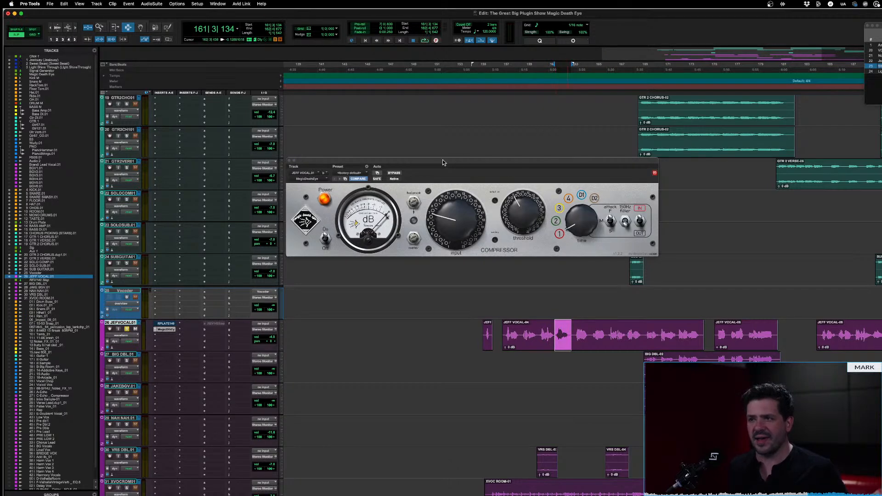
pyautogui.click(397, 174)
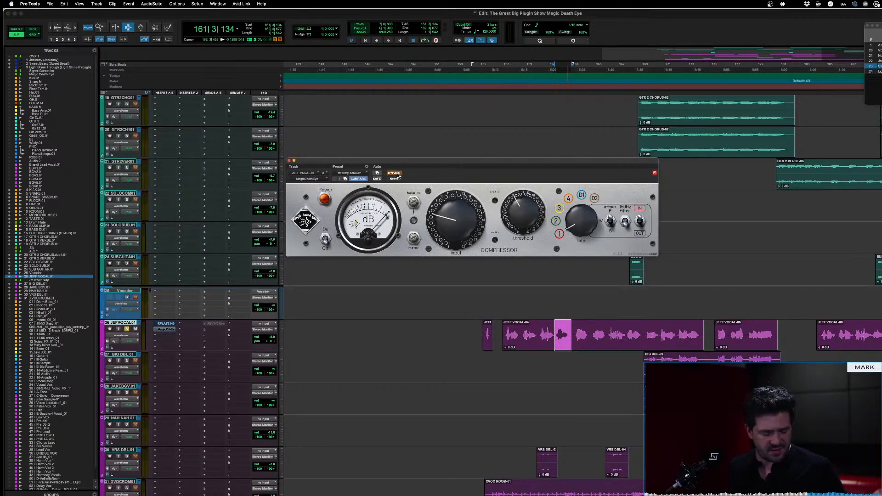
pyautogui.press('space')
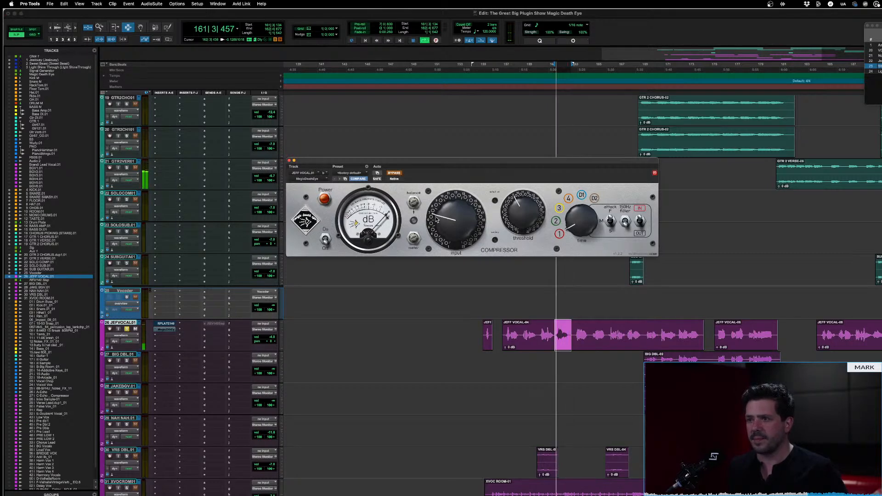
pyautogui.press('space')
# Re-enable the compressor and audition the same short vocal phrase twice
pyautogui.click(396, 174)
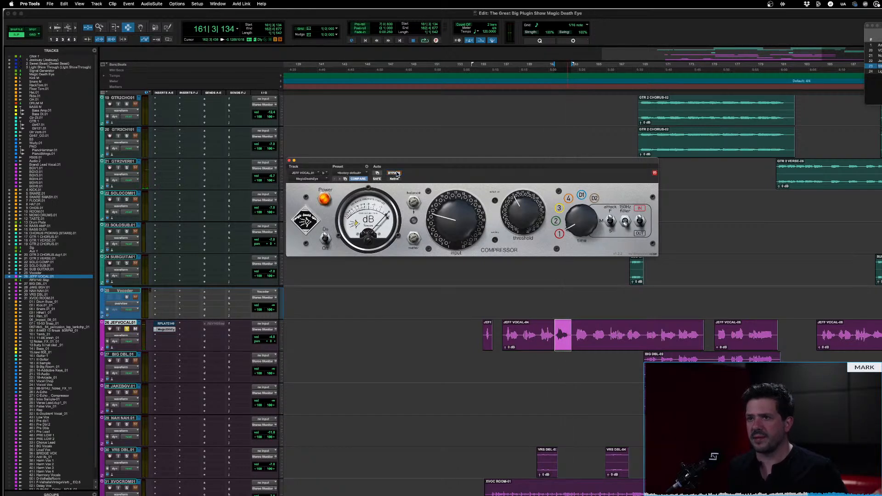
pyautogui.press('space')
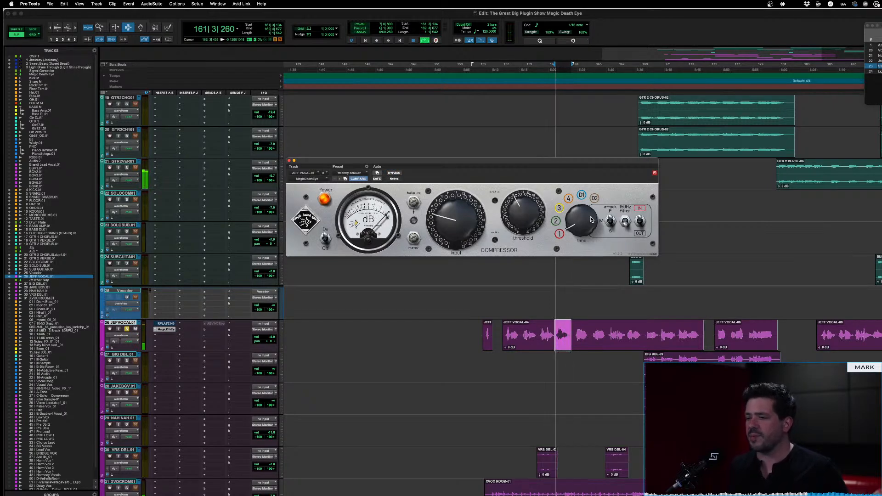
pyautogui.press('space')
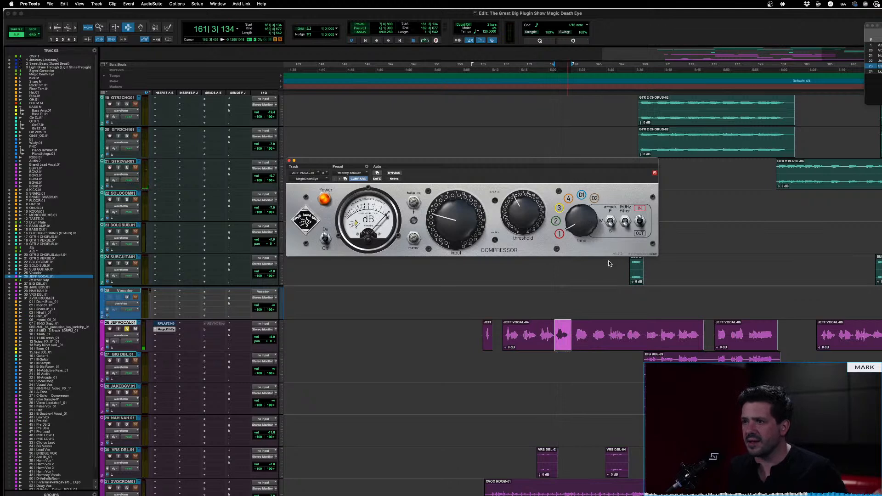
pyautogui.press('space')
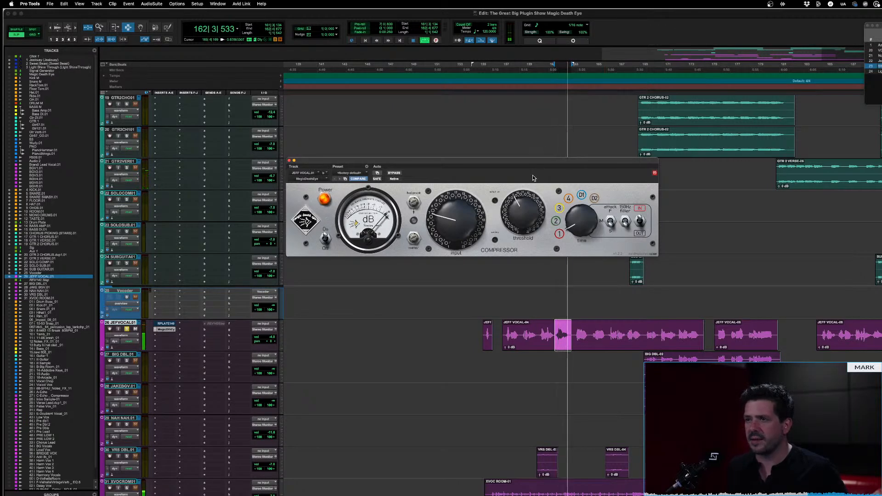
pyautogui.press('space')
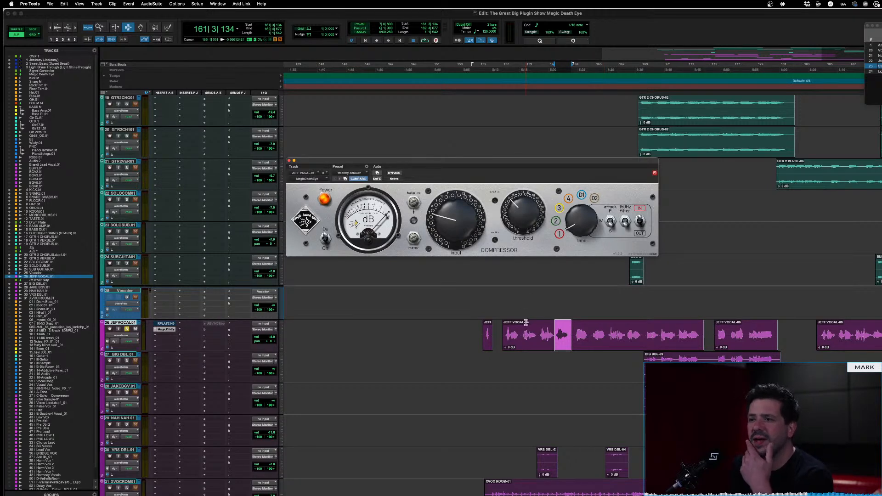
# Select the vocal phrase from about bar 158 beat 3 and raise the compressor's threshold further while it plays
pyautogui.moveTo(521, 329); pyautogui.dragTo(552, 331)
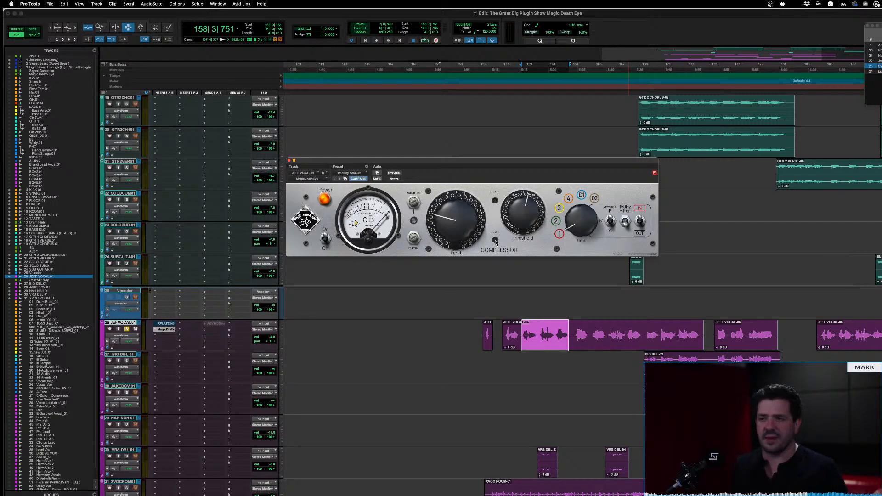
pyautogui.press('space')
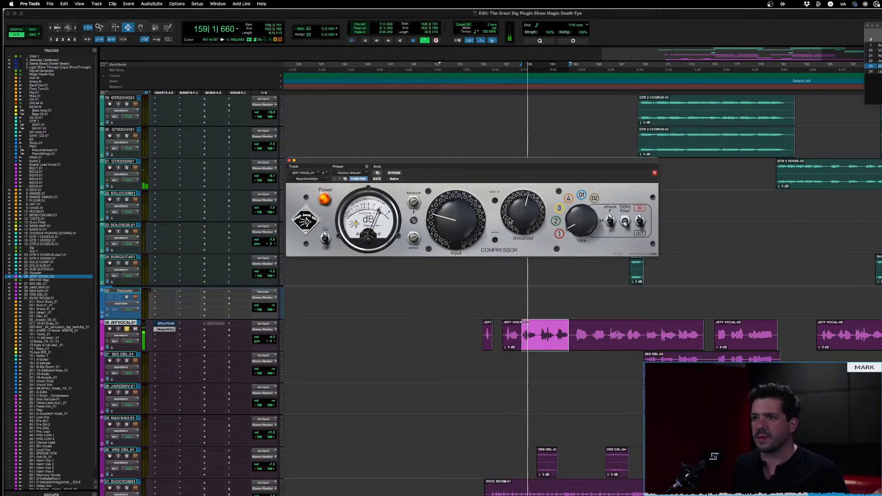
pyautogui.moveTo(514, 215); pyautogui.dragTo(515, 186)
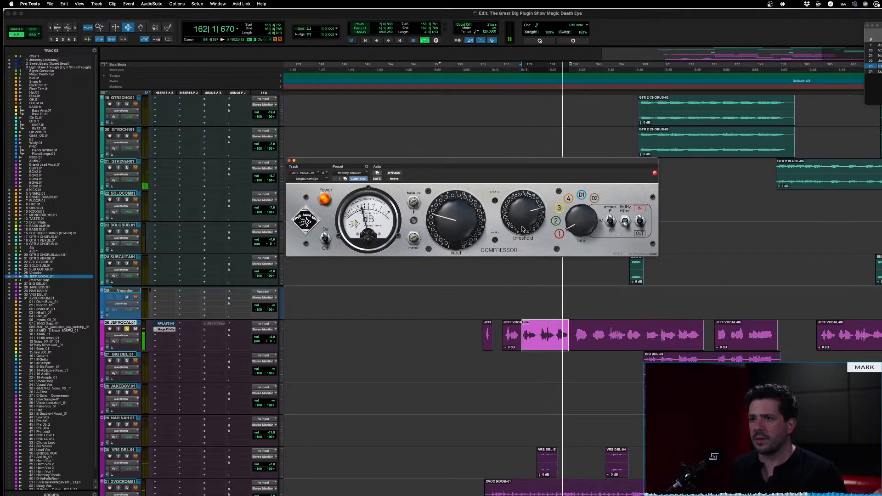
pyautogui.press('space')
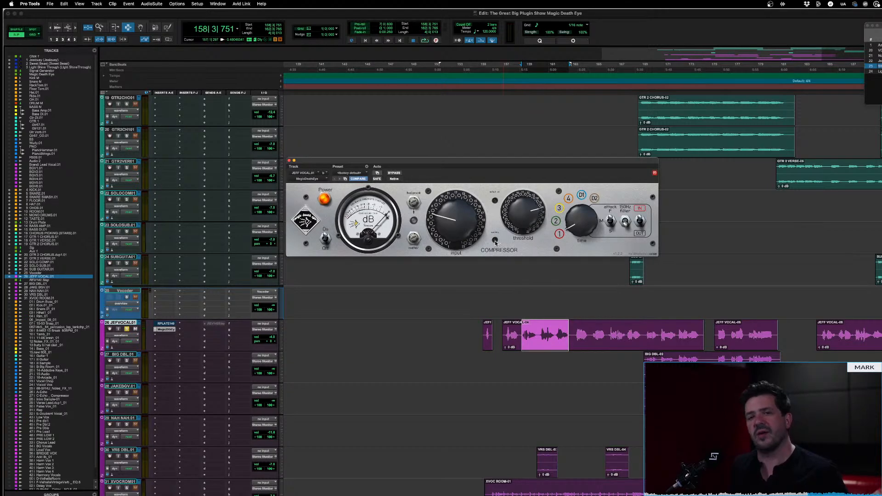
# Play the phrase while adjusting the lower small trim screw between the input and threshold knobs, and stop playback
pyautogui.press('space')
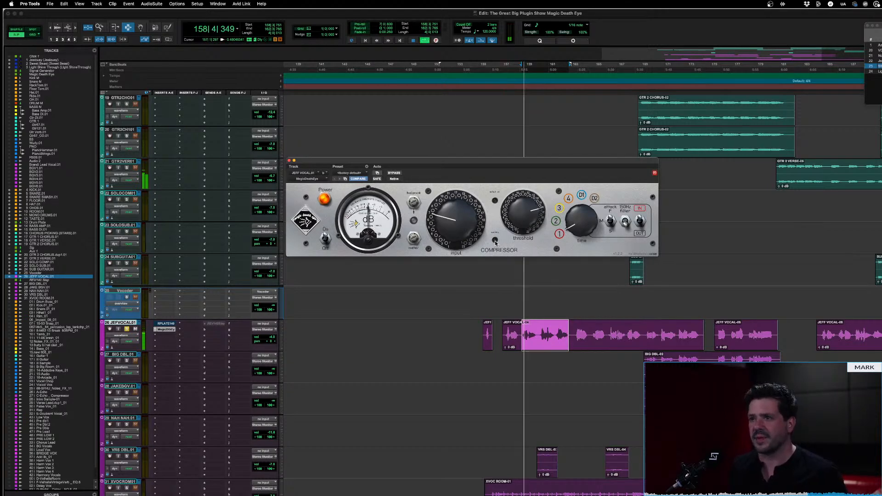
pyautogui.moveTo(496, 244); pyautogui.dragTo(489, 192)
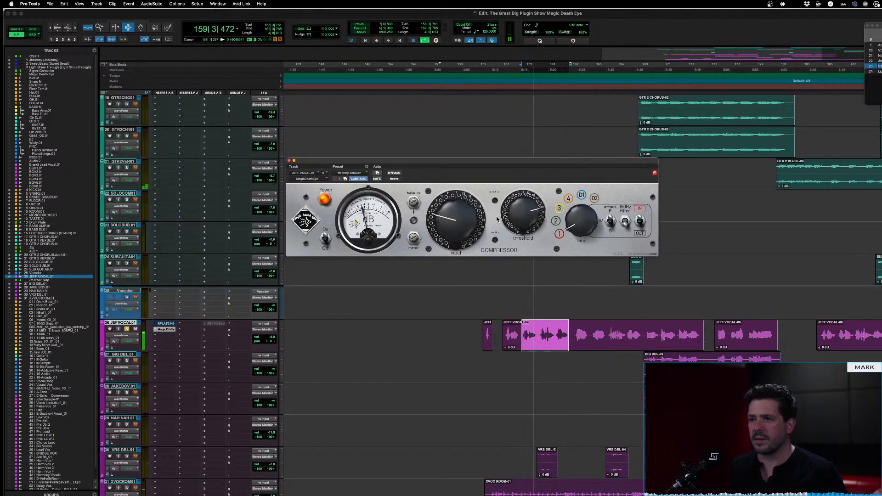
pyautogui.moveTo(495, 239); pyautogui.dragTo(495, 248)
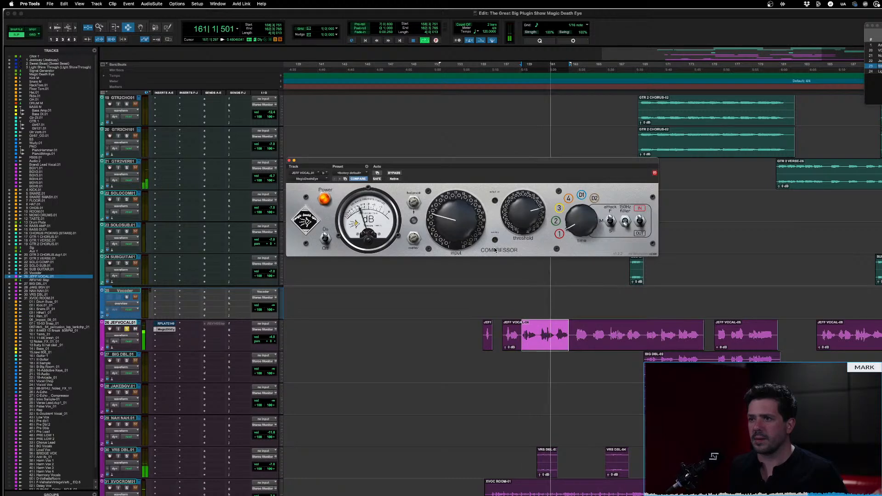
pyautogui.press('space')
pyautogui.press('space')
# Compare the selected vocal phrase with the compressor bypassed and active
pyautogui.click(393, 174)
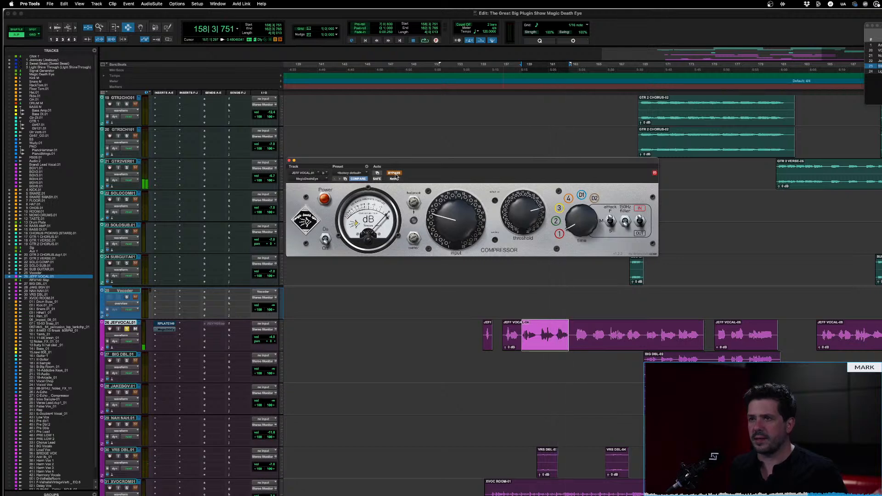
pyautogui.click(393, 173)
pyautogui.press('space')
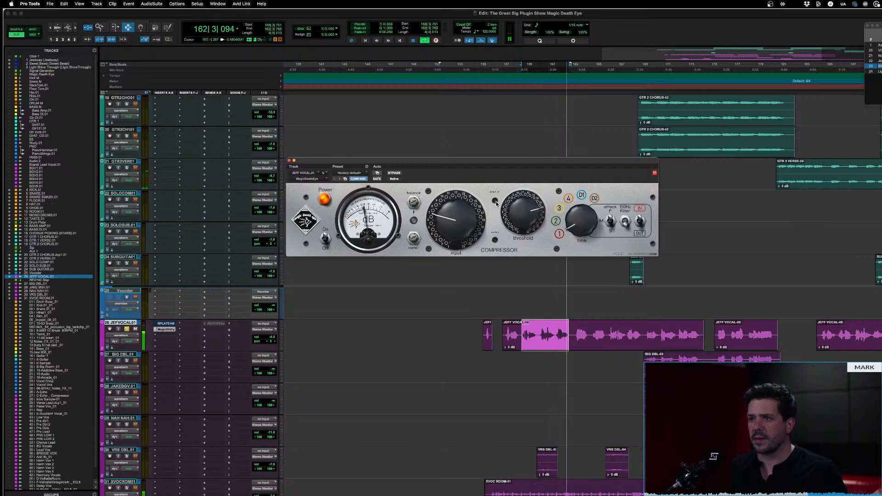
pyautogui.press('space')
pyautogui.moveTo(495, 194)
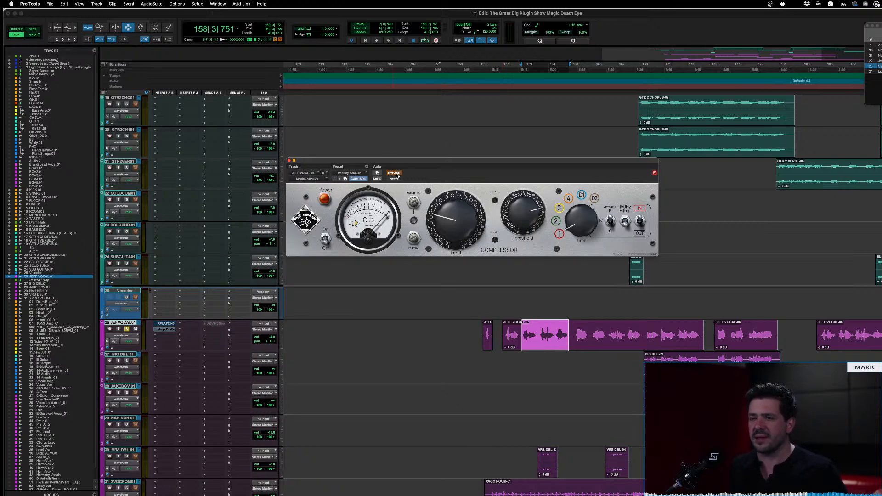
# Play the phrase again with the compressor bypassed, re-enable the plug-in and replay it for comparison
pyautogui.press('space')
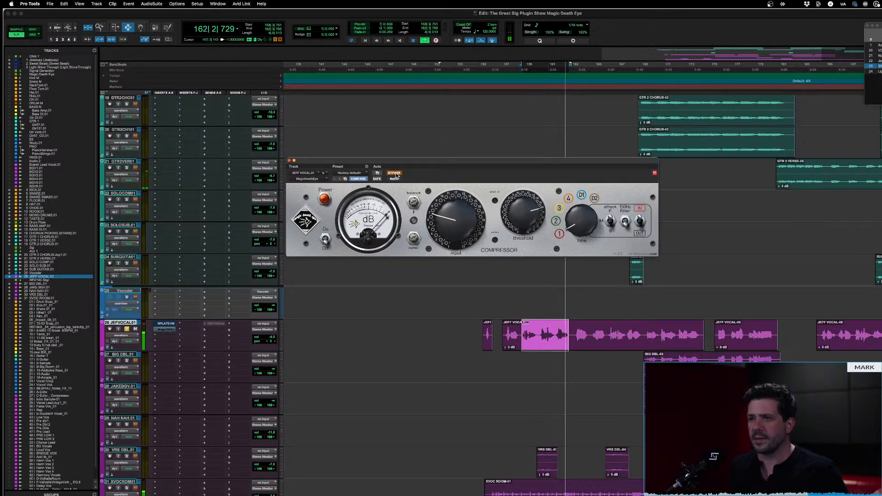
pyautogui.press('space')
pyautogui.click(395, 173)
pyautogui.press('space')
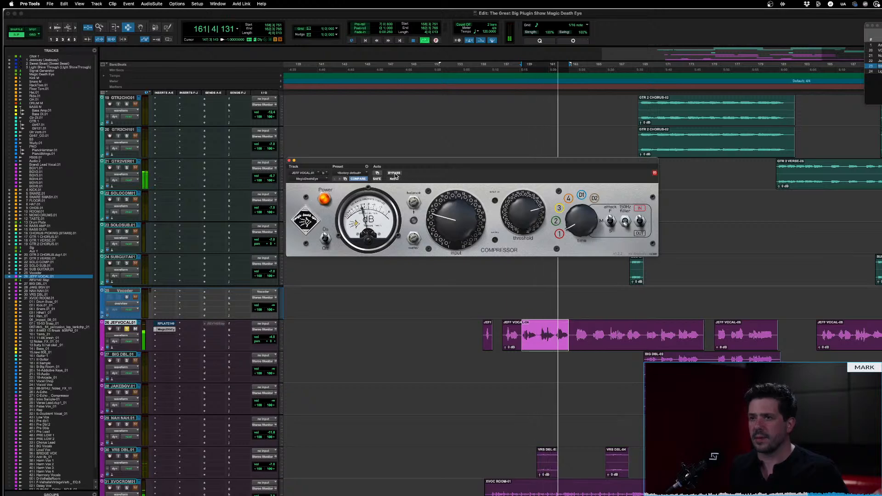
pyautogui.press('space')
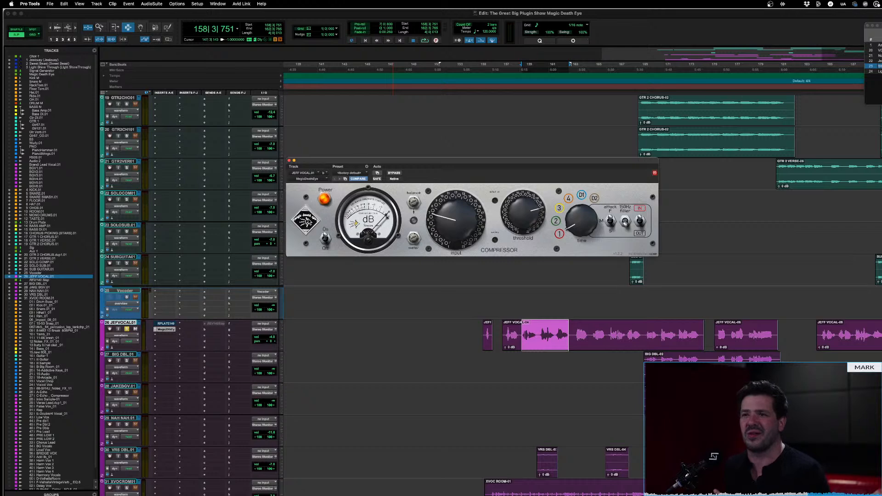
# Toggle the compressor's hidden pin-up meter artwork on and off using its logo
pyautogui.click(309, 221)
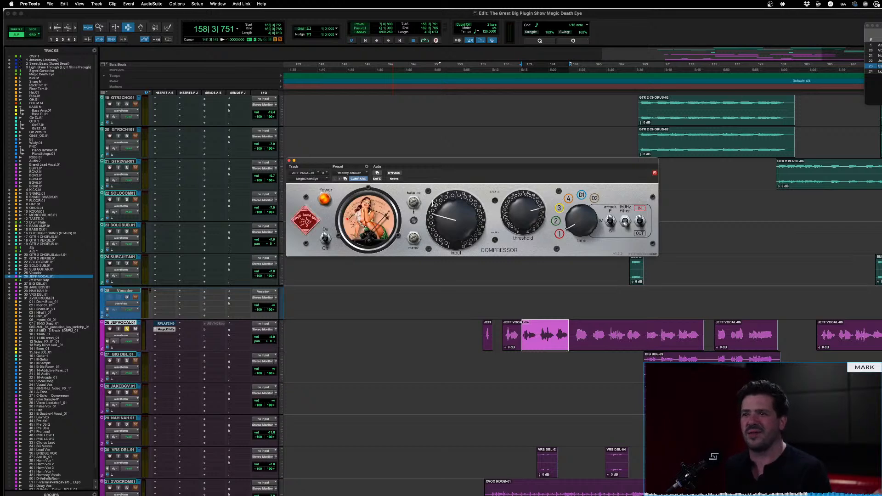
pyautogui.click(304, 223)
pyautogui.click(304, 223)
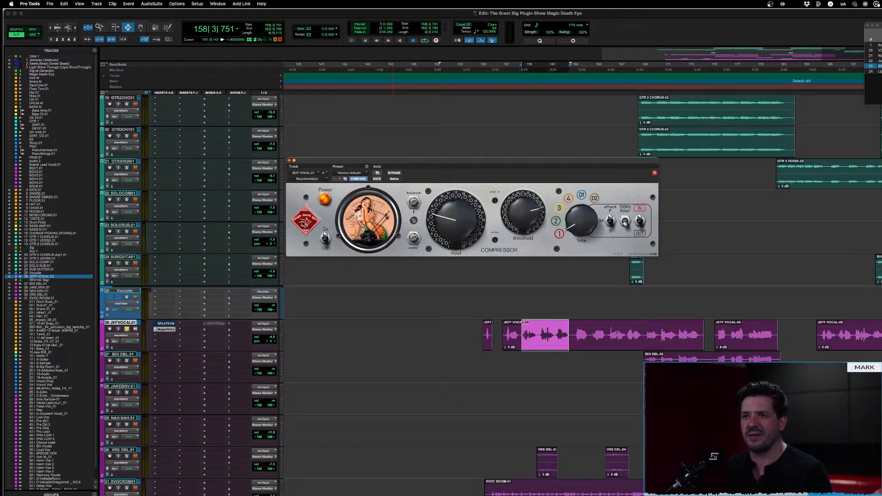
pyautogui.click(304, 223)
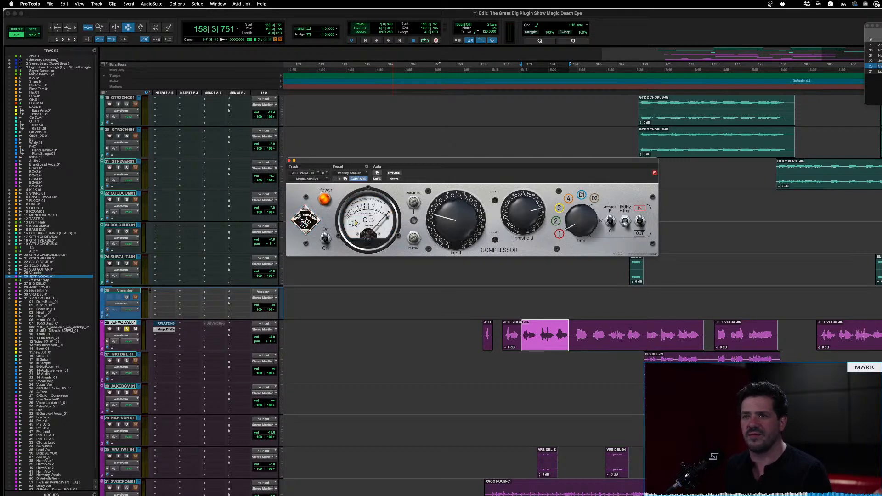
# Show the pin-up meter artwork, play the vocal phrase with it displayed, and restore the standard dB meter
pyautogui.click(304, 223)
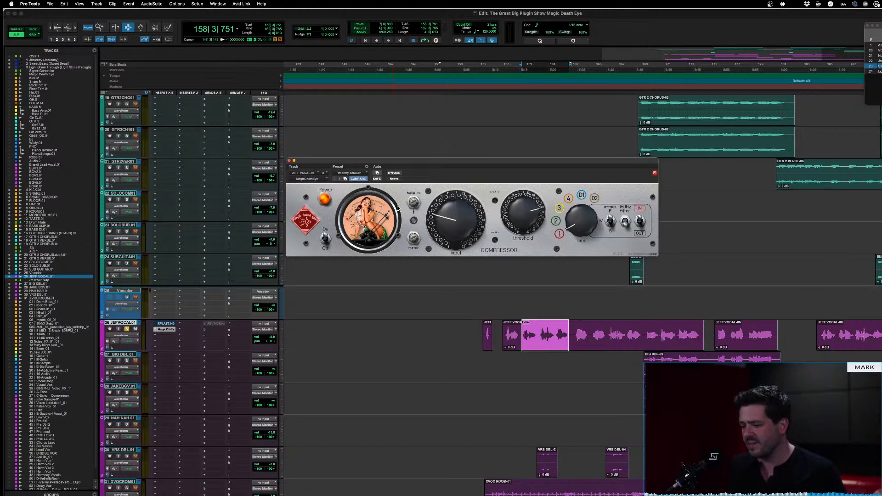
pyautogui.press('space')
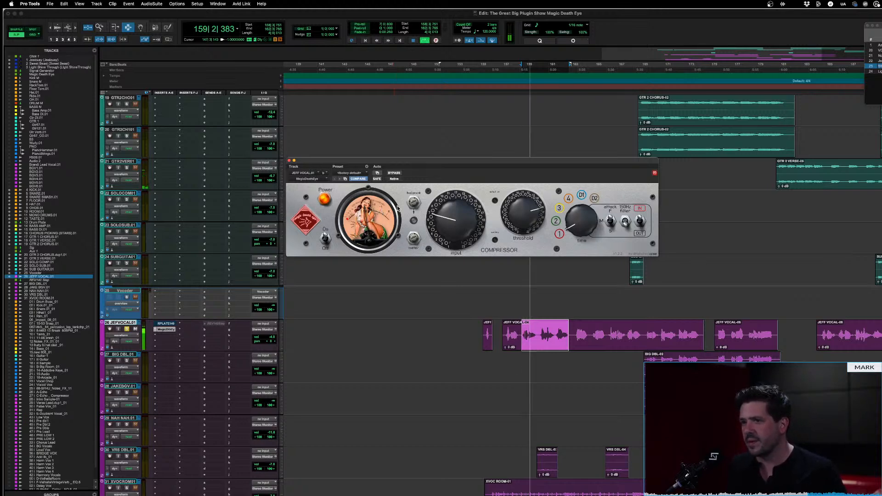
pyautogui.press('space')
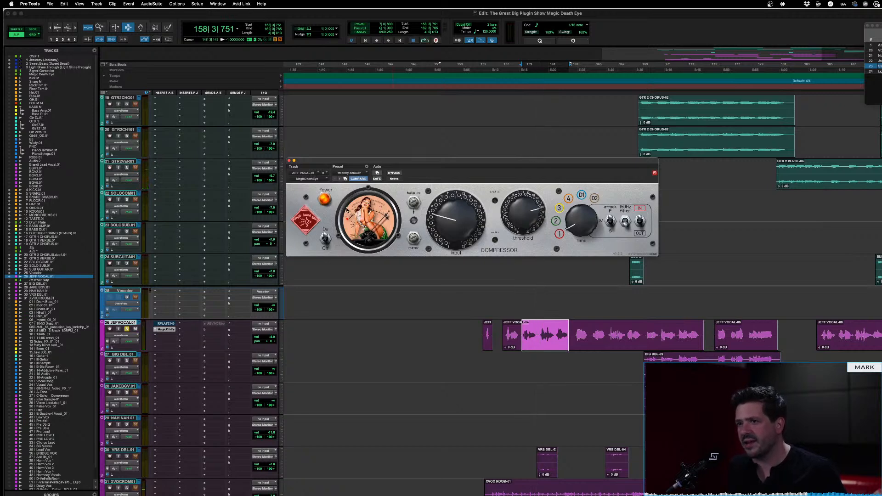
pyautogui.click(315, 221)
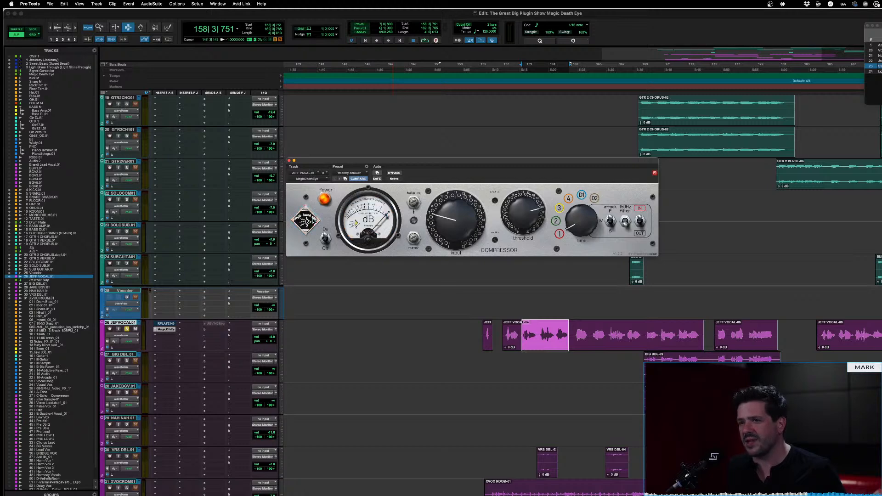
# Play the selected vocal phrase and switch the compressor's meter to the pin-up artwork during playback
pyautogui.click(314, 221)
pyautogui.click(313, 221)
pyautogui.press('space')
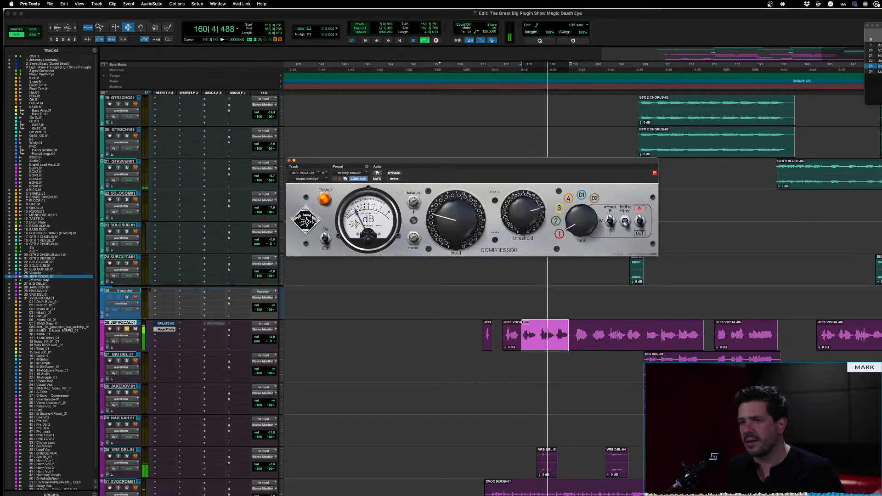
pyautogui.click(314, 221)
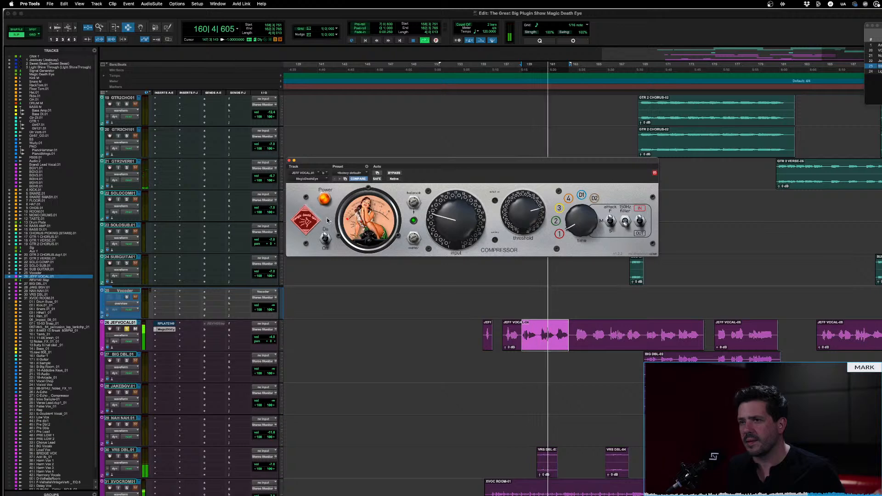
pyautogui.press('space')
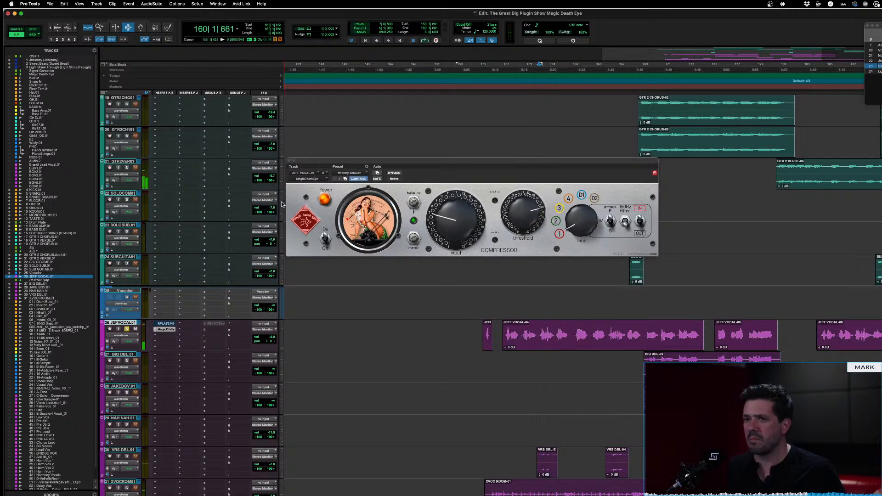
# Replay the vocal from bar 160 while alternating the compressor's meter between the standard dB display and the pin-up artwork
pyautogui.press('space')
pyautogui.click(309, 224)
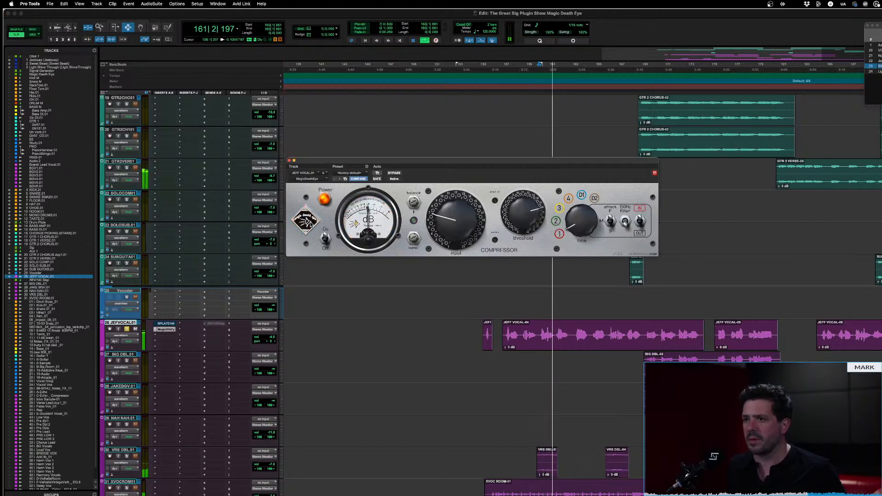
pyautogui.click(310, 224)
pyautogui.press('space')
pyautogui.press('space')
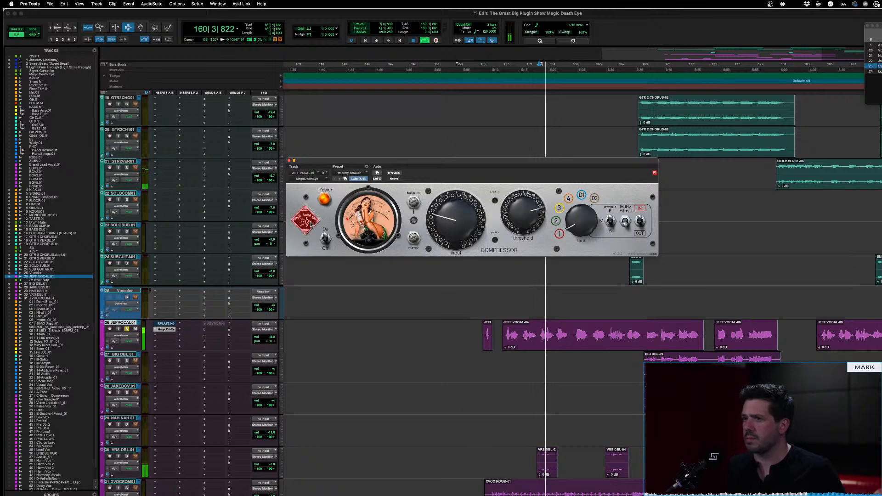
pyautogui.click(310, 224)
pyautogui.press('space')
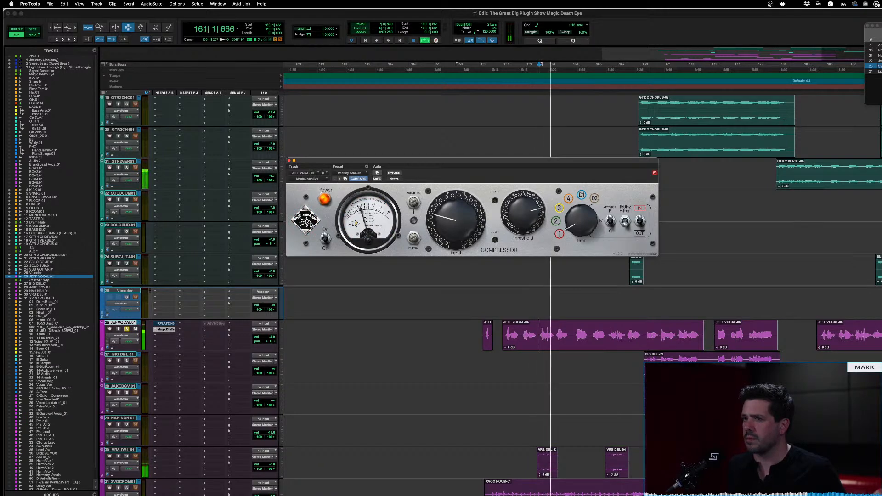
# Show the pin-up artwork for another playback check, stop the vocal and restore the standard dB meter
pyautogui.click(310, 224)
pyautogui.press('space')
pyautogui.press('space')
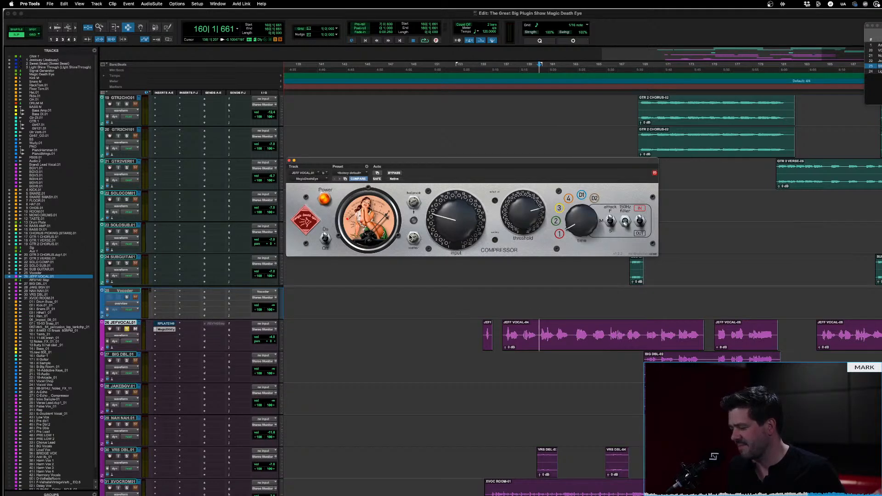
pyautogui.click(310, 219)
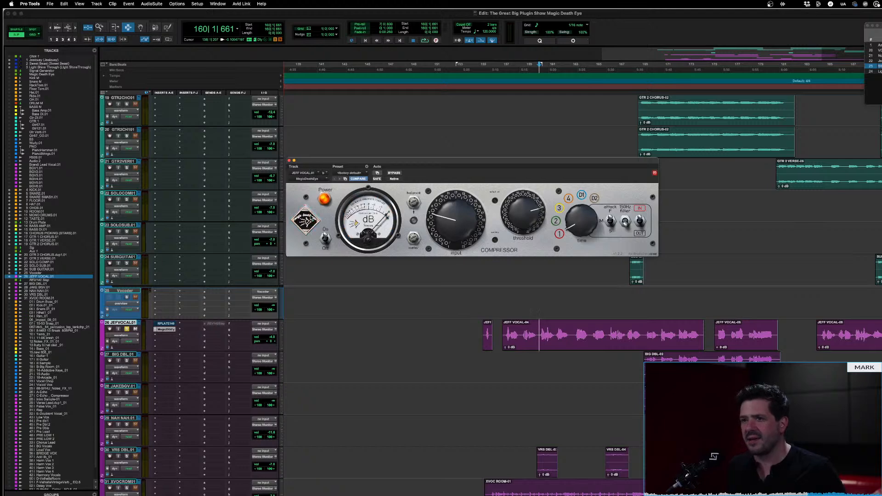
# Play the vocal with the standard dB meter and compare it with the pin-up artwork displayed
pyautogui.press('space')
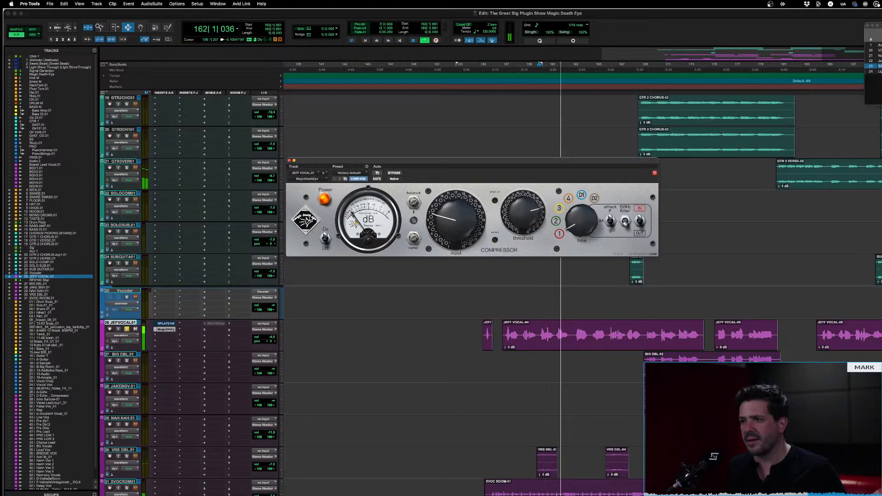
pyautogui.click(311, 220)
pyautogui.press('space')
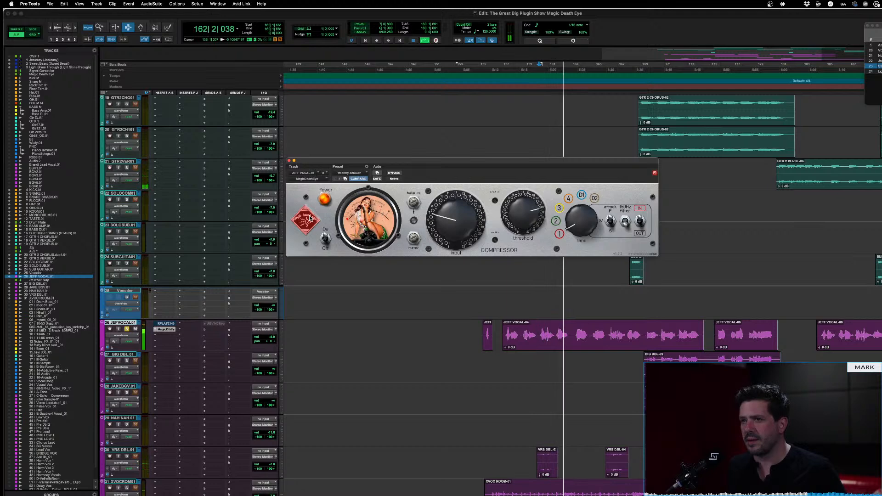
# Stop playback and make the MagicDeathEye insert on the current vocal track inactive
pyautogui.press('space')
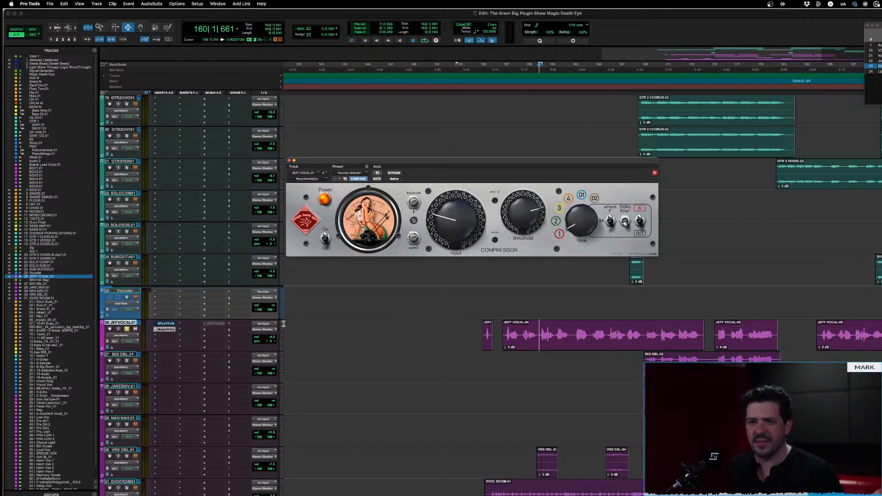
pyautogui.keyDown('ctrl'); pyautogui.keyDown('super'); pyautogui.click(164, 330); pyautogui.keyUp('super'); pyautogui.keyUp('ctrl')
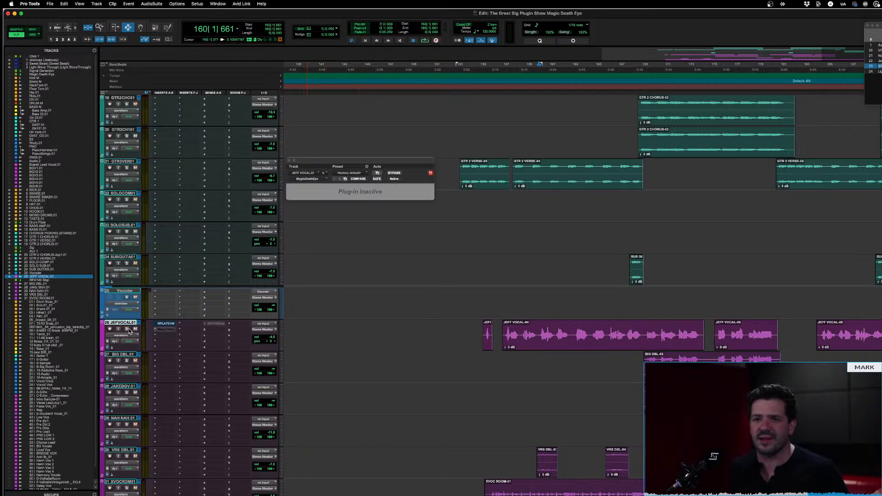
# Audition the BASS DI track soloed from bar 175, clear its solo and place the cursor on the BASS AMP track
pyautogui.scroll(10, 436, 317)
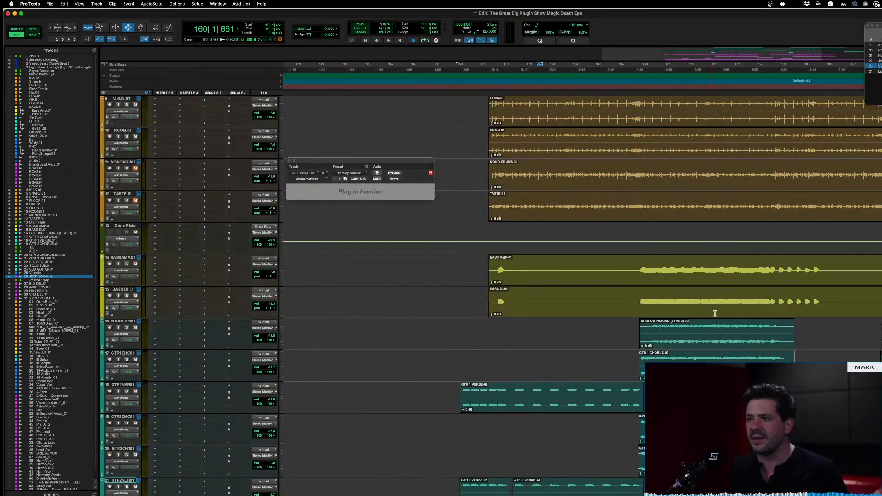
pyautogui.scroll(1, 753, 260)
pyautogui.hscroll(5, 752, 261)
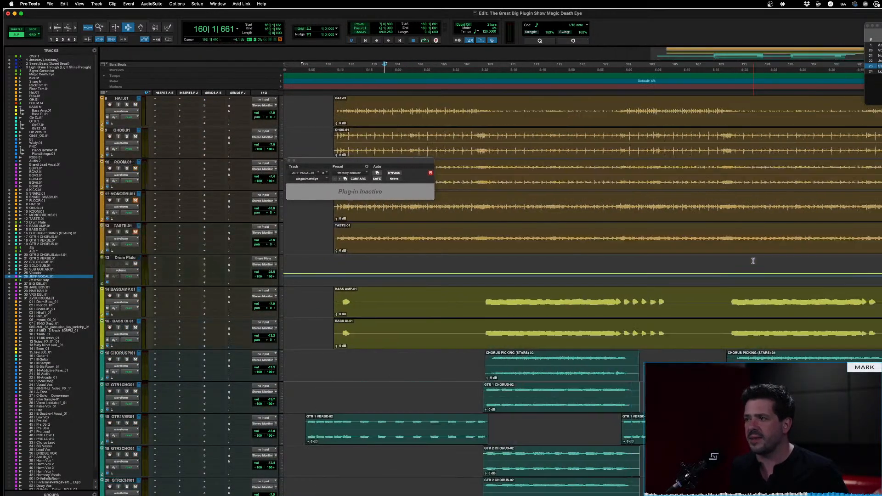
pyautogui.click(525, 307)
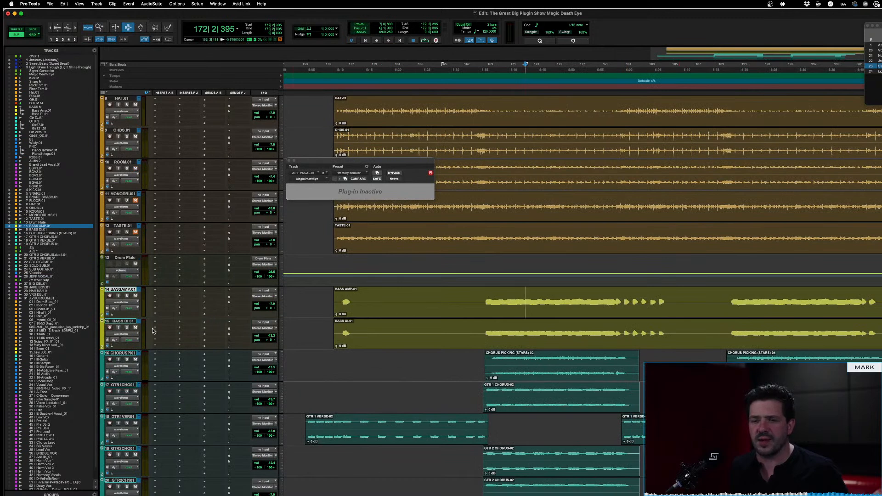
pyautogui.click(565, 332)
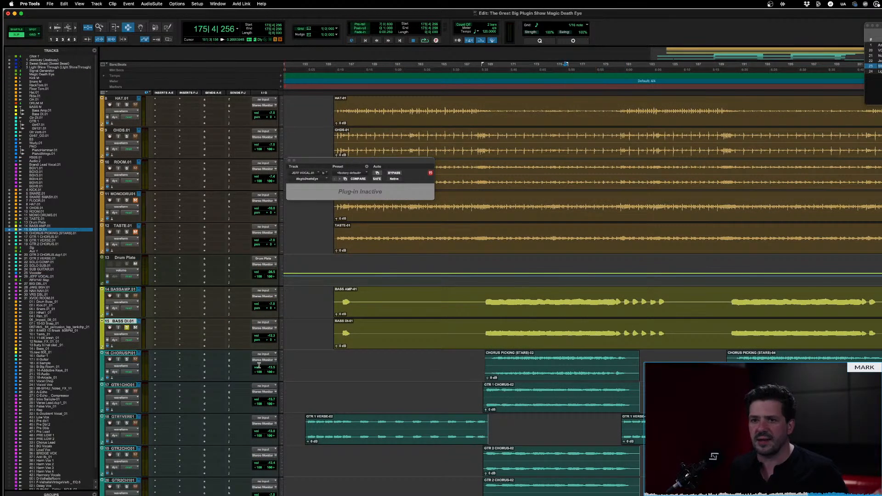
pyautogui.press('space')
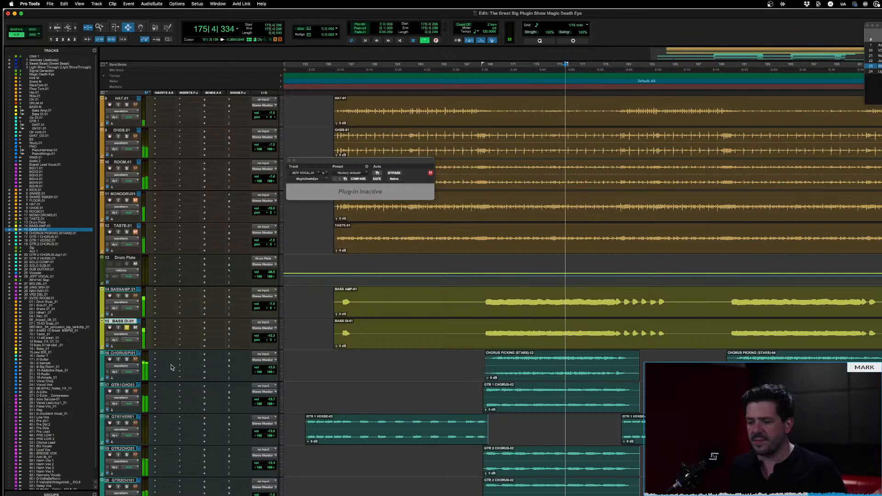
pyautogui.press('space')
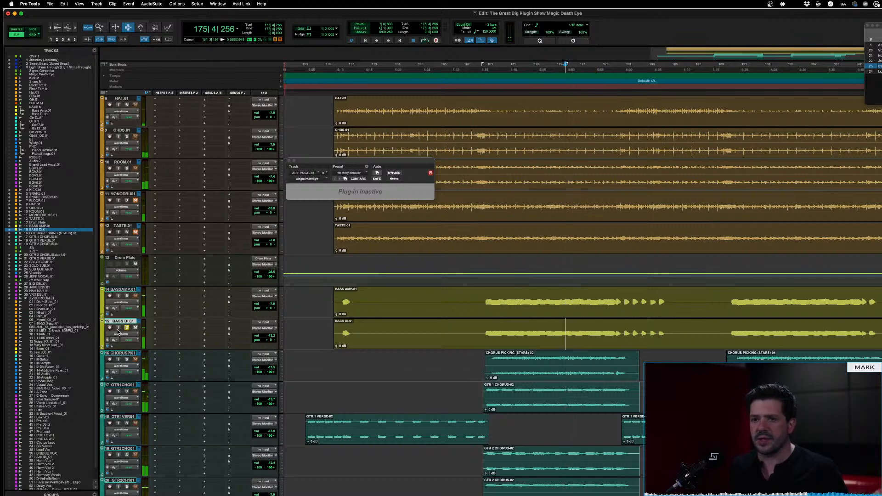
pyautogui.click(565, 299)
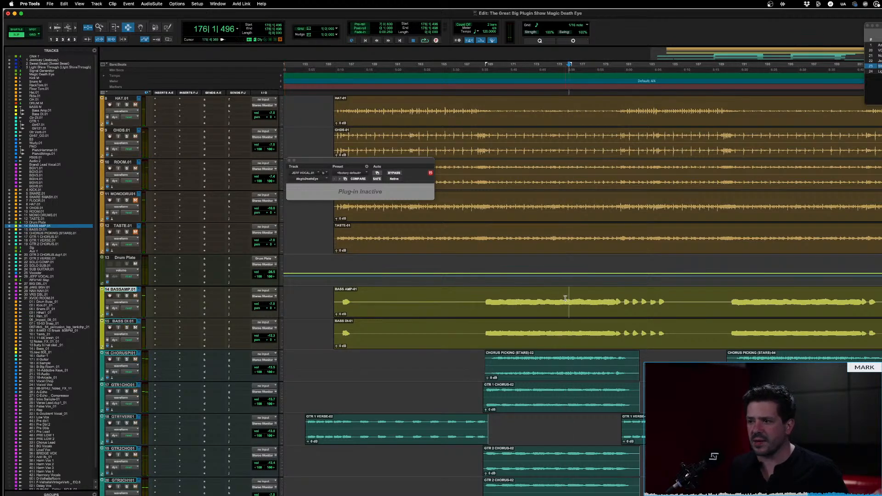
# Look through the session's drum, bass, guitar and vocal tracks for another source for the compressor demonstration
pyautogui.scroll(7, 532, 307)
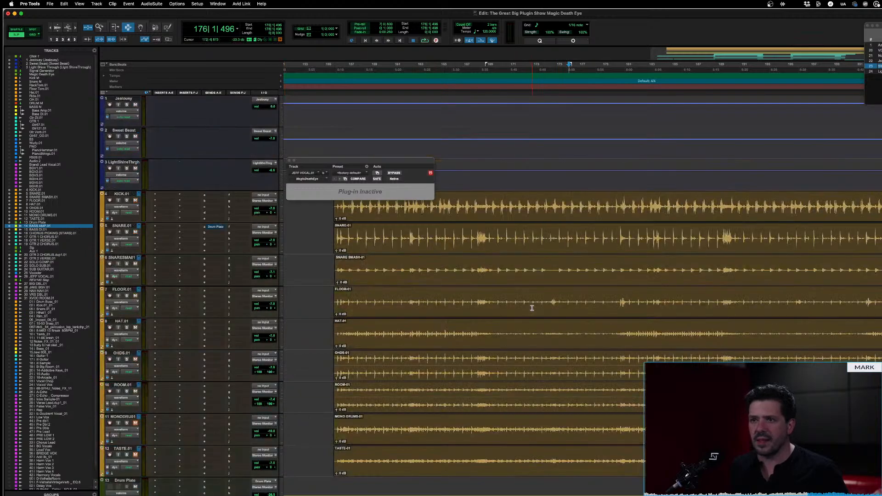
pyautogui.scroll(-6, 516, 300)
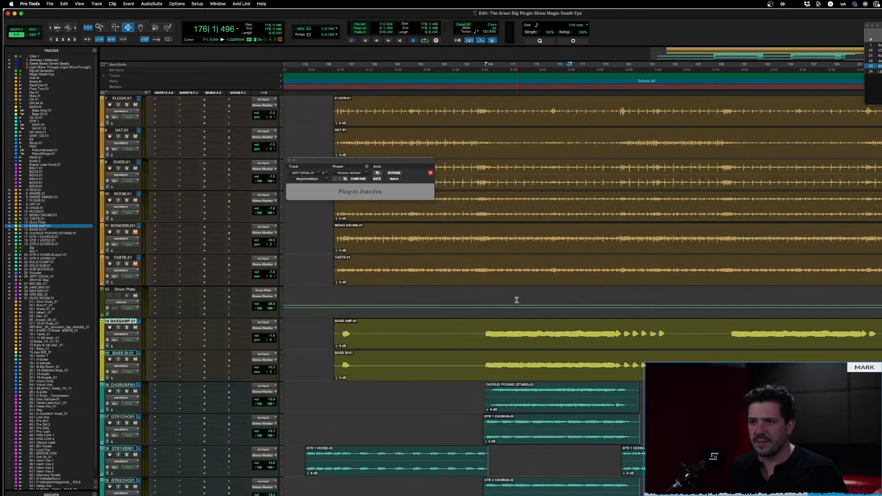
pyautogui.scroll(-5, 516, 300)
pyautogui.scroll(8, 516, 300)
pyautogui.scroll(-15, 516, 300)
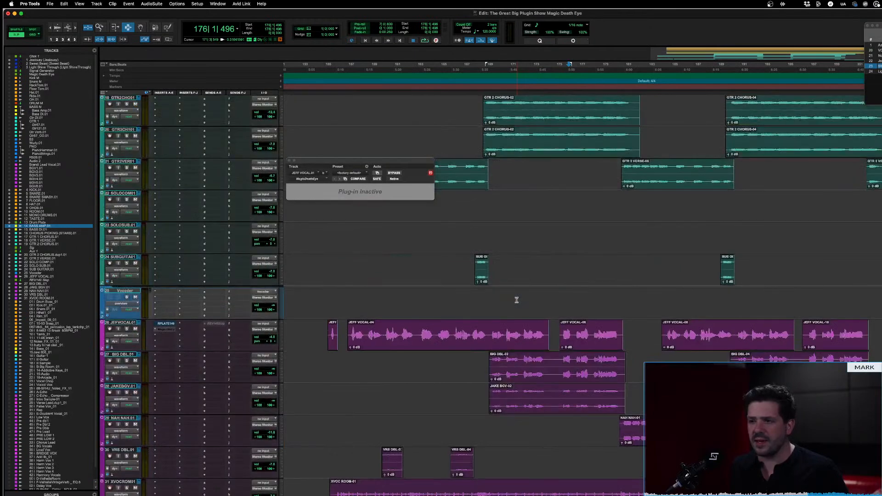
pyautogui.scroll(1, 516, 300)
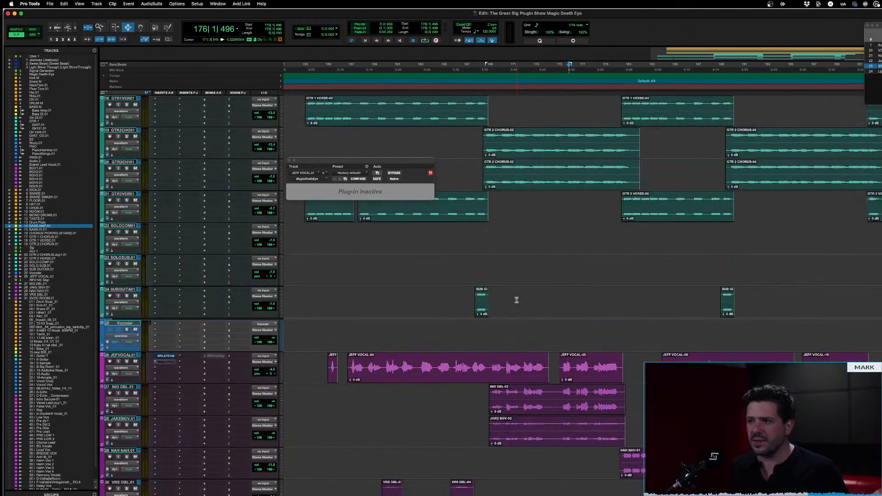
pyautogui.scroll(2, 517, 300)
pyautogui.scroll(-3, 516, 300)
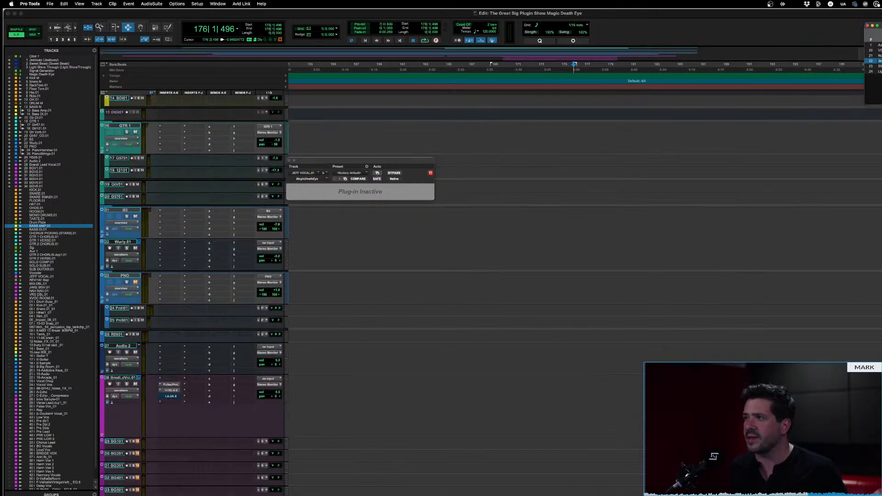
# Return to the start of the session and place the cursor at bar 18 in the lead vocal clip on track 28
pyautogui.press('Return')
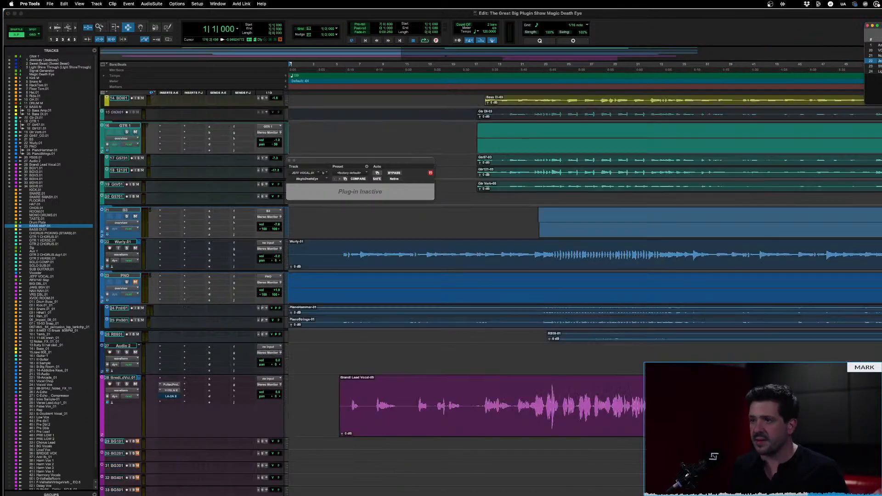
pyautogui.click(487, 386)
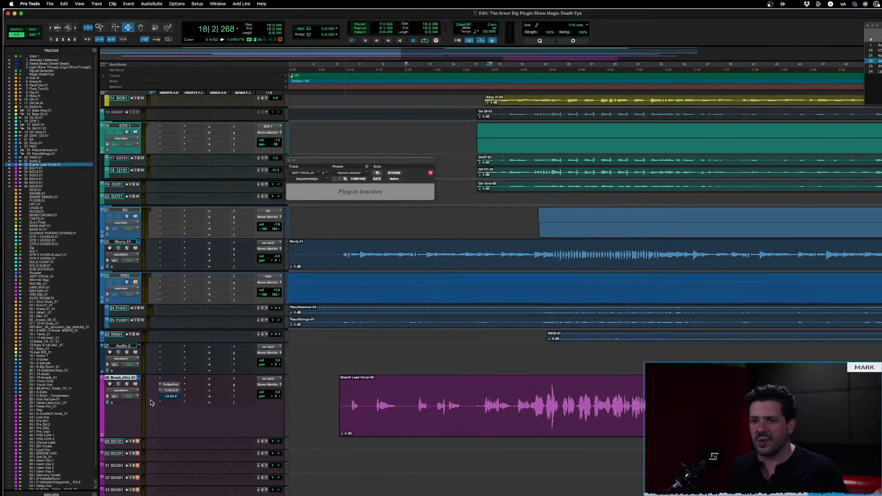
pyautogui.click(173, 403)
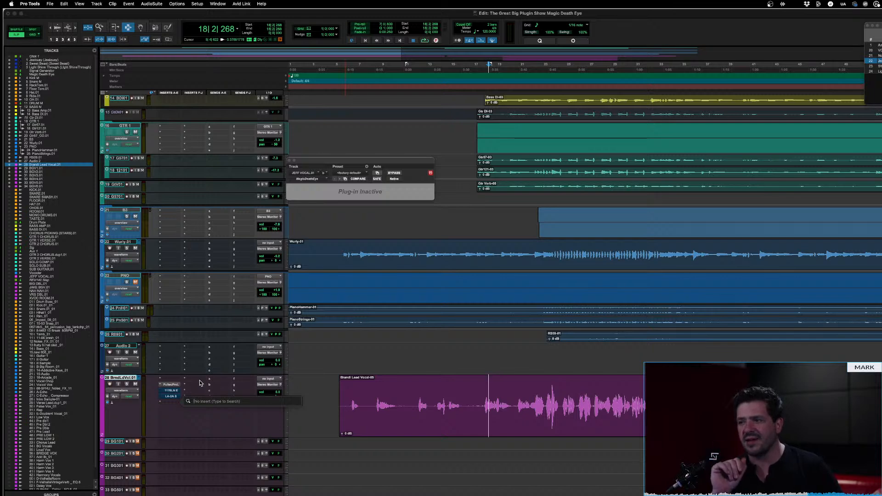
pyautogui.write('r')
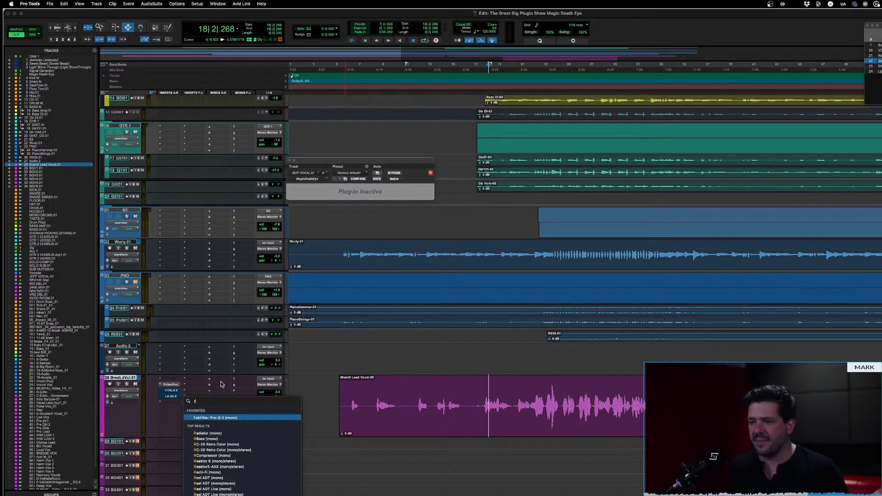
pyautogui.click(437, 414)
# Insert the mono MagicDeathEye compressor in the next free insert slot on the lead vocal track
pyautogui.press('r')
pyautogui.press('r')
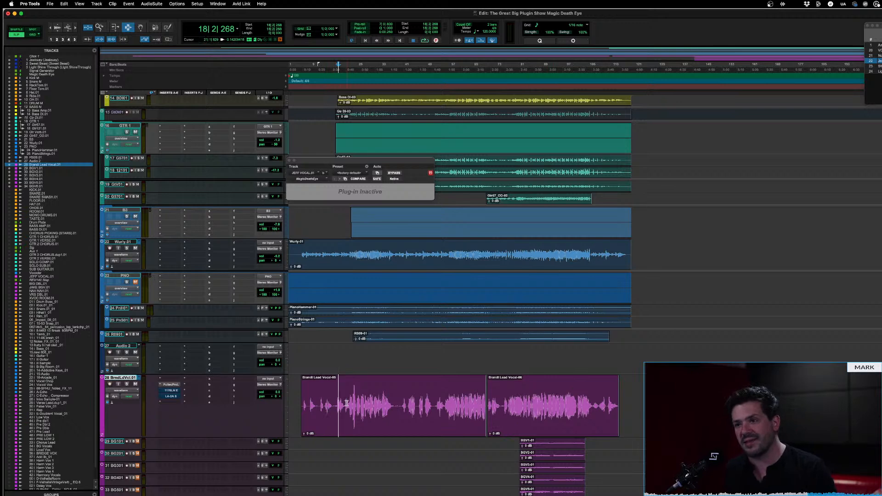
pyautogui.click(174, 403)
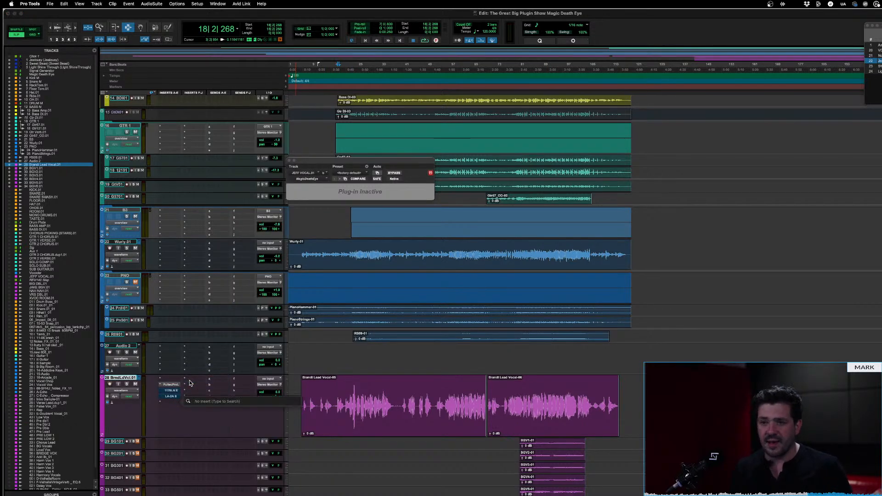
pyautogui.write('magic')
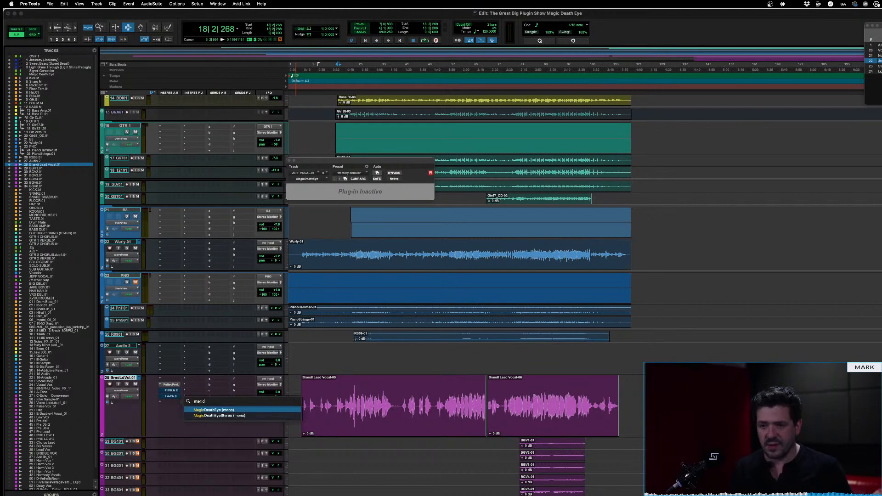
pyautogui.press('Return')
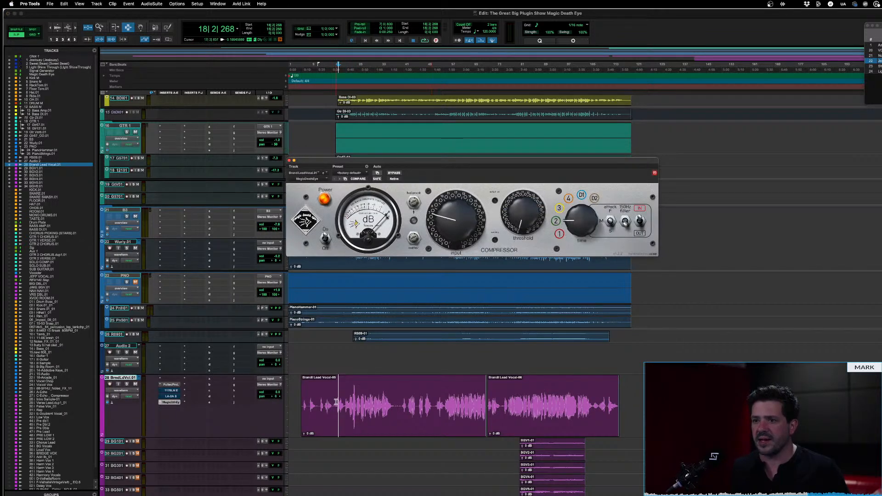
# Play the lead vocal soloed from bar 17 and raise the compressor's input and threshold
pyautogui.press('space')
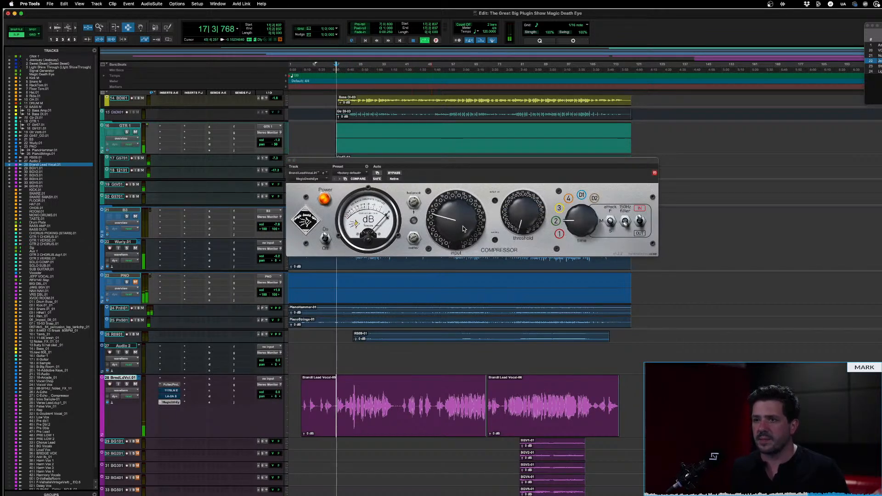
pyautogui.click(127, 384)
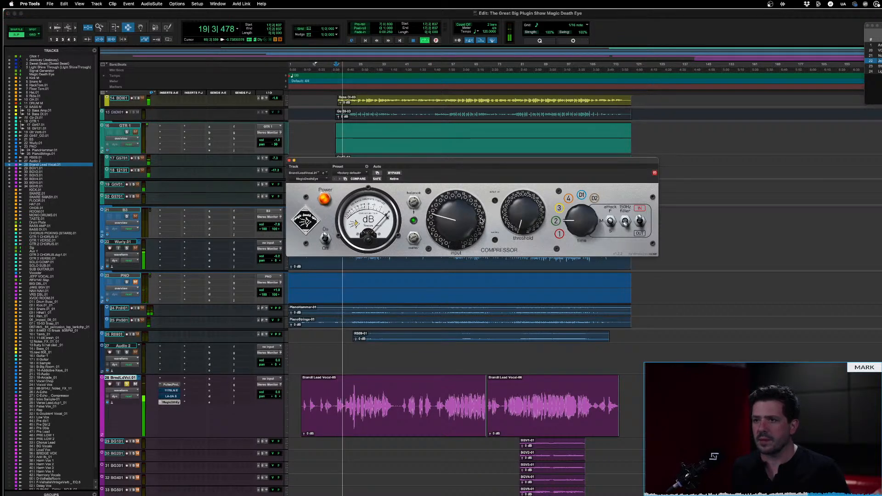
pyautogui.moveTo(481, 219); pyautogui.dragTo(481, 213)
pyautogui.moveTo(538, 211); pyautogui.dragTo(536, 165)
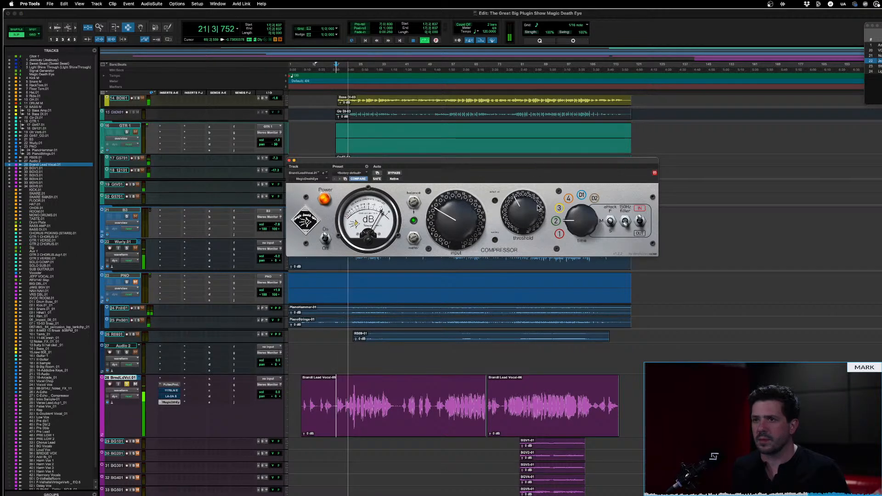
# Set the compressor's time to position 1 and replay the soloed lead vocal from bar 17, zooming the timeline in
pyautogui.moveTo(575, 223); pyautogui.dragTo(557, 292)
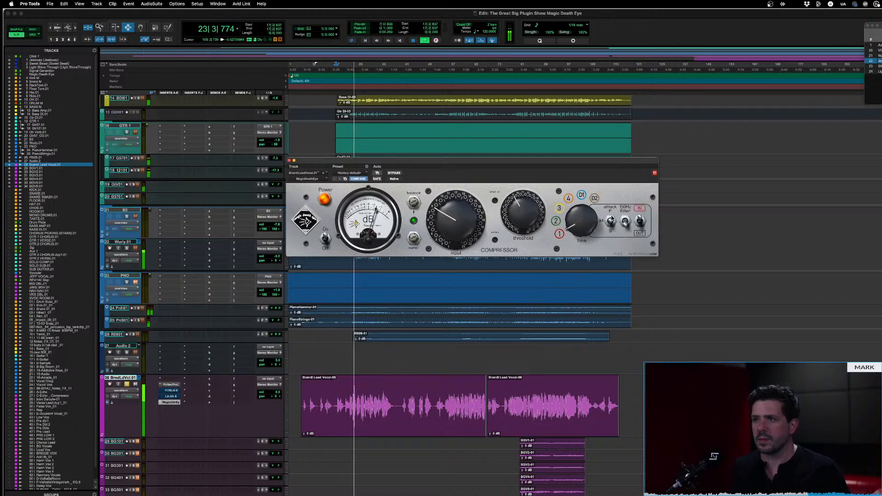
pyautogui.press('space')
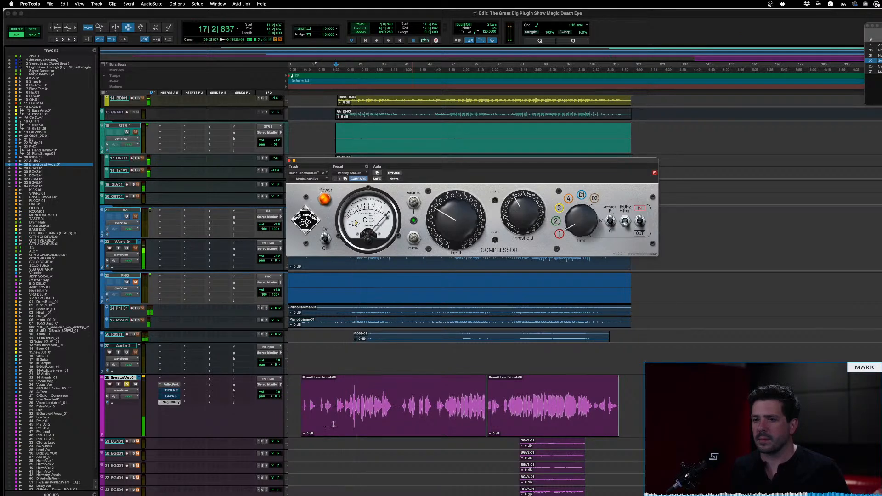
pyautogui.press('space')
pyautogui.press('t')
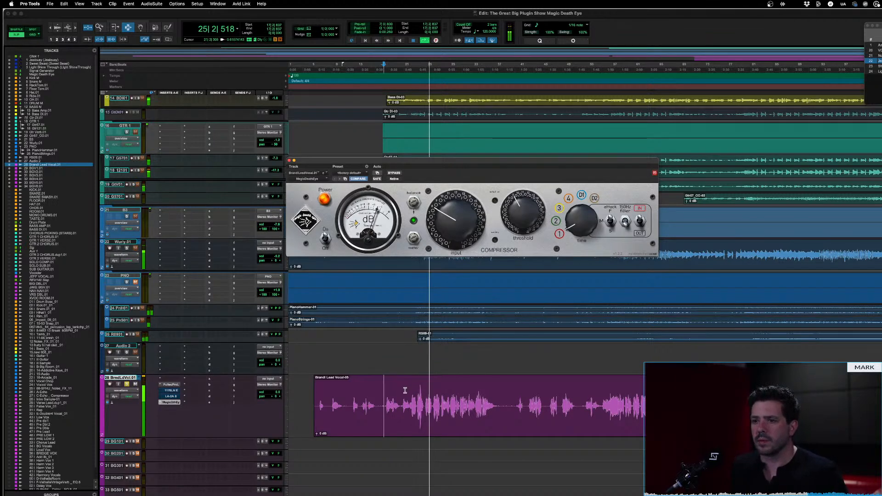
# Play the lead vocal from bar 20 with the compressor bypassed, and again with it active for comparison
pyautogui.click(404, 389)
pyautogui.press('space')
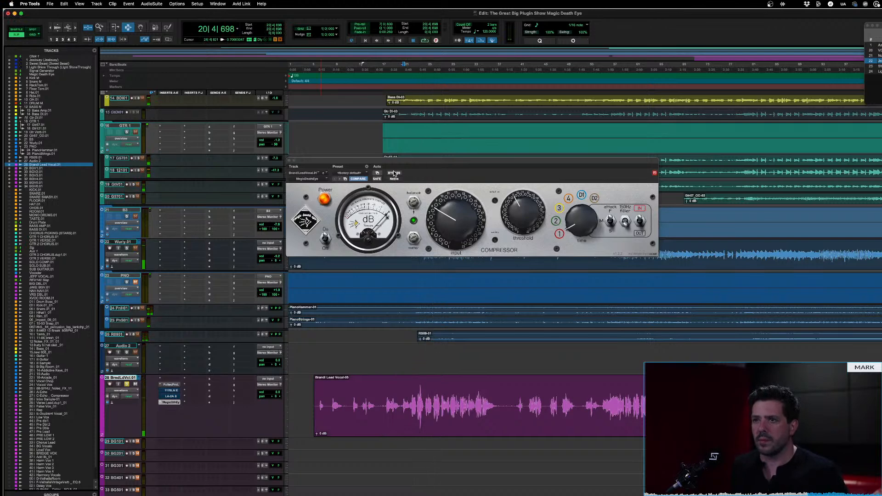
pyautogui.click(394, 175)
pyautogui.press('space')
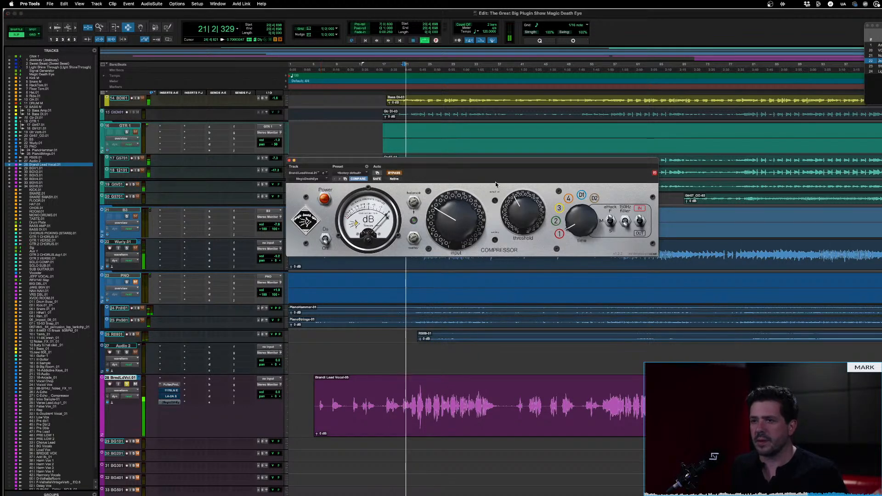
pyautogui.press('space')
pyautogui.click(397, 175)
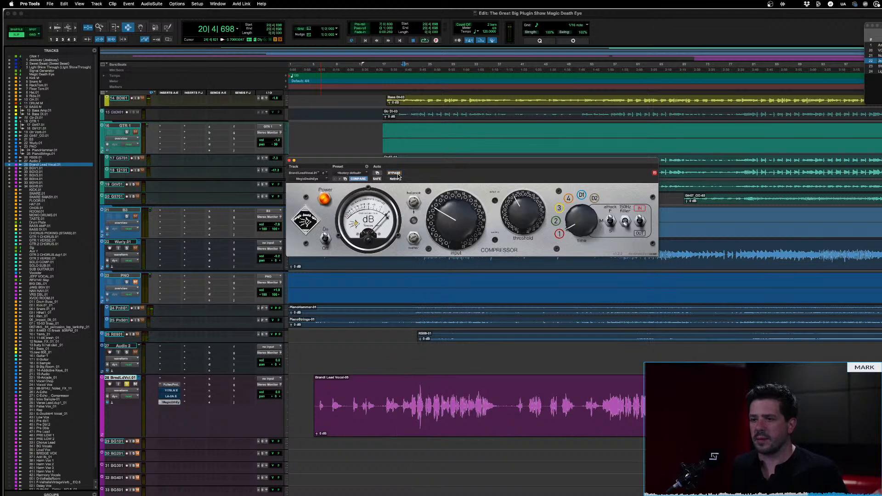
pyautogui.press('space')
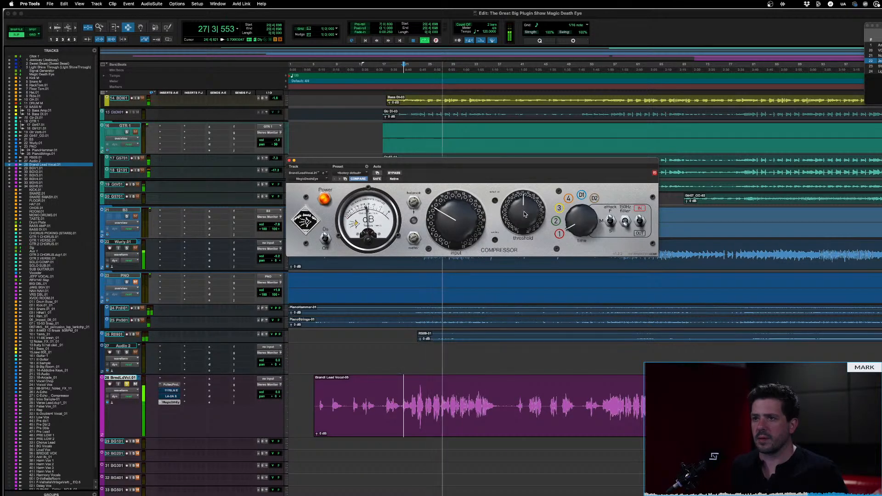
# Toggle the compressor's hidden meter artwork on, off and on again during playback, and stop the transport
pyautogui.click(318, 225)
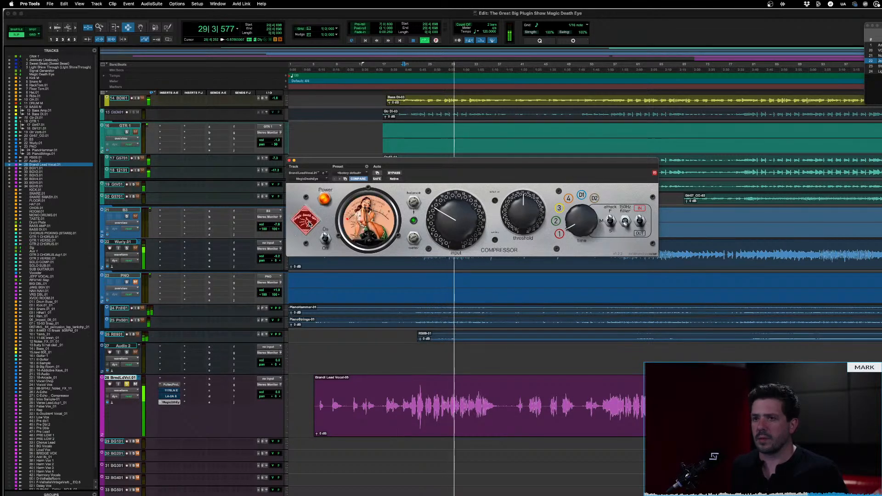
pyautogui.click(307, 223)
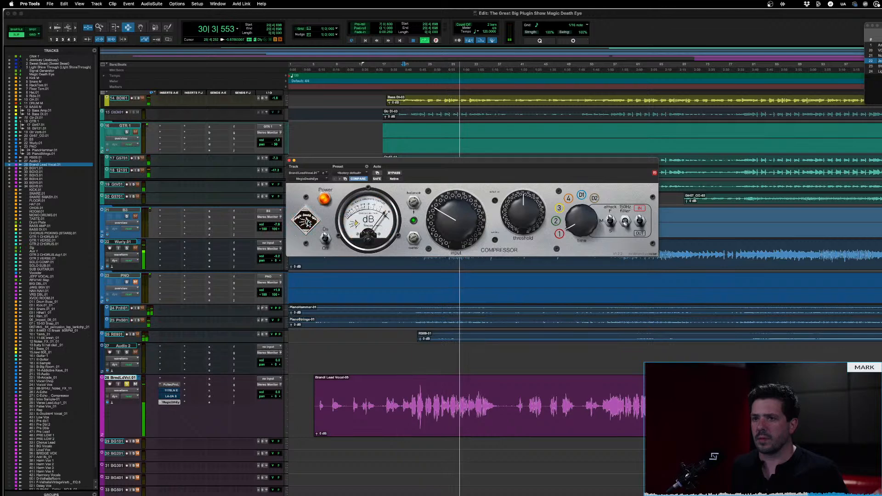
pyautogui.click(307, 223)
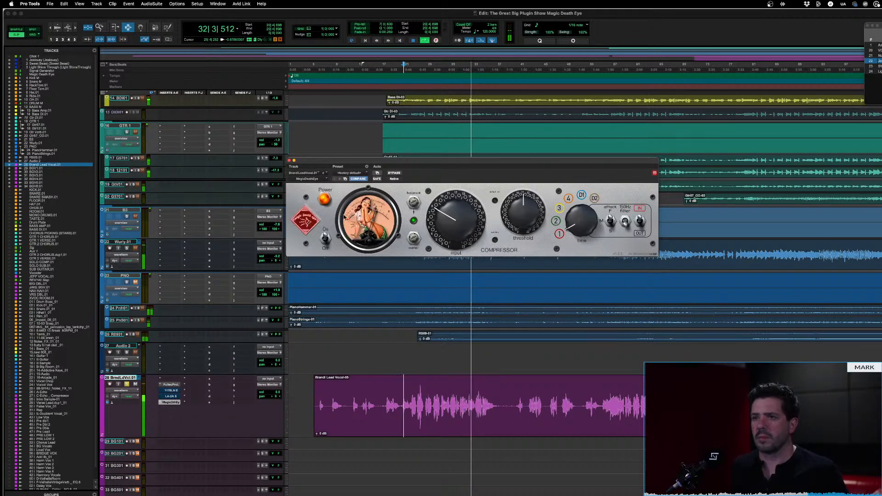
pyautogui.press('space')
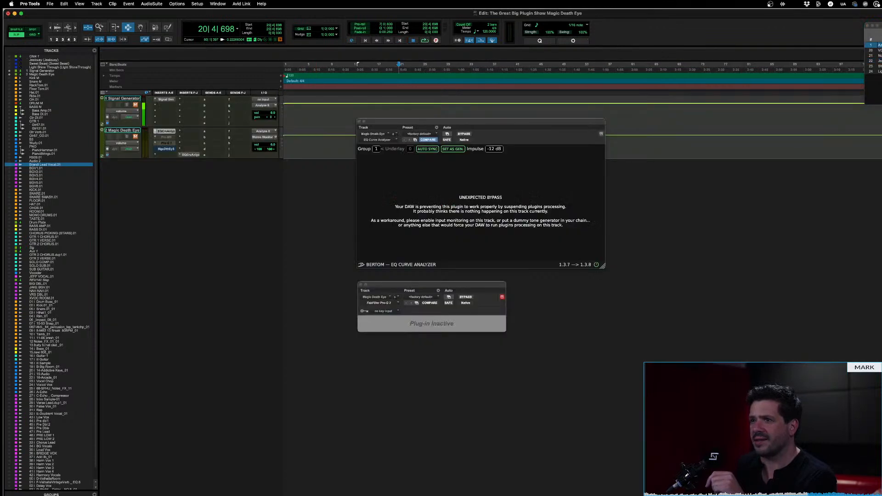
# Open the second EQ Curve Analyzer on the Magic Death Eye track, take the stereo compressor out of bypass, and close the signal-generator analyzer
pyautogui.click(190, 155)
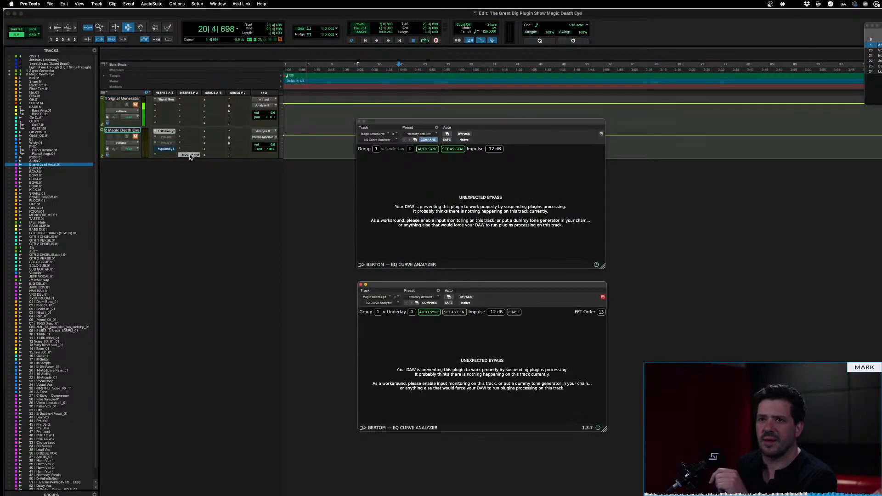
pyautogui.click(361, 128)
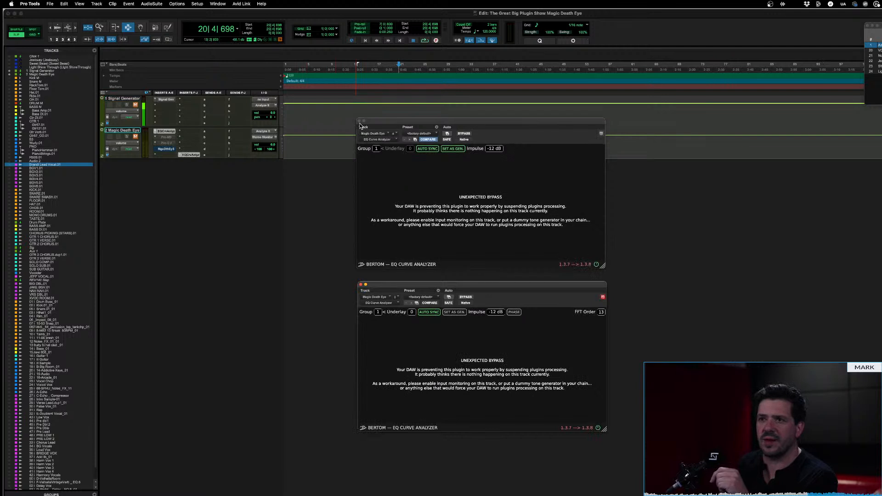
pyautogui.rightClick(169, 151)
pyautogui.click(171, 152)
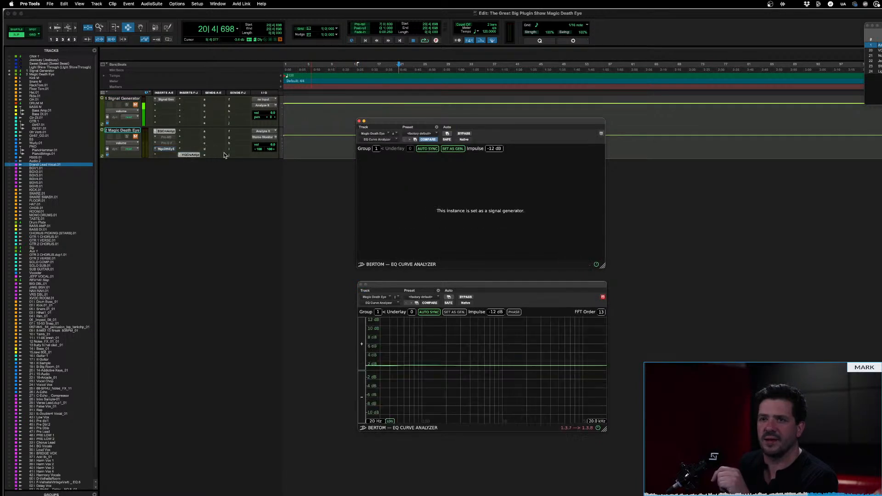
pyautogui.click(359, 122)
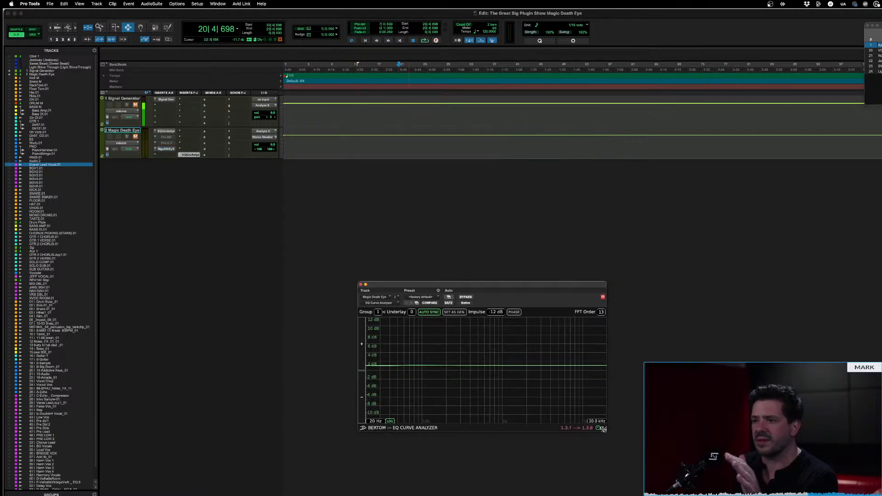
# Enlarge the EQ Curve Analyzer window, move it below the two tracks, and reload the plug-in by making it inactive and active again
pyautogui.moveTo(602, 428); pyautogui.dragTo(800, 482)
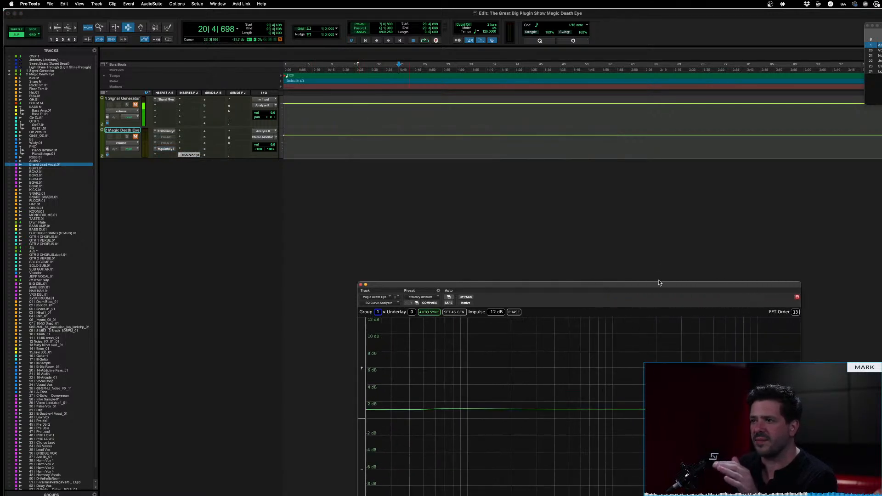
pyautogui.moveTo(658, 282); pyautogui.dragTo(429, 171)
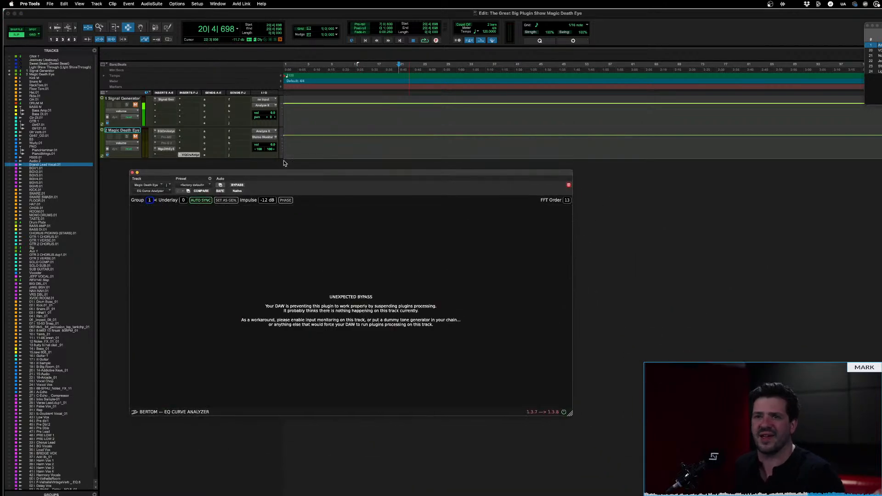
pyautogui.click(193, 155)
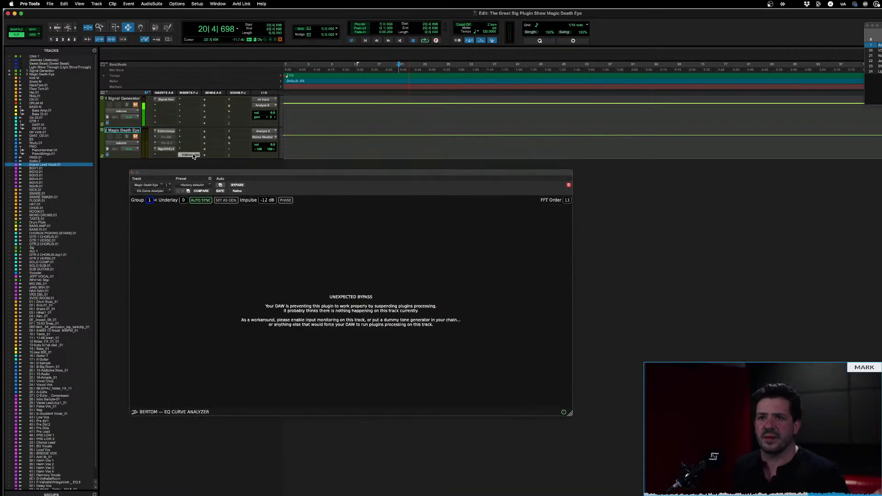
pyautogui.click(193, 155)
pyautogui.click(193, 155)
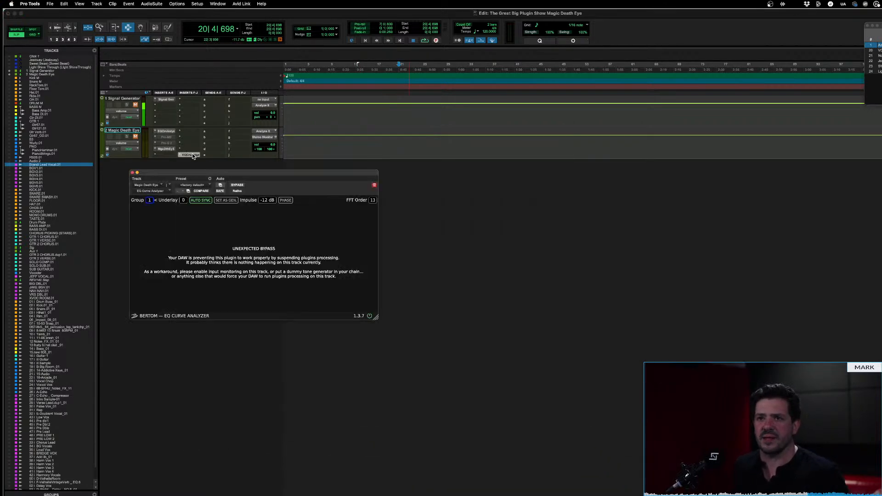
# Open the MagicDeathEyeStereo compressor alongside the EQ Curve Analyzer and place the analyzer window beneath it
pyautogui.click(168, 148)
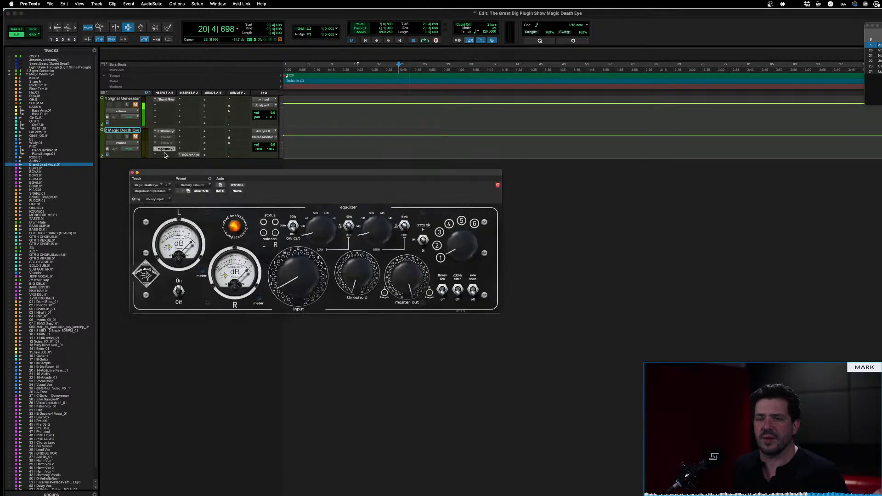
pyautogui.click(195, 155)
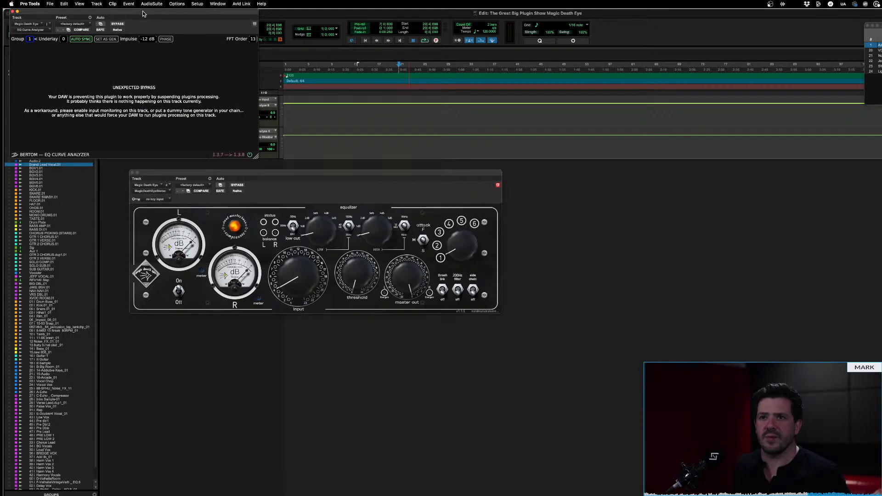
pyautogui.moveTo(143, 14); pyautogui.dragTo(360, 303)
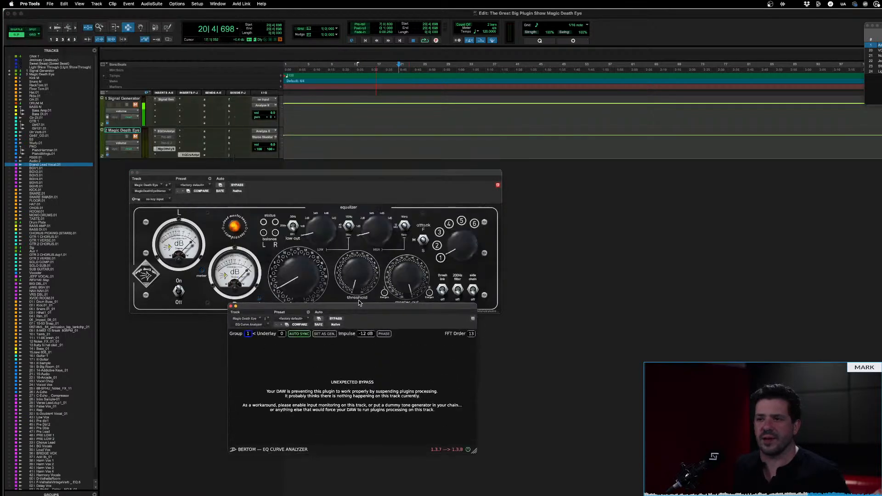
# Unmute the Magic Death Eye track, reload its EQ Curve Analyzer, and enlarge the analyzer window
pyautogui.click(135, 137)
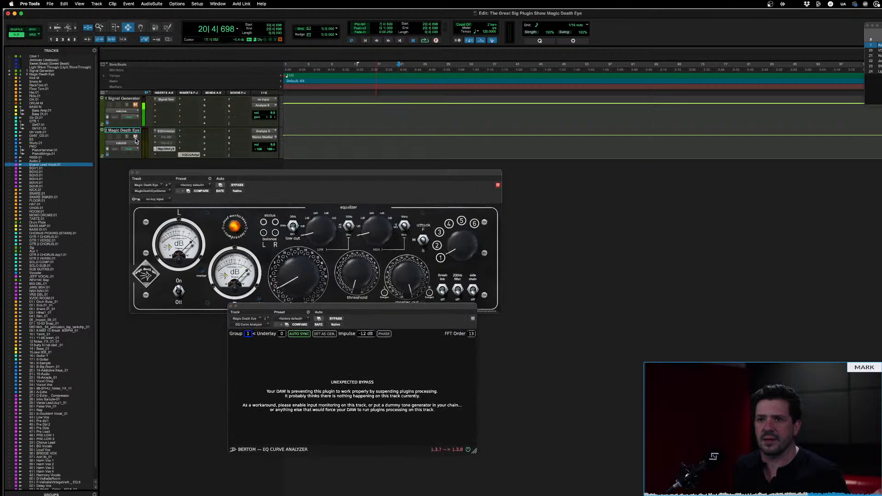
pyautogui.keyDown('ctrl'); pyautogui.keyDown('super'); pyautogui.click(253, 326); pyautogui.keyUp('super'); pyautogui.keyUp('ctrl')
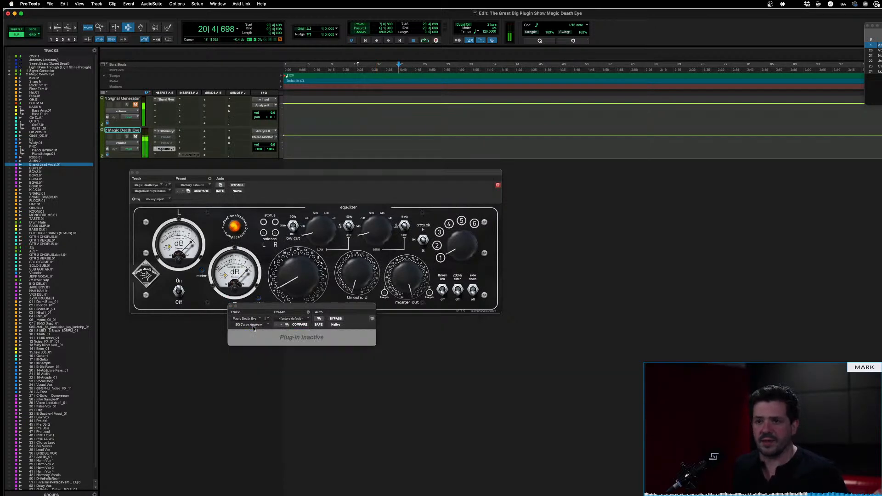
pyautogui.keyDown('ctrl'); pyautogui.keyDown('super'); pyautogui.click(253, 327); pyautogui.keyUp('super'); pyautogui.keyUp('ctrl')
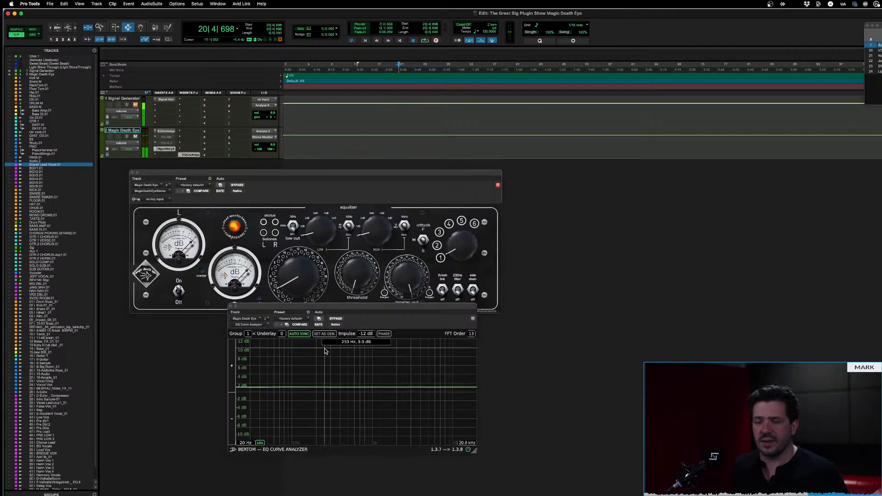
pyautogui.moveTo(474, 450); pyautogui.dragTo(569, 495)
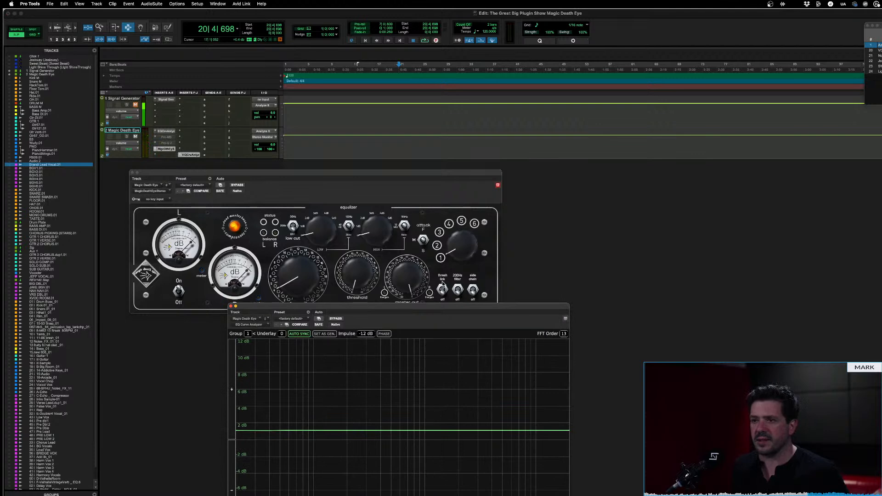
# Replace the stereo compressor on the Magic Death Eye track with MagicDeathEye (mono), found by searching for "magic"
pyautogui.click(440, 299)
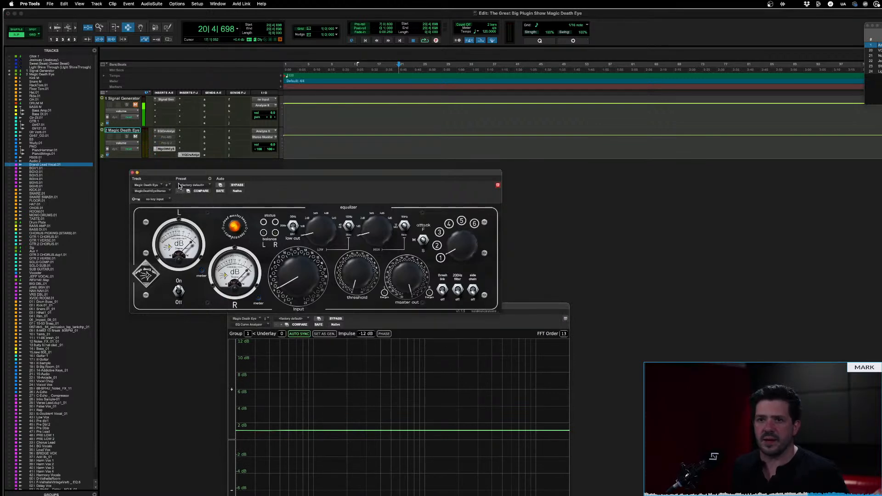
pyautogui.click(147, 191)
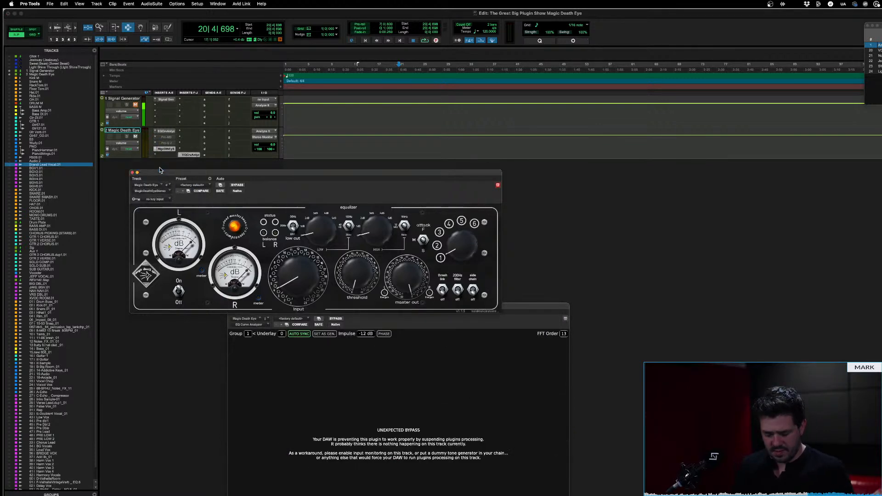
pyautogui.write('magic')
pyautogui.press('Down')
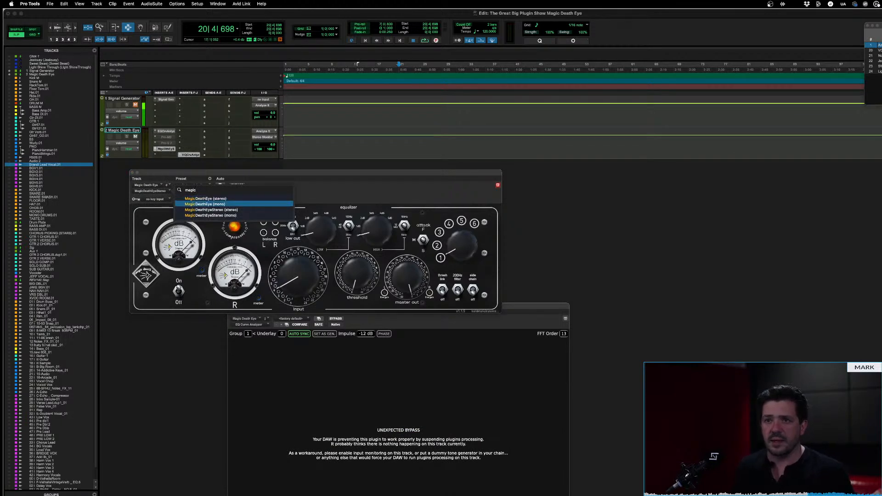
pyautogui.press('Up')
pyautogui.press('Down')
pyautogui.press('Return')
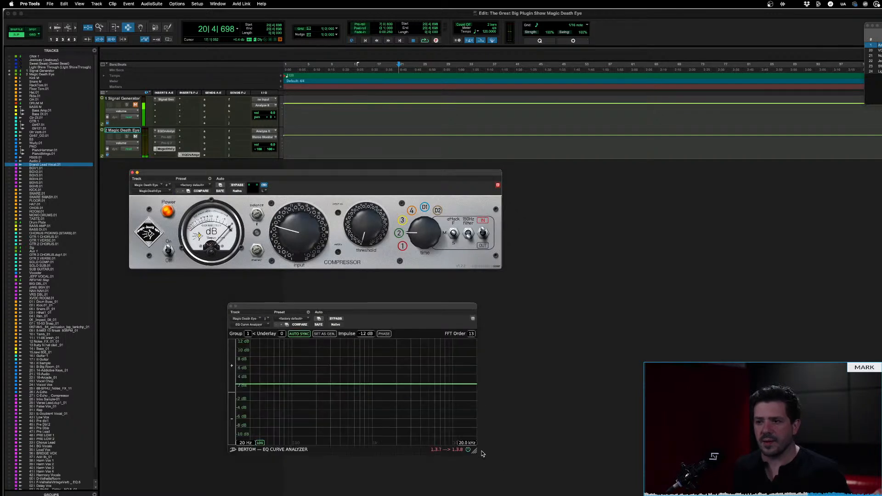
# Move the EQ Curve Analyzer directly beneath the mono compressor, reload it, and enlarge its window
pyautogui.moveTo(475, 451); pyautogui.dragTo(576, 495)
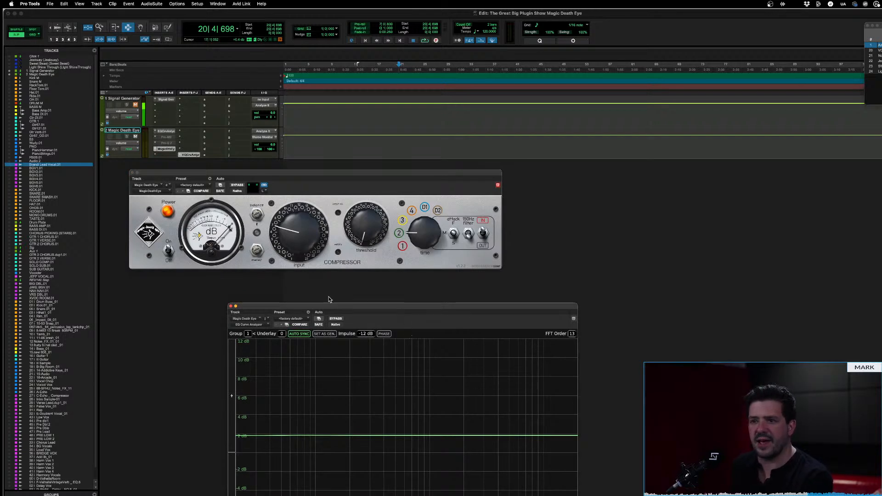
pyautogui.moveTo(369, 307); pyautogui.dragTo(338, 281)
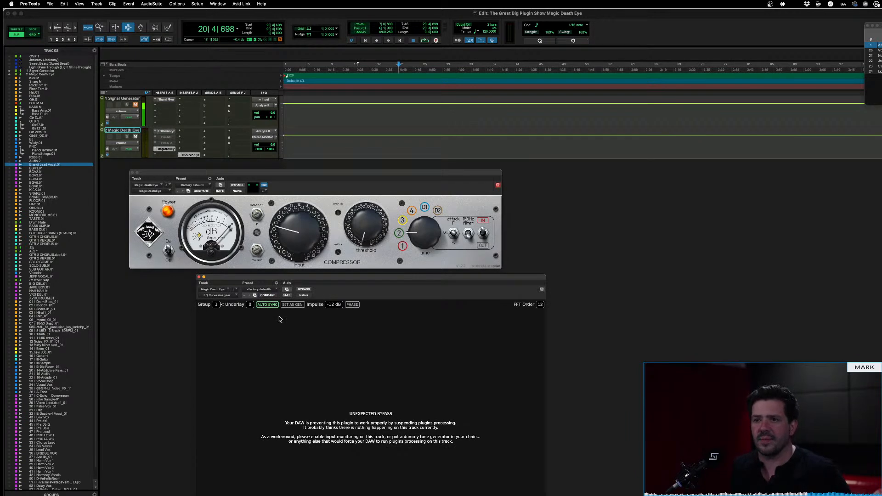
pyautogui.keyDown('ctrl'); pyautogui.keyDown('super'); pyautogui.click(216, 296); pyautogui.keyUp('super'); pyautogui.keyUp('ctrl')
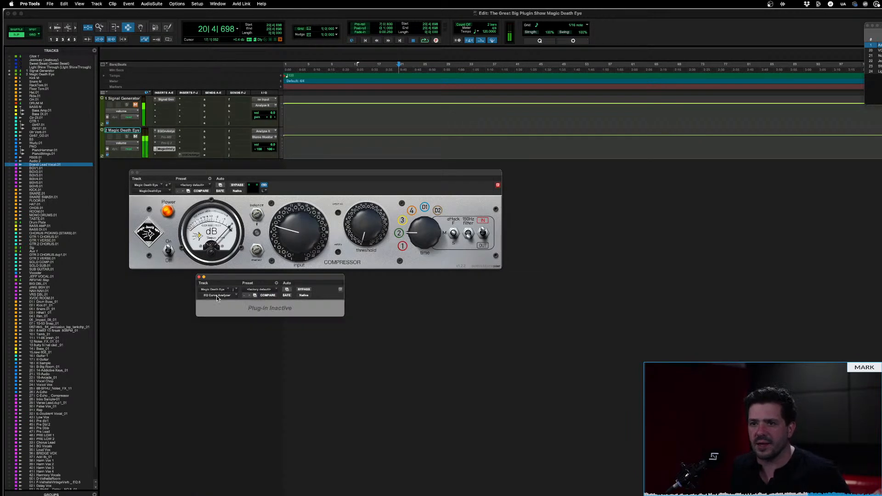
pyautogui.keyDown('ctrl'); pyautogui.keyDown('super'); pyautogui.click(217, 295); pyautogui.keyUp('super'); pyautogui.keyUp('ctrl')
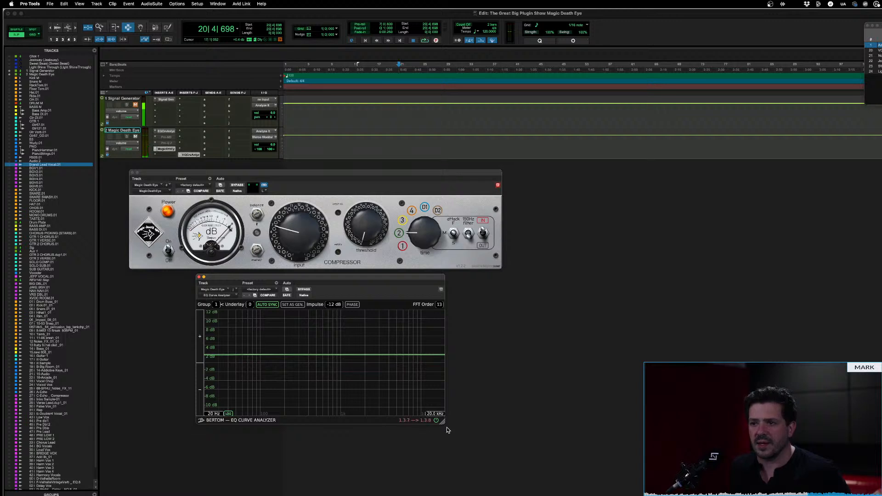
pyautogui.moveTo(442, 420); pyautogui.dragTo(545, 495)
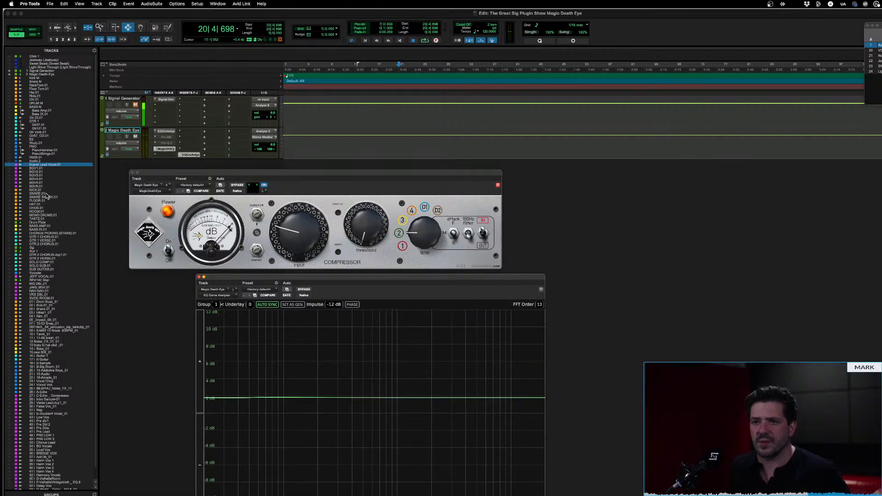
# Switch the mono compressor to its red pin-up face and raise its input to the midpoint and its threshold beyond the midpoint
pyautogui.click(149, 234)
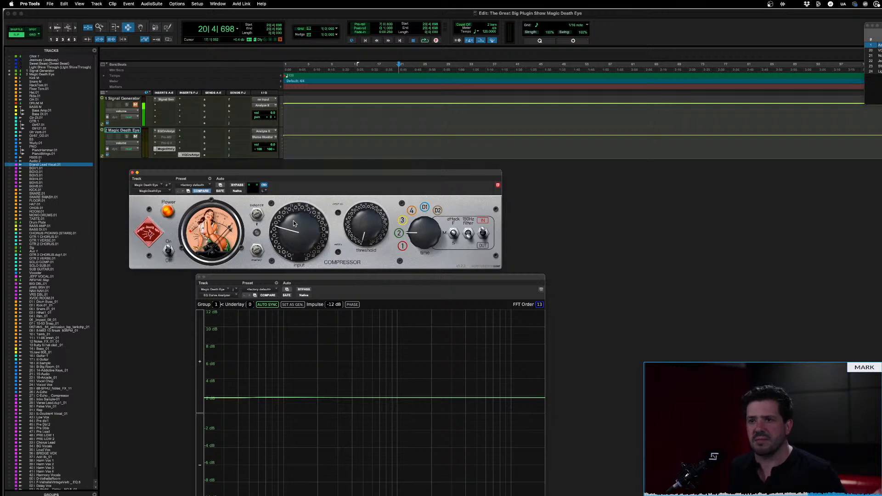
pyautogui.moveTo(295, 223); pyautogui.dragTo(294, 197)
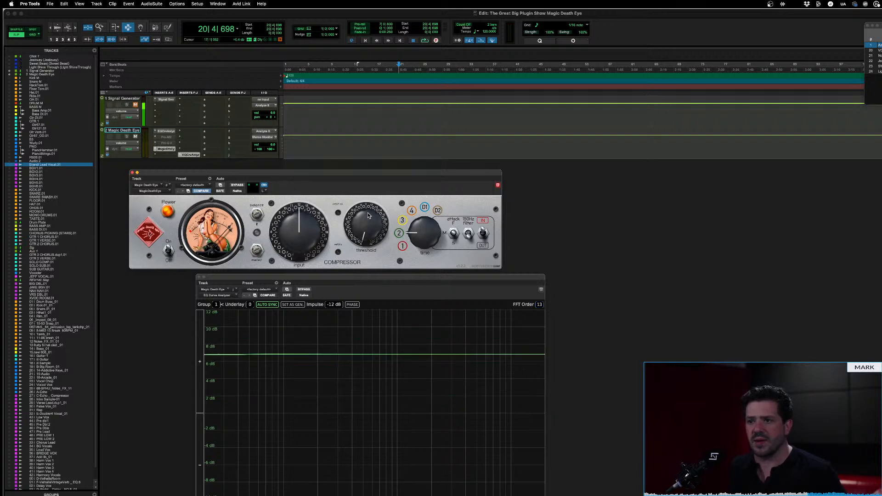
pyautogui.moveTo(354, 224); pyautogui.dragTo(354, 165)
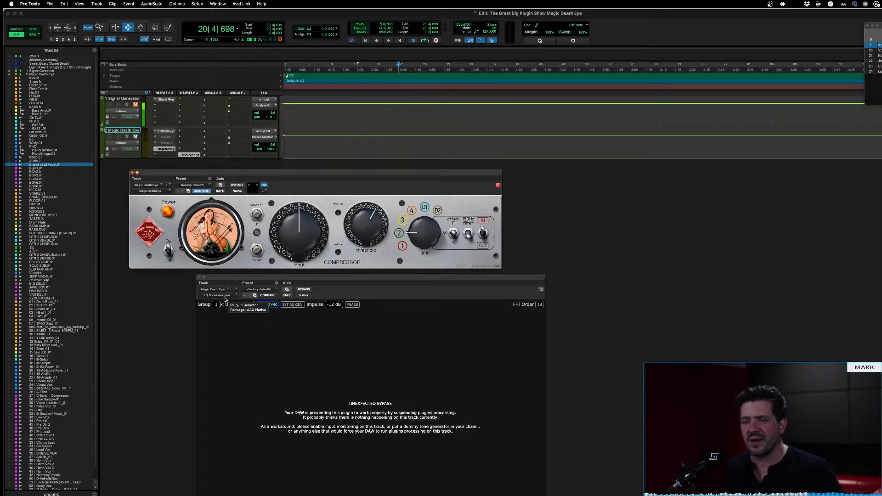
# Deactivate the compressor and EQ Curve Analyzer on the Magic Death Eye track and bring up the song's instrument tracks
pyautogui.keyDown('ctrl'); pyautogui.keyDown('super'); pyautogui.click(165, 149); pyautogui.keyUp('super'); pyautogui.keyUp('ctrl')
pyautogui.keyDown('ctrl'); pyautogui.keyDown('super'); pyautogui.click(190, 155); pyautogui.keyUp('super'); pyautogui.keyUp('ctrl')
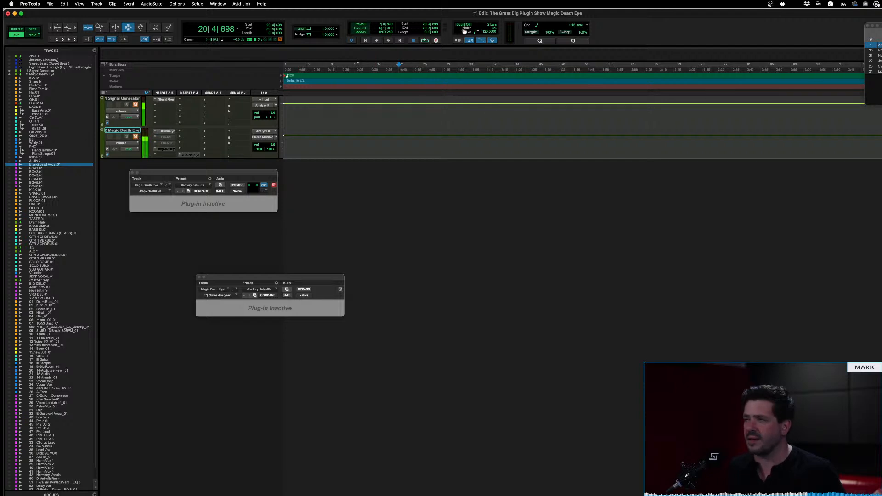
pyautogui.click(872, 61)
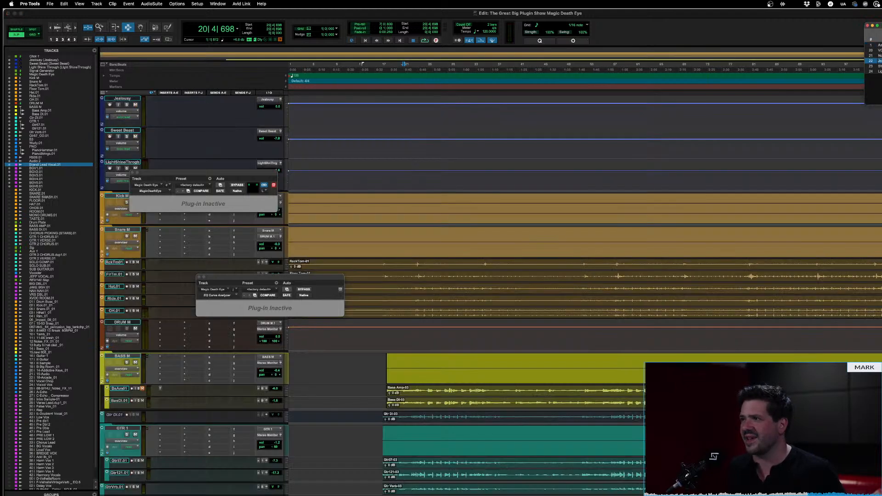
pyautogui.scroll(-5, 573, 351)
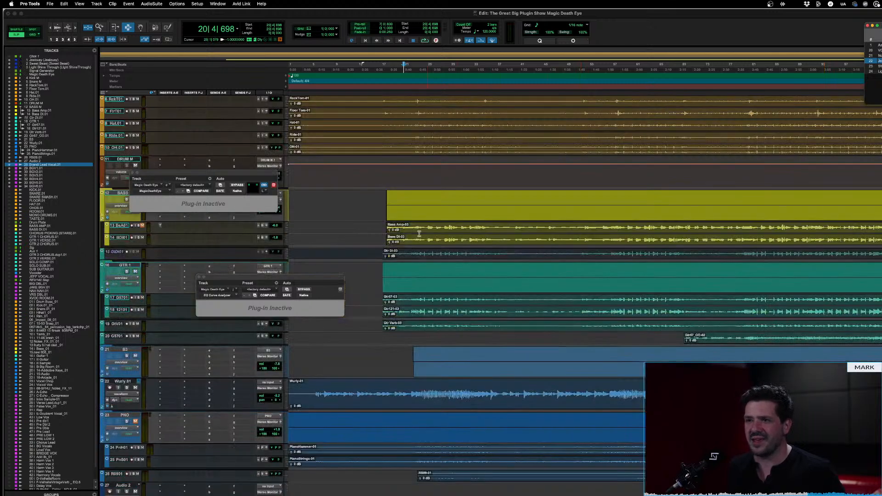
# Place the playback start near bar 27 on the Bass DI.01 track and increase that track's height
pyautogui.click(412, 228)
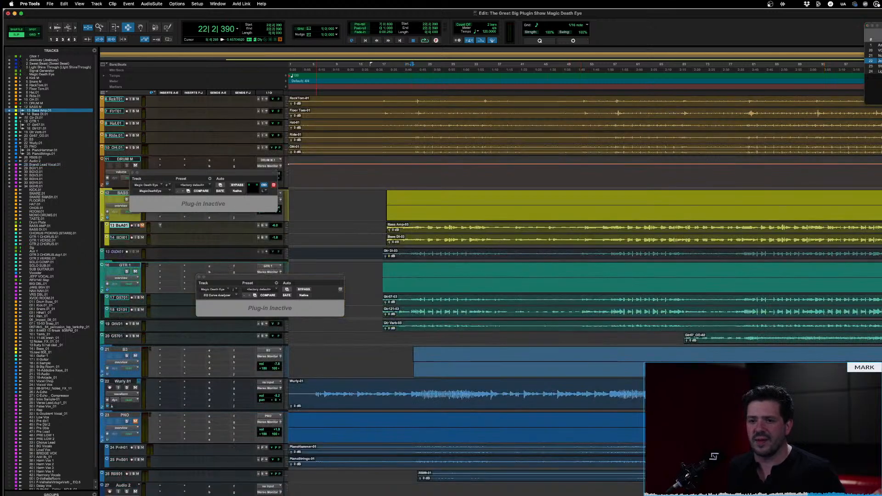
pyautogui.click(436, 226)
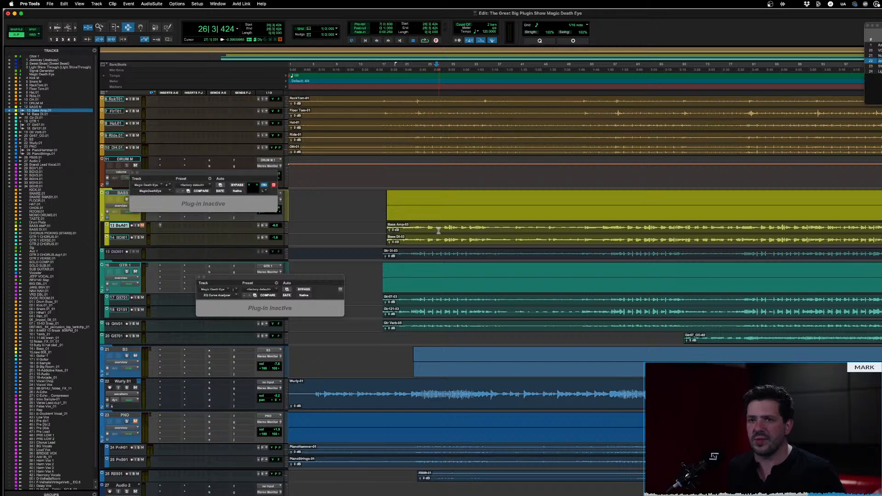
pyautogui.click(439, 232)
pyautogui.click(442, 238)
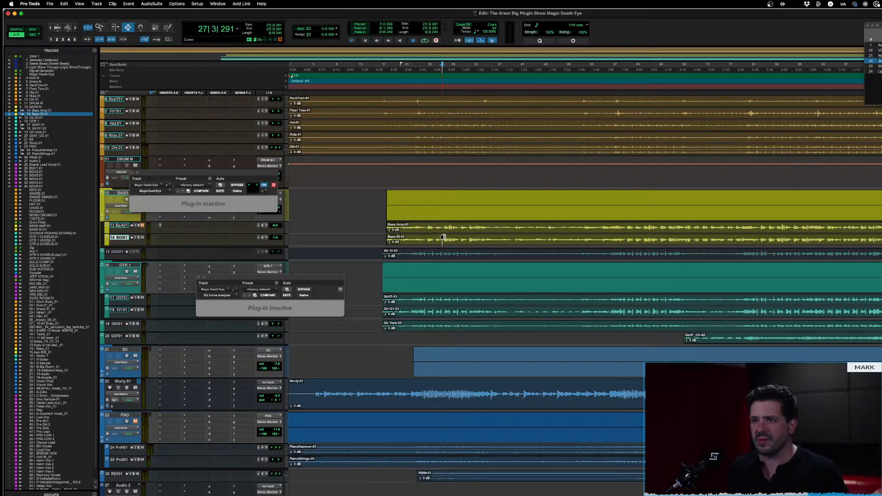
pyautogui.hotkey('ctrl', 'Up')
pyautogui.hotkey('ctrl', 'Up')
pyautogui.hotkey('ctrl', 'Up')
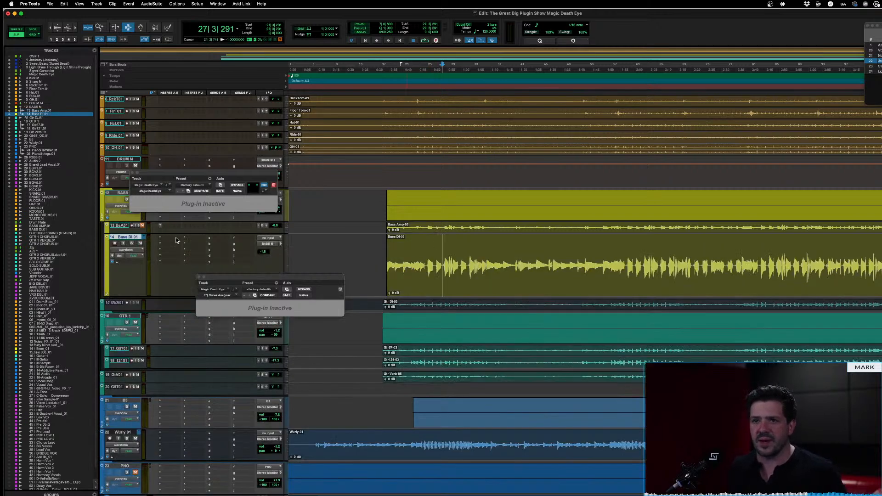
# Insert MagicDeathEye (mono) on the Bass DI.01 track by searching for "magic", and move its window clear of the bass waveform
pyautogui.click(175, 237)
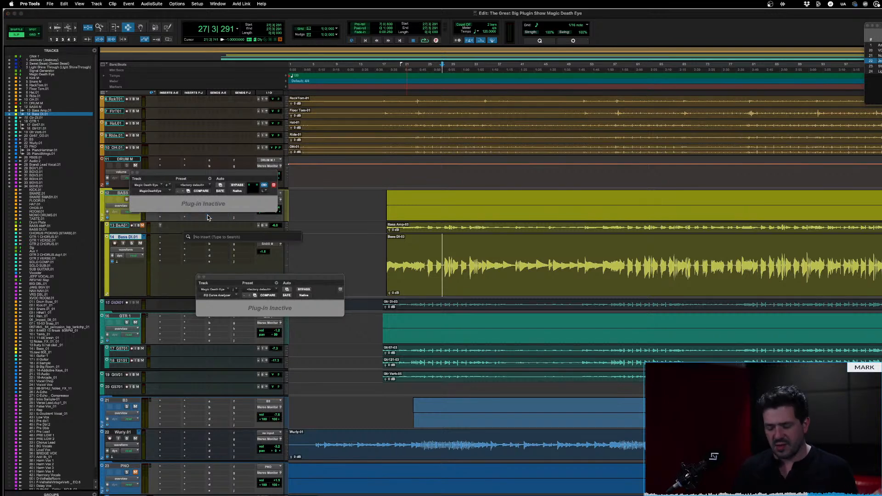
pyautogui.write('magic')
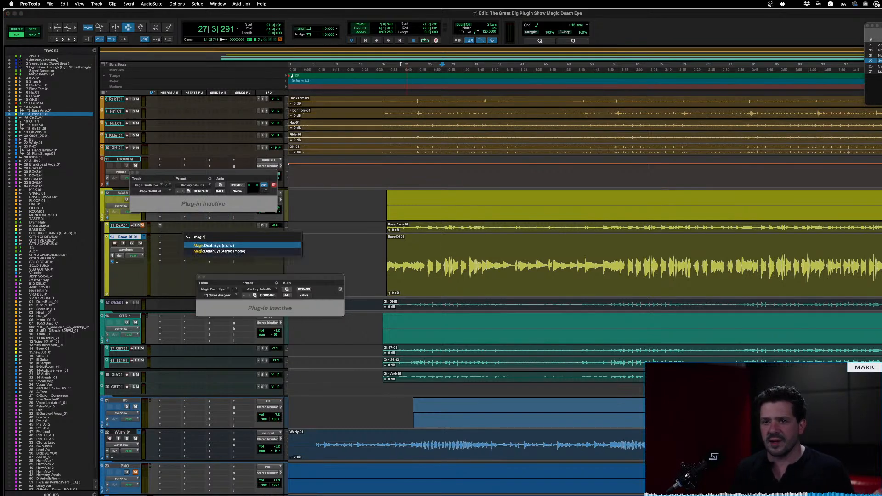
pyautogui.press('Return')
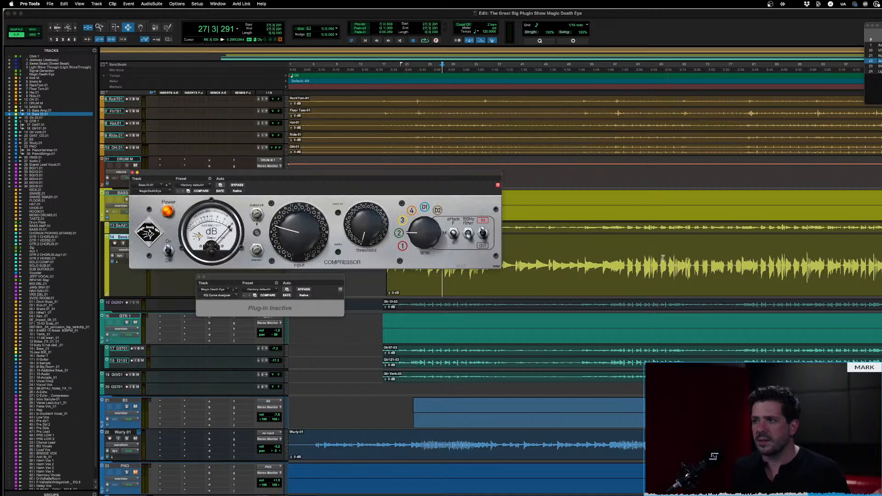
pyautogui.moveTo(483, 172); pyautogui.dragTo(659, 91)
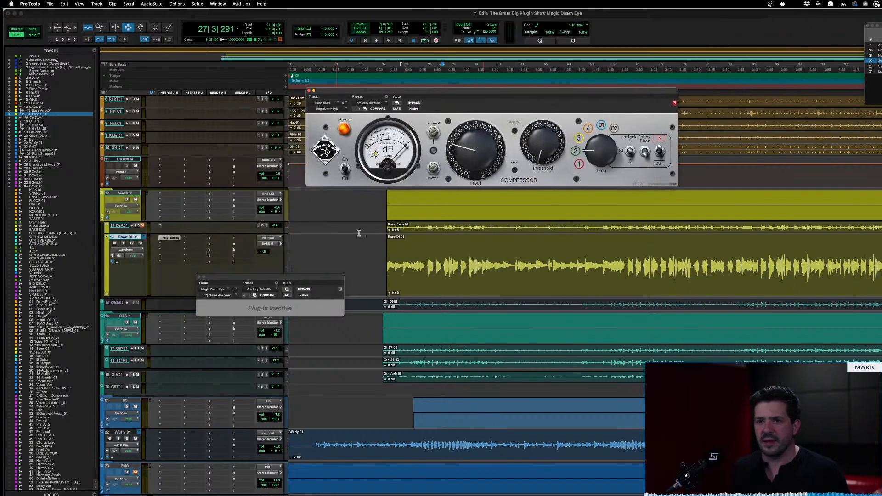
# Solo the Bass DI.01 track, bypass the compressor, and audition the dry bass from bar 27 and from bar 62
pyautogui.hotkey('shift', 's')
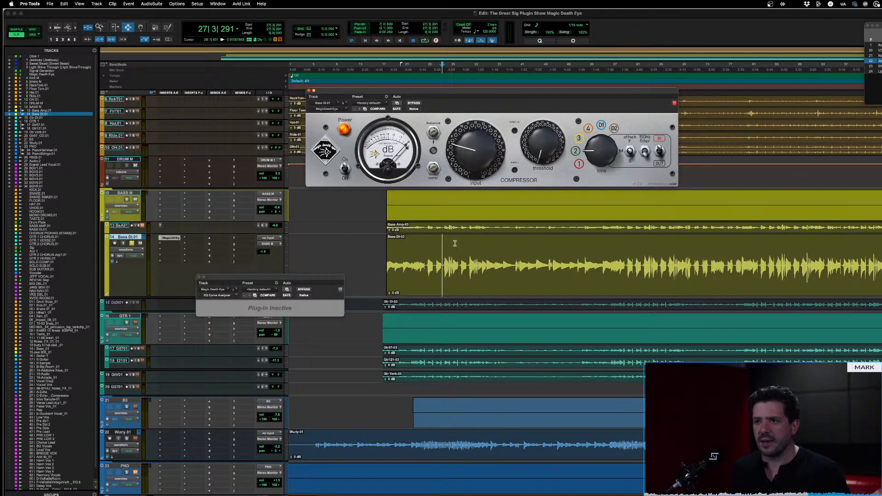
pyautogui.click(414, 103)
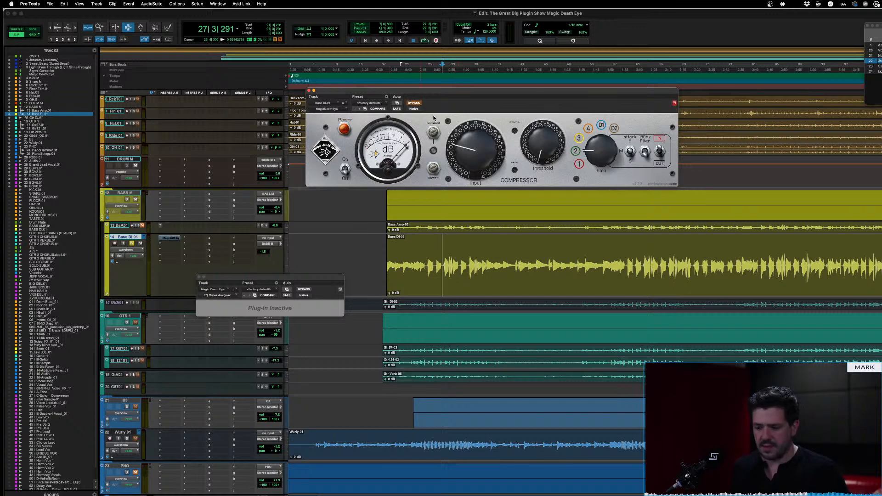
pyautogui.press('space')
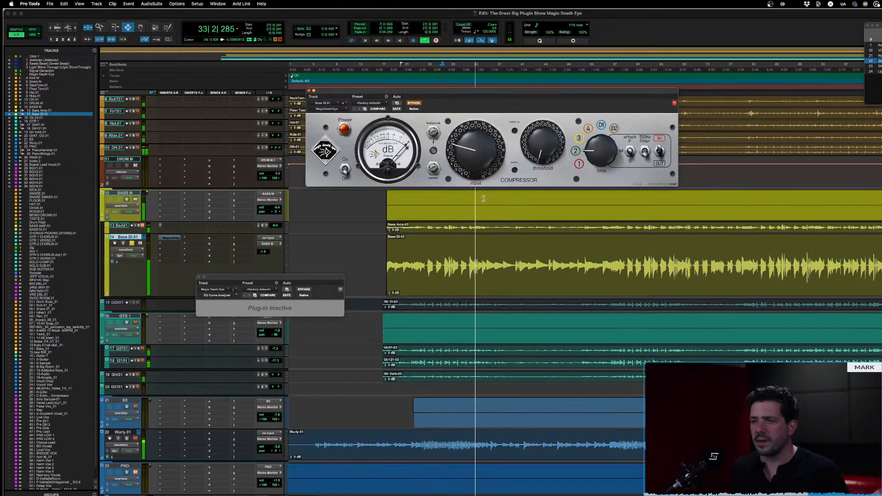
pyautogui.press('space')
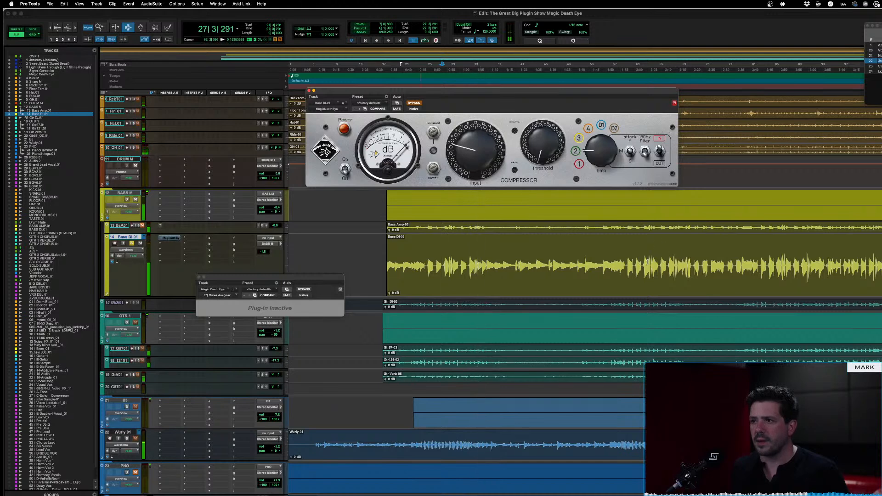
pyautogui.click(647, 262)
pyautogui.press('space')
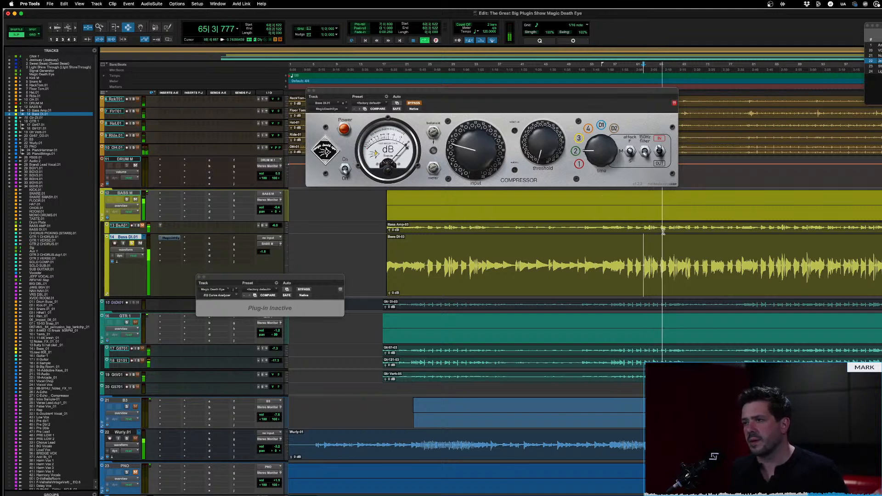
pyautogui.press('space')
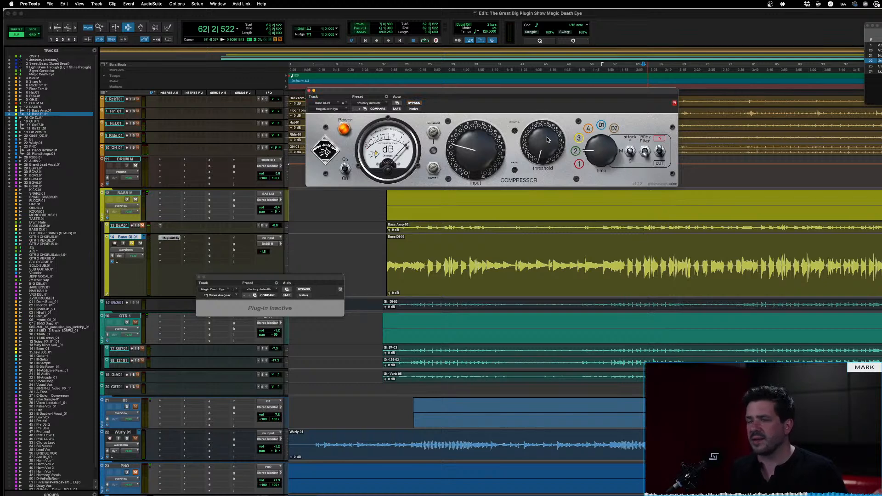
# Play the bass through the engaged compressor, trying time position 3 before returning to 2, and raise the threshold to the midpoint
pyautogui.press('space')
pyautogui.moveTo(598, 154); pyautogui.dragTo(598, 146)
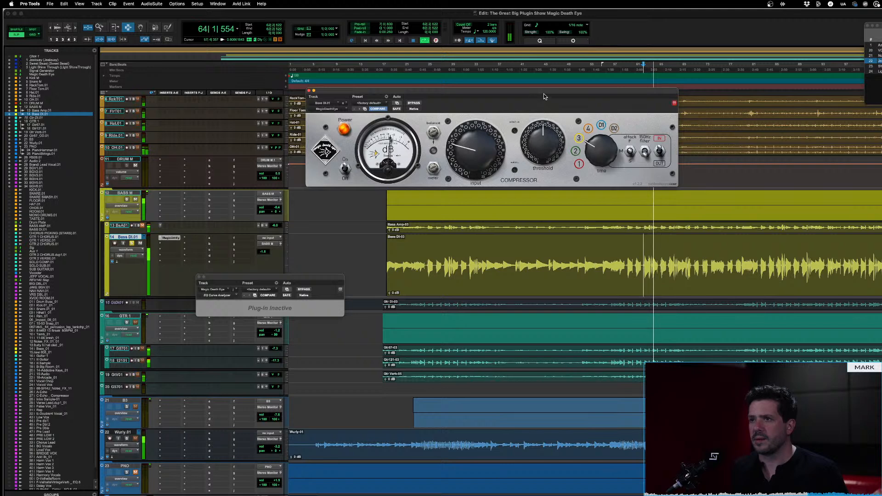
pyautogui.moveTo(547, 148); pyautogui.dragTo(542, 107)
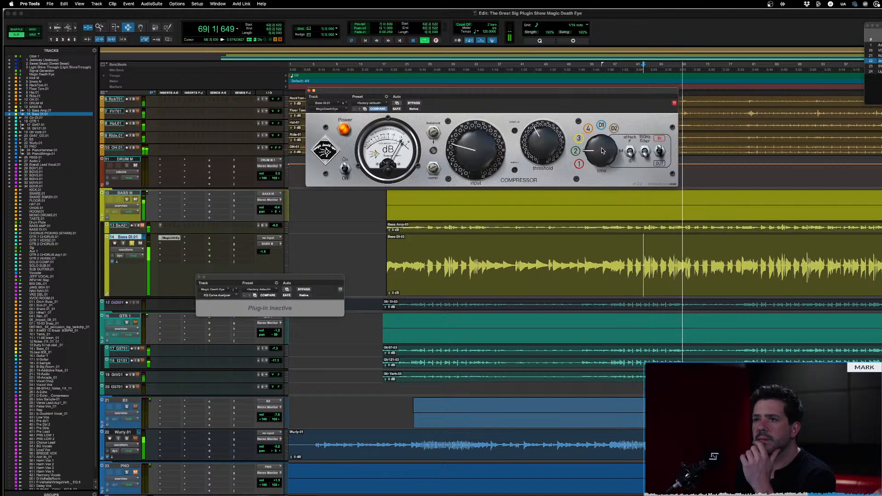
pyautogui.moveTo(544, 150); pyautogui.dragTo(544, 146)
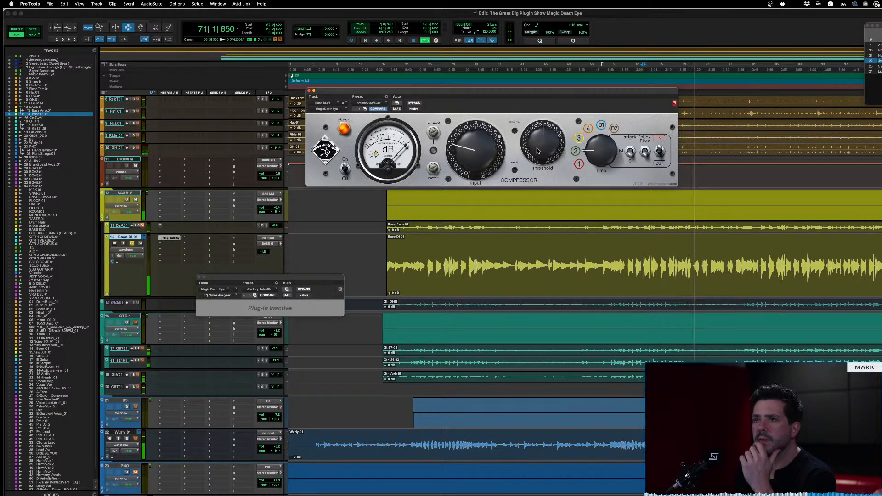
# Compare the bass from bar 62 with the compressor bypassed and engaged, leaving the compressor engaged
pyautogui.click(414, 103)
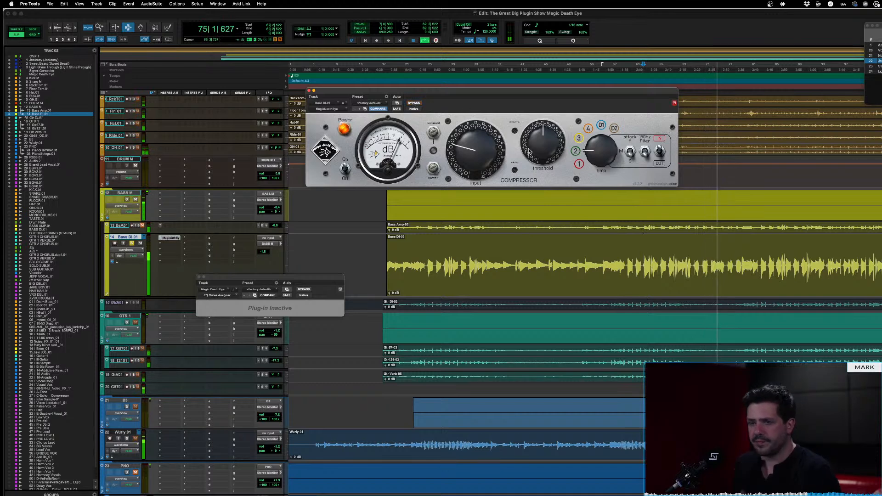
pyautogui.press('space')
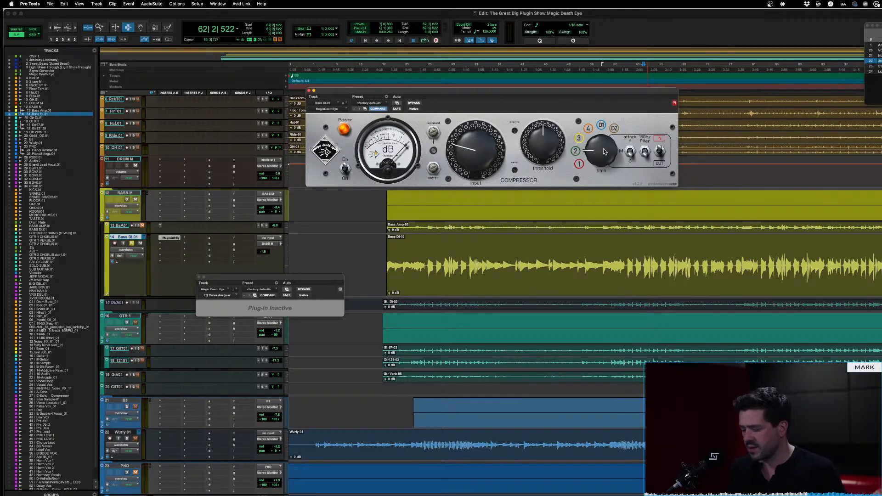
pyautogui.press('space')
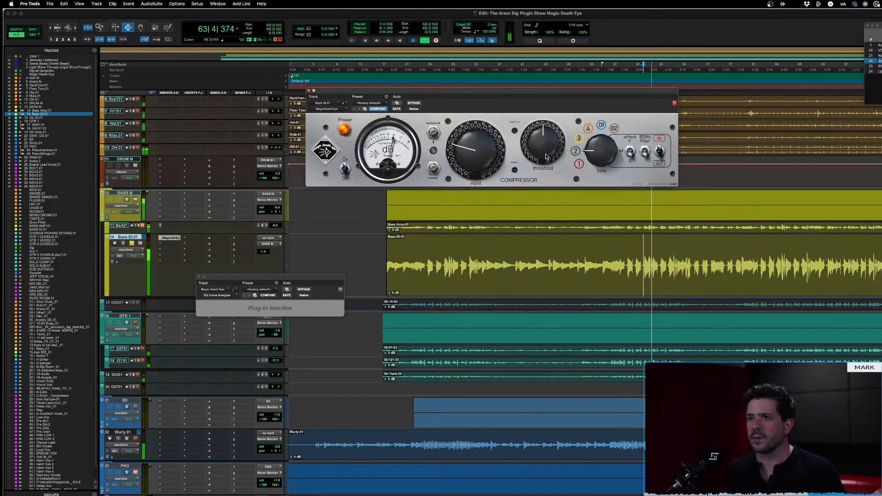
pyautogui.click(414, 104)
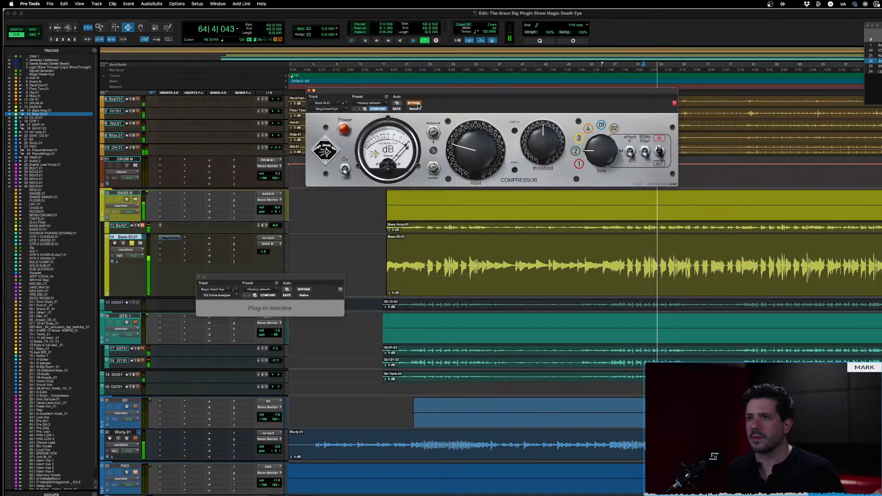
pyautogui.click(418, 104)
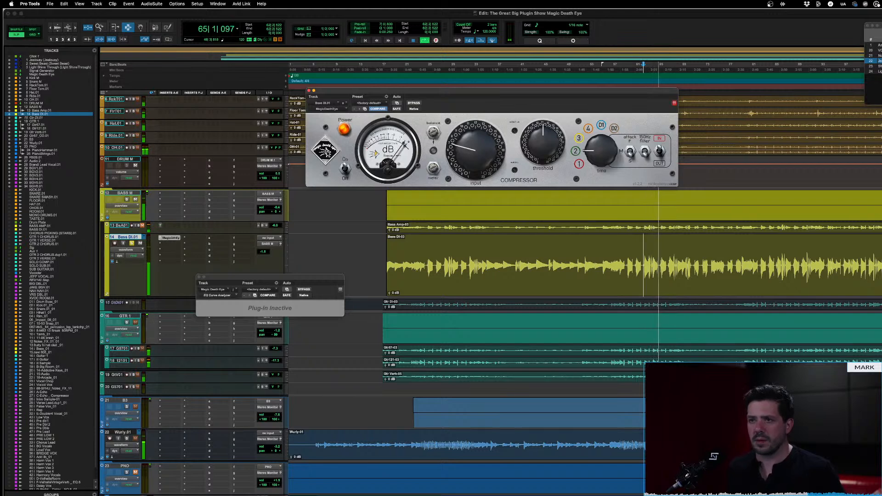
pyautogui.press('space')
# Audition the bass while switching the compressor between its red pin-up and black meter faces, ending on red with playback positioned at bar 62
pyautogui.click(326, 152)
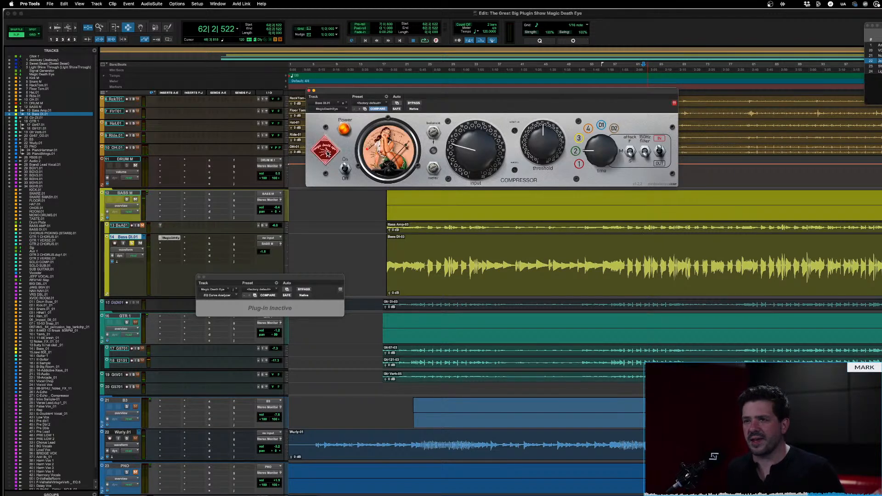
pyautogui.press('space')
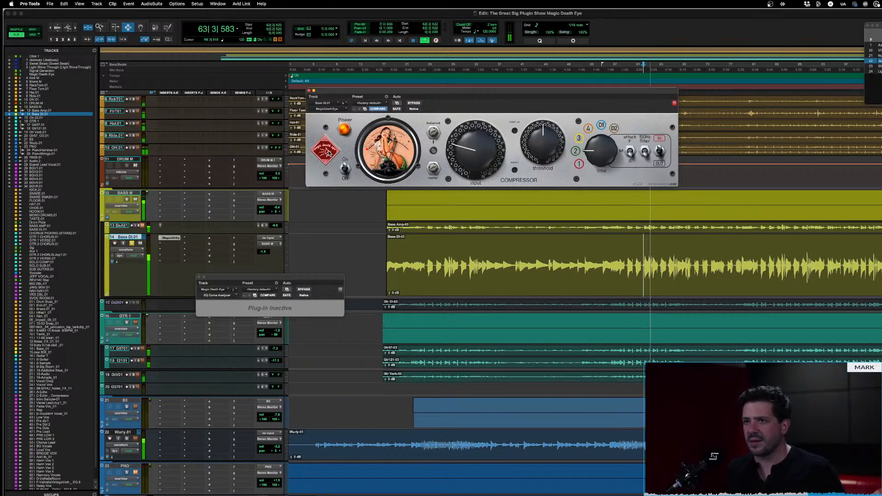
pyautogui.click(328, 153)
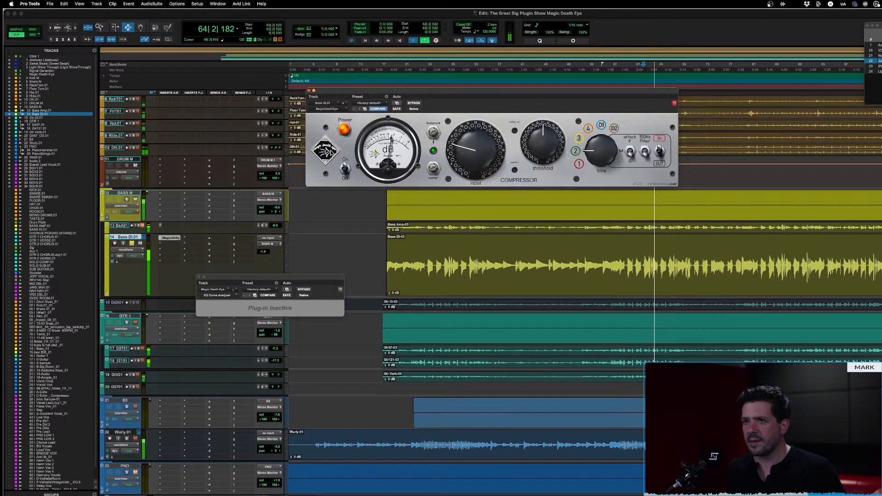
pyautogui.click(329, 152)
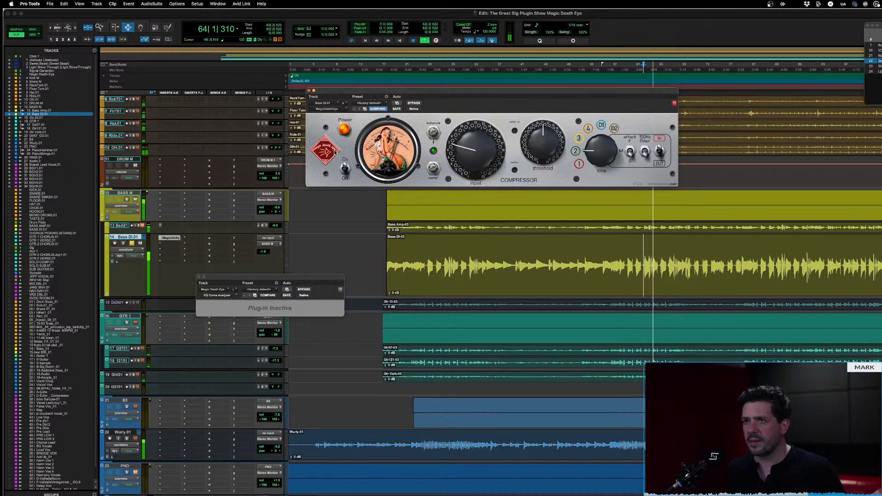
pyautogui.click(334, 153)
pyautogui.press('space')
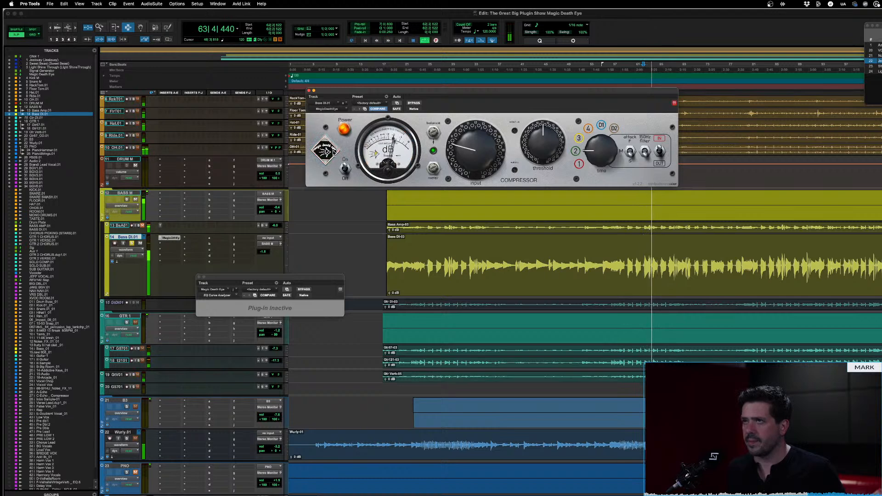
pyautogui.press('space')
pyautogui.click(333, 152)
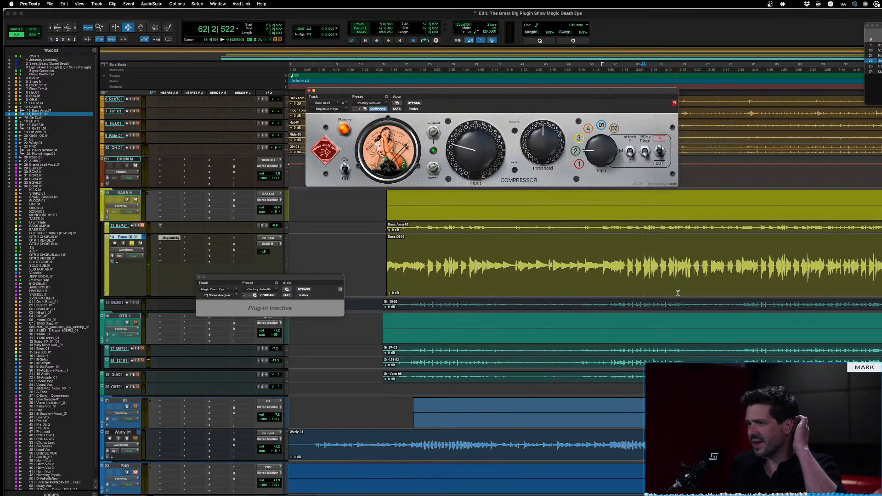
pyautogui.click(645, 256)
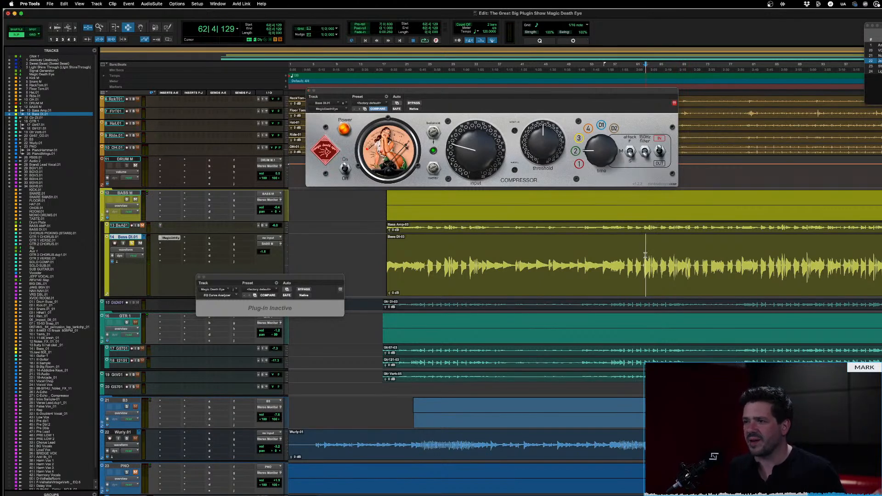
# Replay the soloed bass from bar 62 with the red face, compare it with the black face, and return to red
pyautogui.press('space')
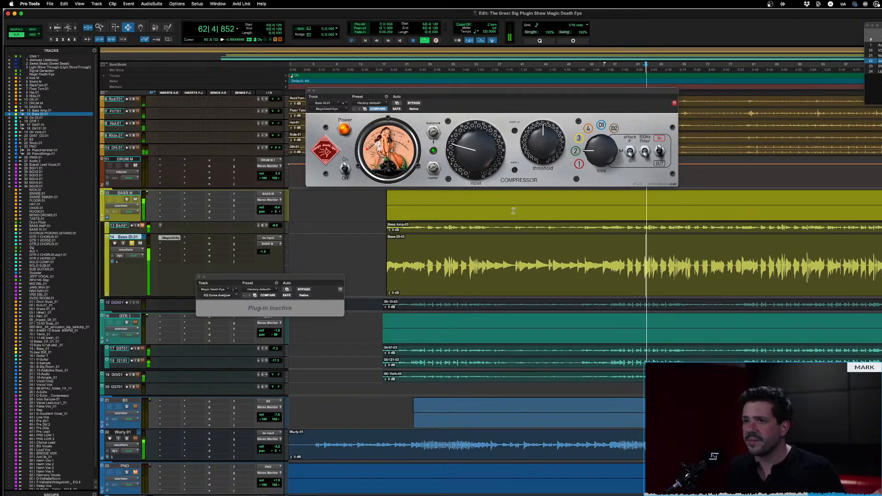
pyautogui.press('space')
pyautogui.click(329, 152)
pyautogui.press('space')
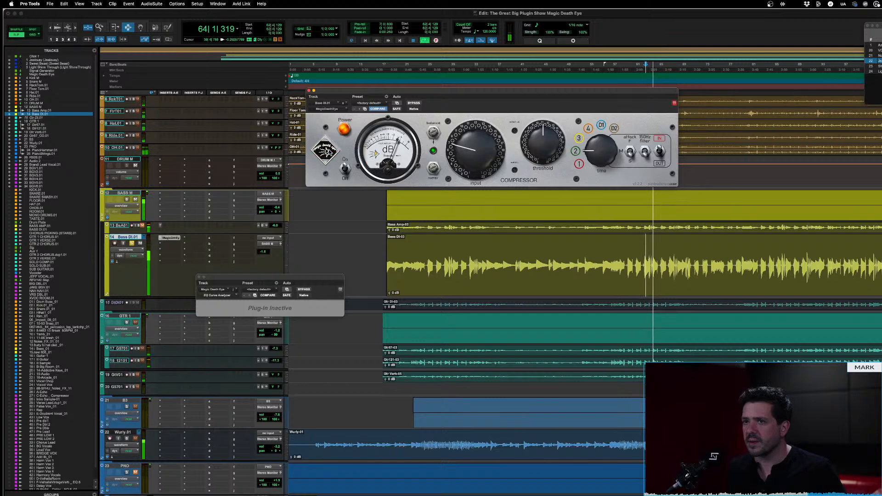
pyautogui.click(329, 152)
pyautogui.press('space')
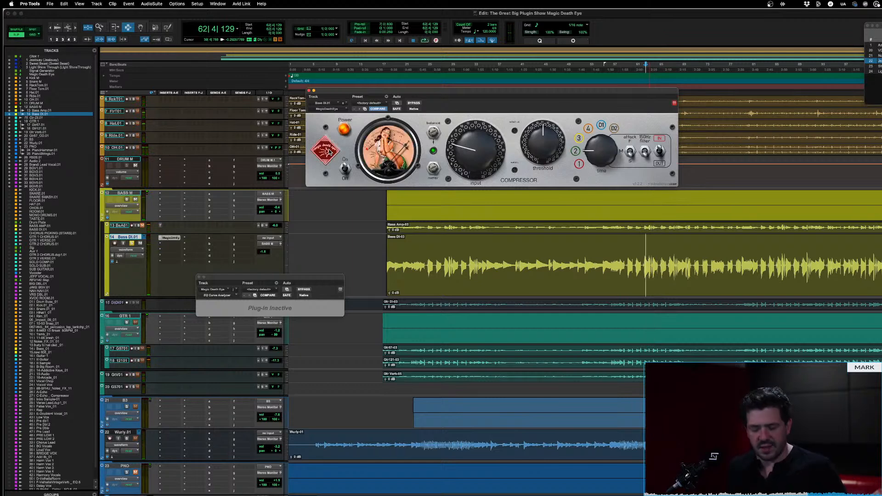
# Switch to Preview, read the control descriptions in MagicDeathEyeManual.pdf, and return to Pro Tools
pyautogui.press('super+Tab')
pyautogui.press('super+Tab')
pyautogui.press('super+Tab')
pyautogui.press('super+Tab')
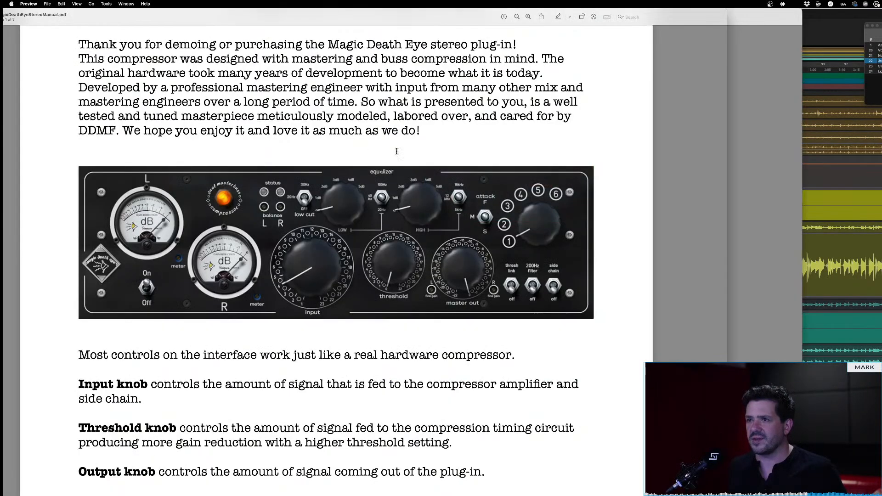
pyautogui.click(765, 45)
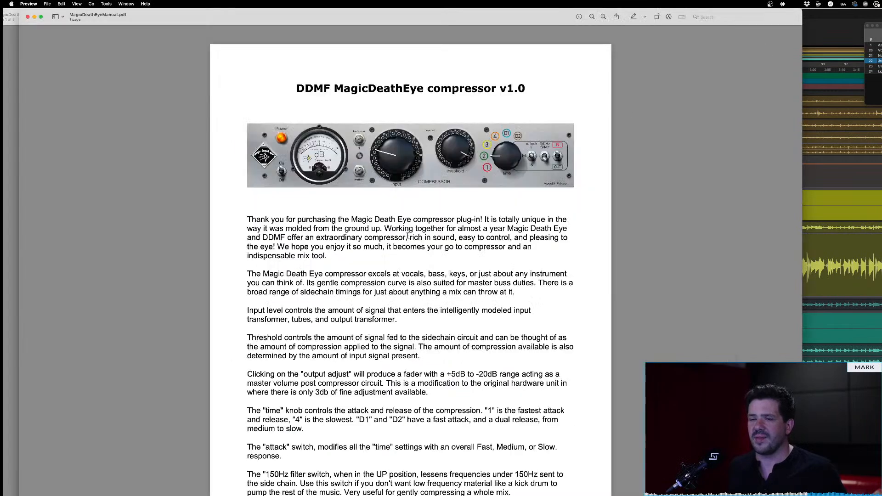
pyautogui.scroll(-1, 355, 256)
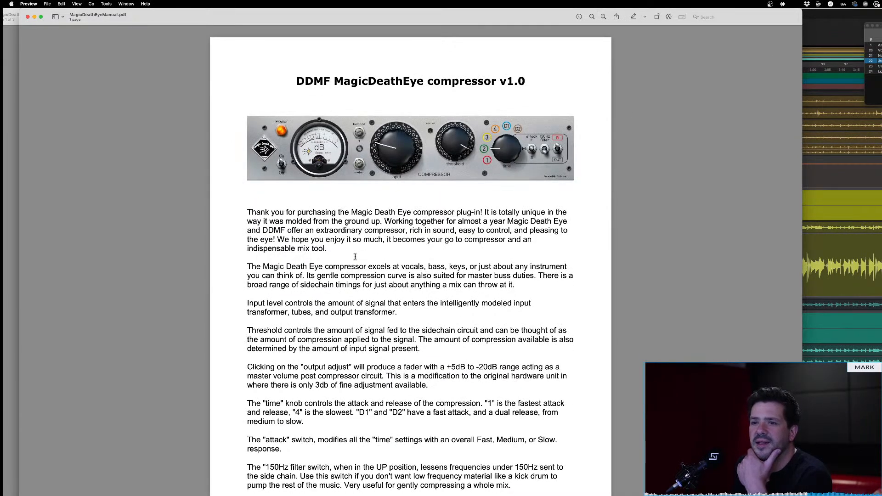
pyautogui.scroll(1, 355, 257)
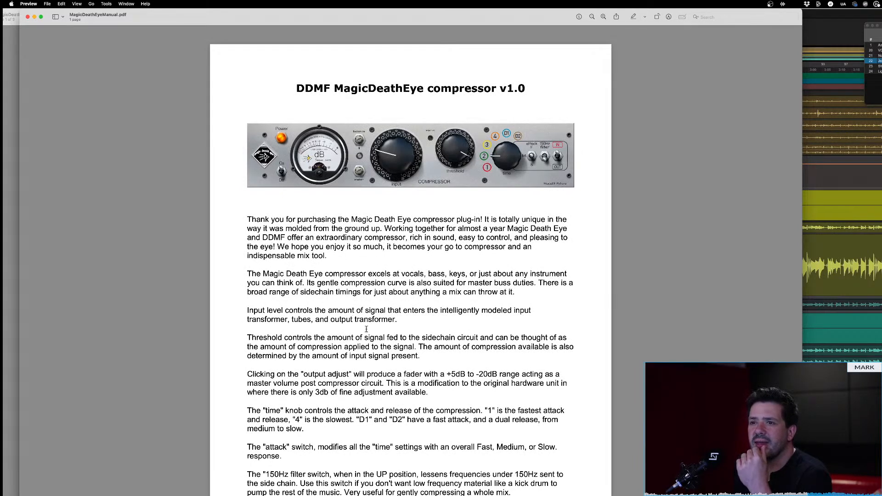
pyautogui.scroll(-1, 366, 328)
pyautogui.scroll(1, 327, 368)
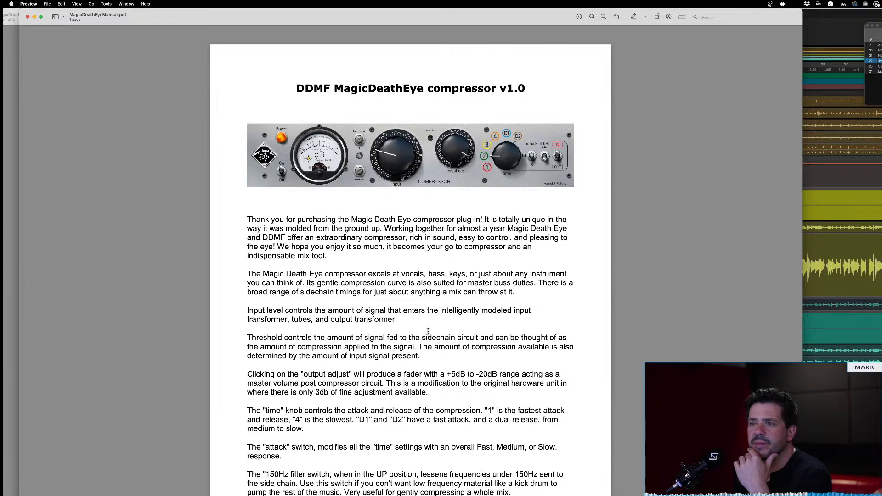
pyautogui.scroll(-1, 427, 330)
pyautogui.scroll(1, 428, 331)
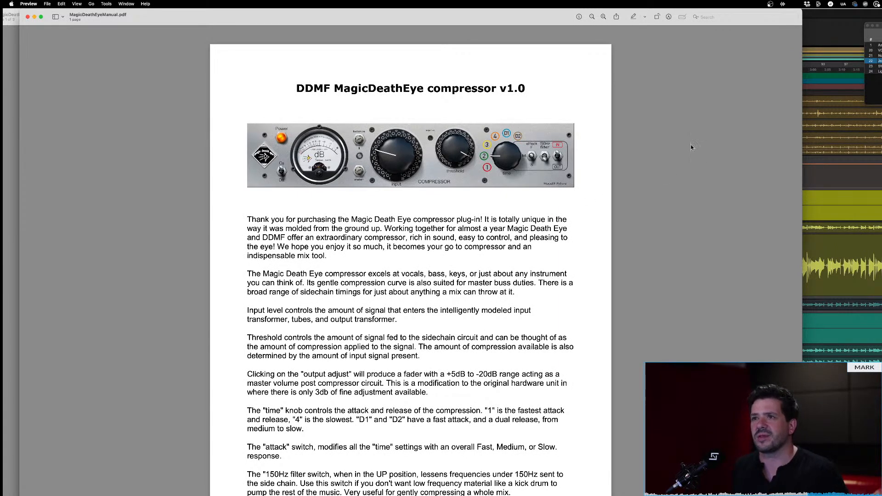
pyautogui.click(847, 29)
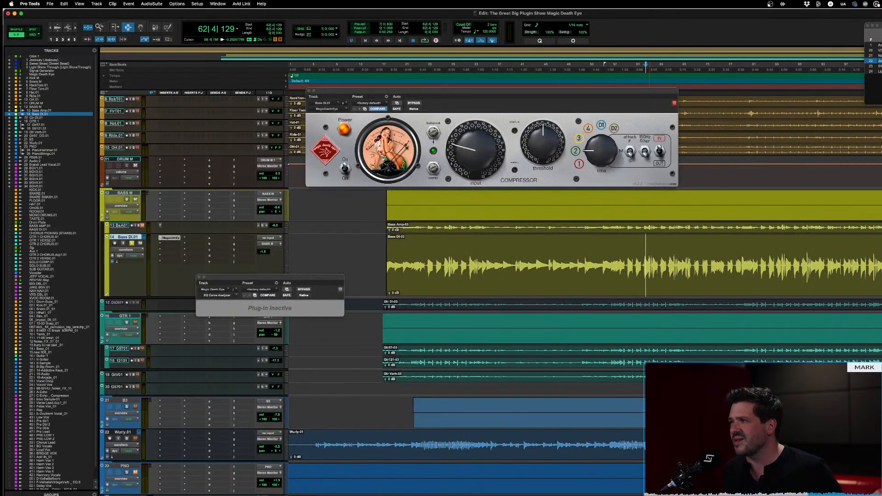
# Jump to the drum section at bar 155, then select and solo the tracks KICK.01 through TASTE.01
pyautogui.click(878, 66)
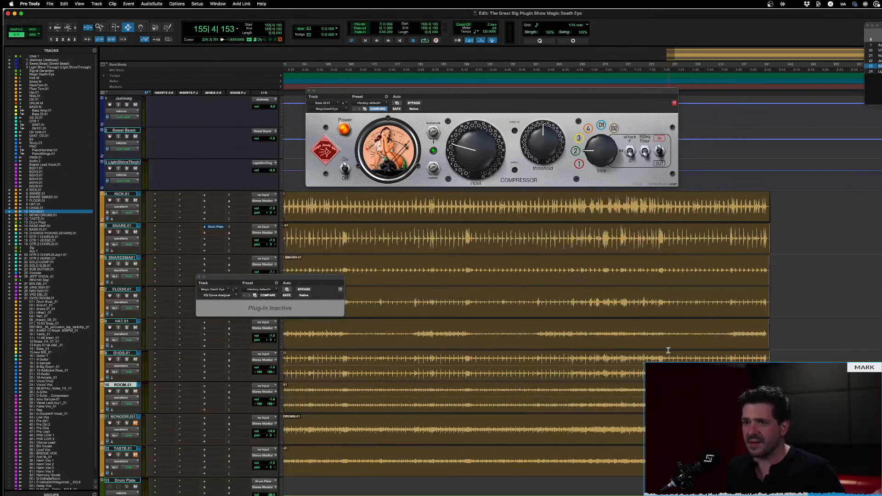
pyautogui.click(125, 449)
pyautogui.keyDown('shift'); pyautogui.click(123, 198); pyautogui.keyUp('shift')
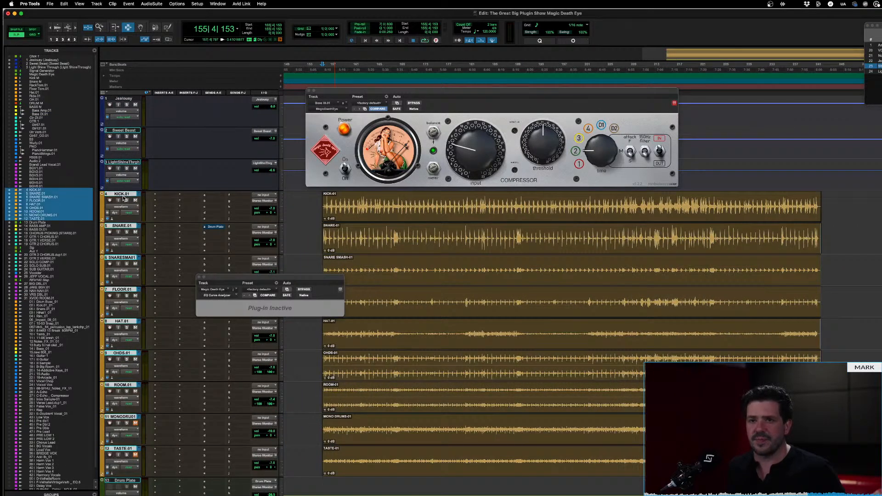
# Close both plug-in windows and route the selected drum tracks to a new stereo Aux Input named Drum M
pyautogui.click(309, 91)
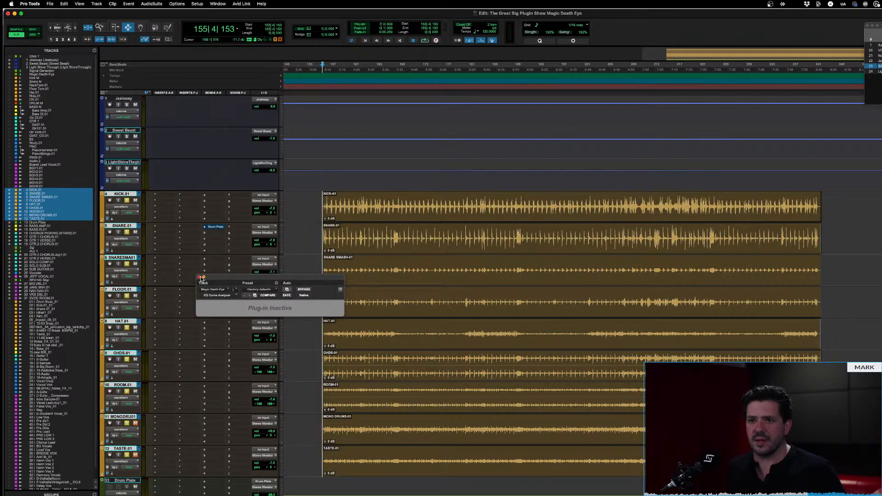
pyautogui.click(199, 277)
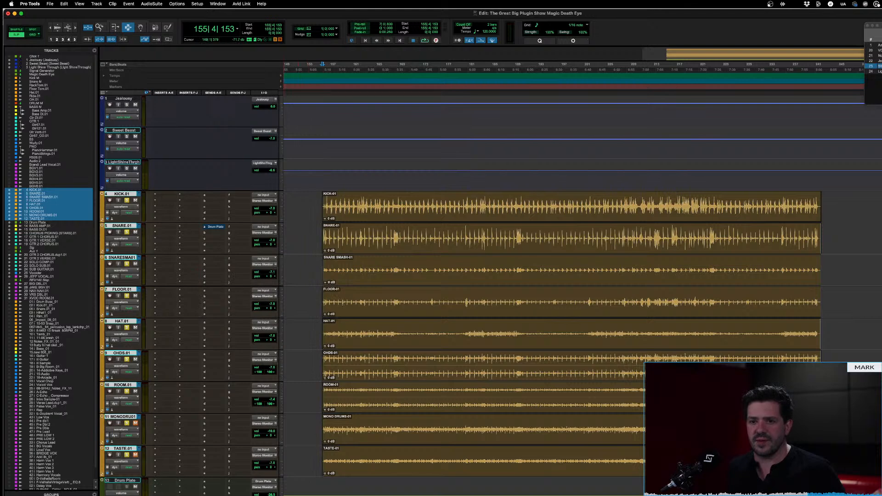
pyautogui.scroll(-1, 153, 459)
pyautogui.scroll(1, 153, 459)
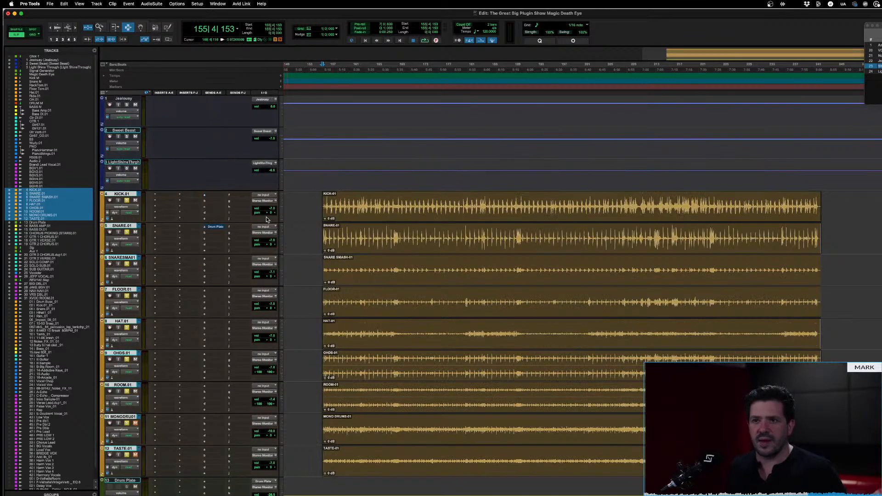
pyautogui.click(264, 202)
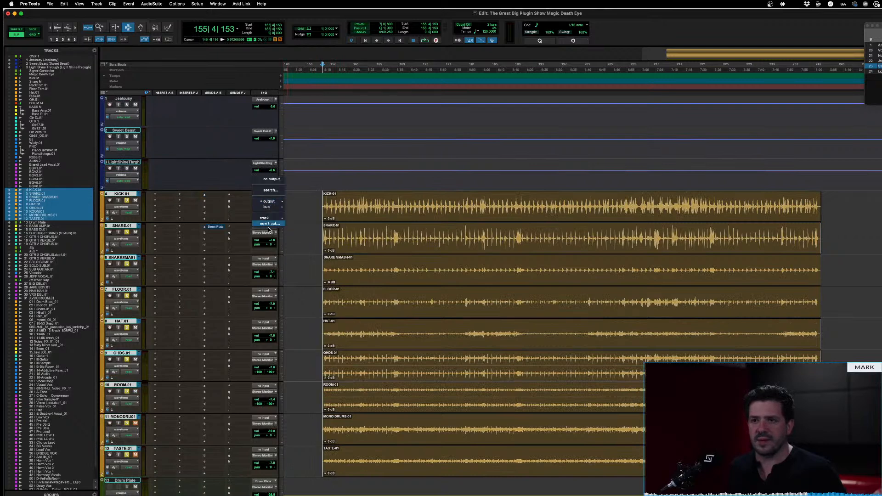
pyautogui.click(269, 226)
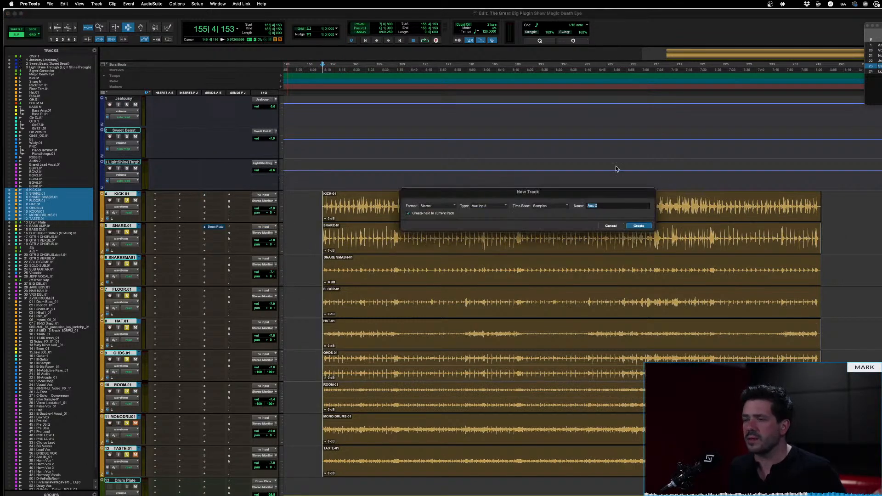
pyautogui.write('Dr')
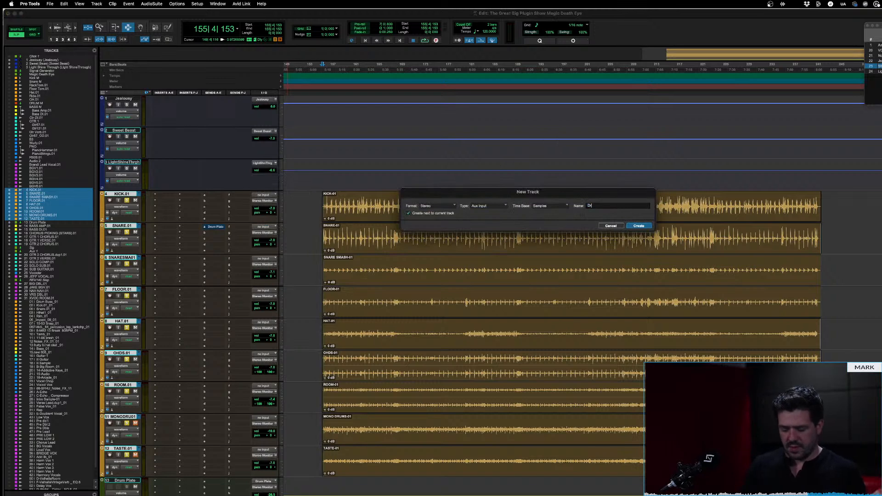
pyautogui.write('um M')
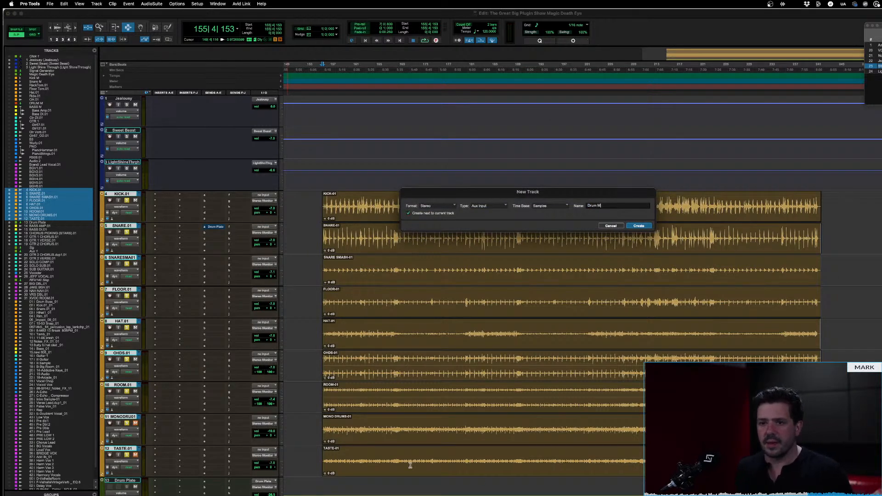
pyautogui.press('Return')
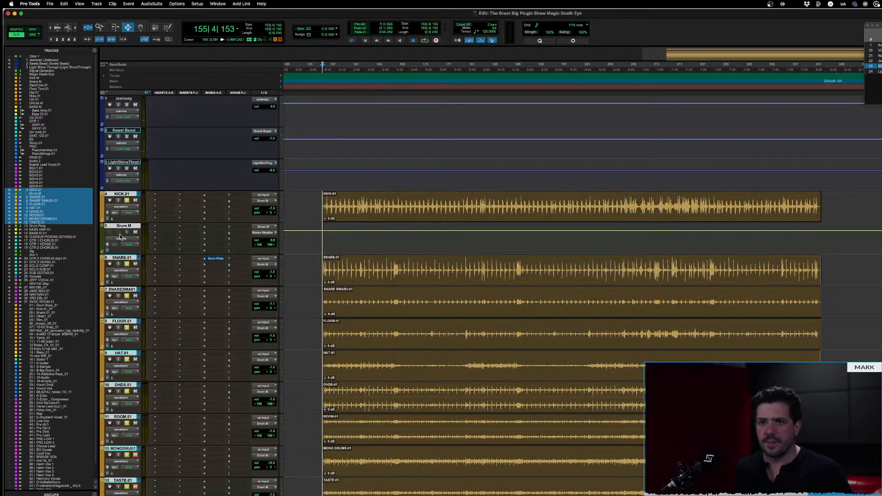
# Move the Drum M track below Drum Plate and insert the stereo MagicDeathEye compressor on it
pyautogui.click(124, 226)
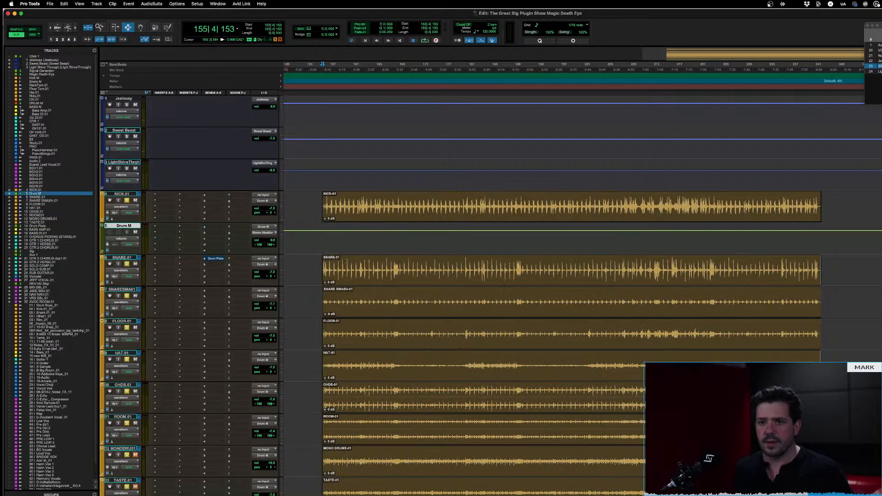
pyautogui.moveTo(124, 226); pyautogui.dragTo(132, 488)
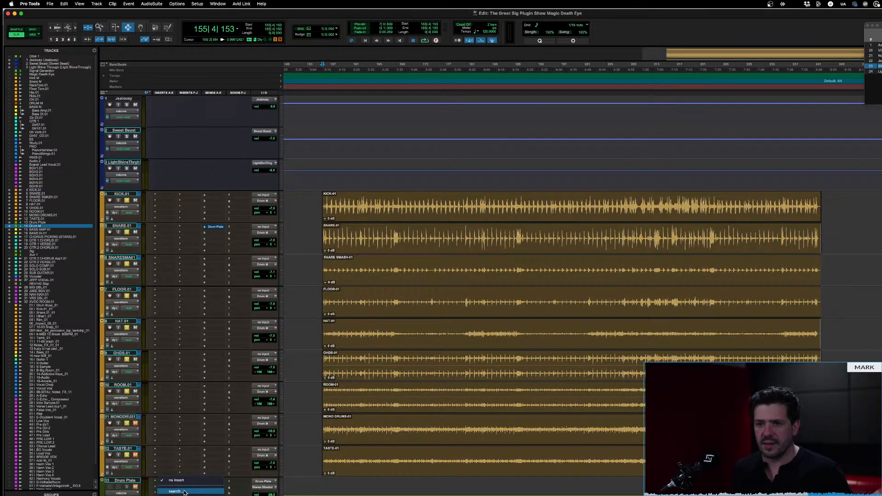
pyautogui.click(184, 492)
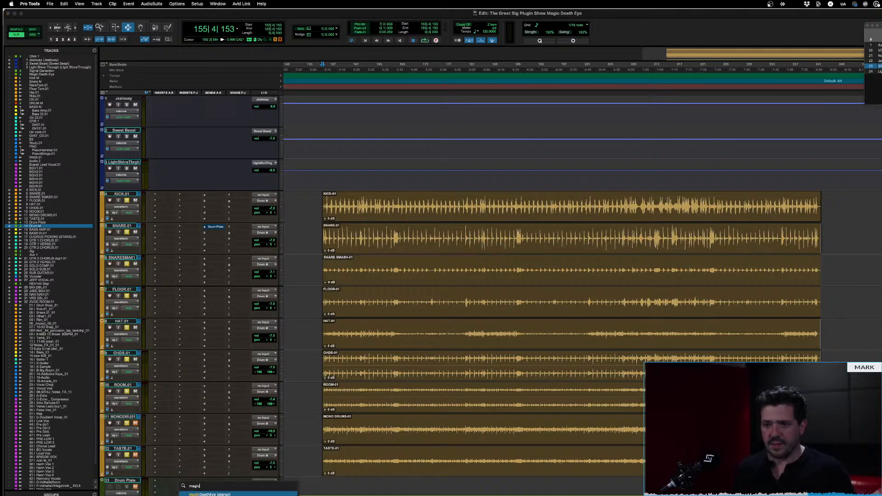
pyautogui.write('magic')
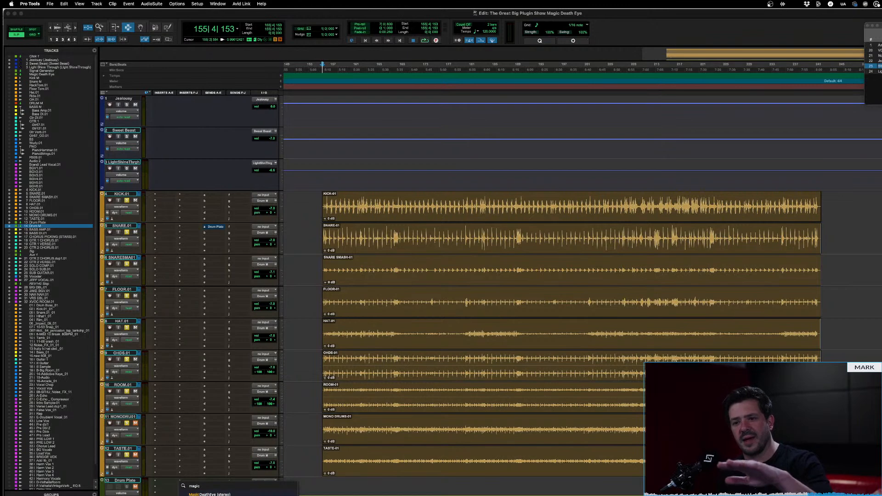
pyautogui.press('Down')
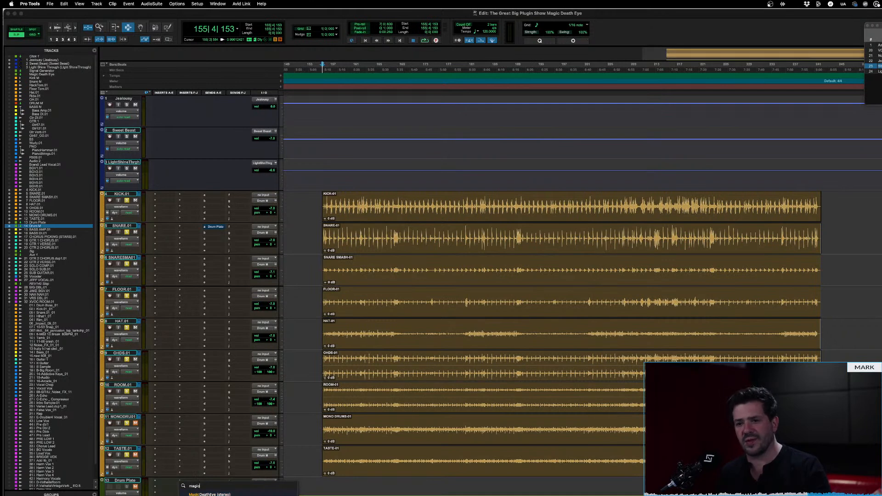
pyautogui.press('Return')
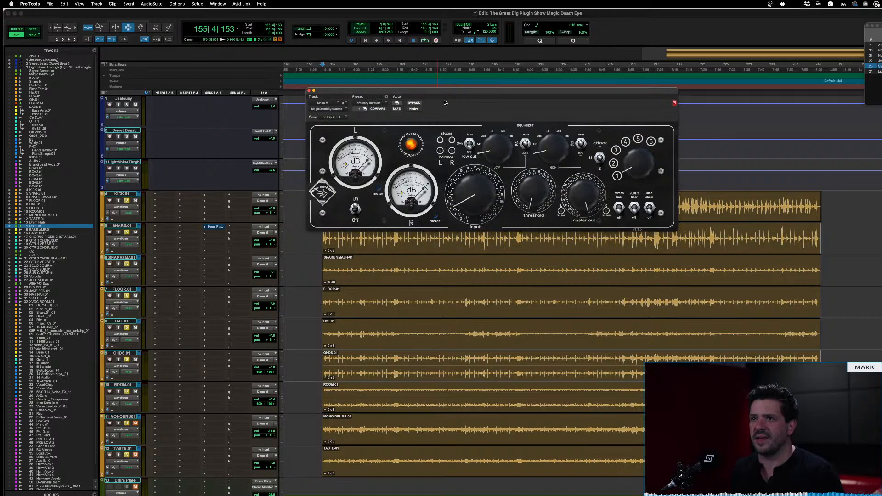
pyautogui.moveTo(444, 102); pyautogui.dragTo(374, 123)
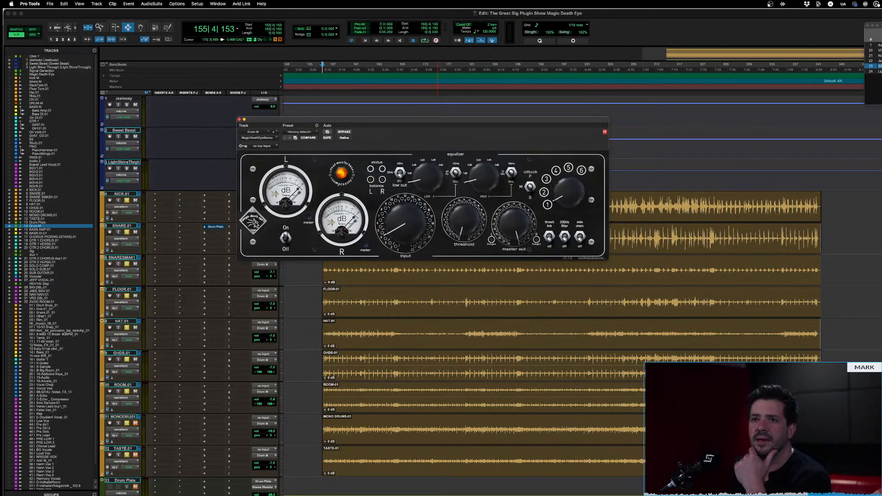
# Cycle the stereo compressor through its oversampling modes and back to normal processing
pyautogui.click(256, 224)
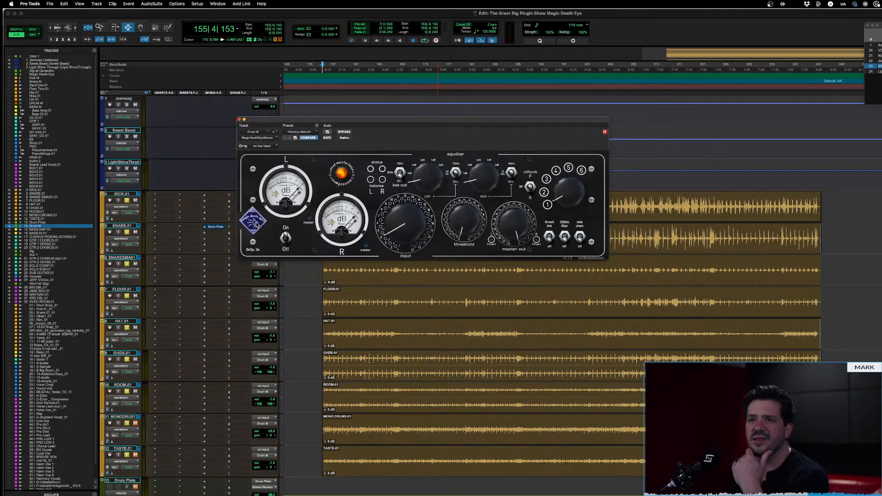
pyautogui.click(256, 225)
pyautogui.click(257, 224)
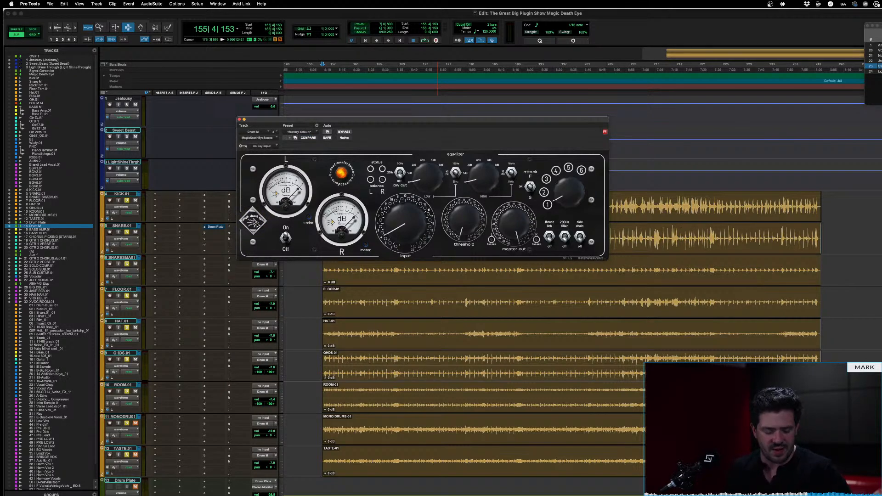
# Switch to MagicDeathEyeStereoManual.pdf in Preview, skim its hidden functions, and search for "overs" to find the oversampling instructions
pyautogui.press('super+Tab')
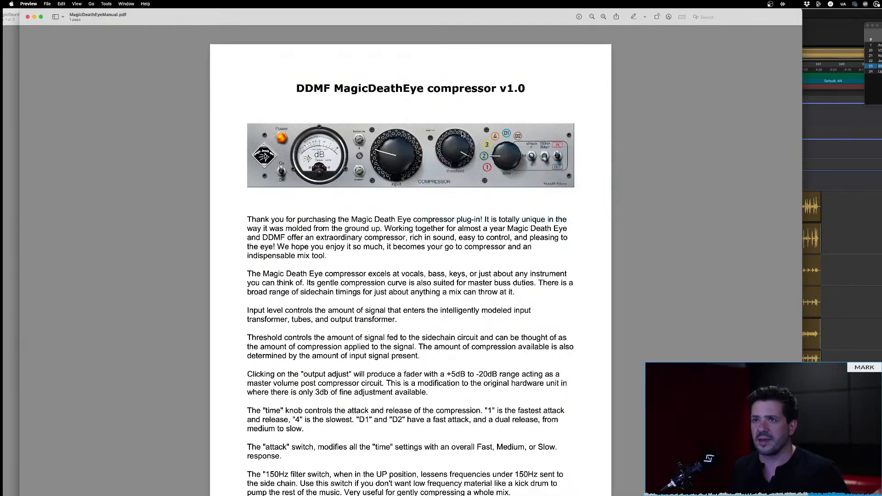
pyautogui.press('super+grave')
pyautogui.scroll(-4, 351, 180)
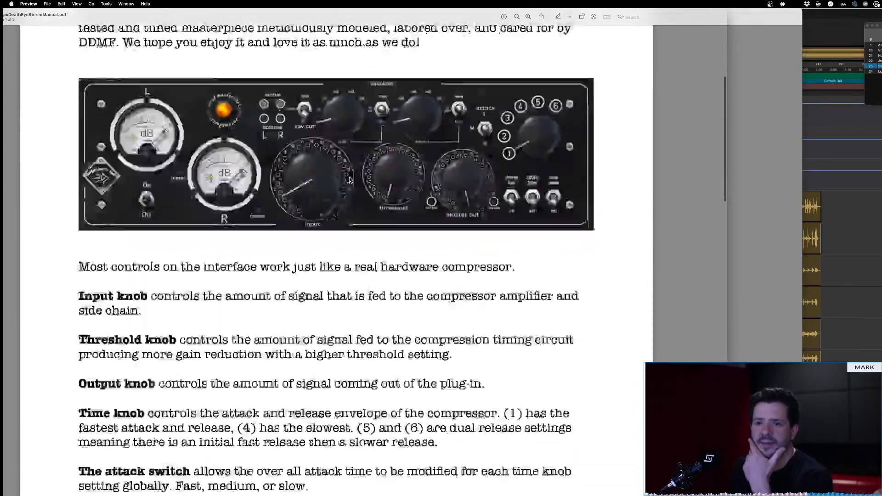
pyautogui.scroll(-20, 349, 179)
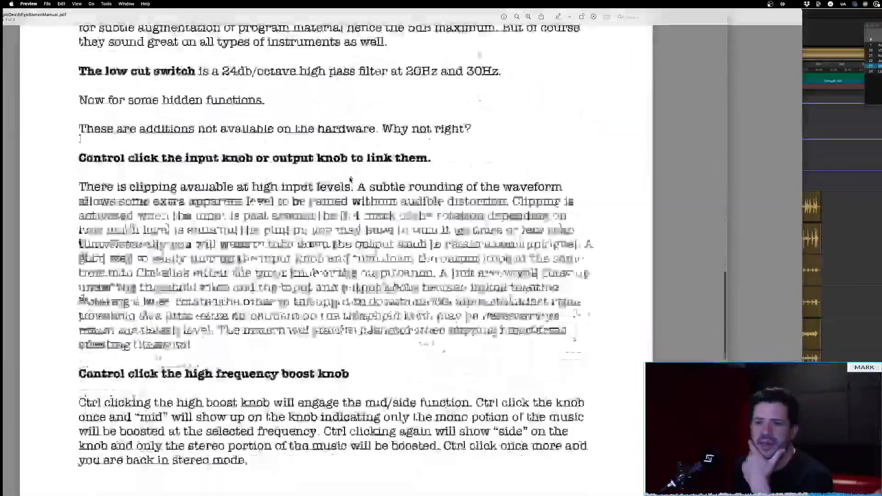
pyautogui.scroll(-15, 350, 179)
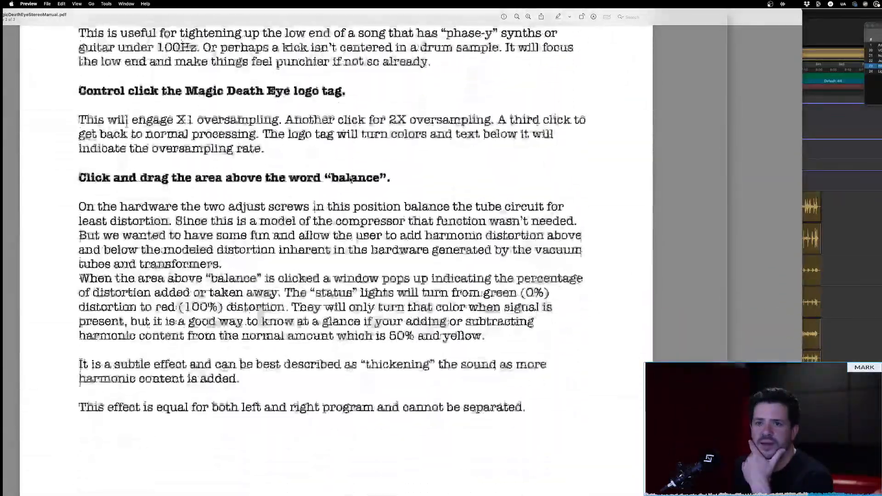
pyautogui.scroll(-3, 350, 180)
pyautogui.press('super+f')
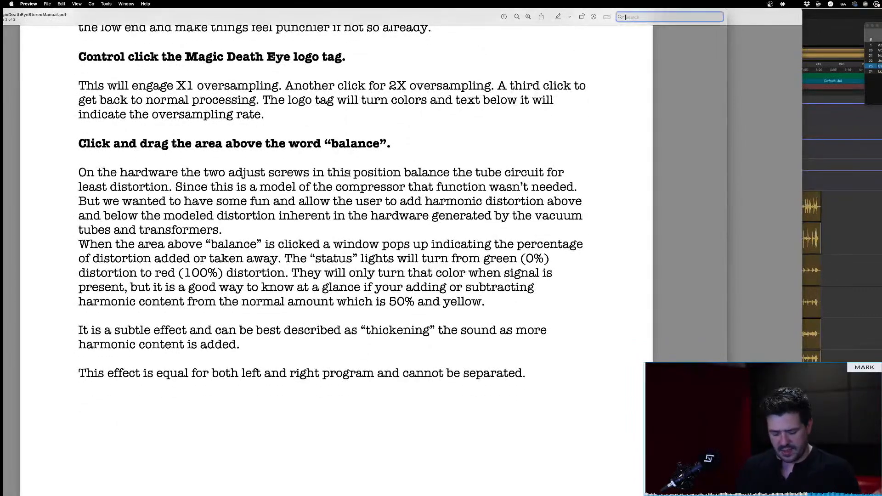
pyautogui.write('overs')
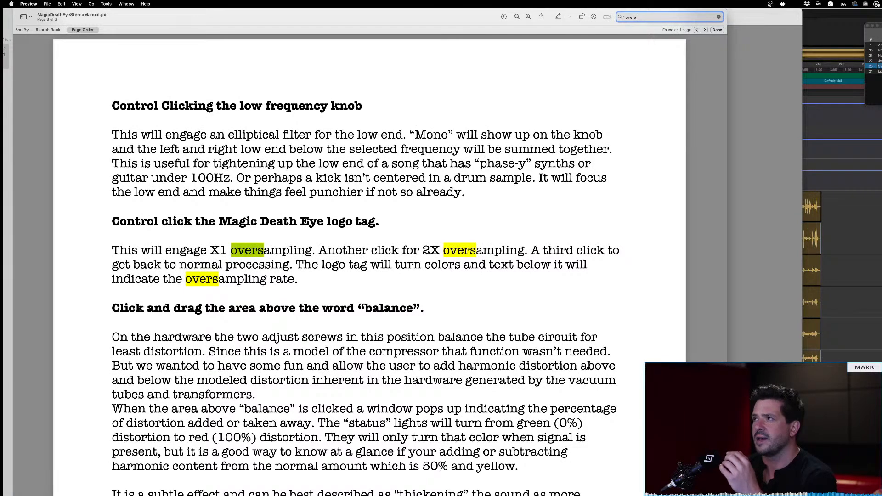
# On the Magic Death Eye test track, reactivate the second EQ Curve Analyzer and insert MagicDeathEyeStereo (stereo) before it
pyautogui.click(877, 45)
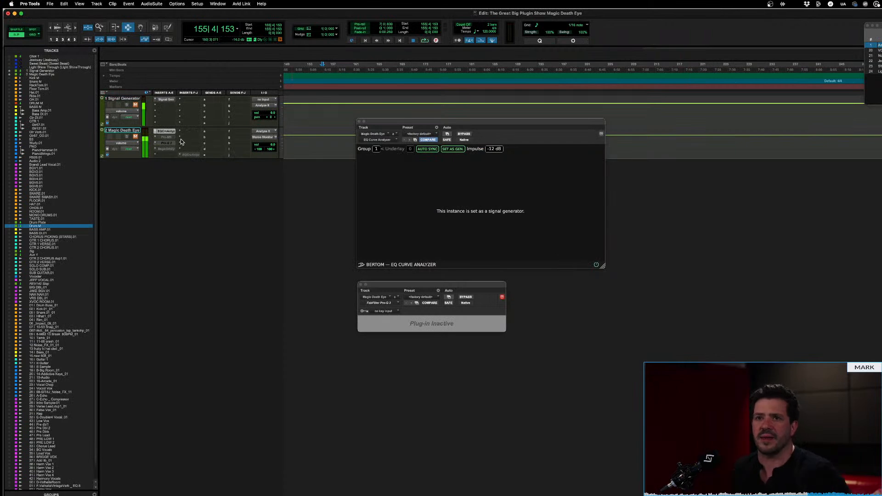
pyautogui.keyDown('ctrl'); pyautogui.keyDown('super'); pyautogui.click(192, 156); pyautogui.keyUp('super'); pyautogui.keyUp('ctrl')
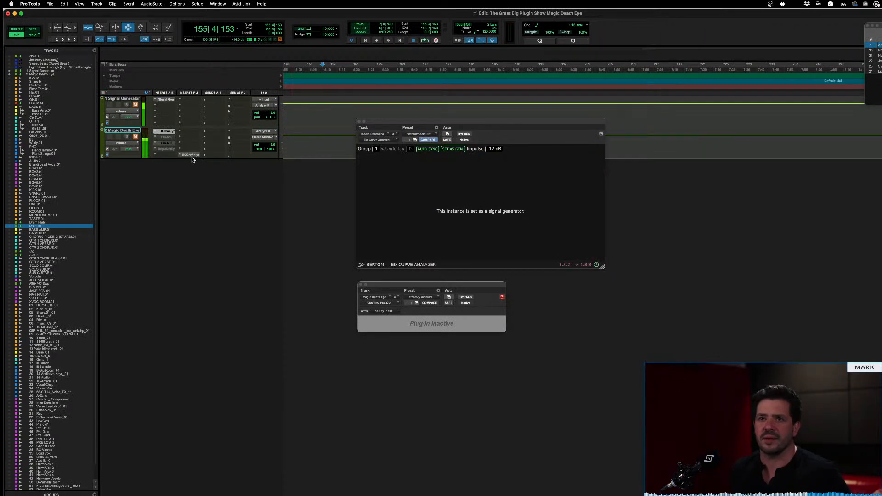
pyautogui.click(164, 158)
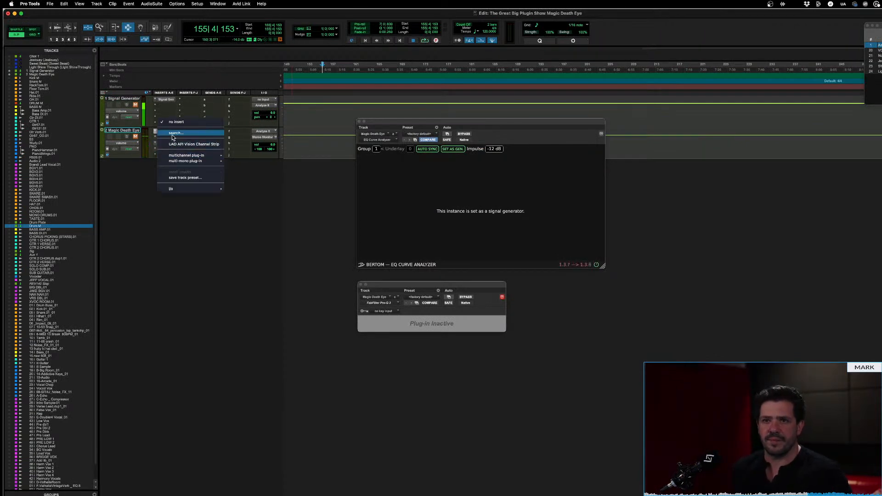
pyautogui.write('magic')
pyautogui.press('Down')
pyautogui.press('Down')
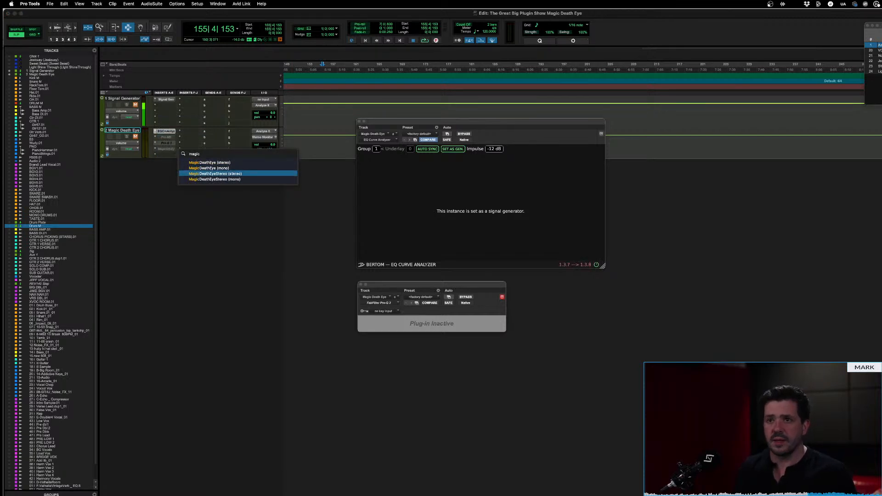
pyautogui.press('Return')
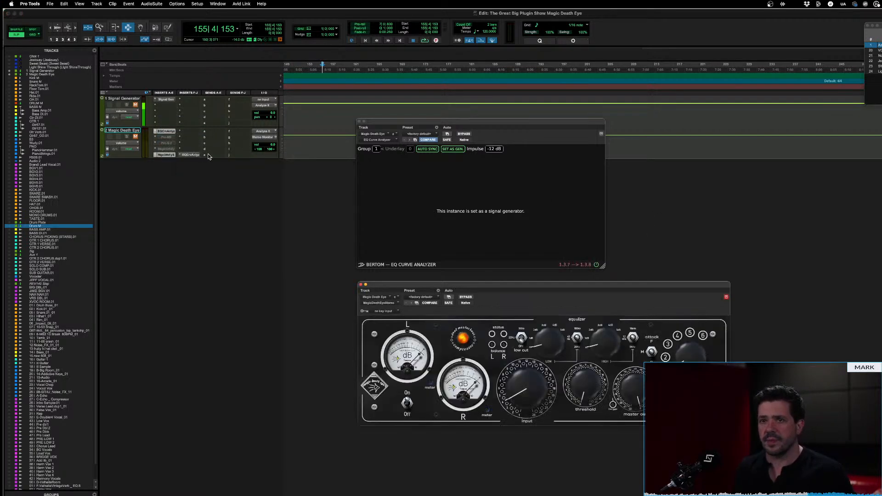
# Display the EQ Curve Analyzer graph alongside the stereo compressor and engage the compressor's oversampling
pyautogui.click(192, 155)
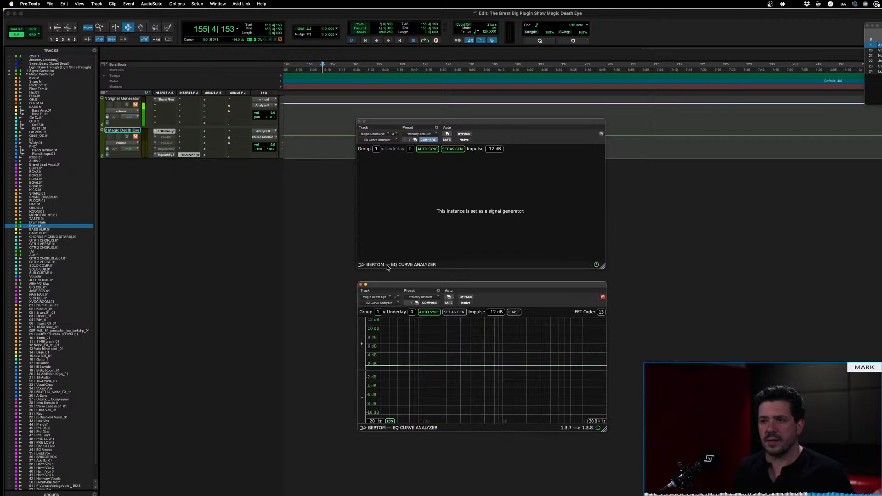
pyautogui.moveTo(460, 286); pyautogui.dragTo(287, 237)
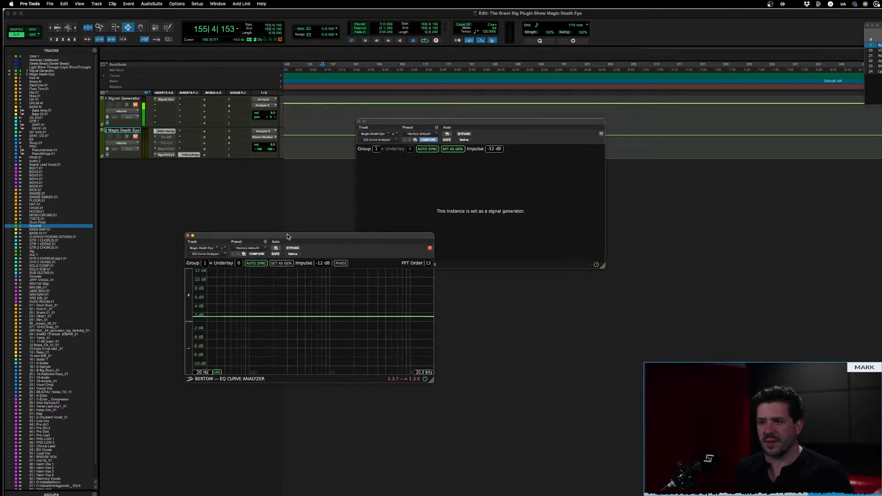
pyautogui.moveTo(431, 379); pyautogui.dragTo(524, 457)
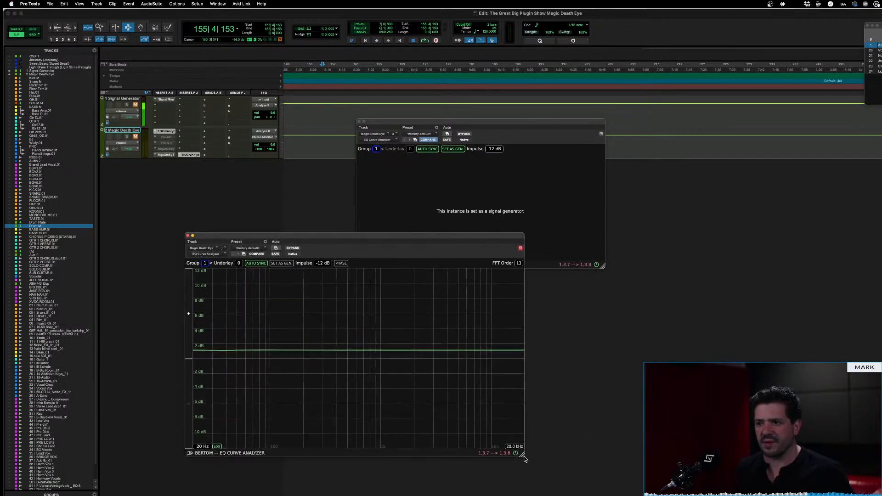
pyautogui.click(166, 156)
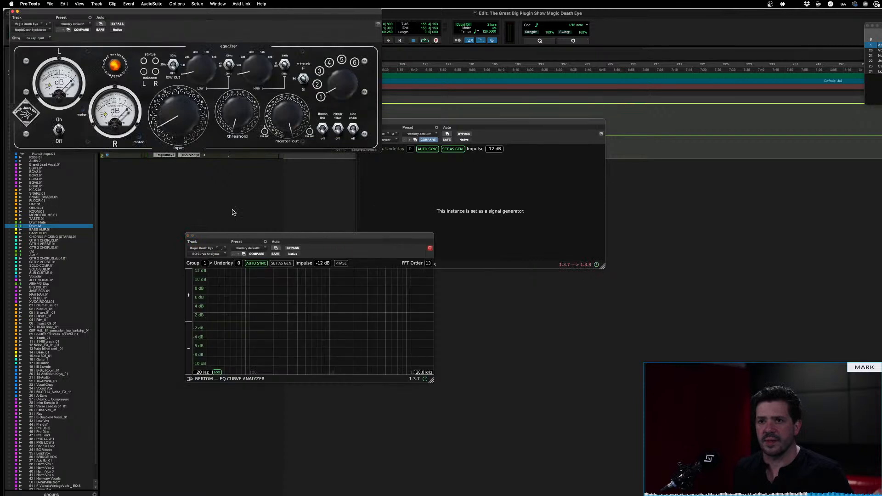
pyautogui.click(31, 111)
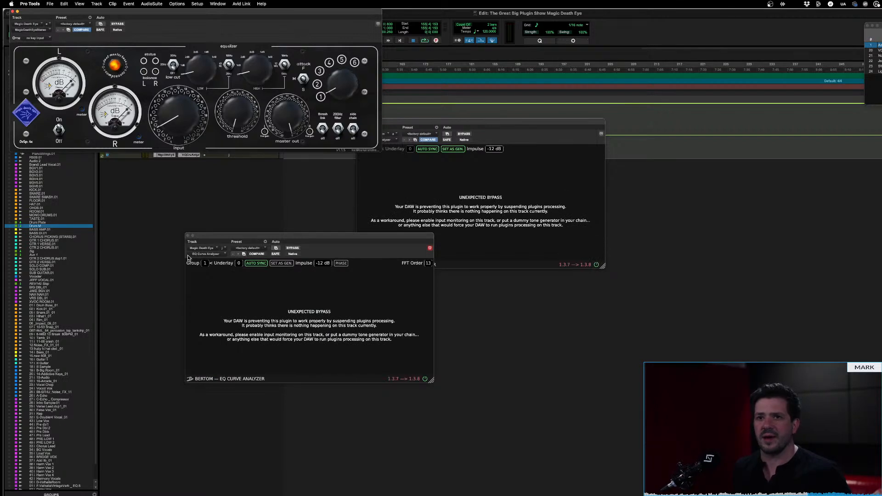
# Make both EQ Curve Analyzer instances and the stereo compressor on the Magic Death Eye test track inactive
pyautogui.keyDown('ctrl'); pyautogui.keyDown('super'); pyautogui.click(214, 256); pyautogui.keyUp('super'); pyautogui.keyUp('ctrl')
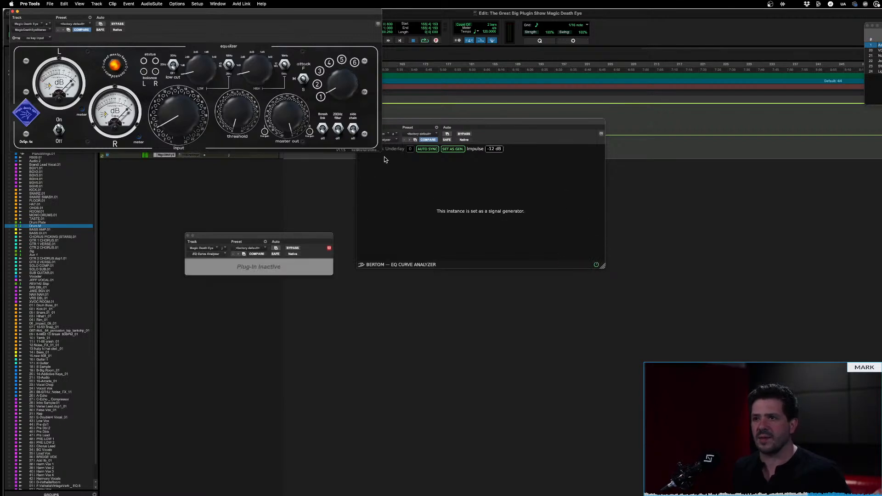
pyautogui.keyDown('ctrl'); pyautogui.keyDown('super'); pyautogui.click(389, 141); pyautogui.keyUp('super'); pyautogui.keyUp('ctrl')
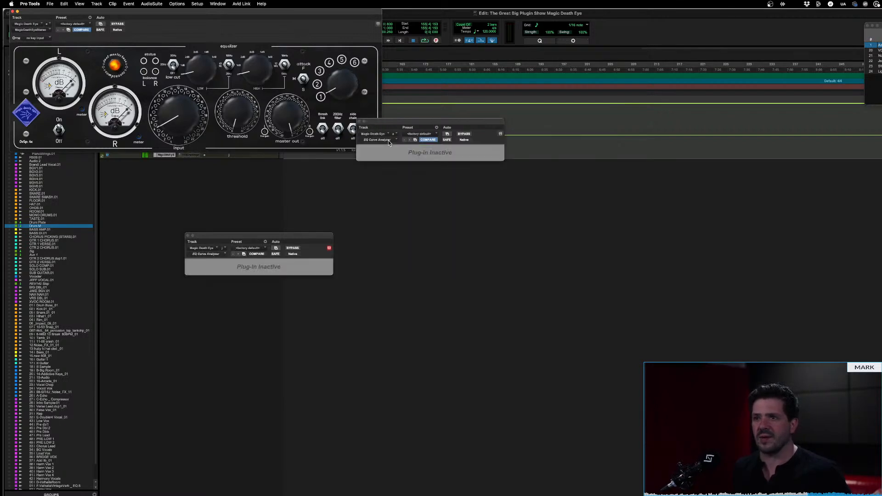
pyautogui.keyDown('ctrl'); pyautogui.keyDown('super'); pyautogui.click(37, 31); pyautogui.keyUp('super'); pyautogui.keyUp('ctrl')
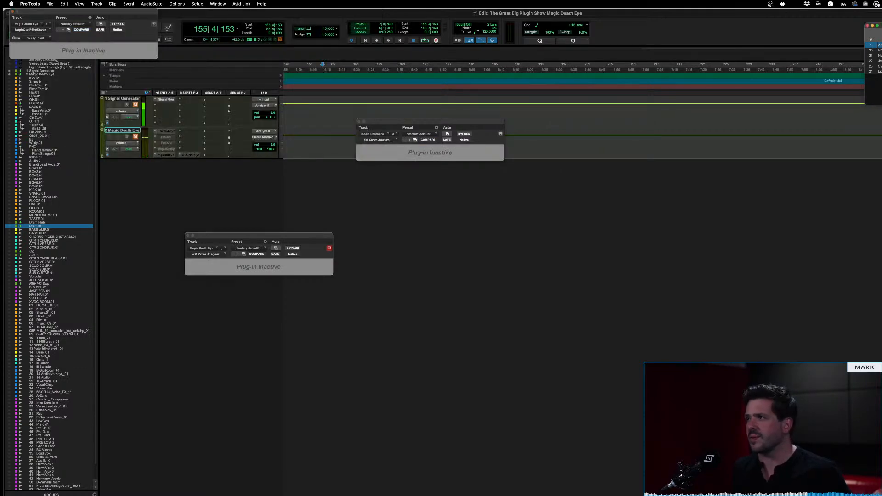
# Return to the full song's track view and show the hidden Drum M track below Drum Plate
pyautogui.click(879, 67)
pyautogui.scroll(-10, 262, 432)
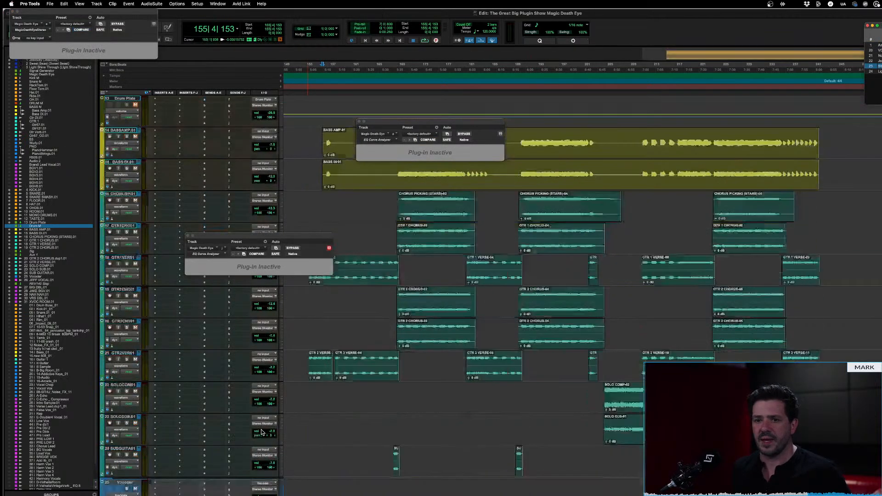
pyautogui.scroll(8, 262, 432)
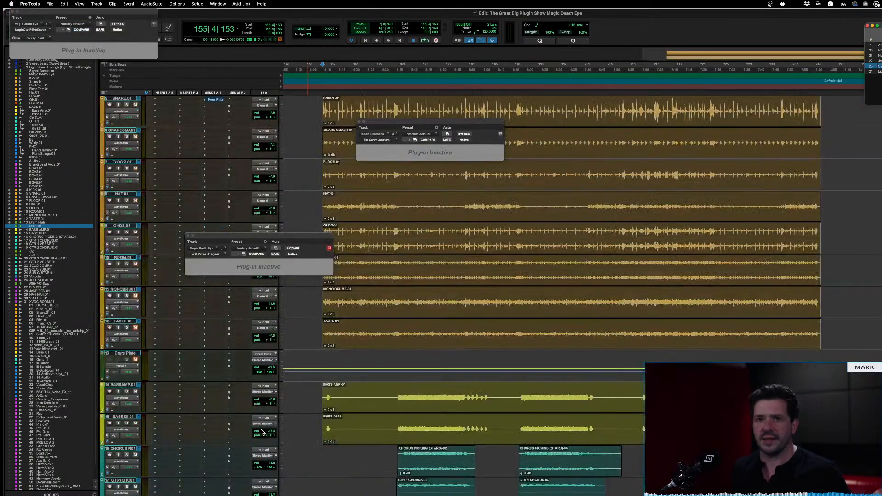
pyautogui.click(9, 226)
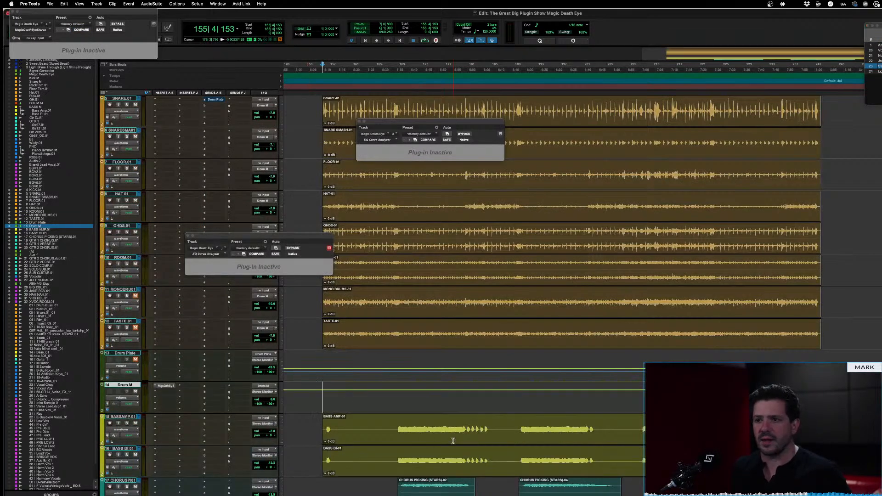
# Select the drum tracks from KICK.01 through ROOM.01 and solo them
pyautogui.scroll(4, 390, 305)
pyautogui.doubleClick(404, 219)
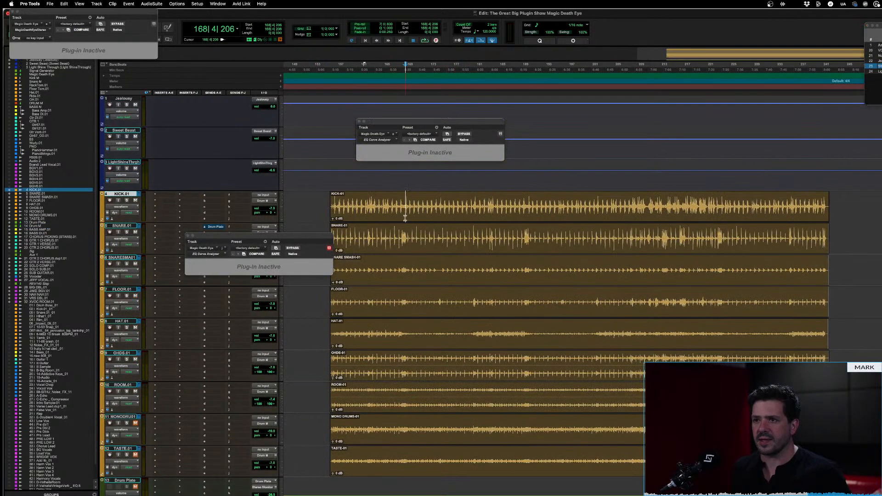
pyautogui.keyDown('shift'); pyautogui.doubleClick(394, 456); pyautogui.keyUp('shift')
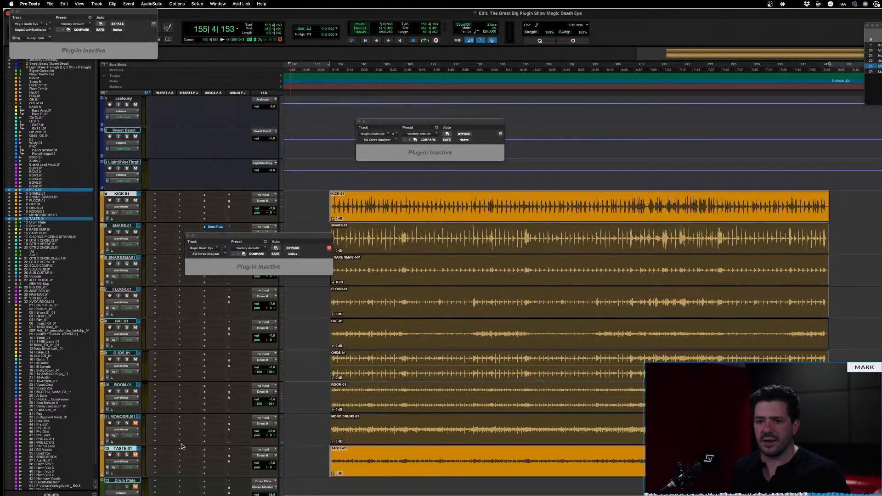
pyautogui.hotkey('shift', 's')
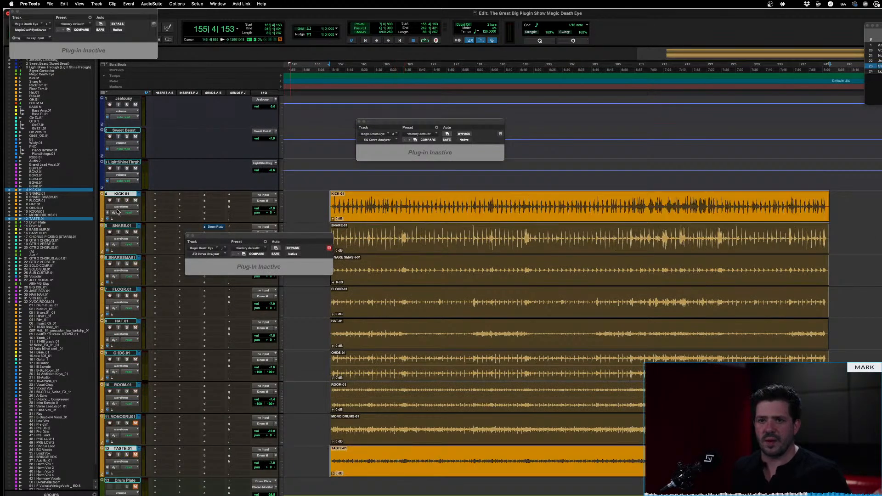
pyautogui.click(122, 386)
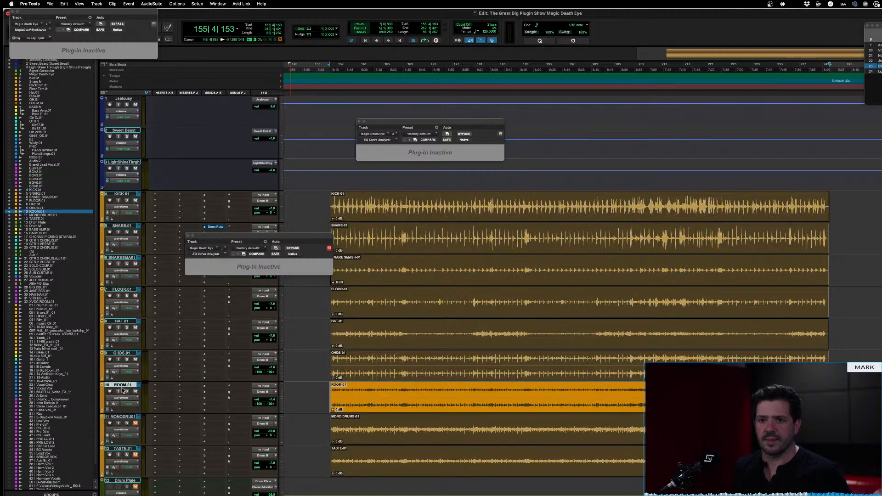
pyautogui.keyDown('shift'); pyautogui.click(121, 194); pyautogui.keyUp('shift')
pyautogui.hotkey('shift', 's')
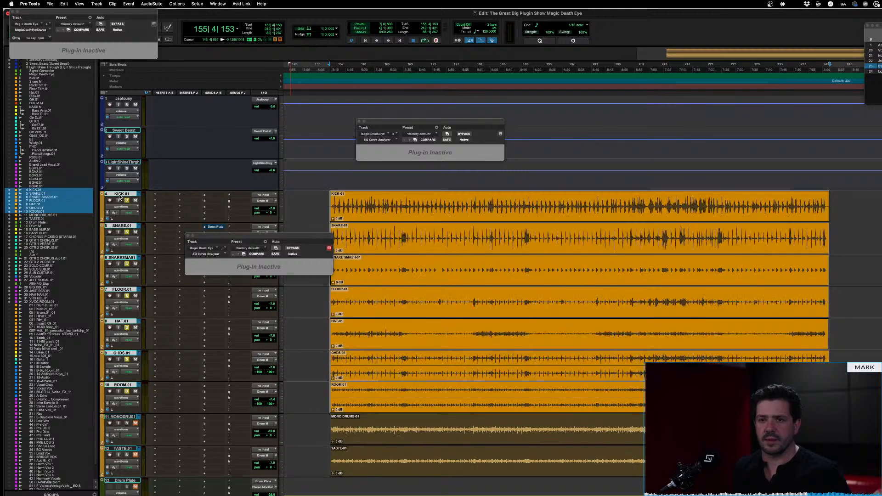
# Play the soloed drums with Drum M's stereo compressor open and bypassed, and move its window clear of the drum clips
pyautogui.press('space')
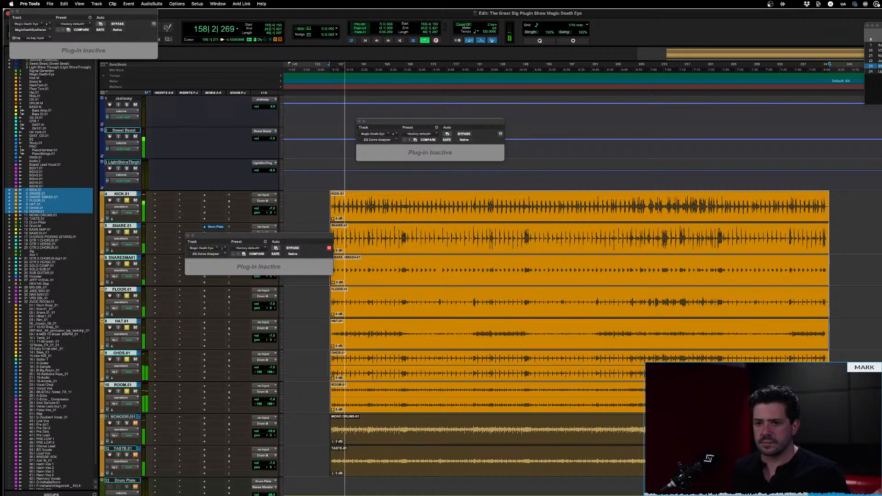
pyautogui.click(161, 486)
pyautogui.press('Escape')
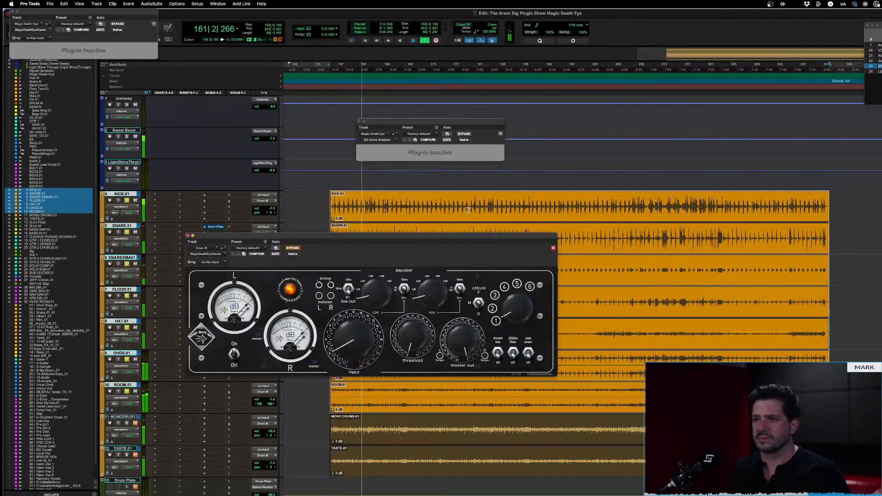
pyautogui.moveTo(472, 235); pyautogui.dragTo(558, 171)
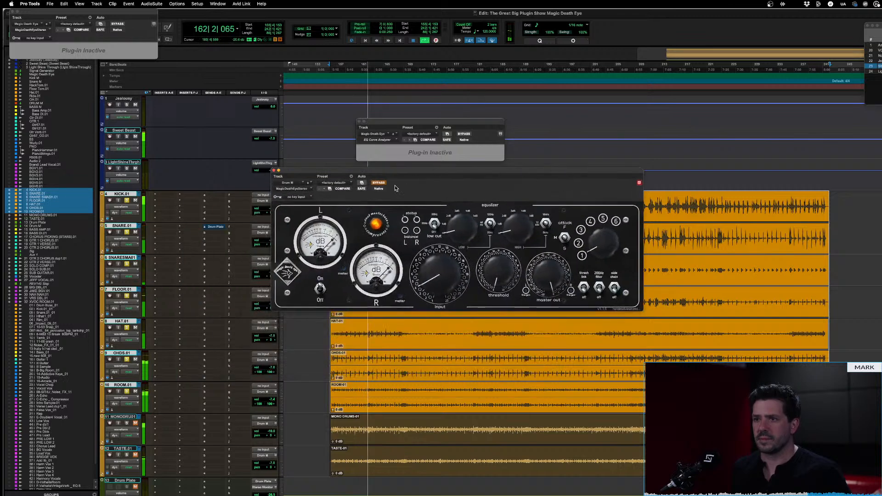
pyautogui.press('space')
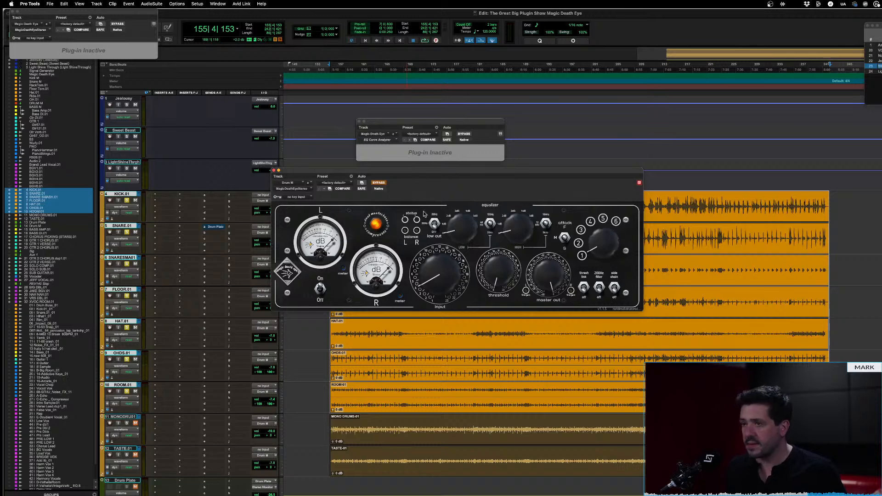
pyautogui.moveTo(447, 170); pyautogui.dragTo(560, 71)
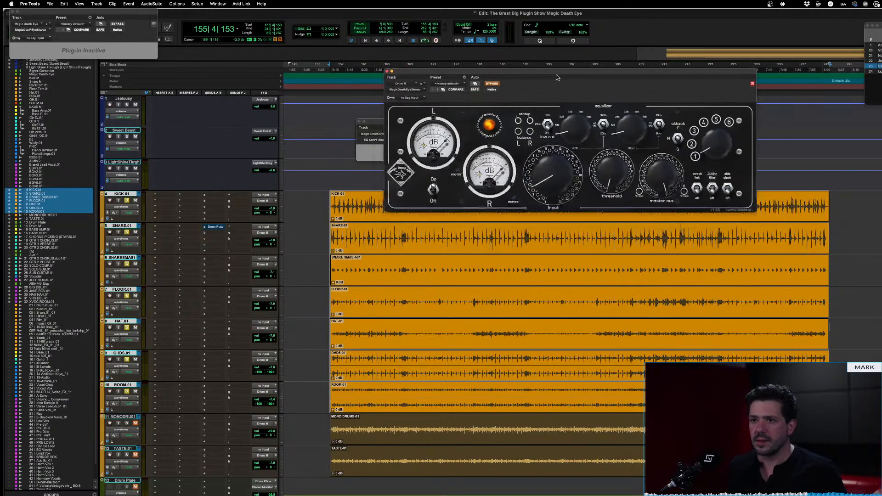
# Compare the drums with the stereo compressor bypassed and active, trying a higher input level and restoring it before stopping playback
pyautogui.press('space')
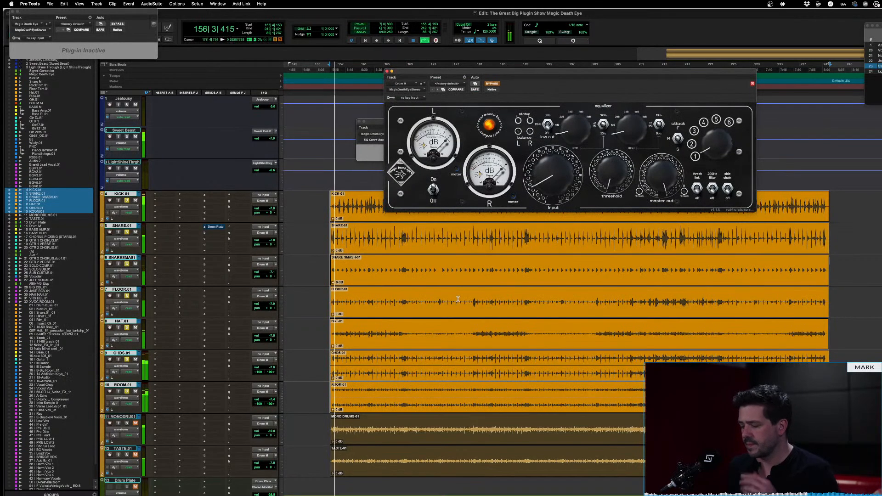
pyautogui.click(493, 84)
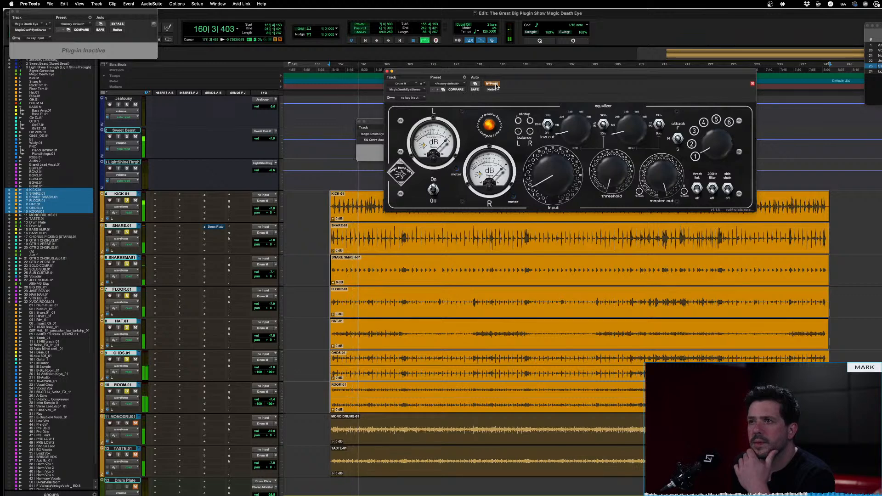
pyautogui.click(495, 84)
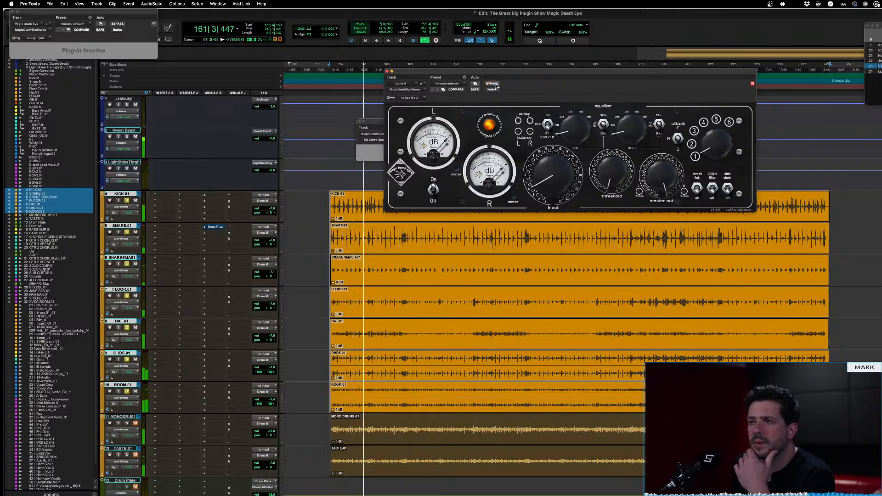
pyautogui.moveTo(560, 173); pyautogui.dragTo(560, 151)
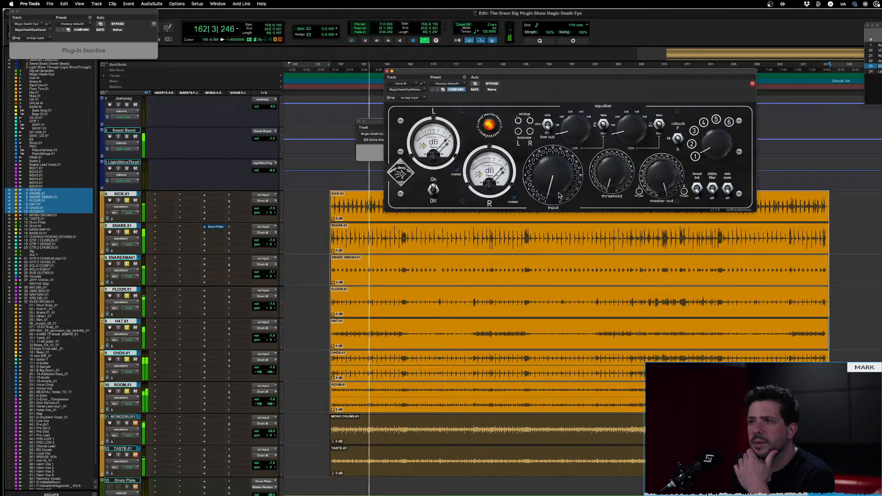
pyautogui.click(491, 84)
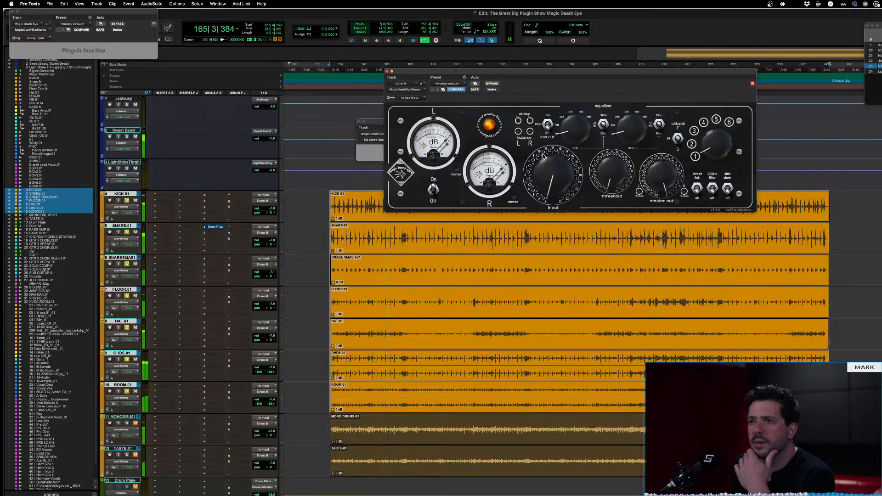
pyautogui.moveTo(553, 168); pyautogui.dragTo(553, 155)
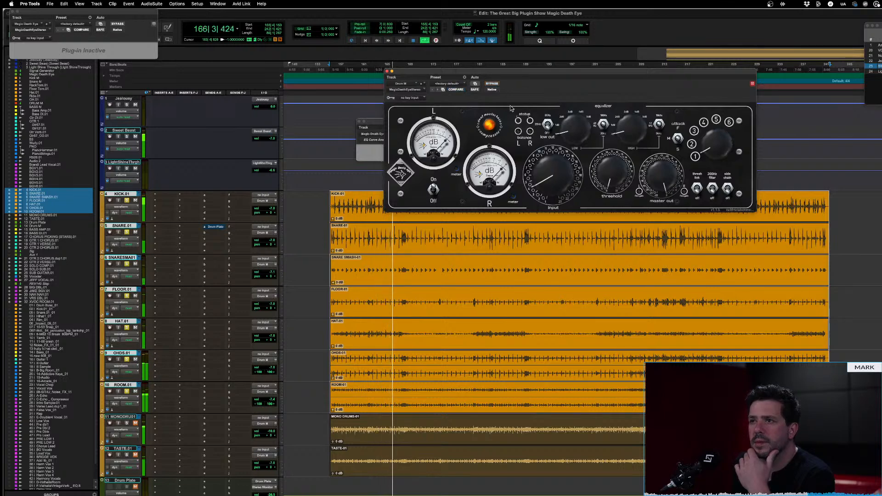
pyautogui.click(495, 85)
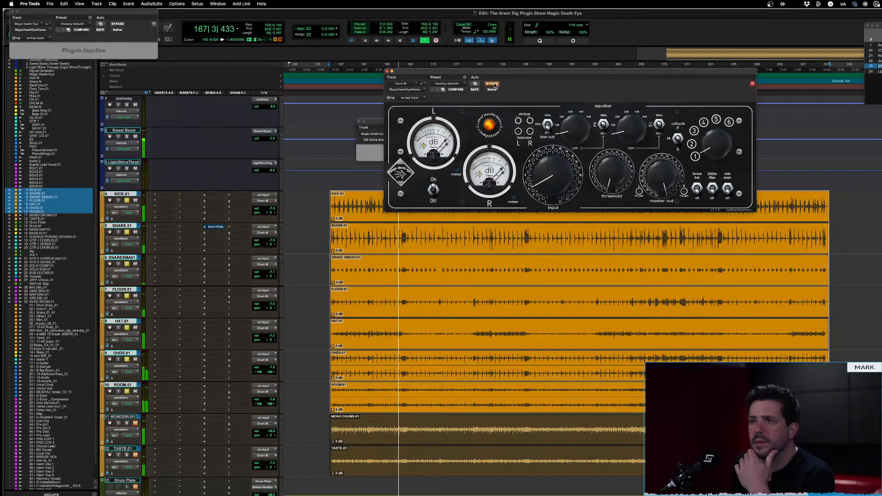
pyautogui.click(495, 86)
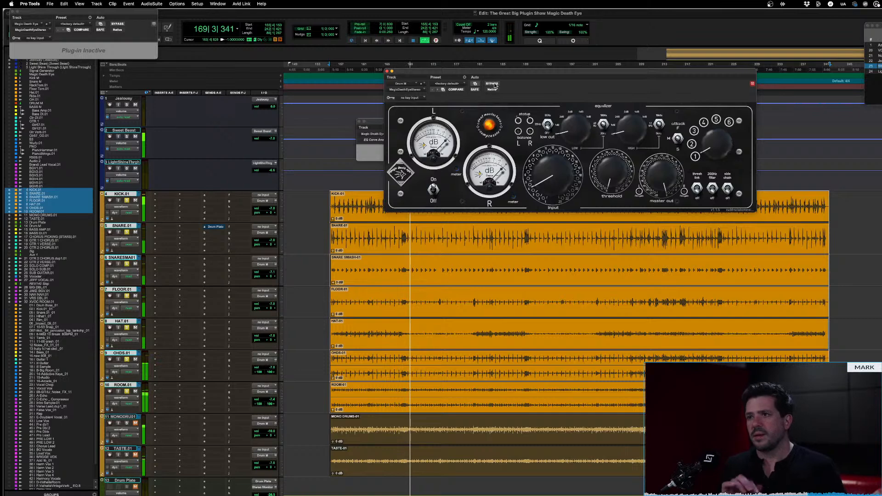
pyautogui.press('space')
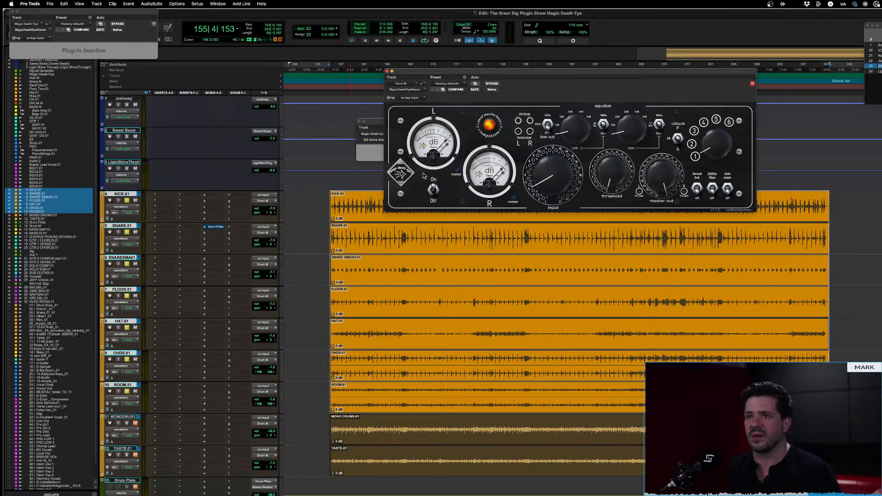
# Lower the harmonic distortion of Drum M's stereo compressor to 0%
pyautogui.click(408, 176)
pyautogui.click(409, 176)
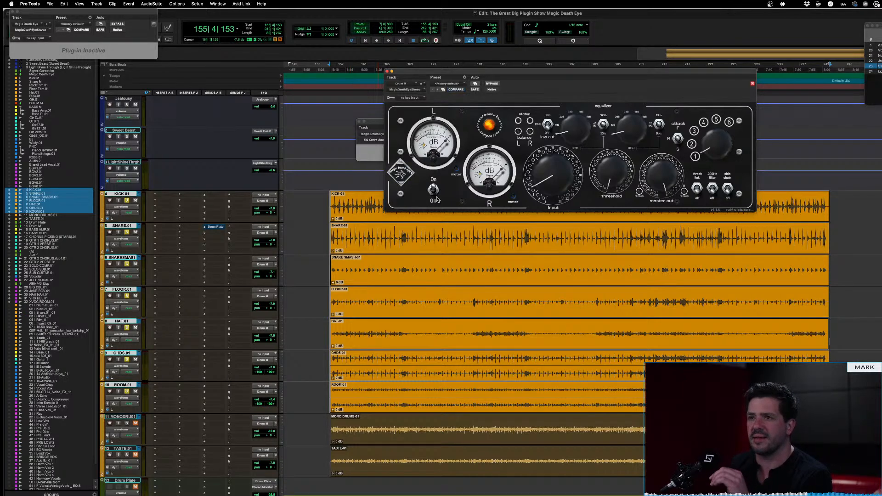
pyautogui.click(530, 129)
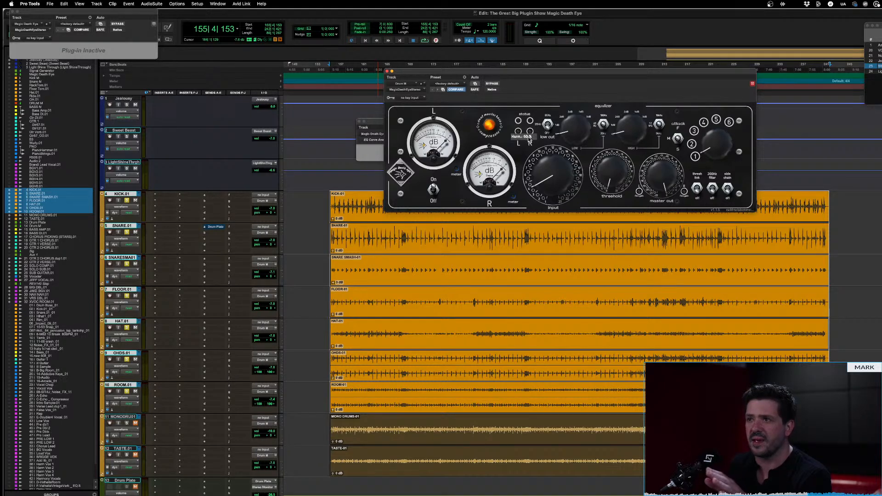
pyautogui.moveTo(529, 136); pyautogui.dragTo(529, 143)
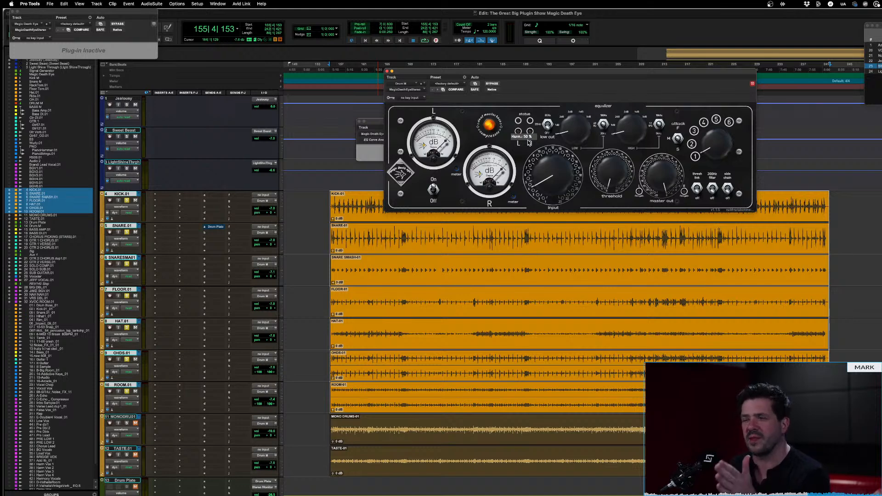
pyautogui.moveTo(528, 138); pyautogui.dragTo(525, 370)
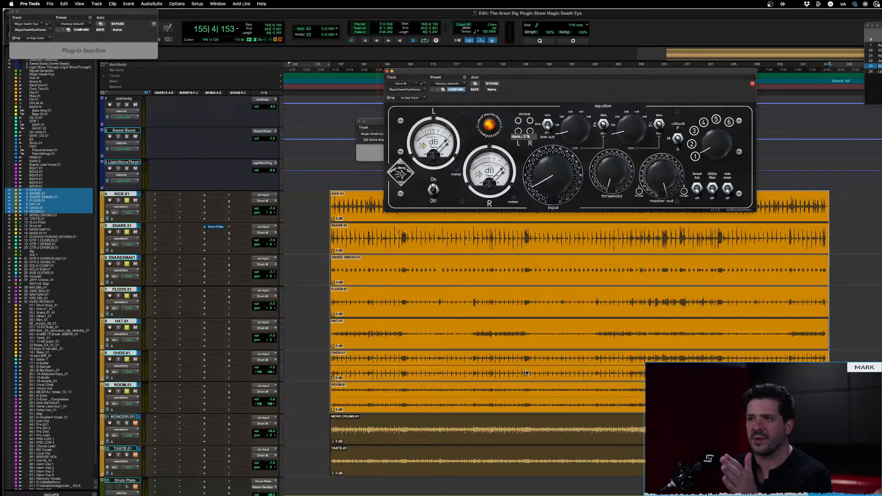
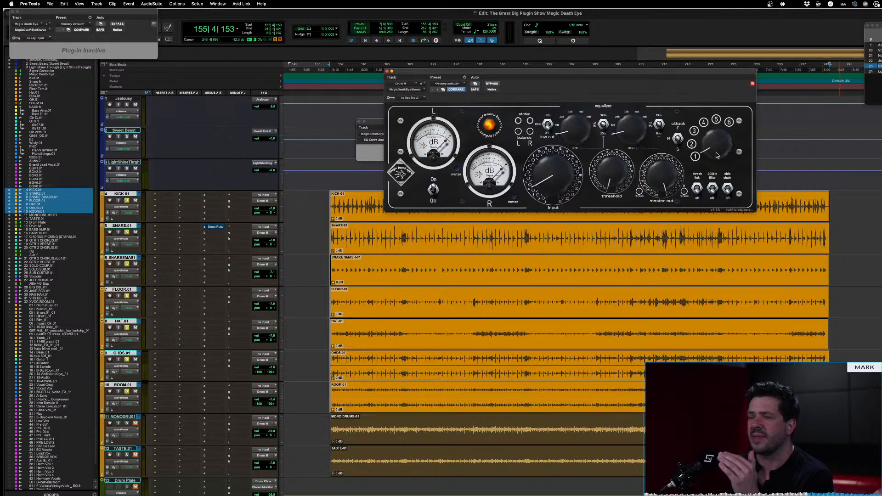
# Adjust the rotary selector beside the attack switch, and reload the factory default preset on Drum M's stereo compressor
pyautogui.moveTo(718, 155); pyautogui.dragTo(724, 94)
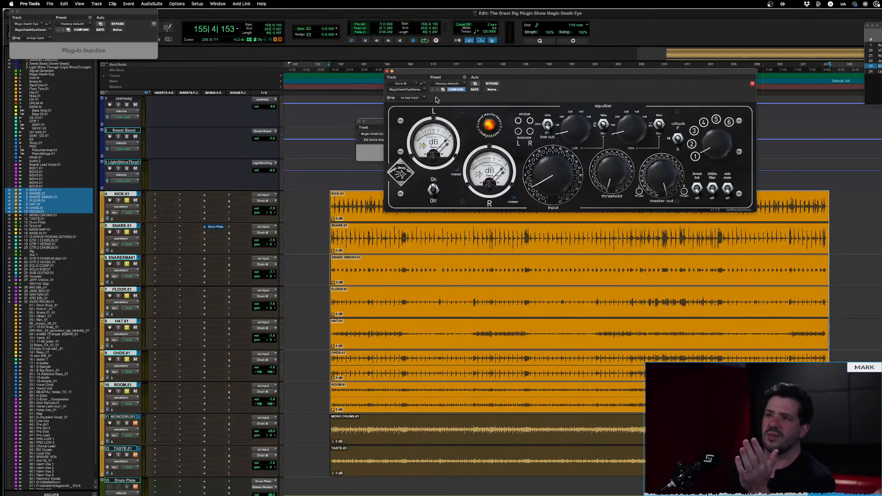
pyautogui.click(451, 85)
pyautogui.click(452, 86)
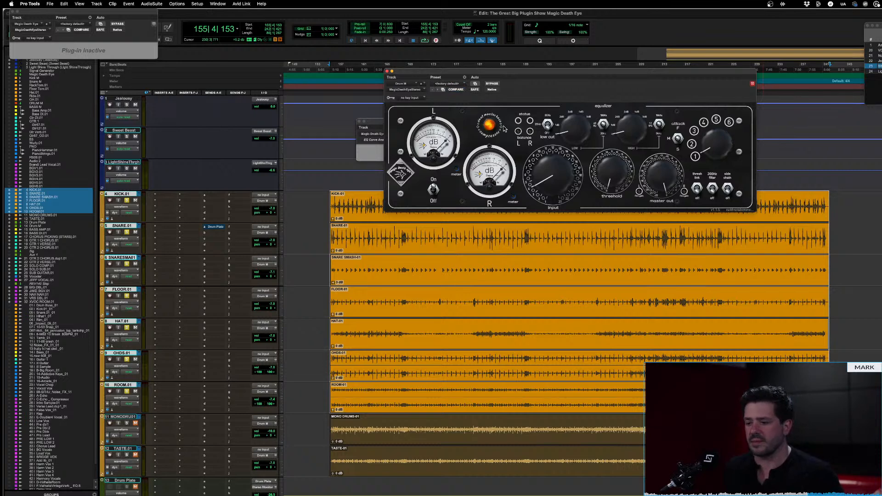
# Play the drums, raise the stereo compressor's input to its midpoint, and lower its master output to match the bypassed level
pyautogui.press('space')
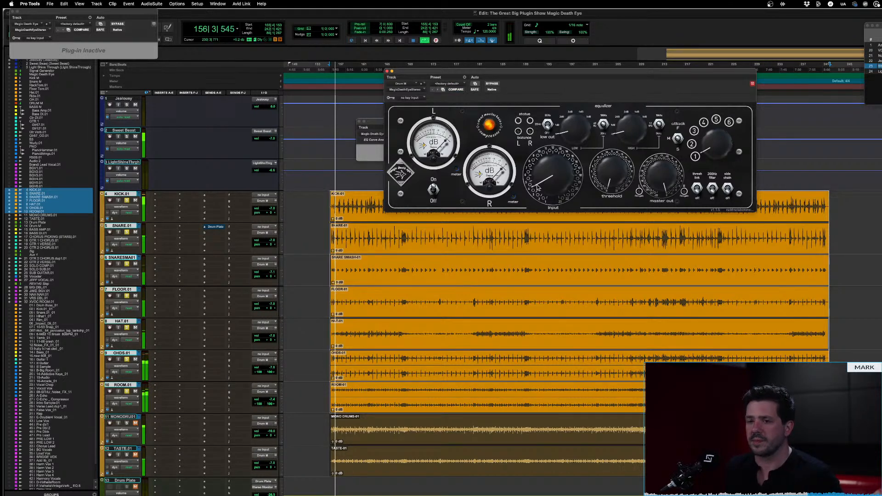
pyautogui.moveTo(563, 186); pyautogui.dragTo(561, 154)
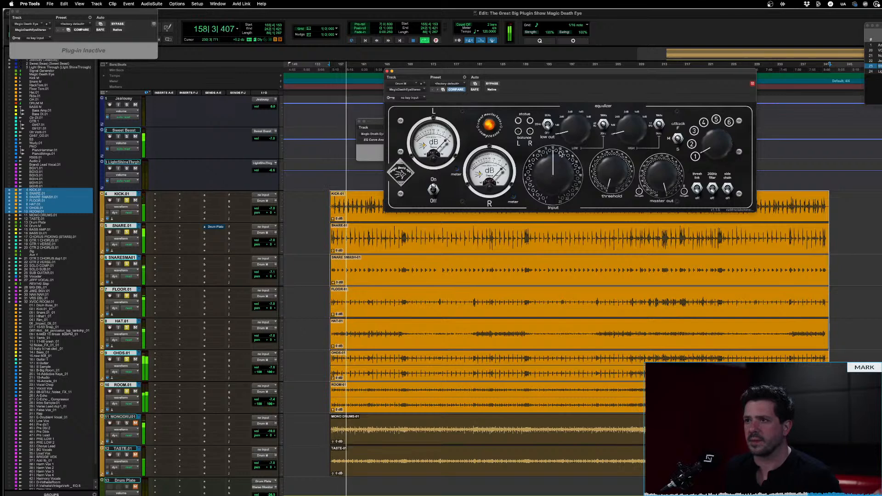
pyautogui.moveTo(656, 168); pyautogui.dragTo(653, 198)
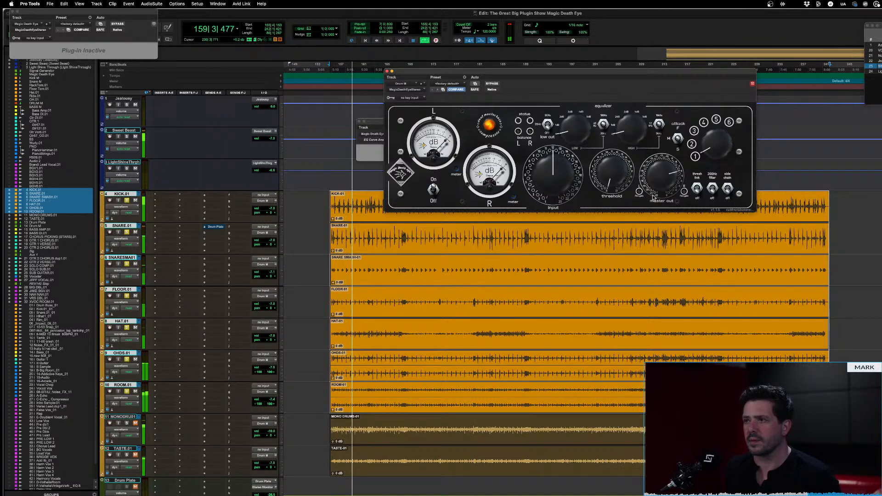
pyautogui.click(492, 84)
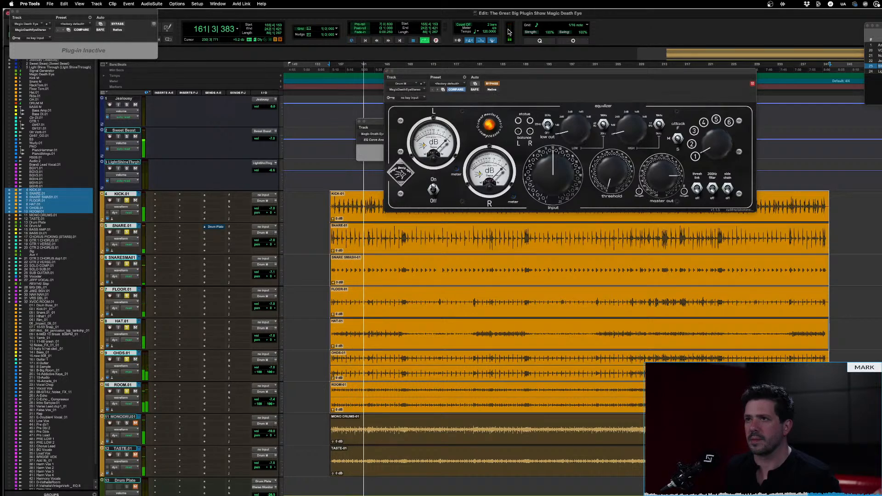
pyautogui.click(493, 86)
pyautogui.moveTo(662, 178); pyautogui.dragTo(661, 195)
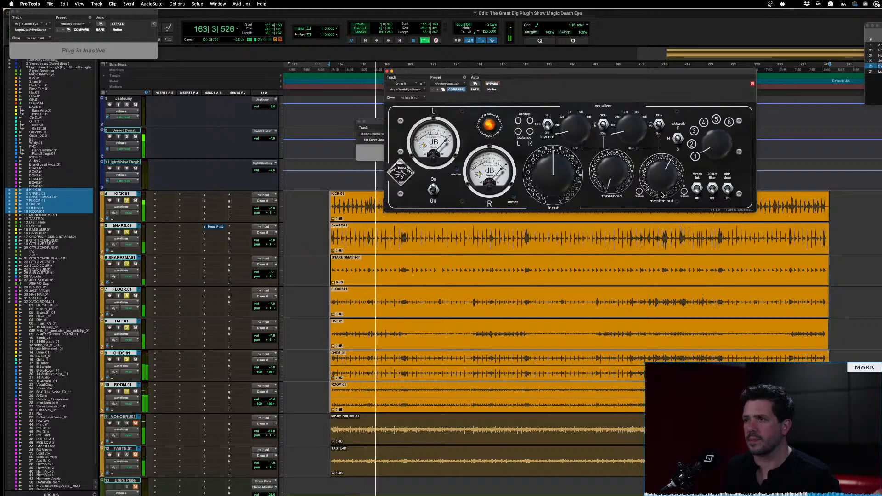
pyautogui.click(492, 84)
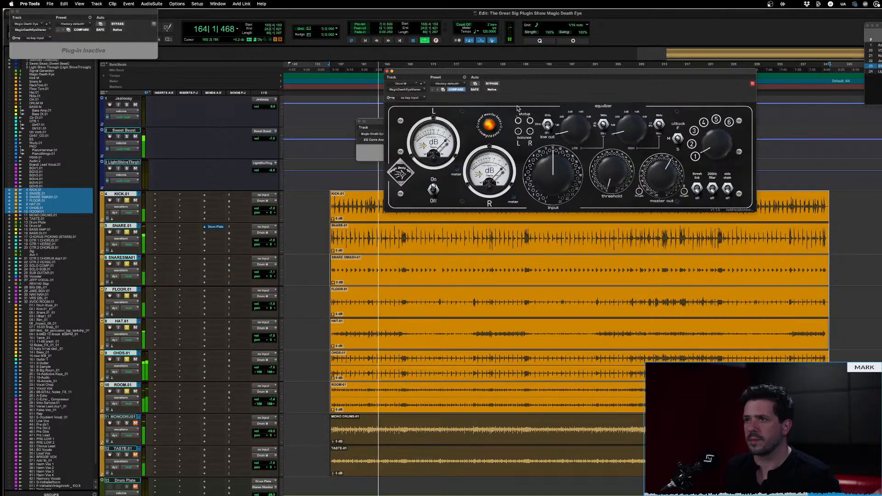
pyautogui.click(492, 84)
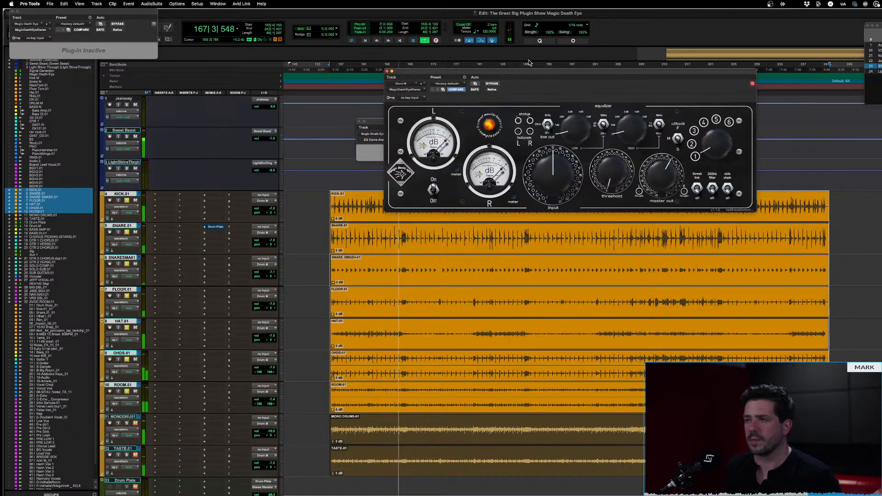
pyautogui.moveTo(661, 175); pyautogui.dragTo(659, 208)
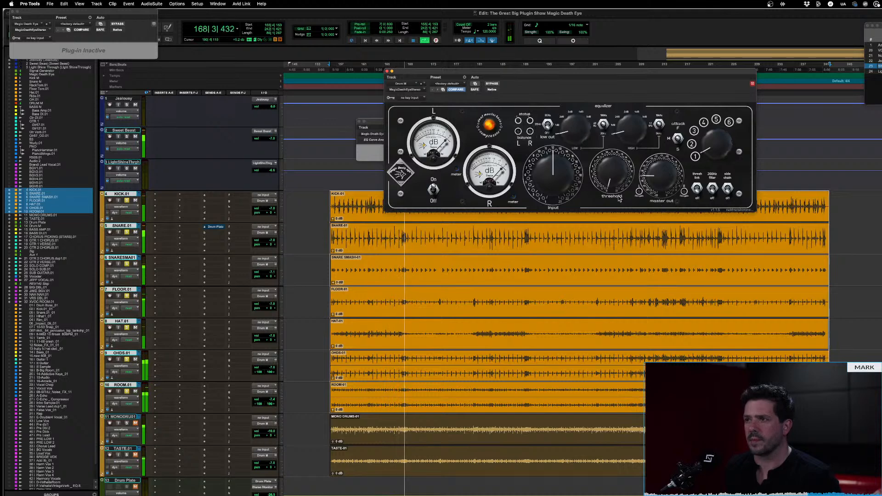
# Raise the compressor's input well past its midpoint and lower the master output, comparing against bypass before stopping playback
pyautogui.moveTo(568, 190); pyautogui.dragTo(568, 177)
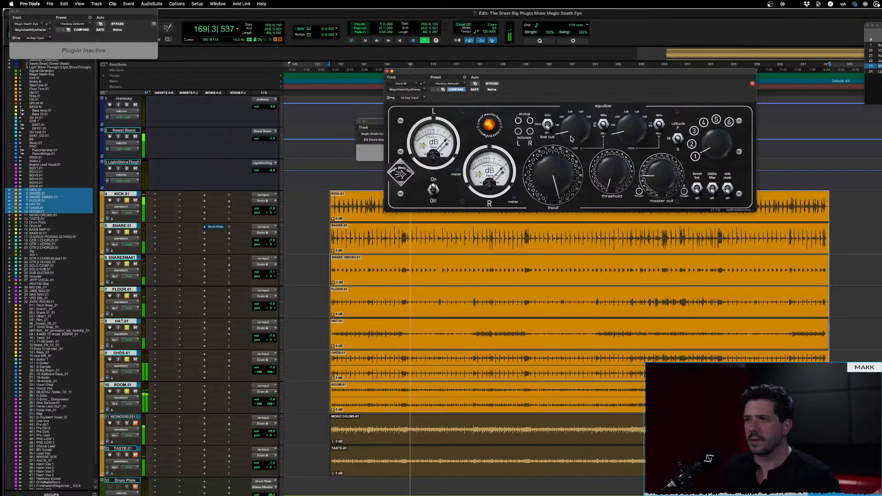
pyautogui.click(493, 84)
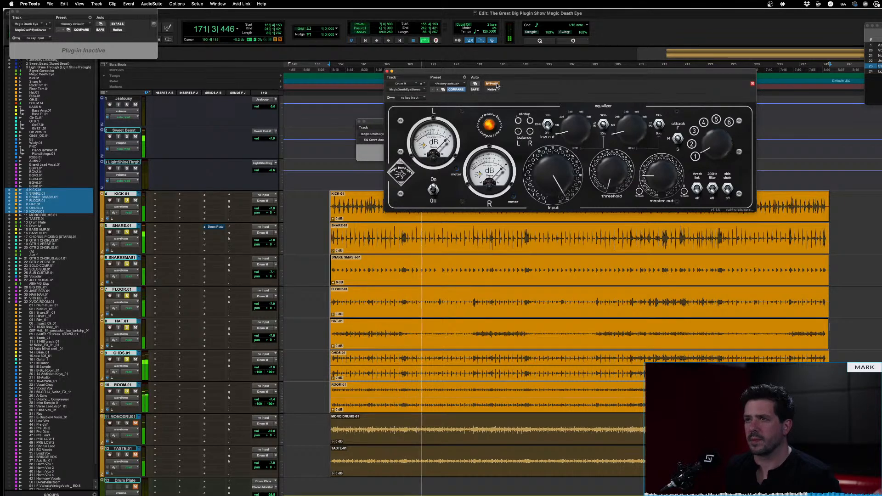
pyautogui.click(496, 85)
pyautogui.moveTo(666, 175); pyautogui.dragTo(666, 189)
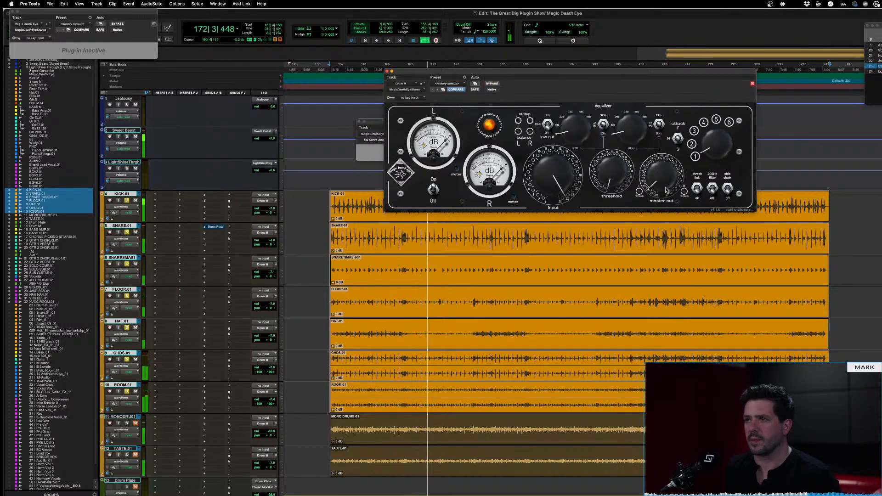
pyautogui.click(493, 84)
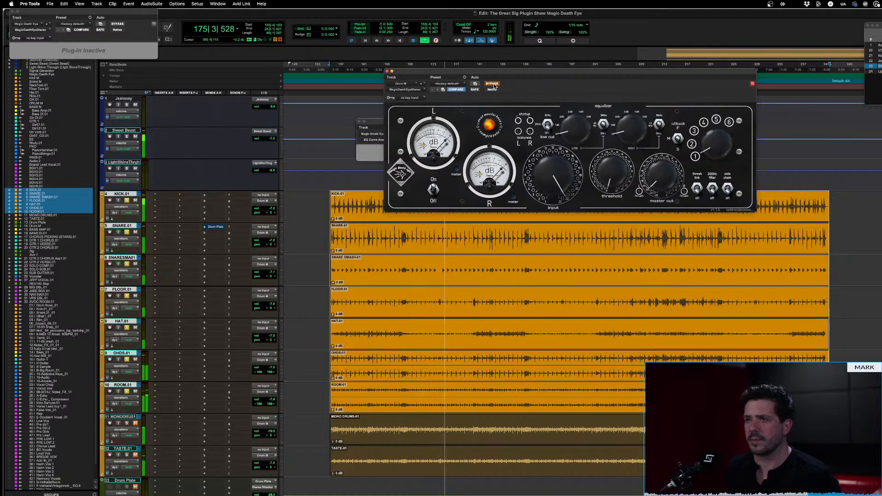
pyautogui.click(493, 85)
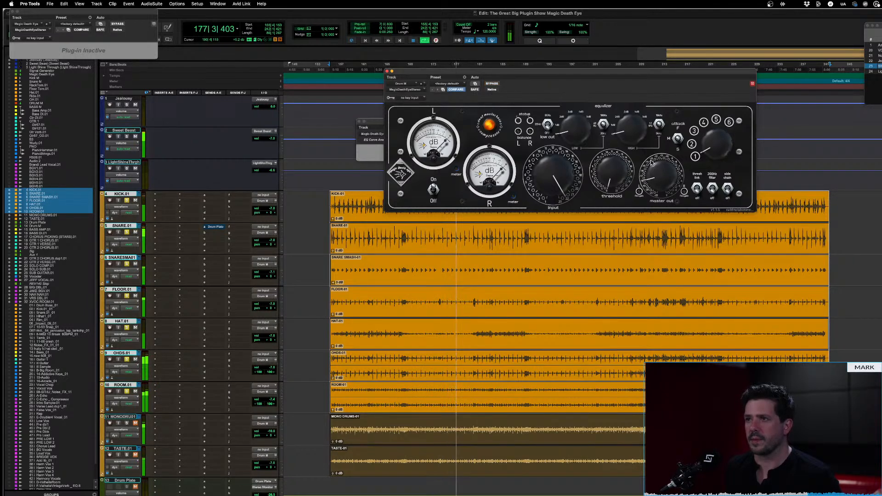
pyautogui.press('space')
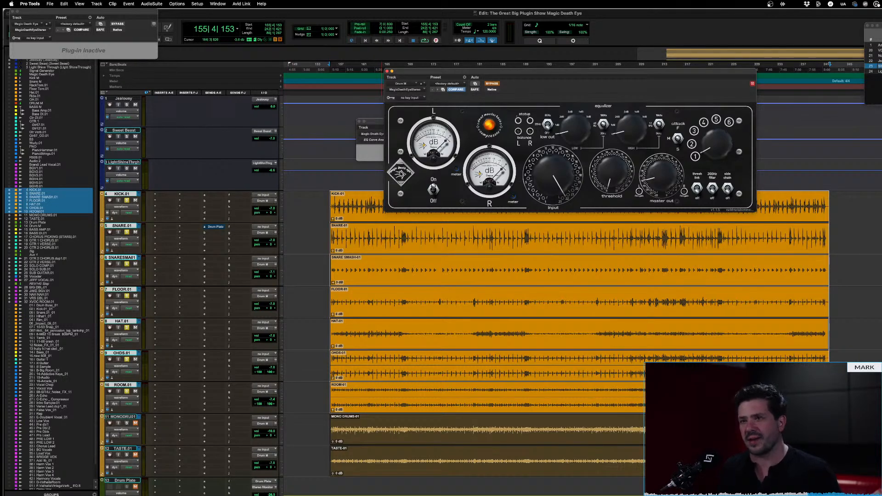
# Play the drums from the start and compare the heavily driven stereo compressor with its bypassed sound
pyautogui.press('space')
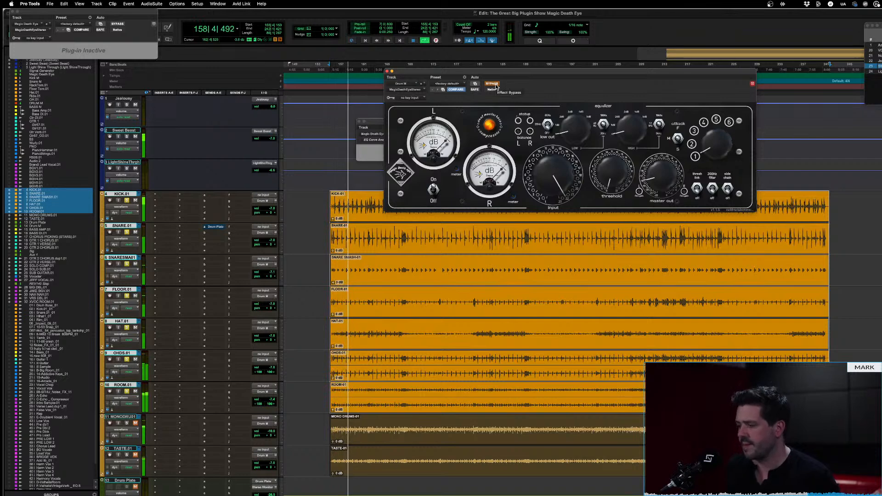
pyautogui.click(495, 86)
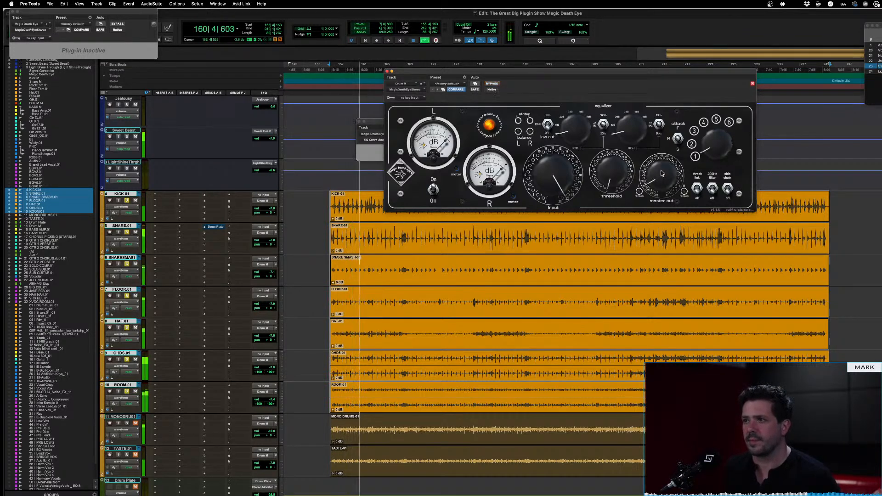
pyautogui.click(495, 84)
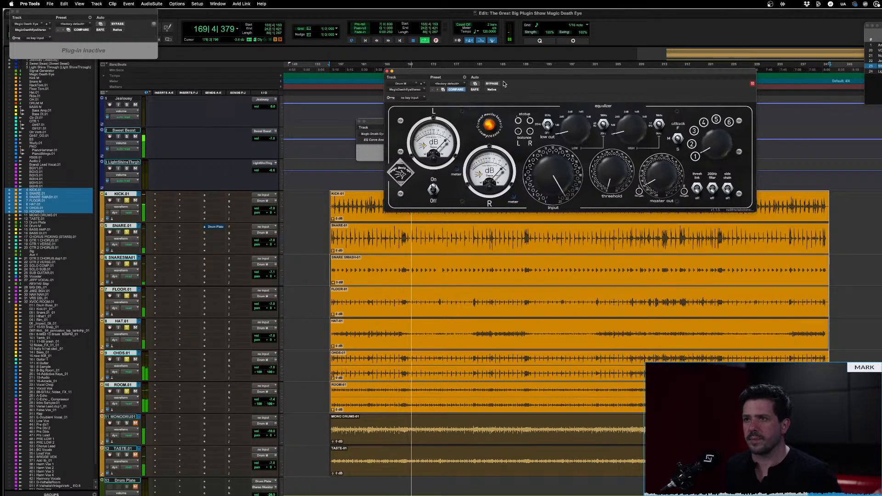
pyautogui.click(493, 84)
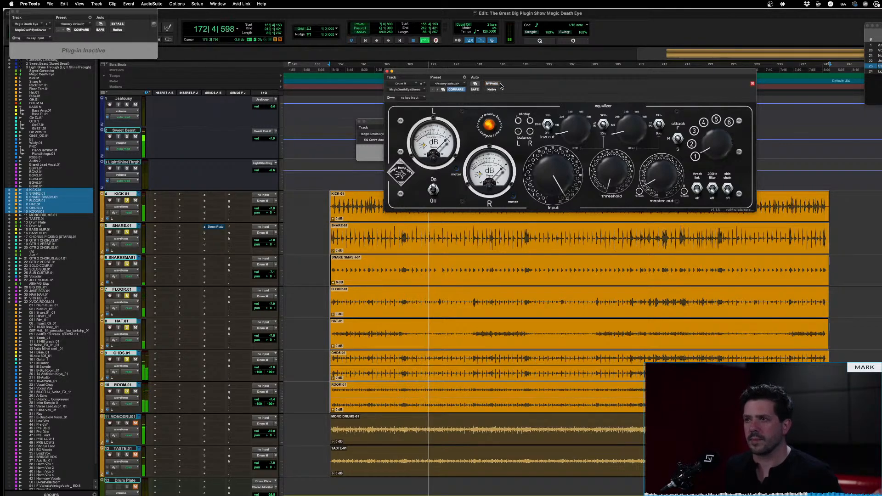
pyautogui.press('space')
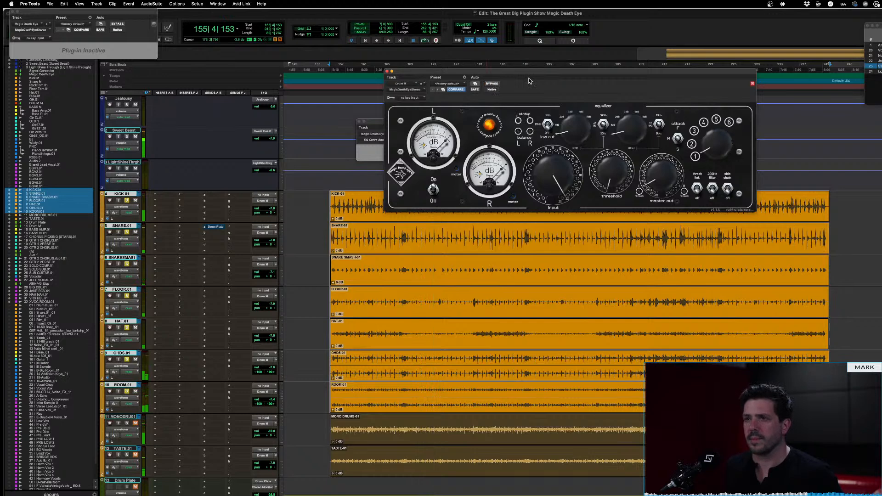
# Turn on the stereo compressor's oversampling and compare the active and bypassed drum sound during playback
pyautogui.click(402, 173)
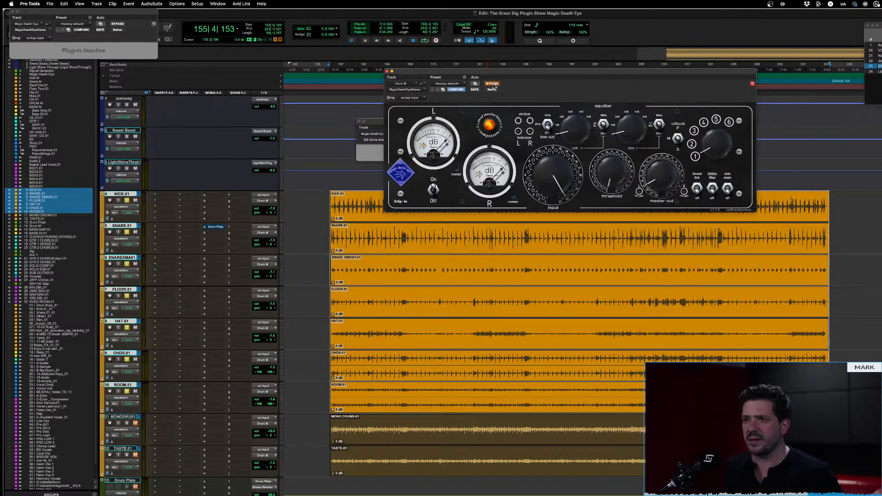
pyautogui.press('space')
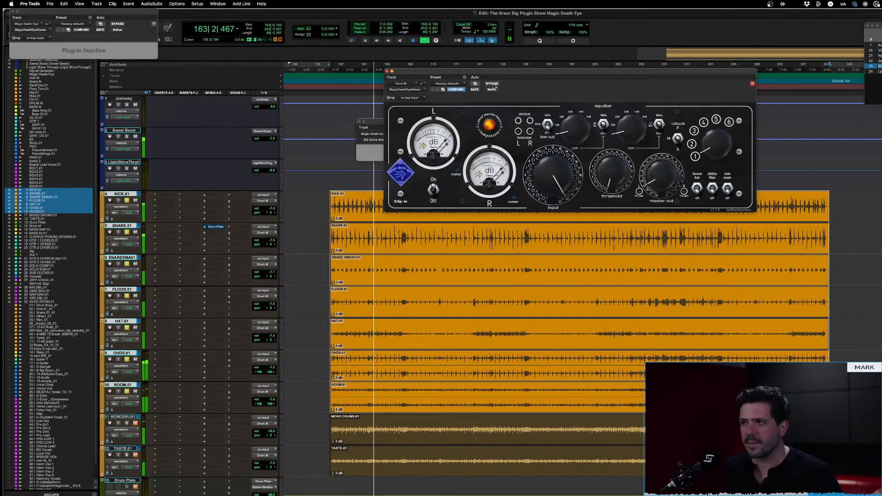
pyautogui.click(492, 84)
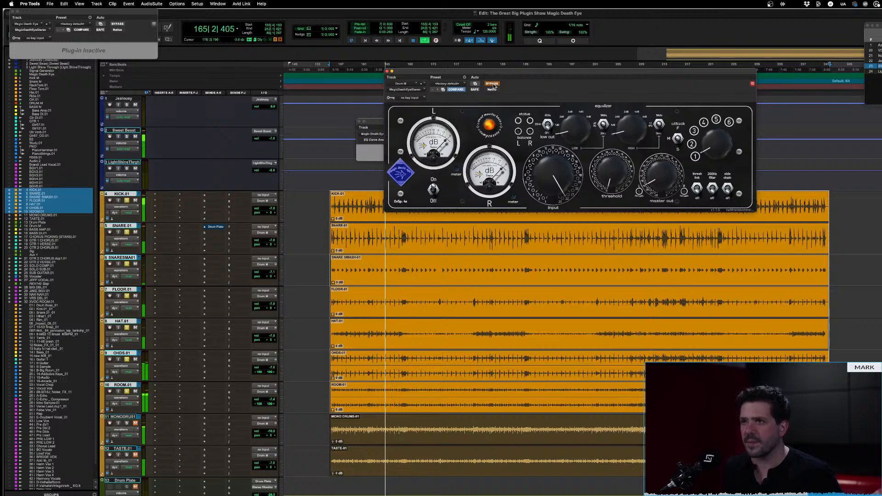
pyautogui.click(492, 83)
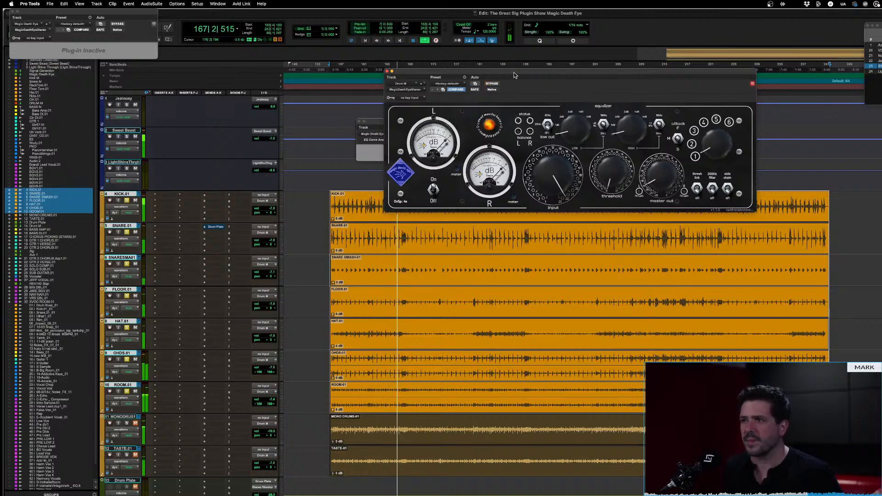
pyautogui.press('space')
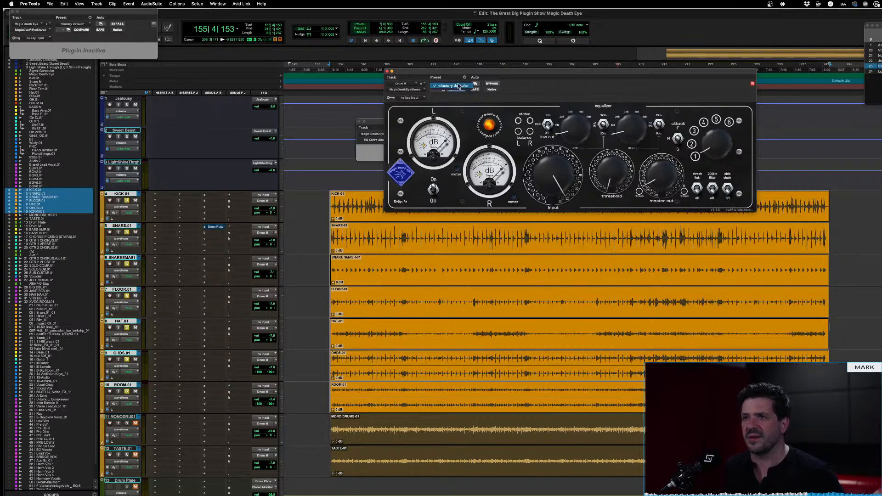
# Reload the factory default preset and, with the drums playing, raise the input to its midpoint and lower the master output
pyautogui.click(456, 89)
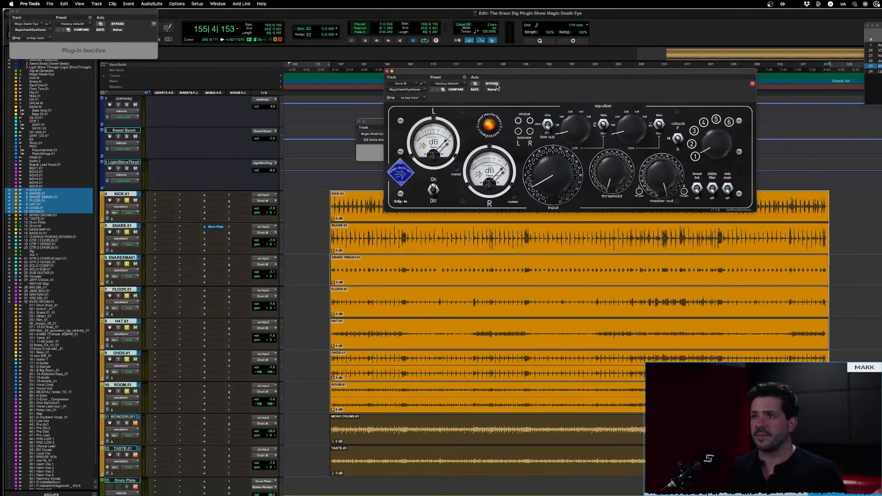
pyautogui.press('space')
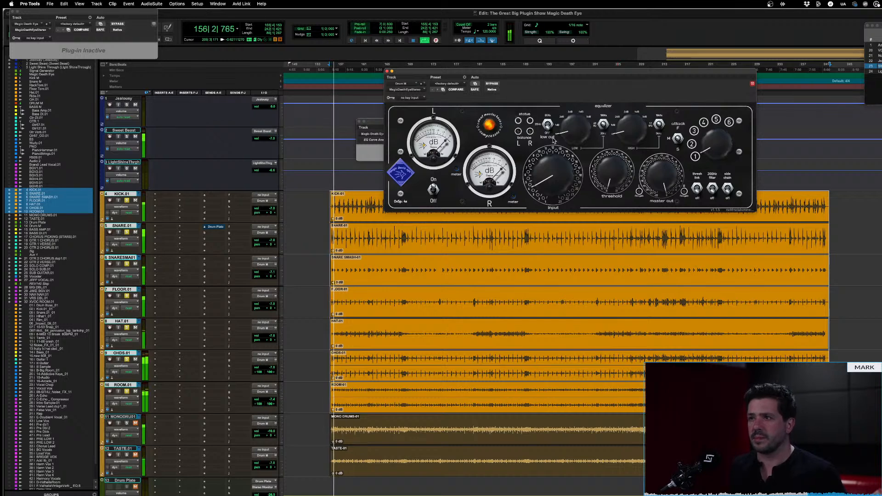
pyautogui.moveTo(651, 166); pyautogui.dragTo(660, 212)
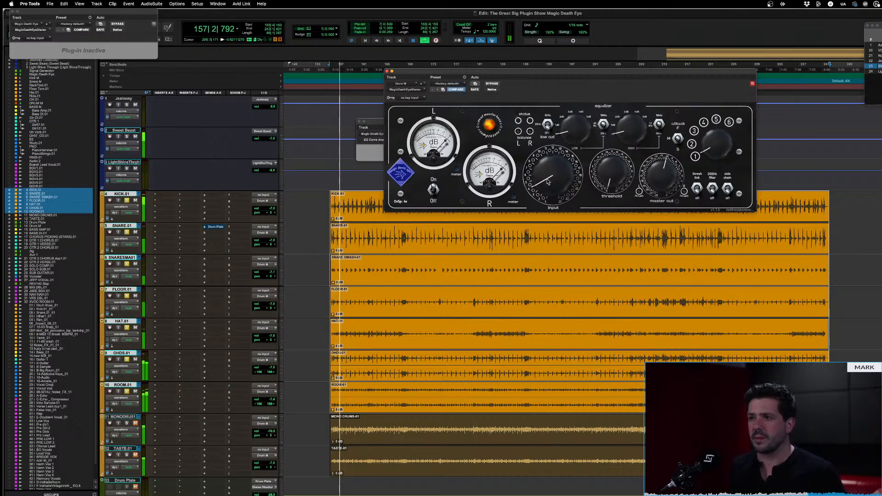
pyautogui.moveTo(544, 177); pyautogui.dragTo(547, 141)
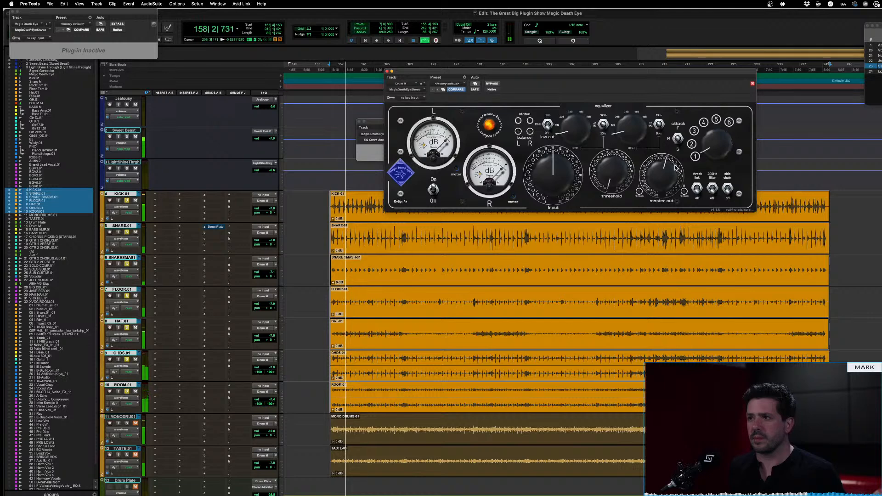
pyautogui.moveTo(672, 169); pyautogui.dragTo(669, 174)
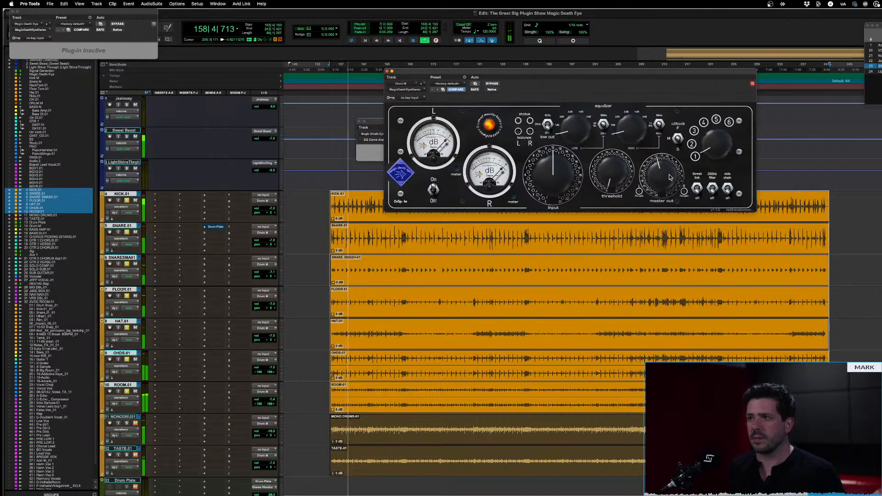
# Fine-tune the master output by comparing the active compressor with the bypassed drums
pyautogui.click(495, 83)
pyautogui.click(495, 84)
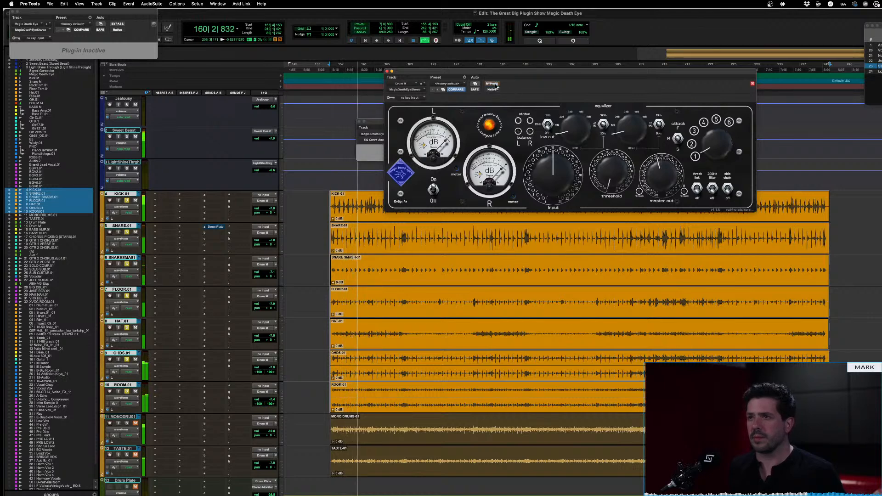
pyautogui.moveTo(668, 173); pyautogui.dragTo(668, 167)
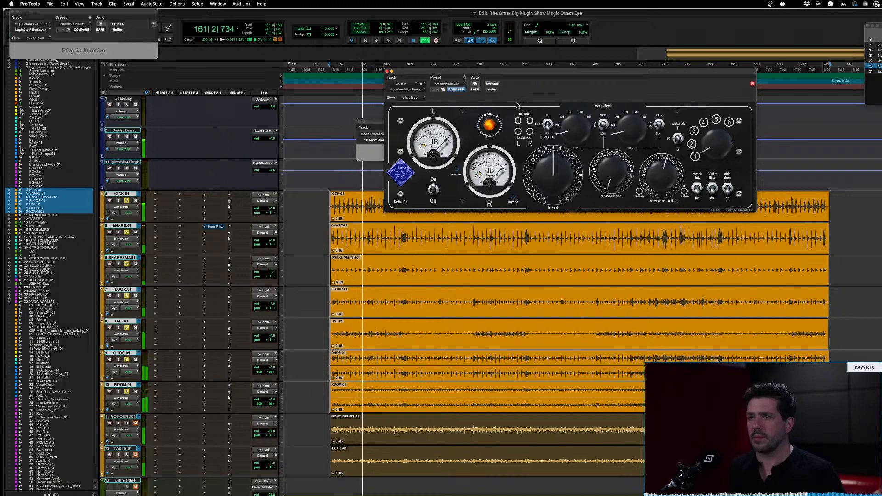
pyautogui.click(493, 84)
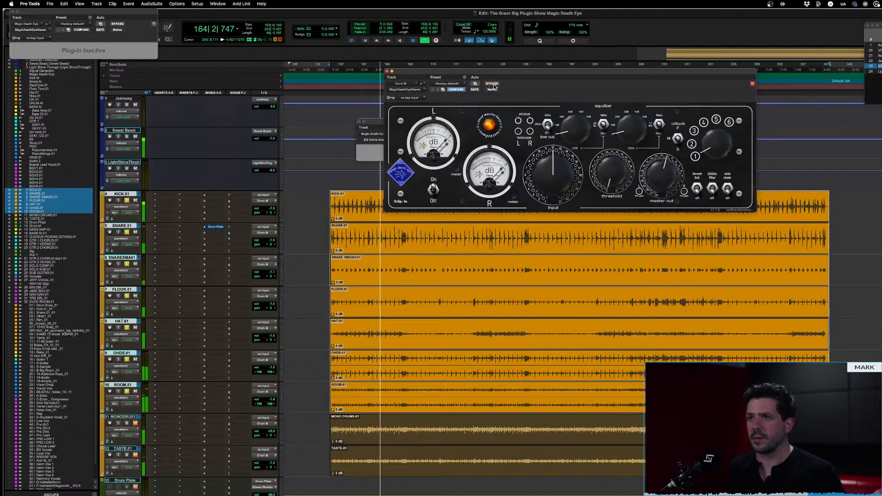
pyautogui.click(493, 84)
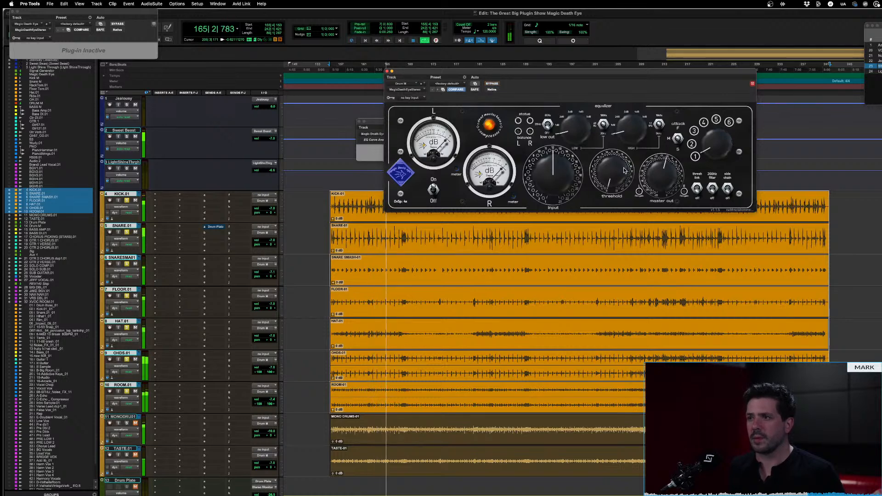
# With the drums playing, adjust the stereo compressor's threshold and set the six-position release selector to 3
pyautogui.moveTo(621, 144); pyautogui.dragTo(621, 103)
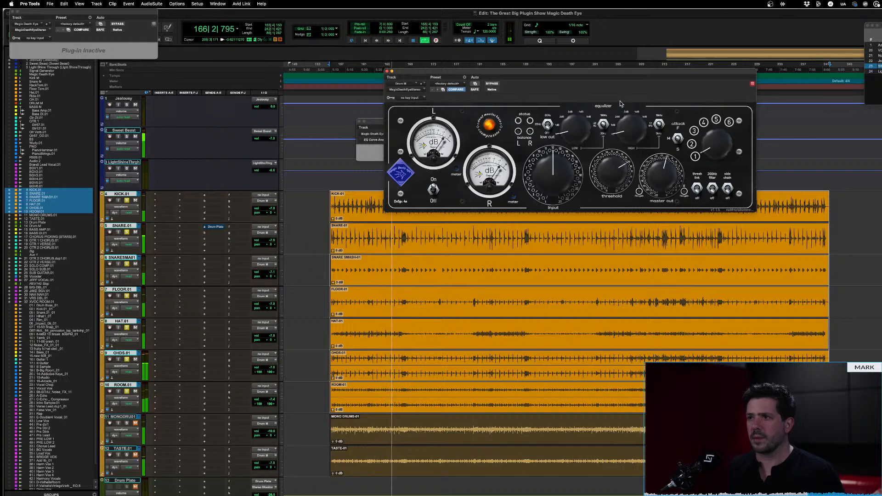
pyautogui.moveTo(629, 171)
pyautogui.mouseDown()
pyautogui.moveTo(627, 152)
pyautogui.moveTo(625, 163)
pyautogui.mouseUp()
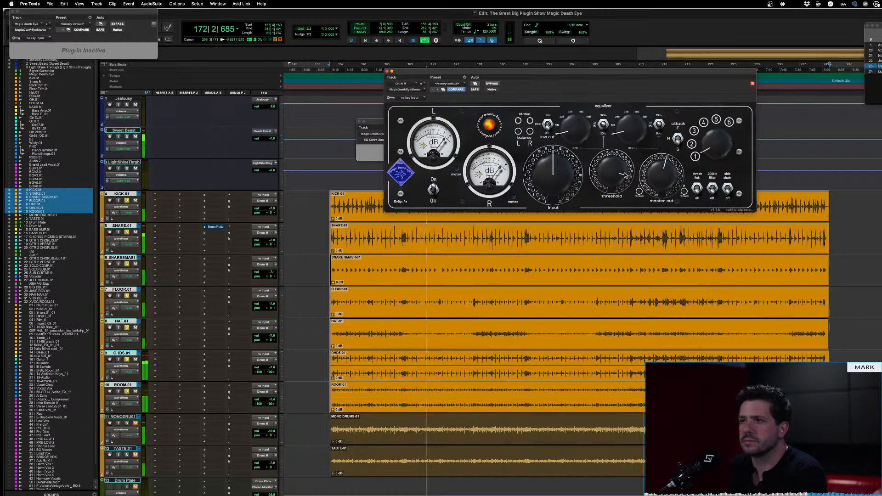
pyautogui.moveTo(708, 141); pyautogui.dragTo(719, 158)
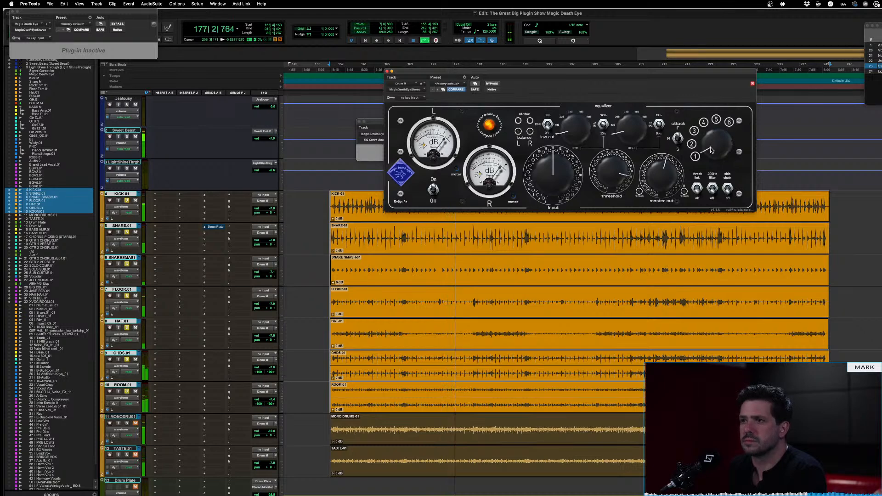
pyautogui.moveTo(711, 150); pyautogui.dragTo(710, 118)
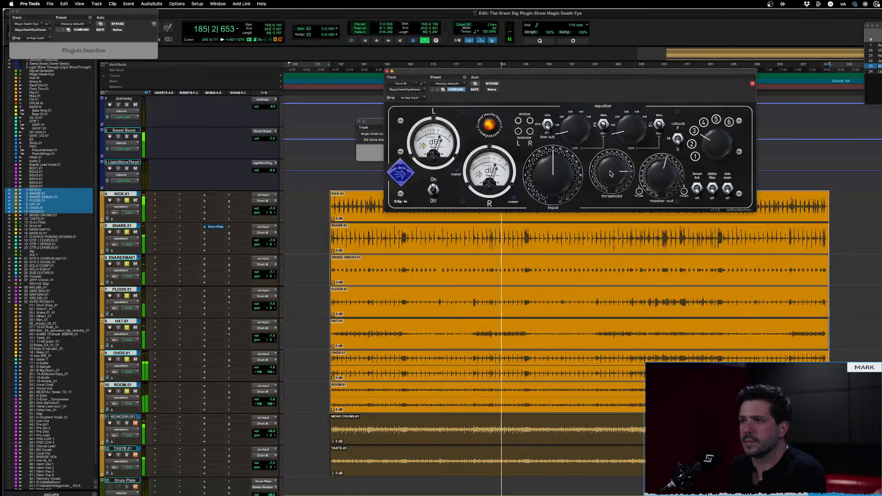
# Fine-tune the threshold by ear and raise the stereo compressor's input slightly past its midpoint
pyautogui.moveTo(612, 158)
pyautogui.mouseDown()
pyautogui.moveTo(607, 208)
pyautogui.moveTo(607, 167)
pyautogui.mouseUp()
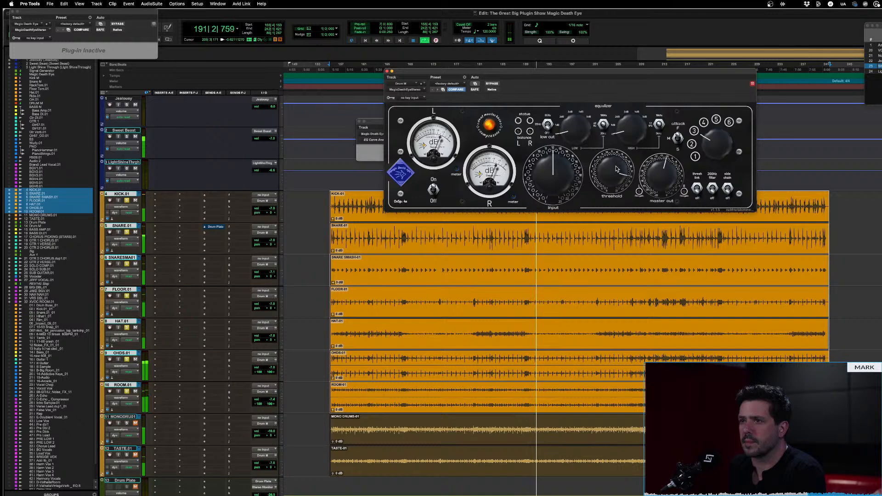
pyautogui.moveTo(615, 167); pyautogui.dragTo(613, 171)
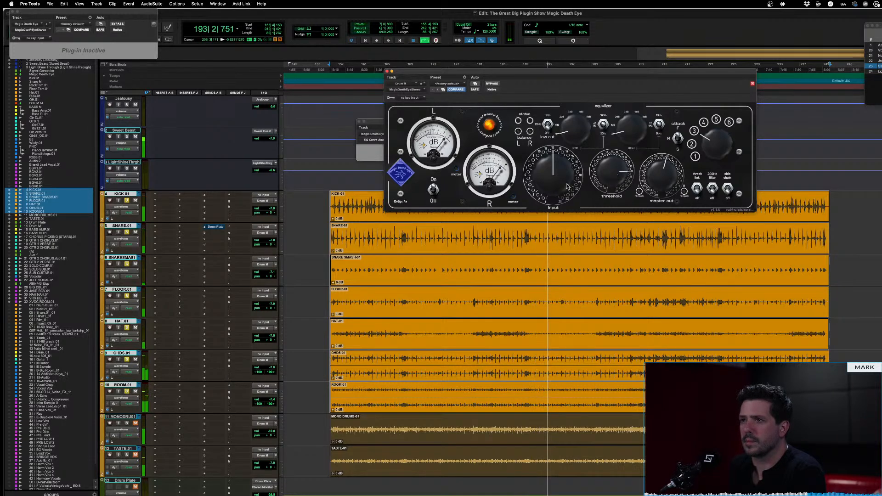
pyautogui.moveTo(556, 187); pyautogui.dragTo(555, 173)
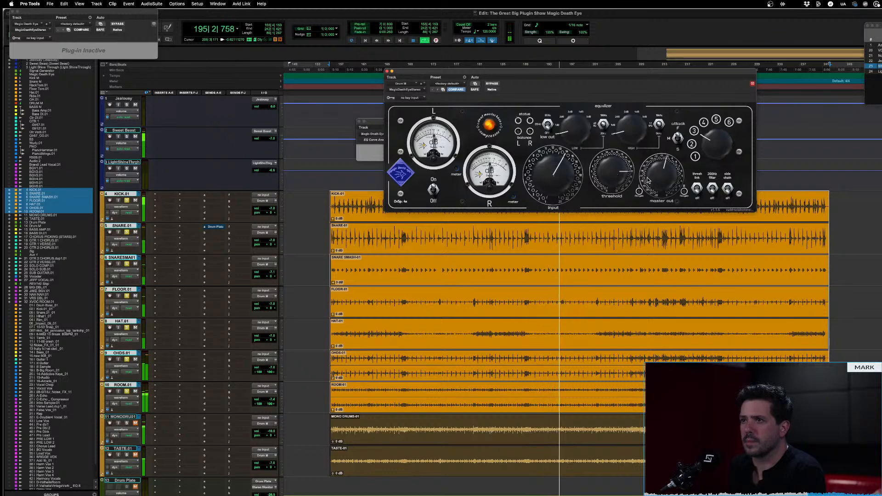
pyautogui.moveTo(614, 175); pyautogui.dragTo(612, 177)
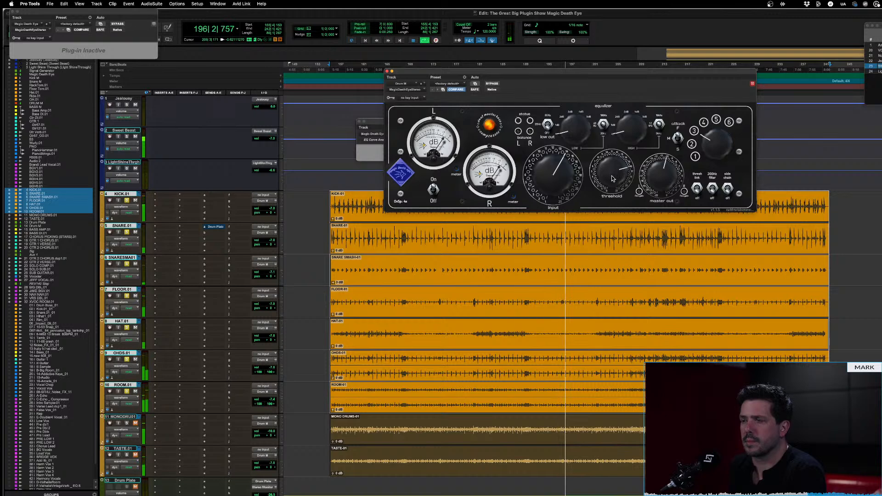
# Compare the bypassed drums with the active compressor at the raised input, and stop playback
pyautogui.click(491, 84)
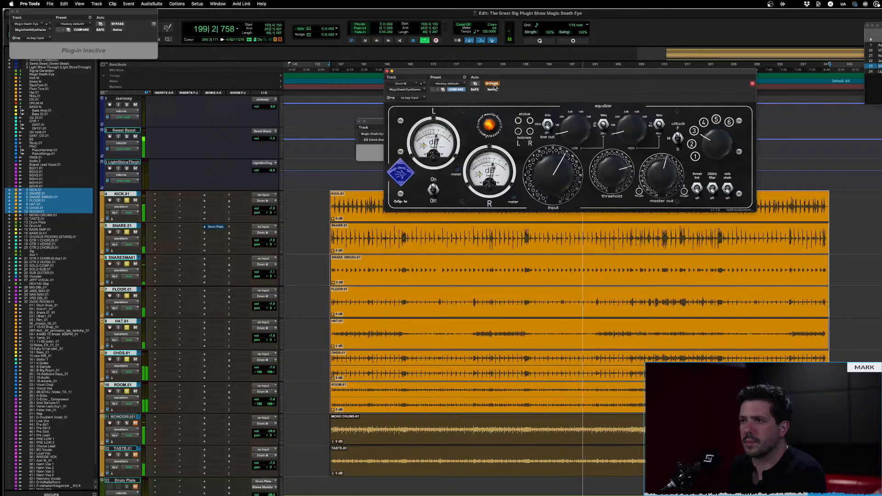
pyautogui.click(493, 84)
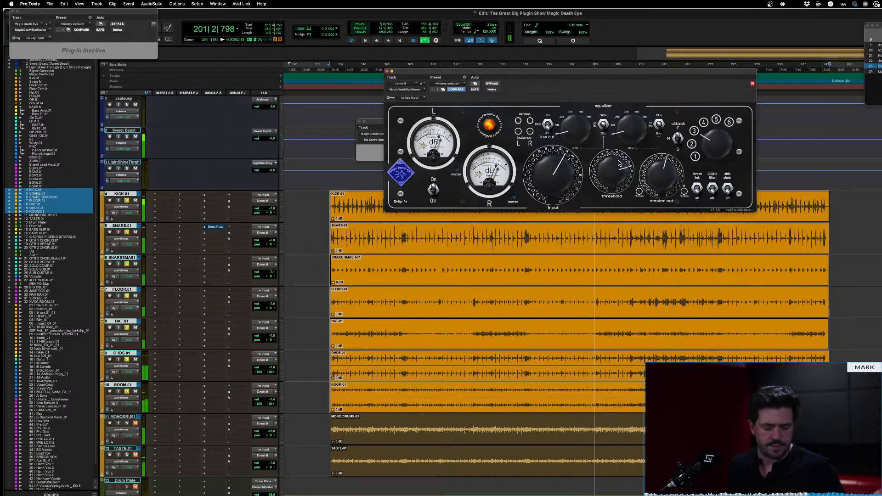
pyautogui.press('space')
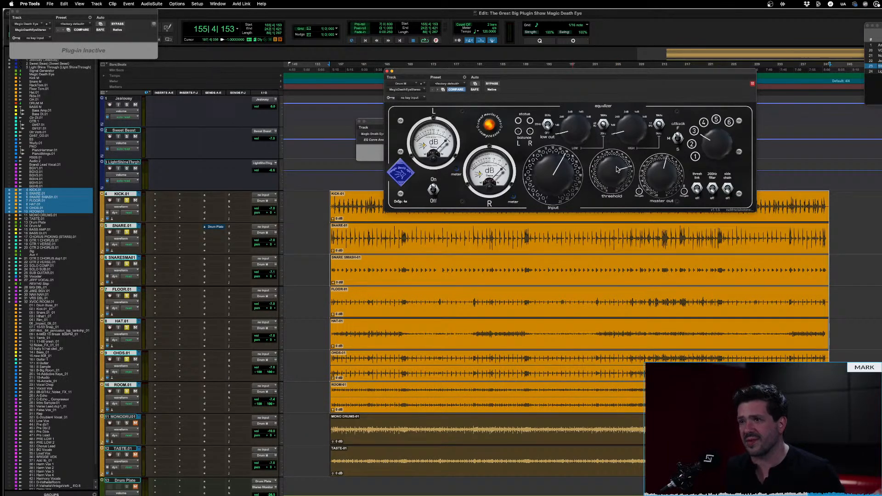
# Replay the drums with the threshold turned back to just past its midpoint and compare the active and bypassed sound
pyautogui.press('space')
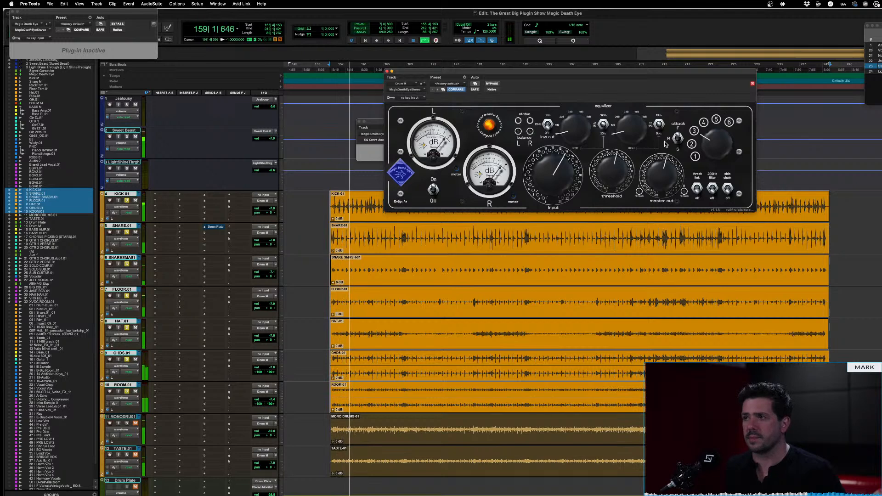
pyautogui.press('space')
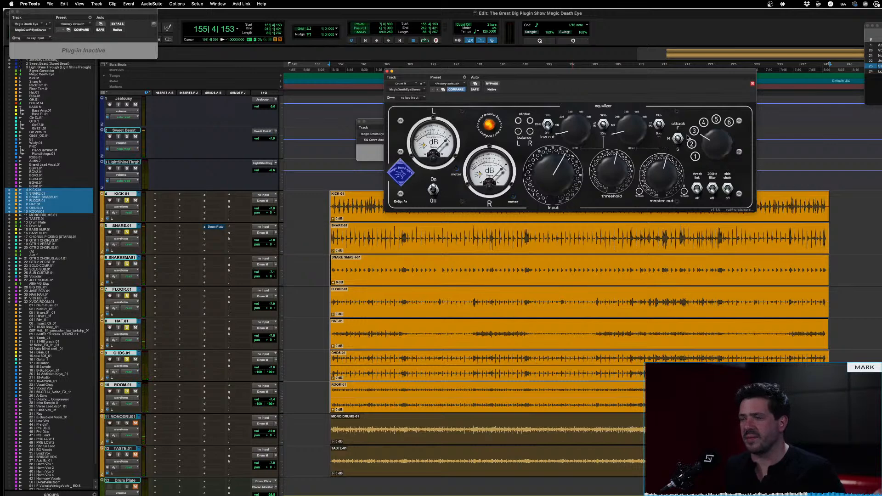
pyautogui.press('space')
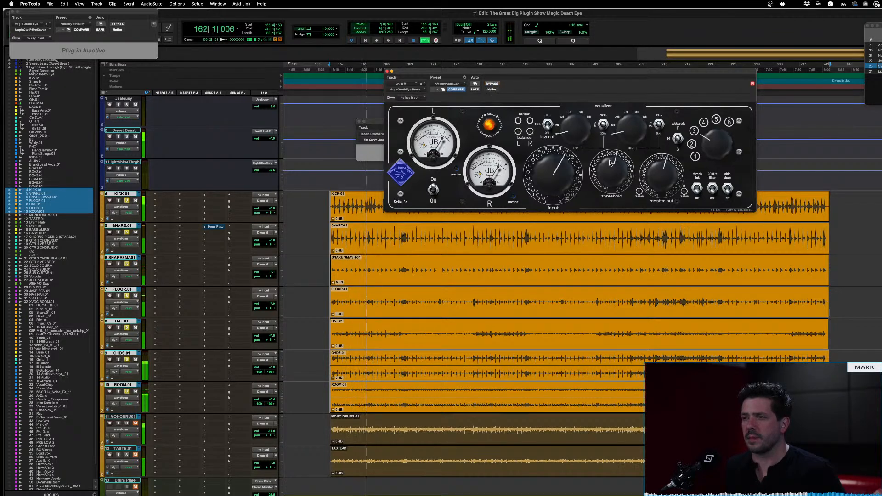
pyautogui.click(491, 83)
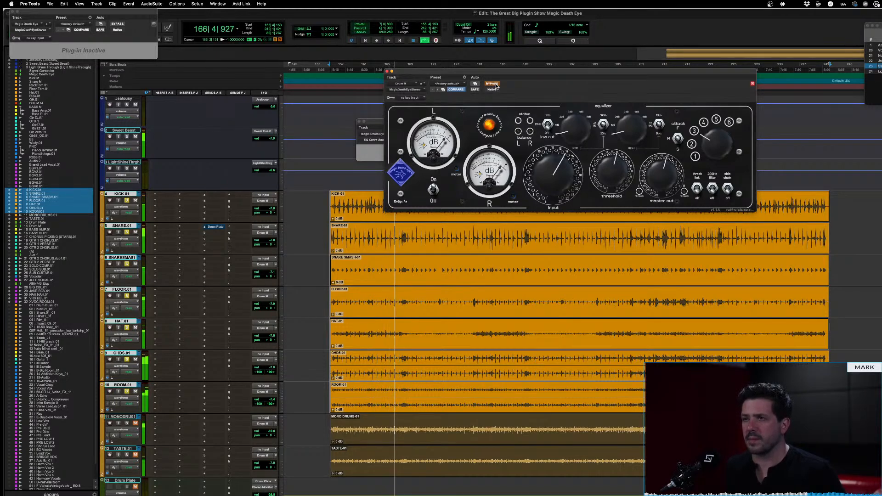
pyautogui.click(495, 85)
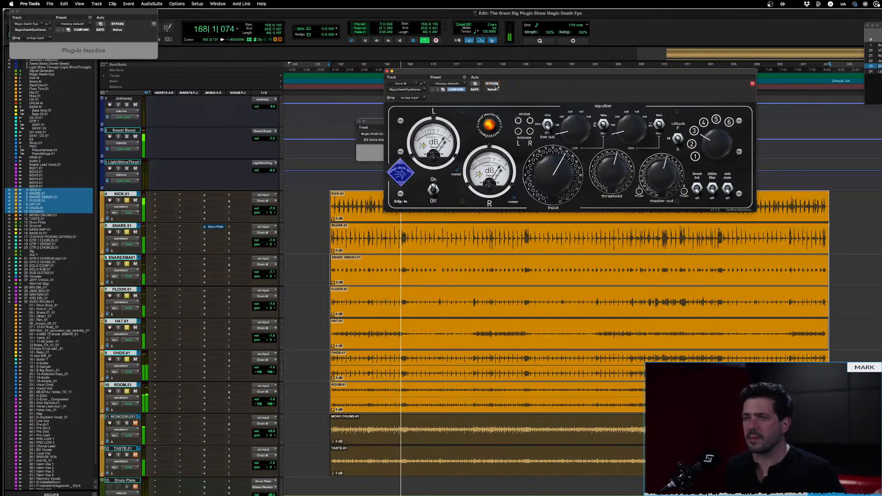
pyautogui.press('space')
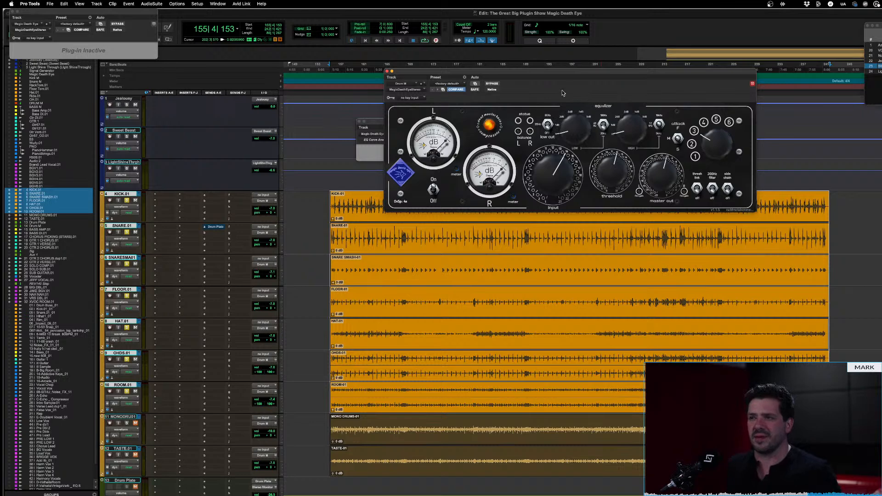
# Move the compressor window clear above its equalizer and boost the low EQ band to just below midpoint during drum playback
pyautogui.press('space')
pyautogui.moveTo(583, 78); pyautogui.dragTo(561, 120)
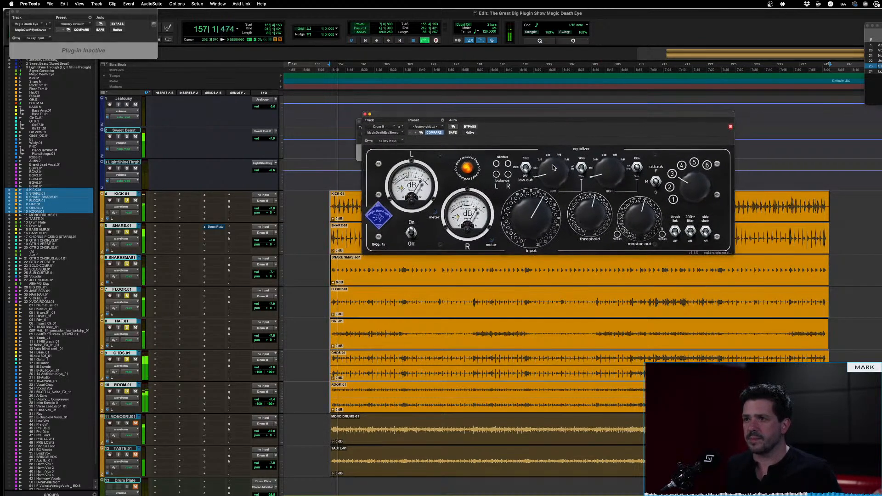
pyautogui.moveTo(553, 168); pyautogui.dragTo(557, 138)
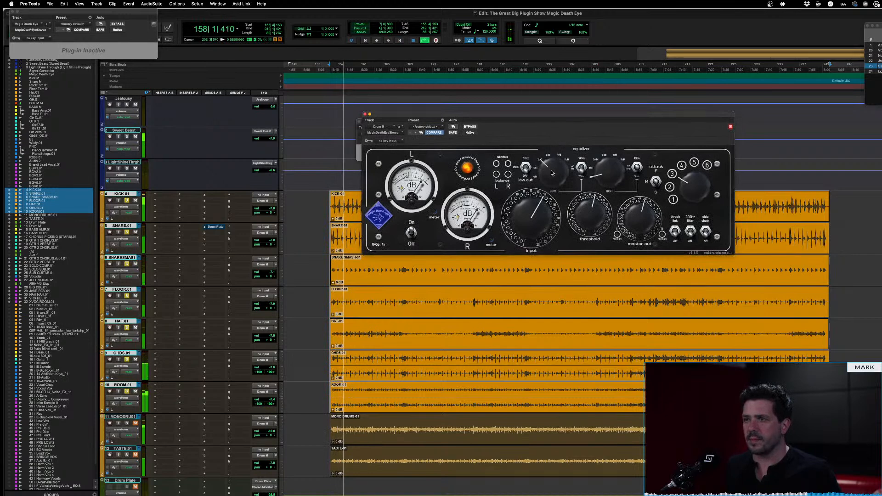
pyautogui.moveTo(550, 170)
pyautogui.mouseDown()
pyautogui.moveTo(553, 114)
pyautogui.moveTo(546, 168)
pyautogui.mouseUp()
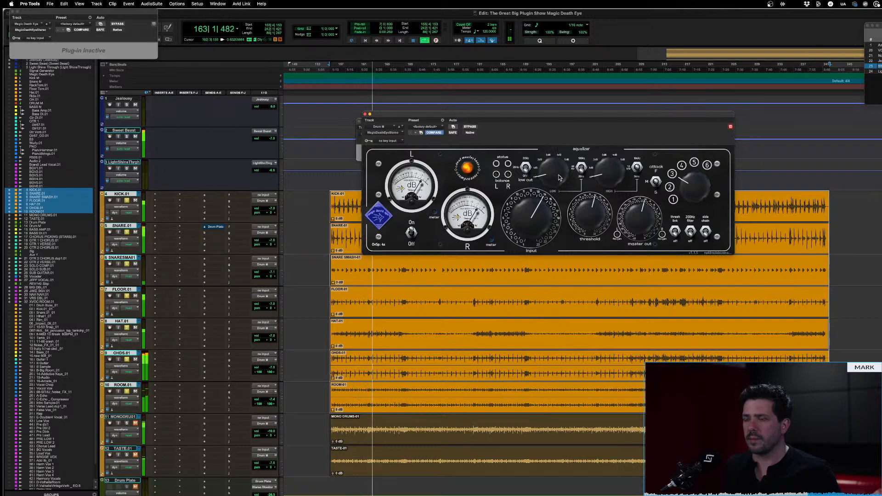
pyautogui.moveTo(559, 178); pyautogui.dragTo(557, 125)
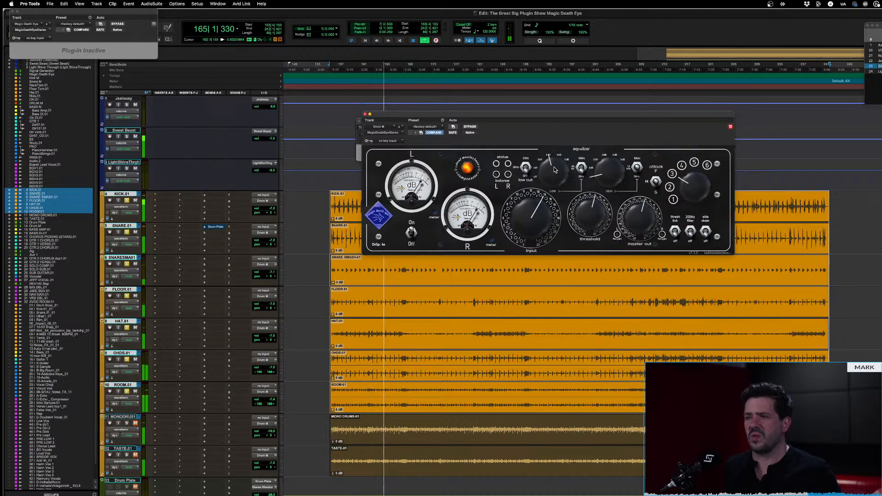
pyautogui.moveTo(554, 170); pyautogui.dragTo(555, 148)
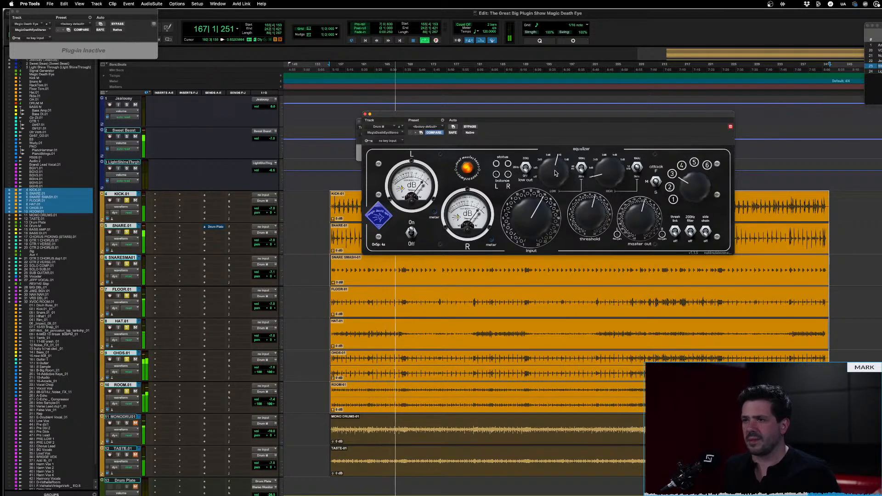
pyautogui.moveTo(557, 172); pyautogui.dragTo(550, 186)
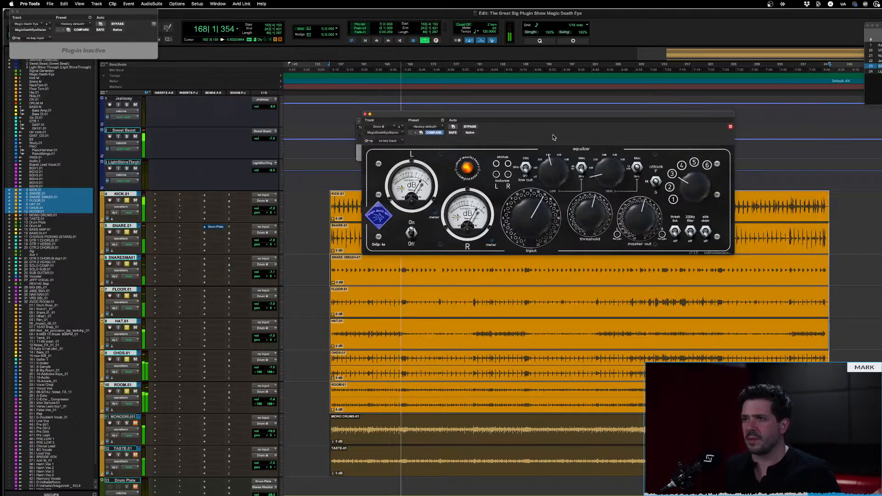
pyautogui.press('space')
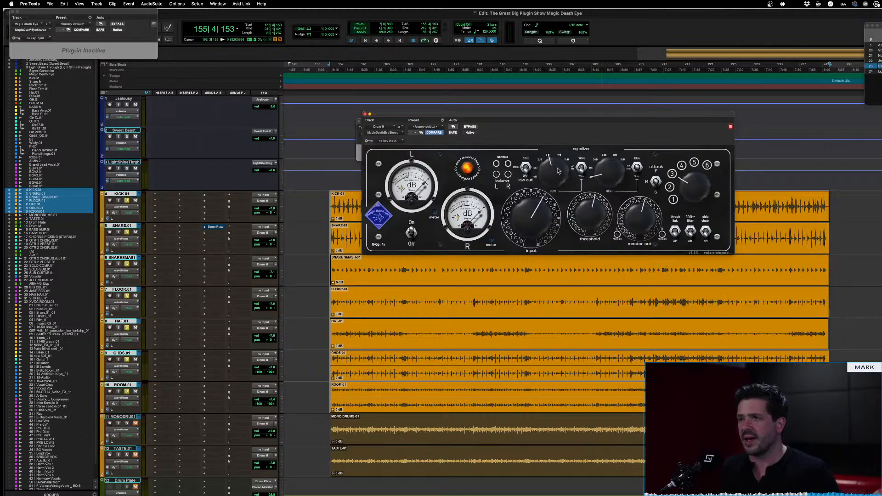
# Compare the drums with the low EQ boost removed, set a slightly smaller low boost, and replay the result
pyautogui.press('space')
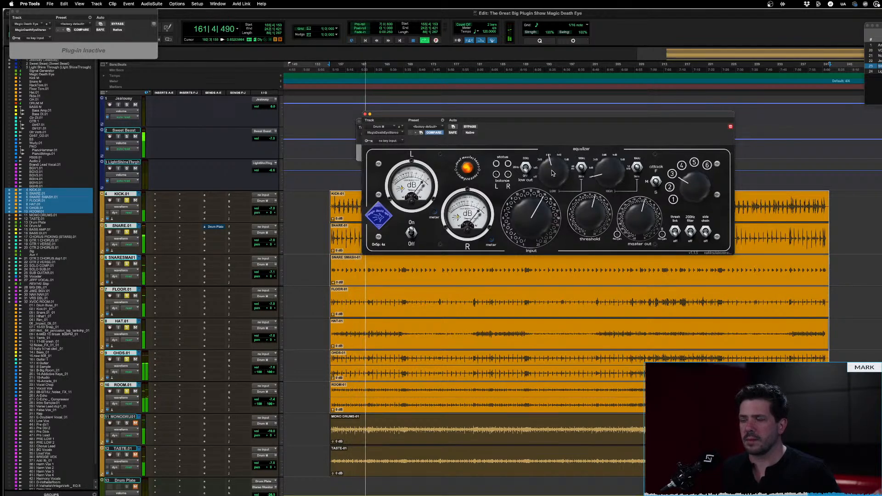
pyautogui.moveTo(553, 173); pyautogui.dragTo(549, 216)
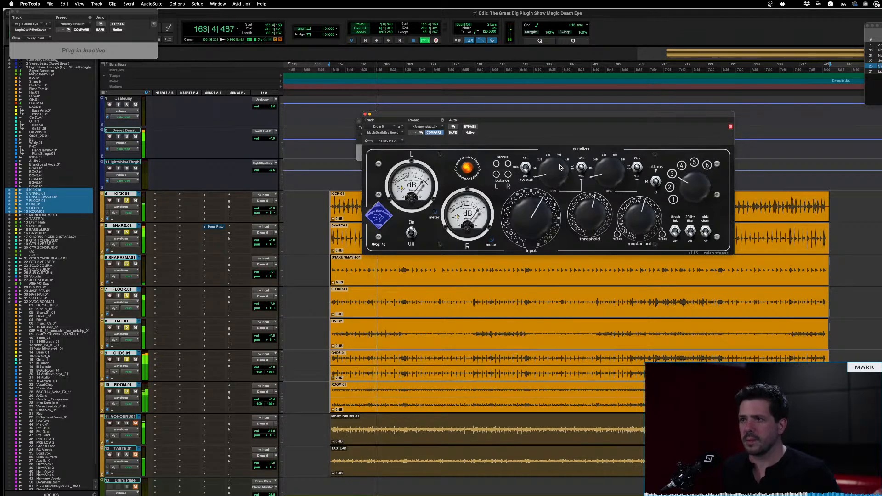
pyautogui.moveTo(557, 175); pyautogui.dragTo(555, 138)
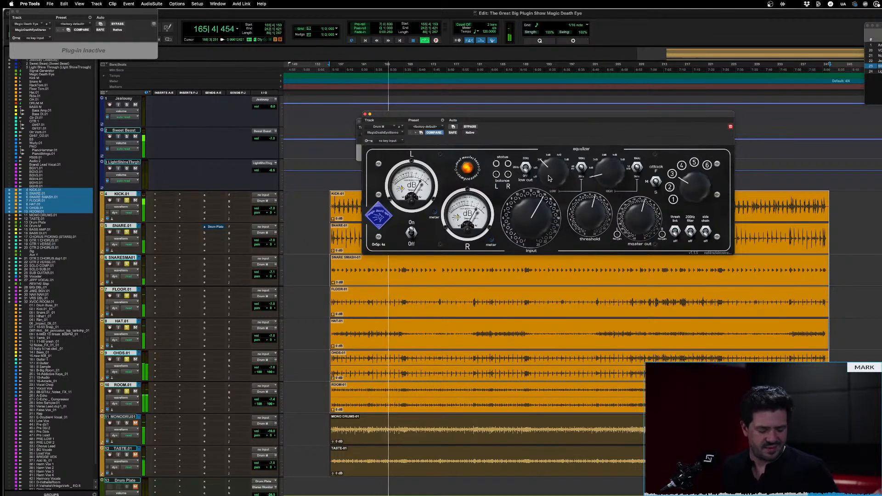
pyautogui.press('space')
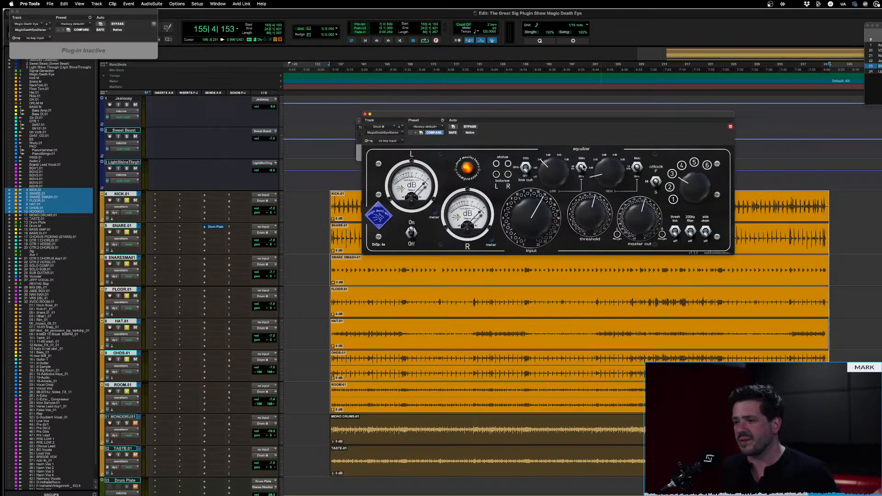
pyautogui.press('space')
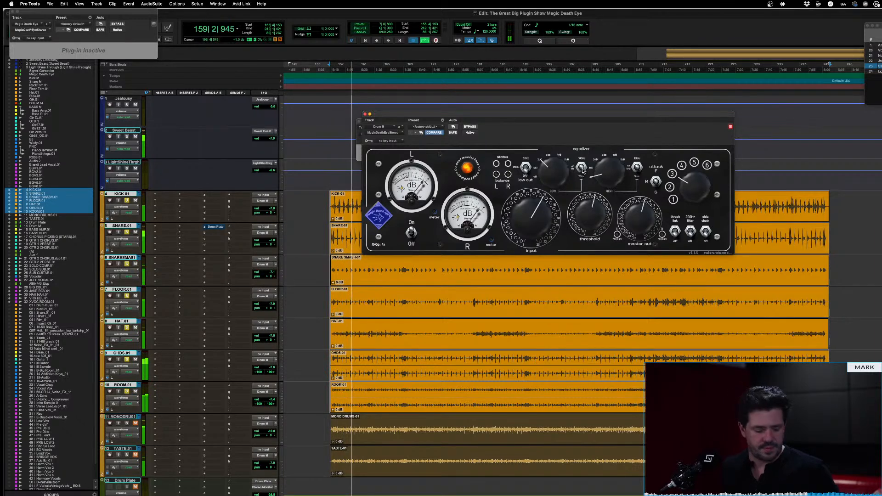
pyautogui.press('space')
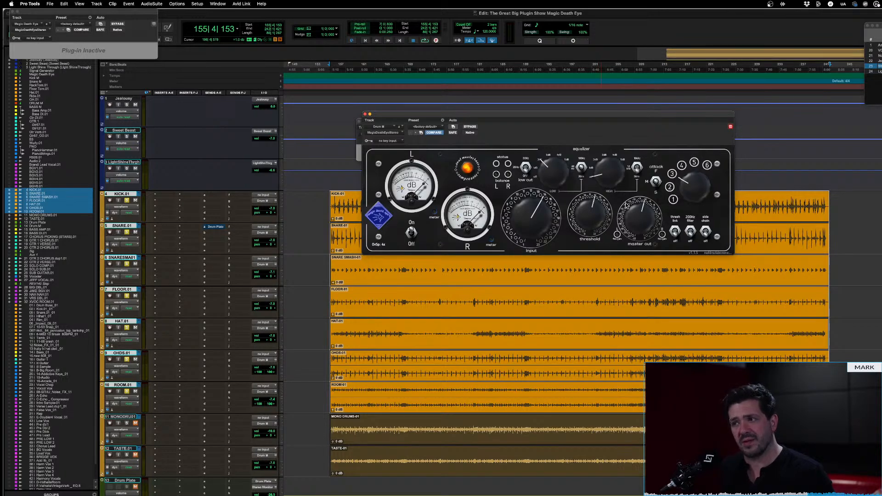
# Boost the high EQ band to just below midpoint while the drums play, compare it with less boost, and replay
pyautogui.press('space')
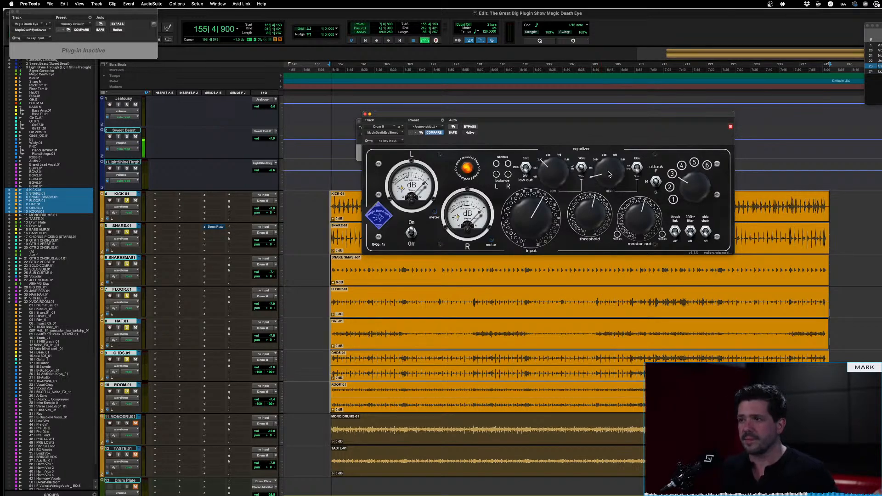
pyautogui.moveTo(607, 172)
pyautogui.mouseDown()
pyautogui.moveTo(611, 116)
pyautogui.moveTo(600, 167)
pyautogui.mouseUp()
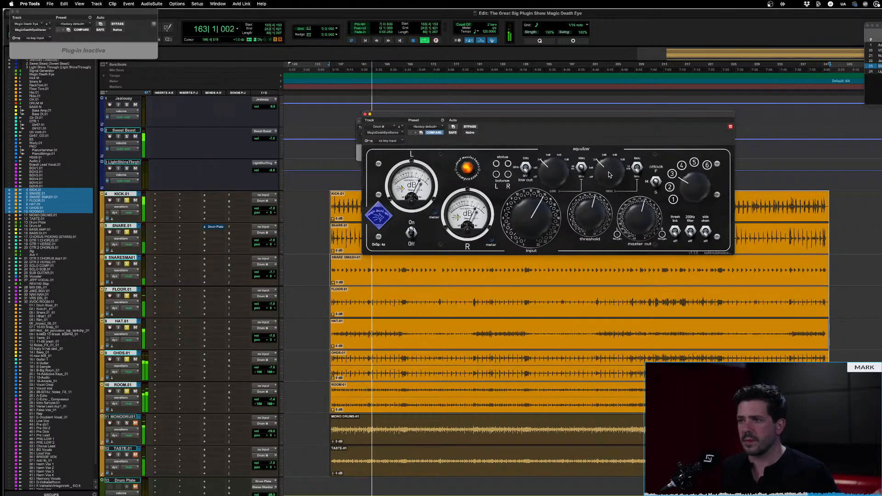
pyautogui.moveTo(608, 175); pyautogui.dragTo(604, 226)
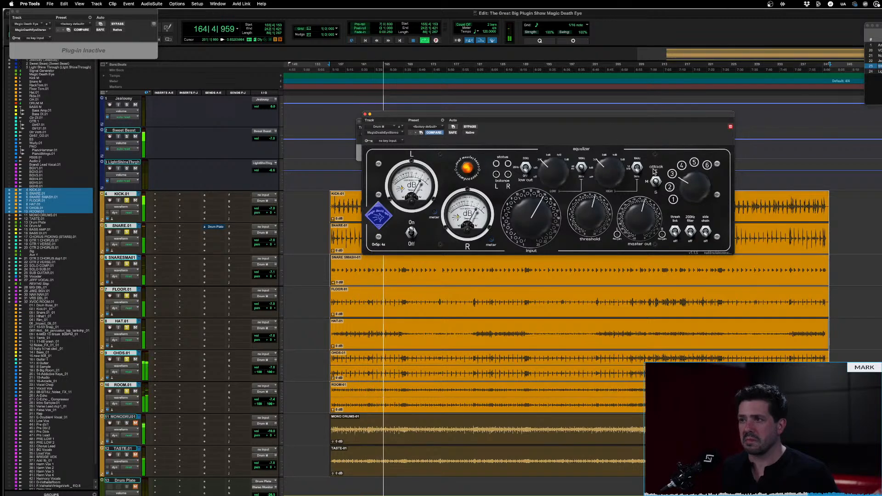
pyautogui.press('space')
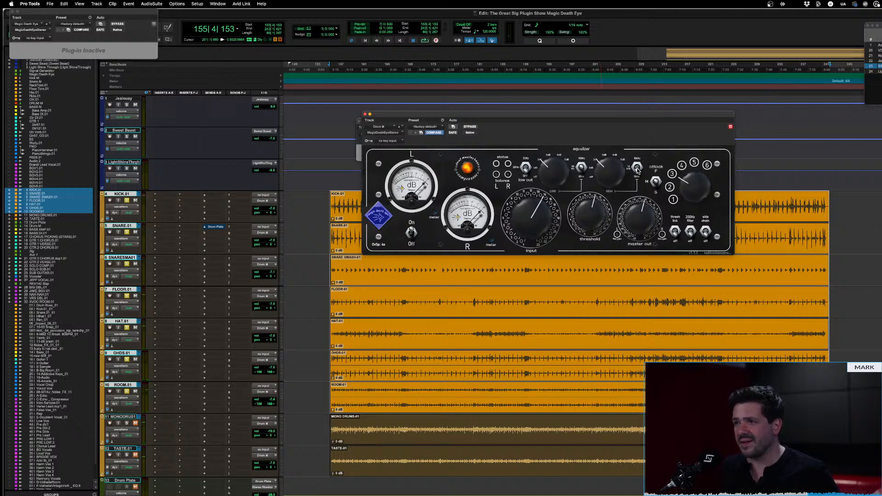
pyautogui.press('space')
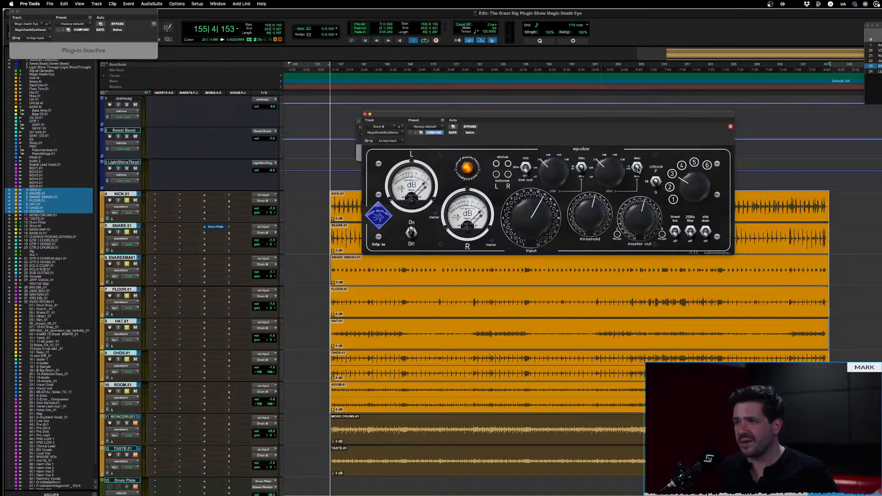
# Compare stronger and weaker high EQ boosts on the drums, settle on a moderate boost below the midpoint, and replay
pyautogui.moveTo(602, 176); pyautogui.dragTo(607, 64)
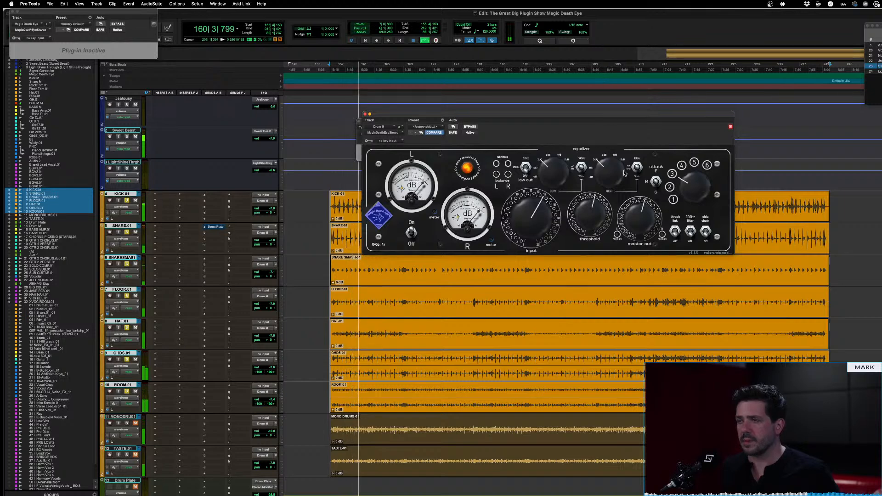
pyautogui.press('space')
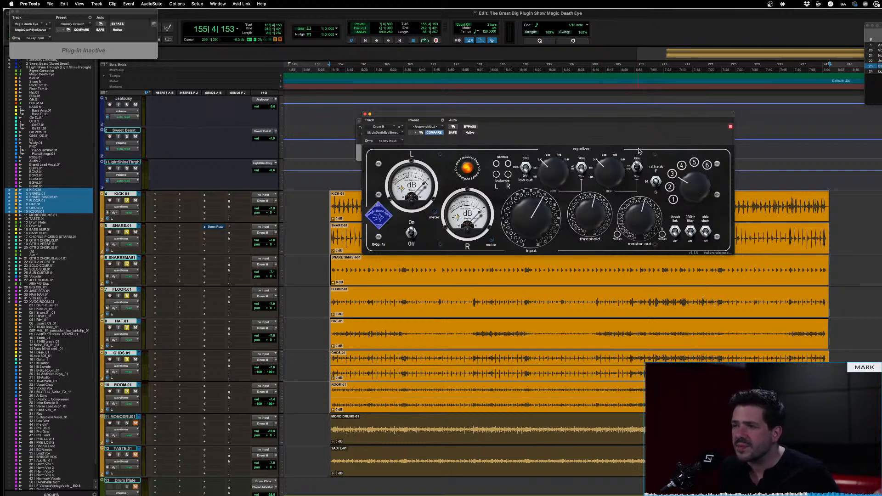
pyautogui.moveTo(611, 174); pyautogui.dragTo(612, 286)
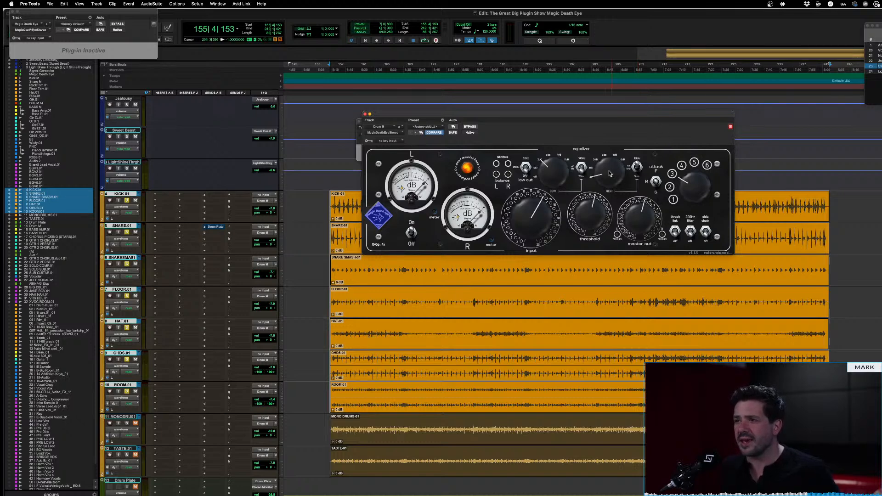
pyautogui.press('space')
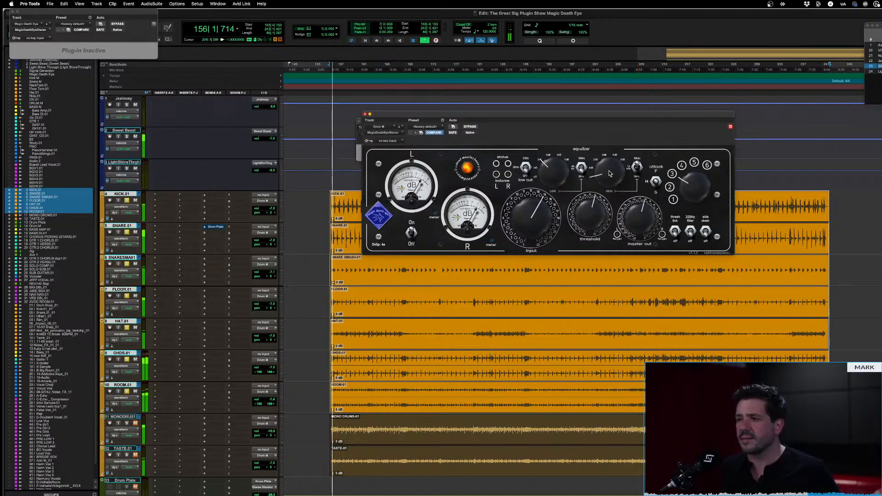
pyautogui.moveTo(609, 146); pyautogui.dragTo(612, 80)
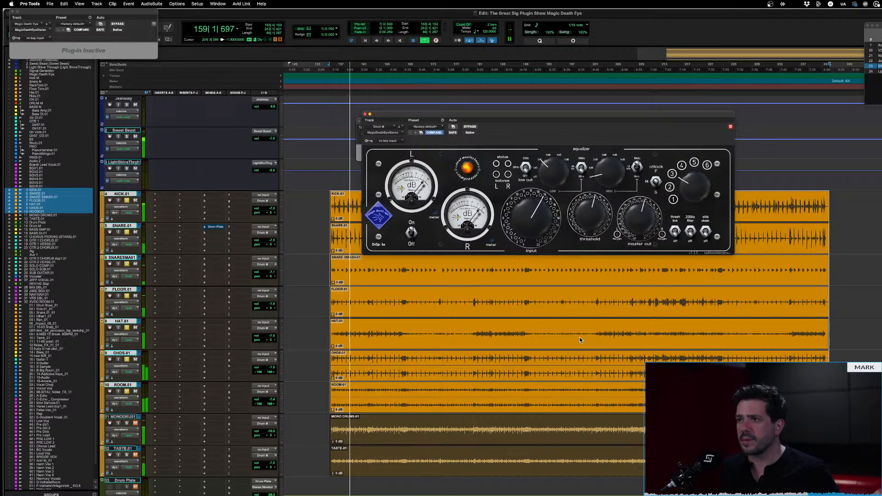
pyautogui.moveTo(603, 105); pyautogui.dragTo(621, 51)
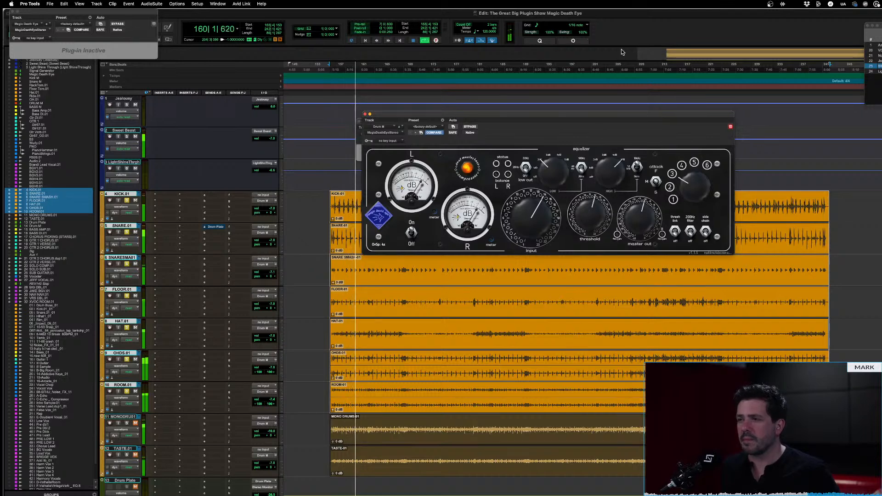
pyautogui.press('space')
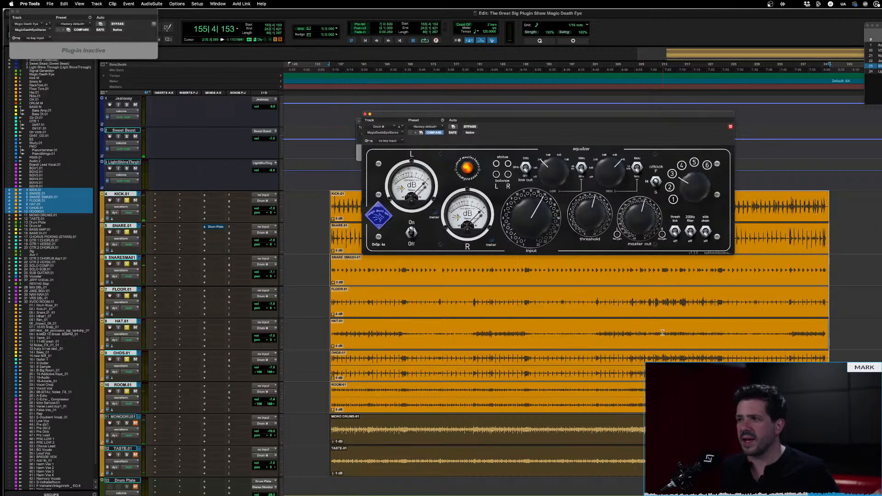
pyautogui.moveTo(602, 165); pyautogui.dragTo(605, 198)
pyautogui.press('space')
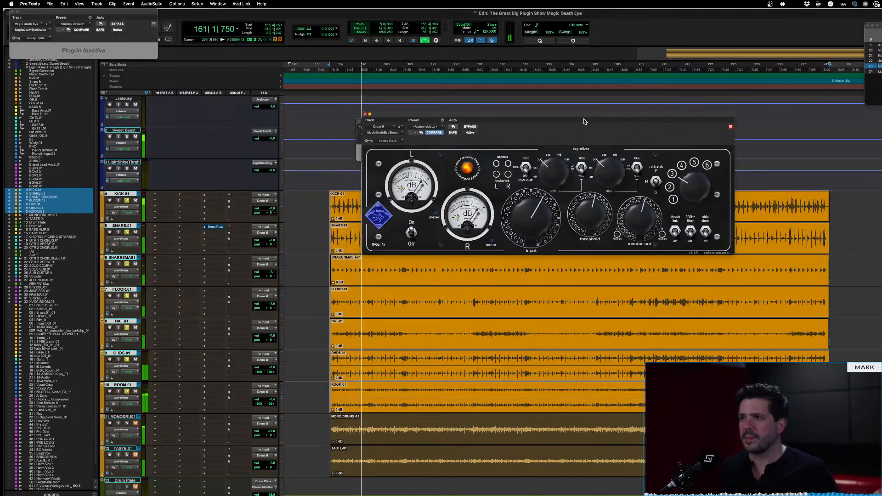
pyautogui.press('space')
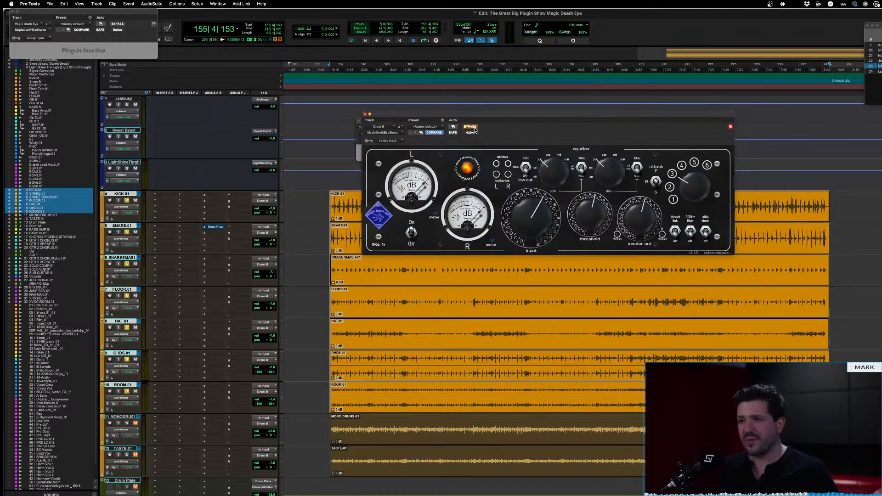
# Compare the bypassed and active compressor during drum playback and reduce the low EQ boost to a slight amount
pyautogui.press('space')
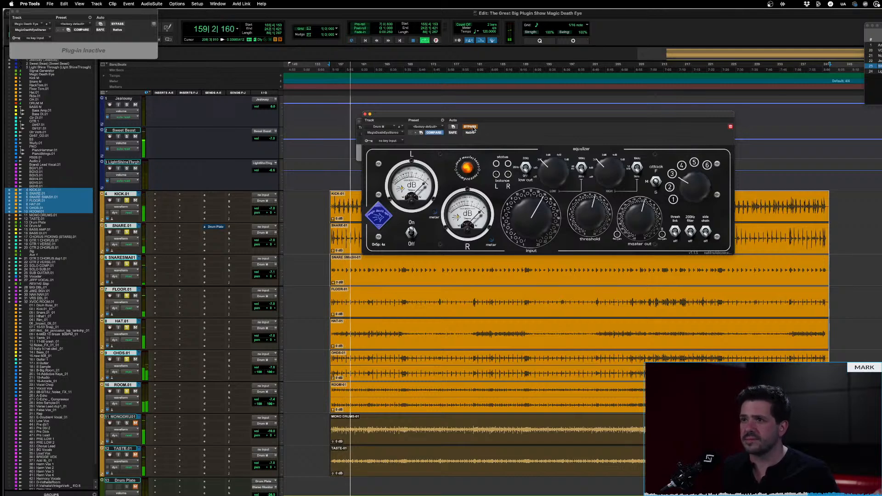
pyautogui.click(472, 129)
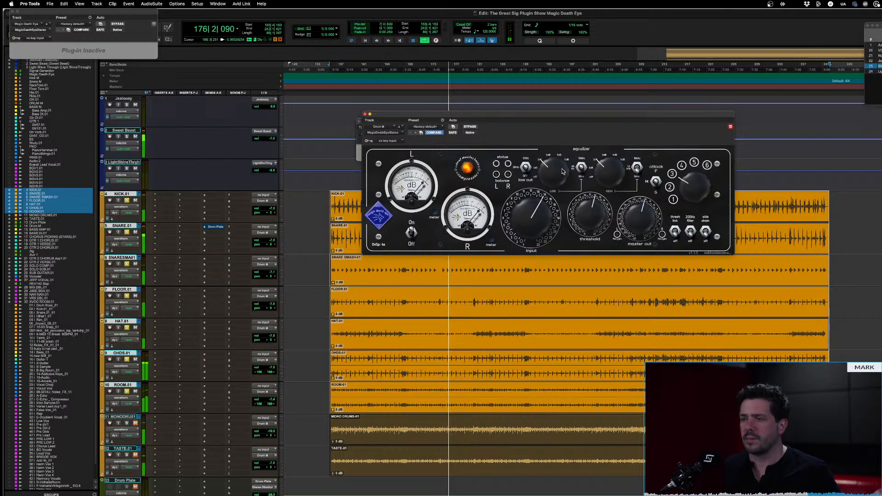
pyautogui.moveTo(552, 174); pyautogui.dragTo(550, 190)
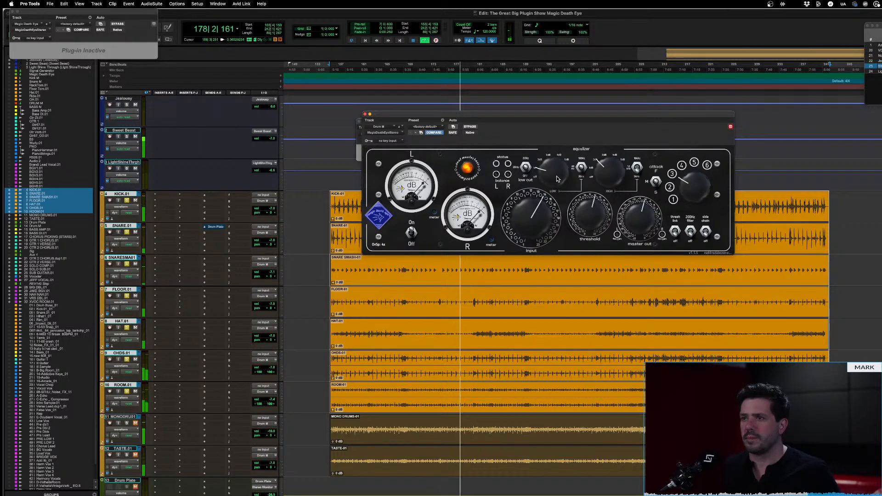
pyautogui.press('space')
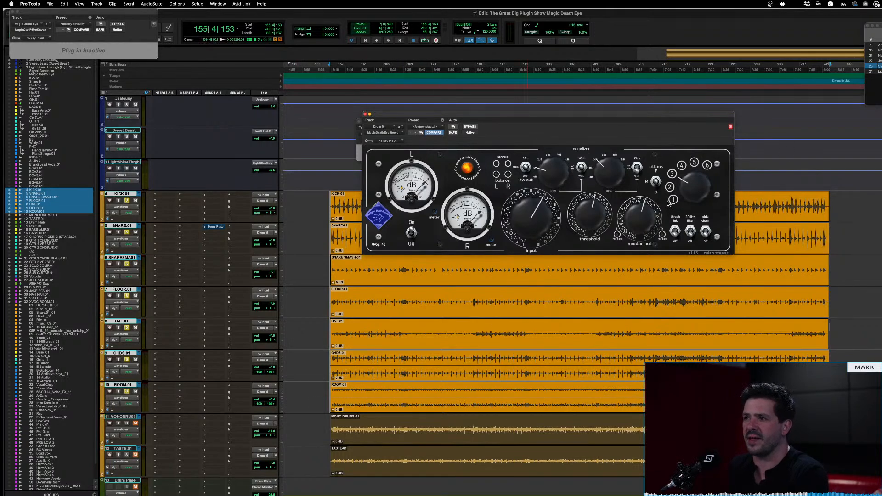
# Set the six-position release selector to 6 and play the start of the drums twice
pyautogui.moveTo(698, 193); pyautogui.dragTo(697, 13)
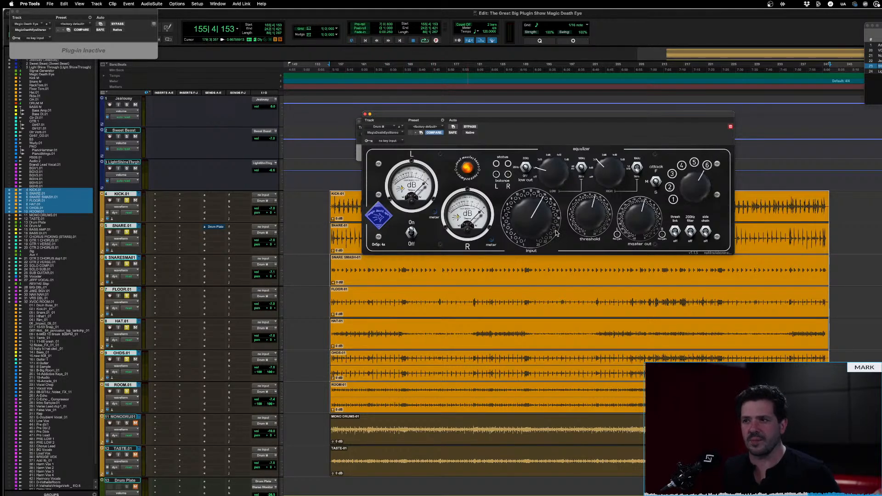
pyautogui.press('space')
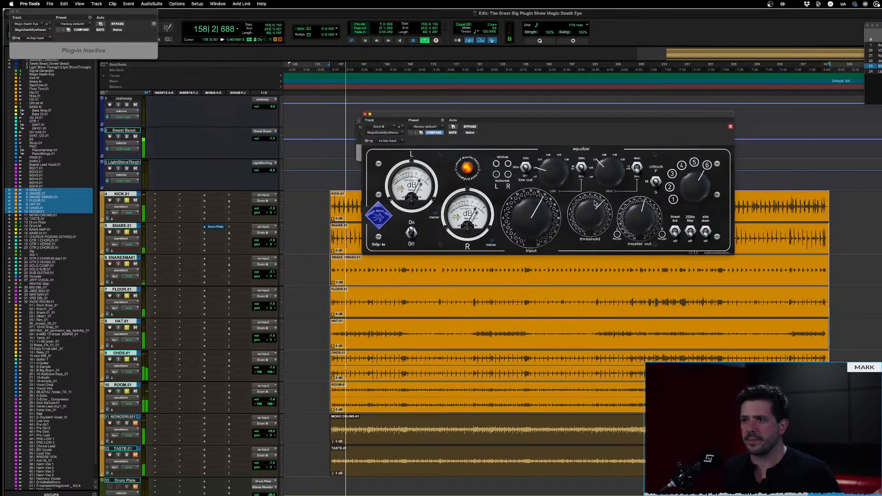
pyautogui.press('space')
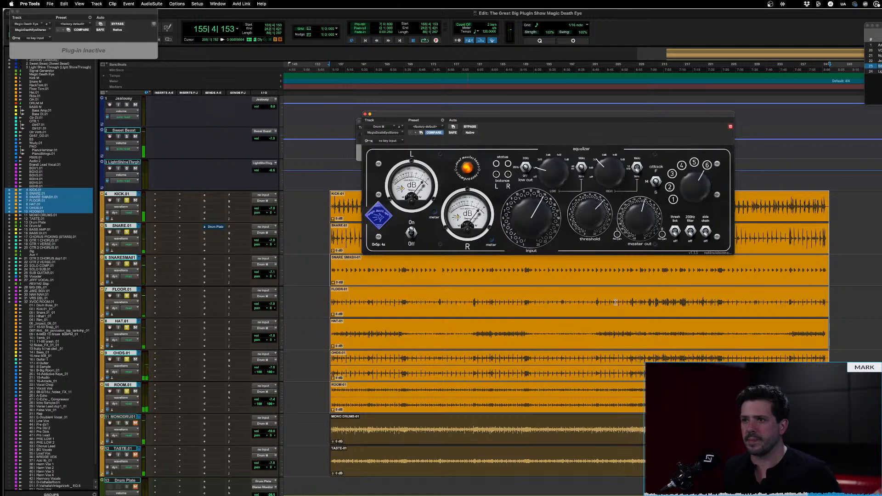
pyautogui.press('space')
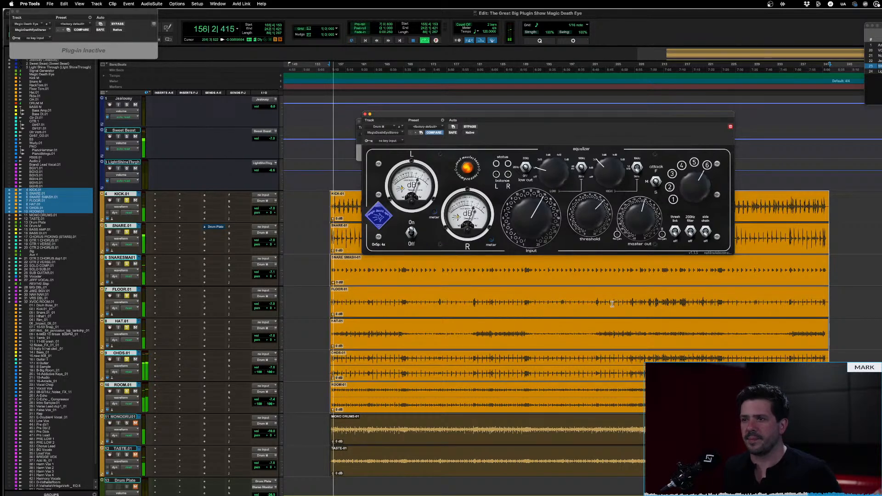
pyautogui.press('space')
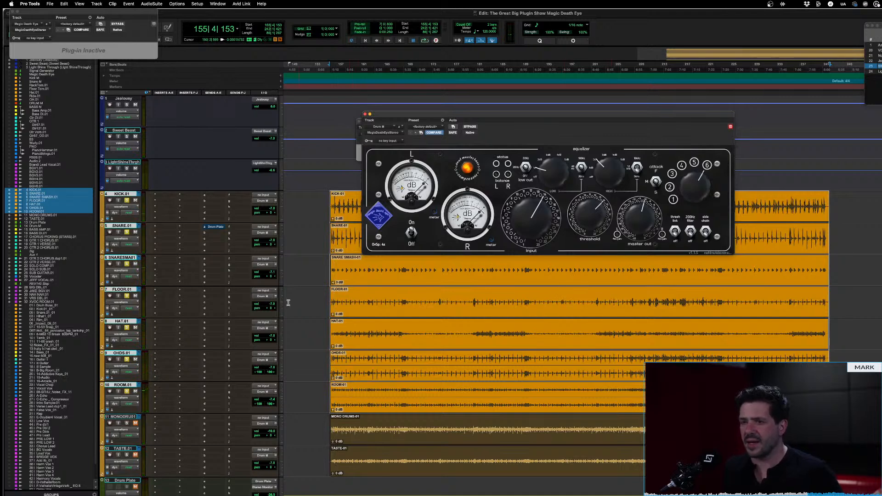
# Zoom in on the start of the drum clips and select a single snare hit on the SNARE.01 track
pyautogui.click(330, 262)
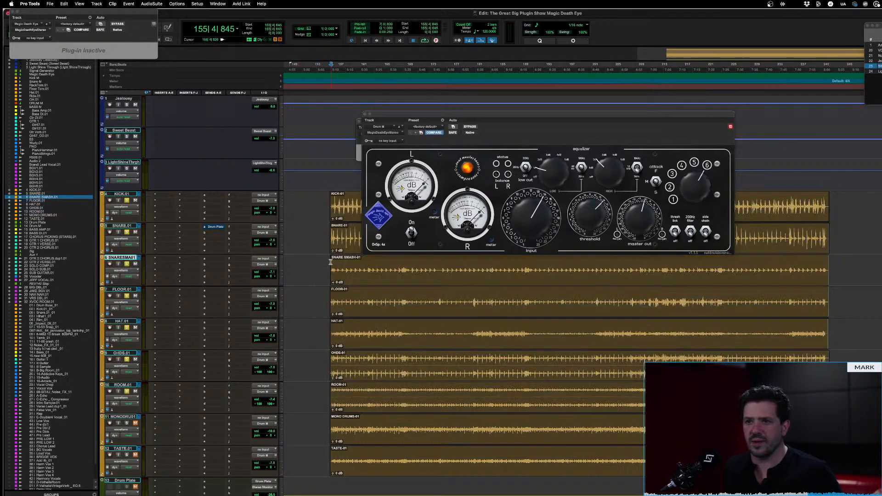
pyautogui.press('t')
pyautogui.press('t')
pyautogui.press('t')
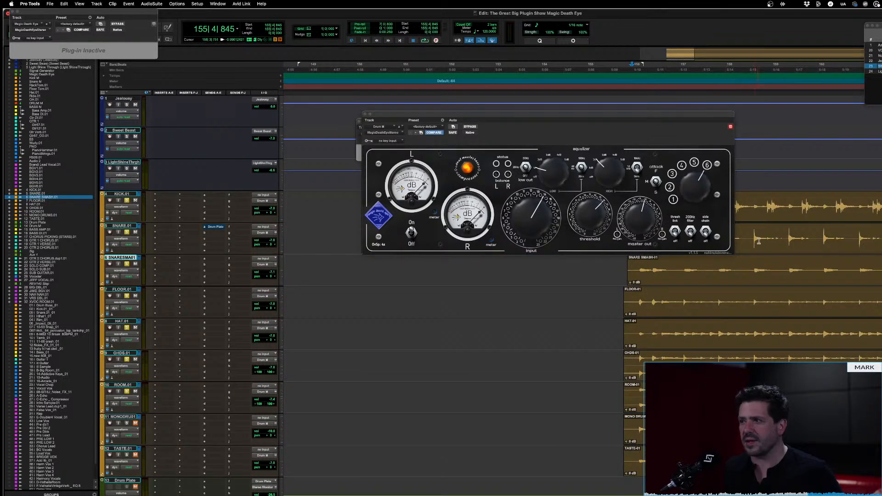
pyautogui.moveTo(751, 238); pyautogui.dragTo(787, 243)
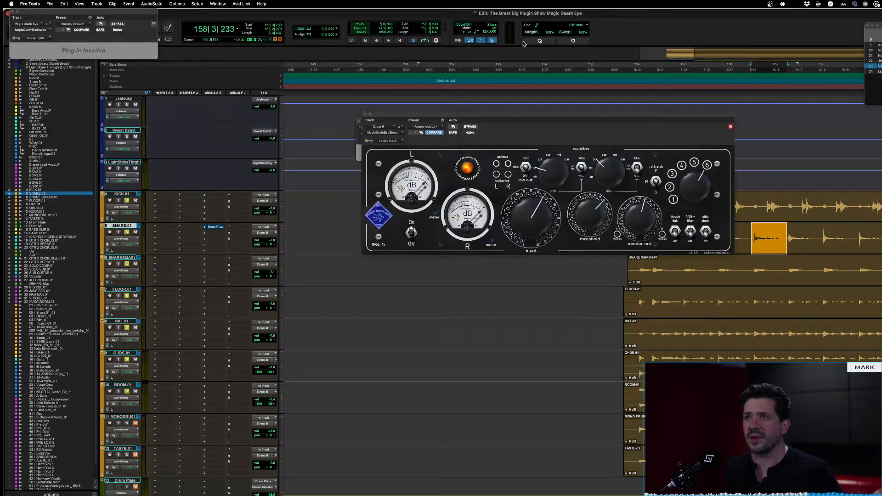
# Turn off loop playback and play the selected snare hit through the compressor
pyautogui.rightClick(424, 42)
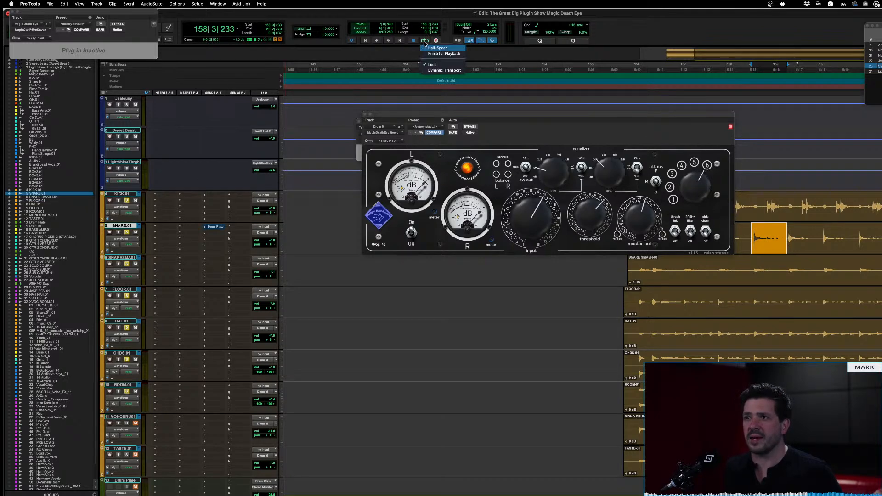
pyautogui.click(435, 67)
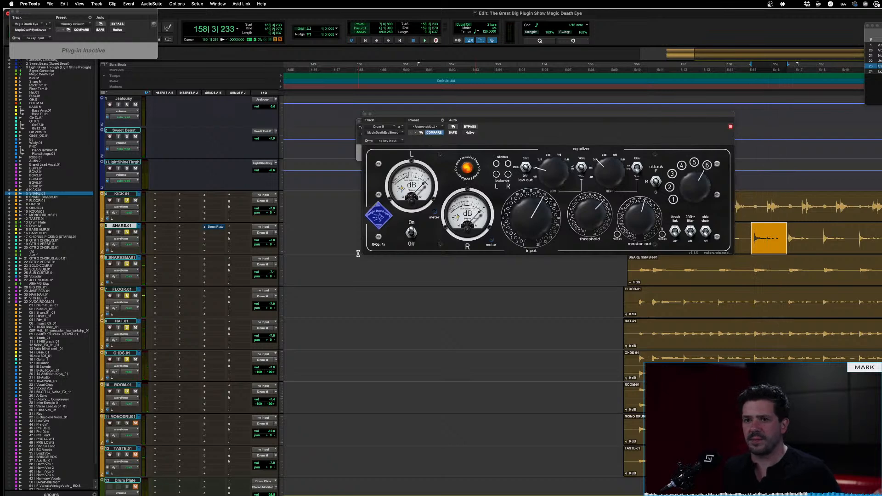
pyautogui.press('space')
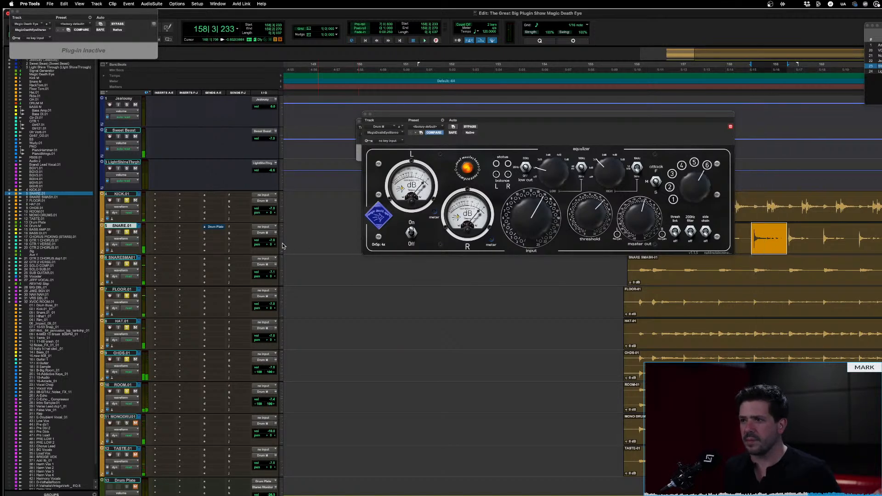
pyautogui.press('space')
# Turn the threshold far up, set the release selector to 5, and play the selected hit
pyautogui.moveTo(589, 215); pyautogui.dragTo(578, 130)
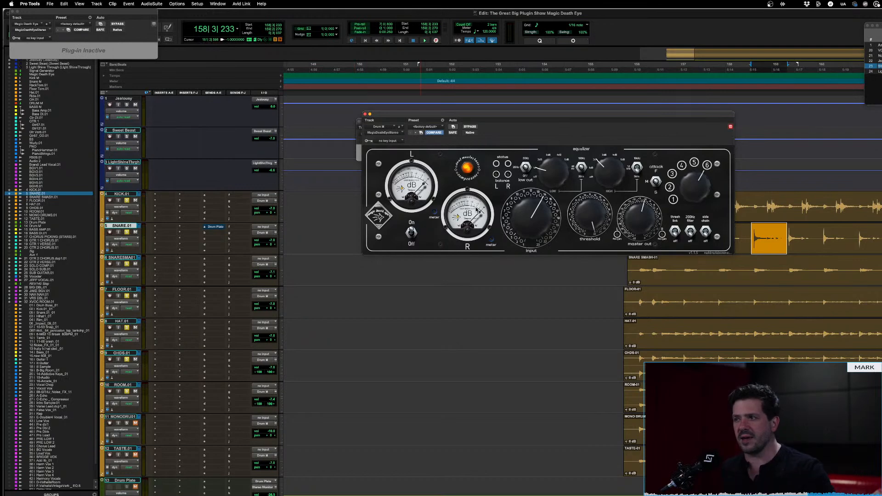
pyautogui.moveTo(696, 189); pyautogui.dragTo(693, 211)
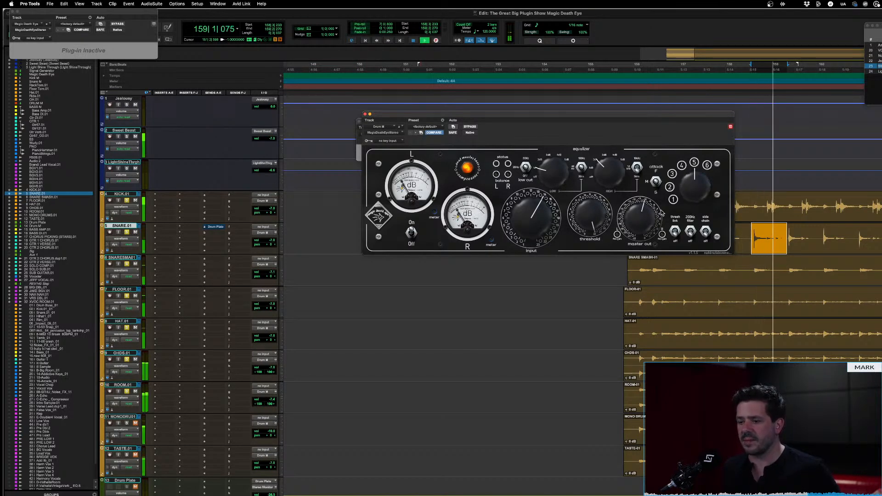
pyautogui.press('space')
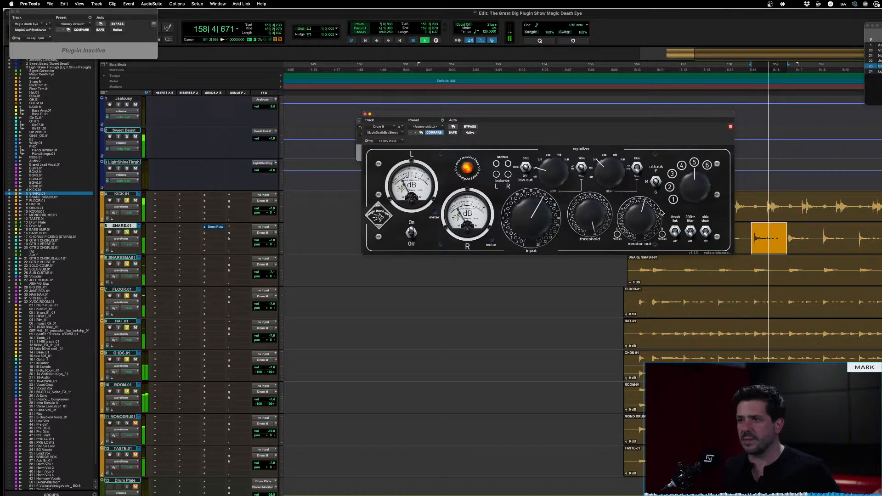
pyautogui.press('space')
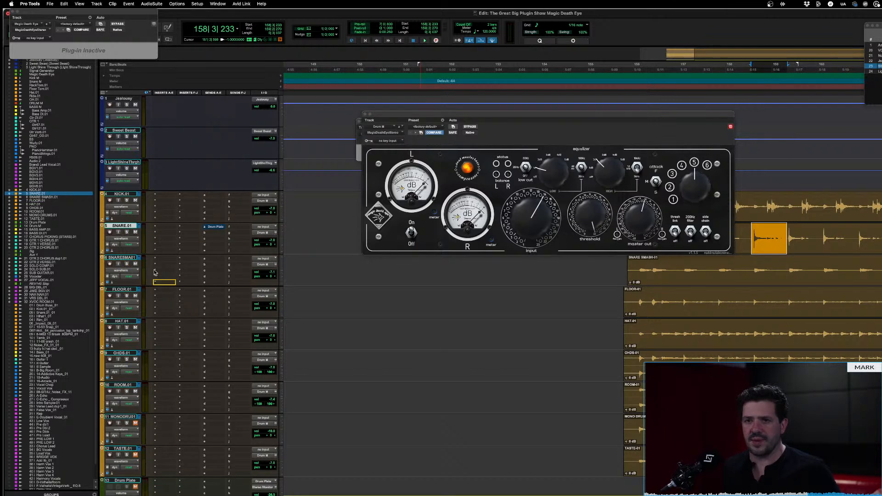
# Place the MagicDeathEye compressor on the first insert of SNARE.01, solo only that track, and play the hit
pyautogui.moveTo(169, 227); pyautogui.dragTo(169, 227)
pyautogui.click(126, 232)
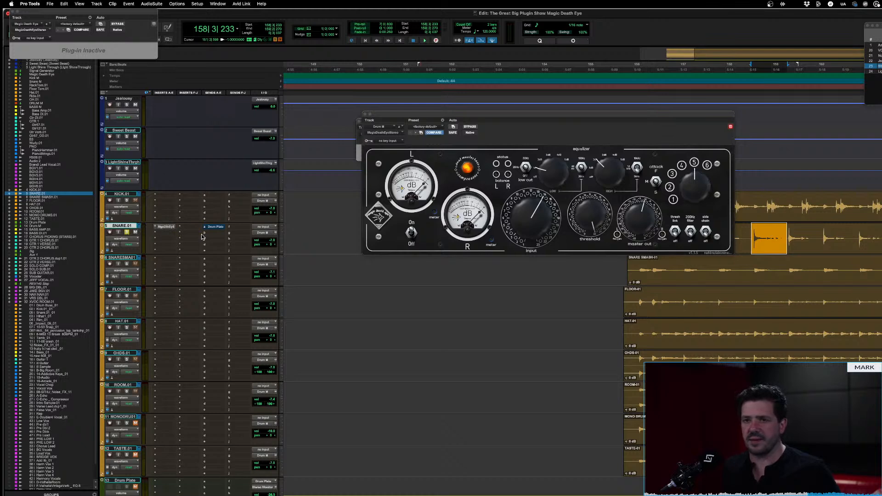
pyautogui.press('space')
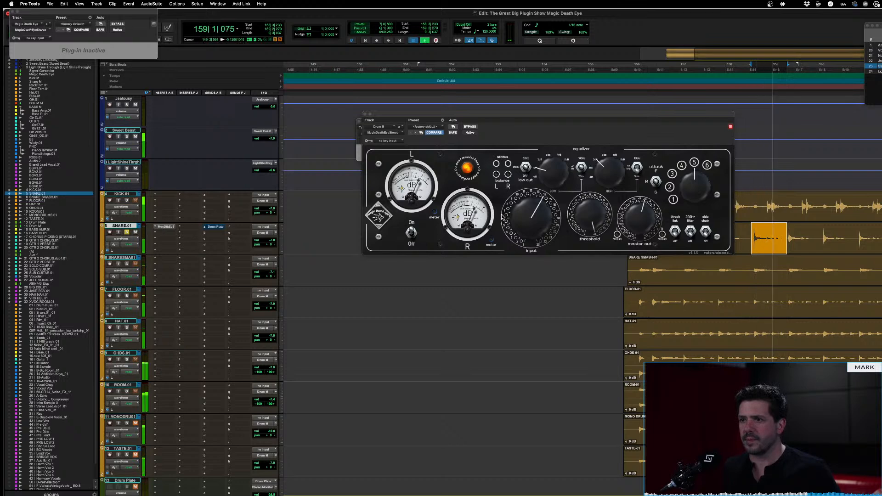
pyautogui.press('space')
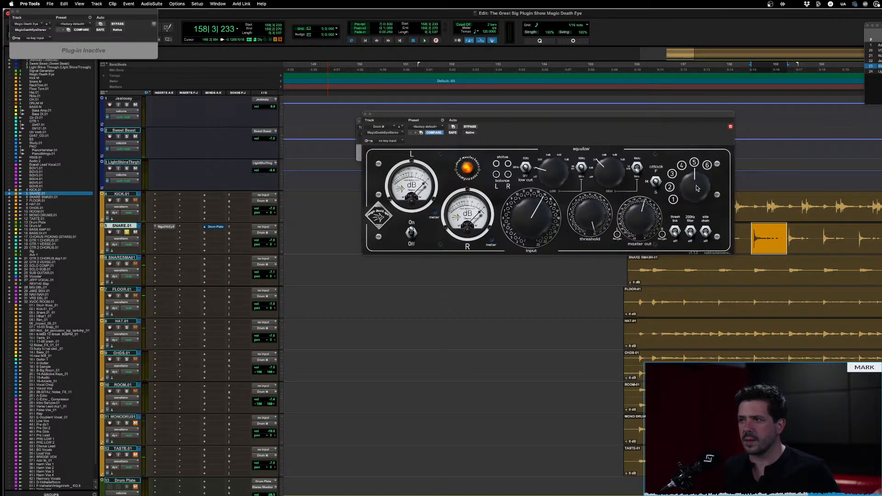
# Compare the snare hit at release position 6 with the same hit back at position 5
pyautogui.moveTo(697, 188); pyautogui.dragTo(710, 41)
pyautogui.press('space')
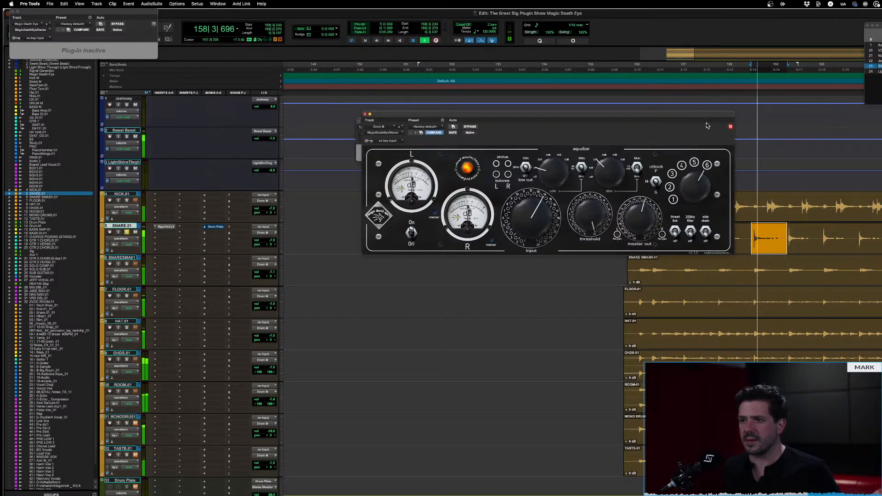
pyautogui.press('space')
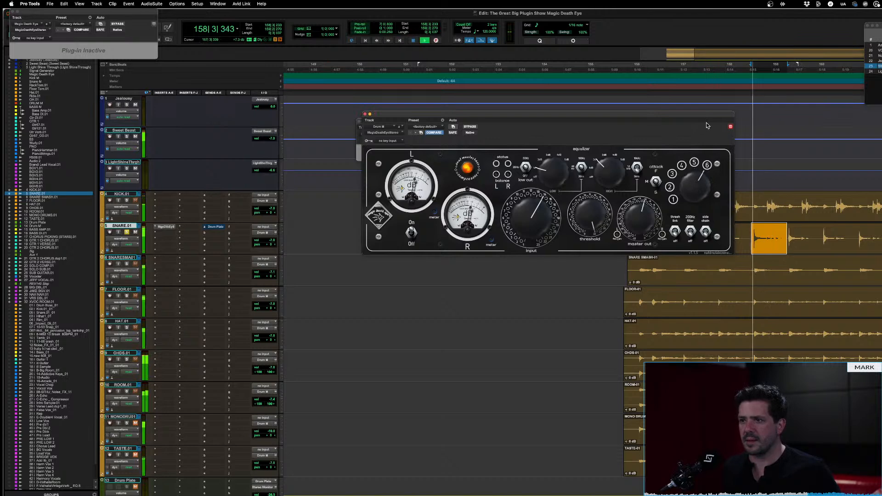
pyautogui.press('space')
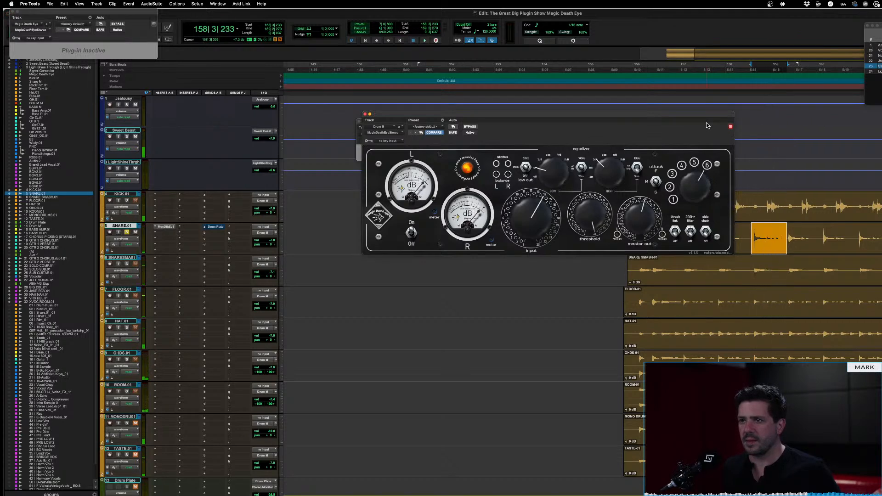
pyautogui.moveTo(702, 182); pyautogui.dragTo(701, 206)
pyautogui.press('space')
pyautogui.press('space')
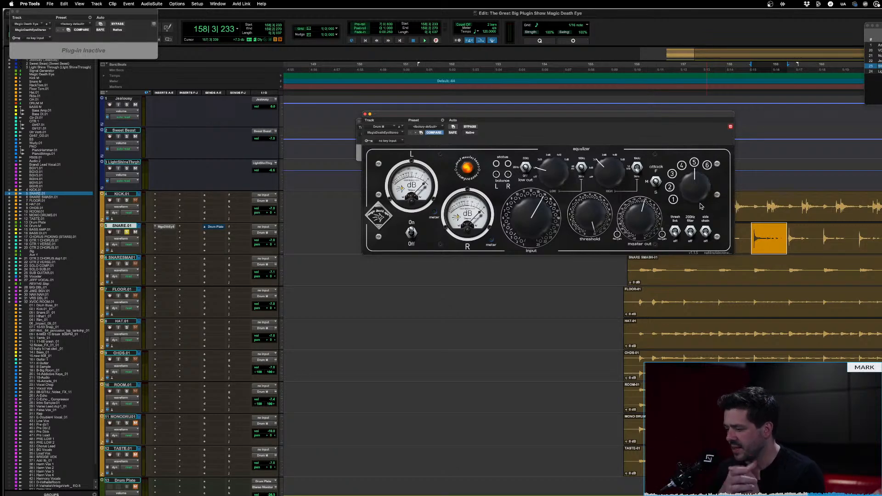
# Switch to the MagicDeathEyeStereo manual in Preview and search it for "dual release"
pyautogui.press('super+Tab')
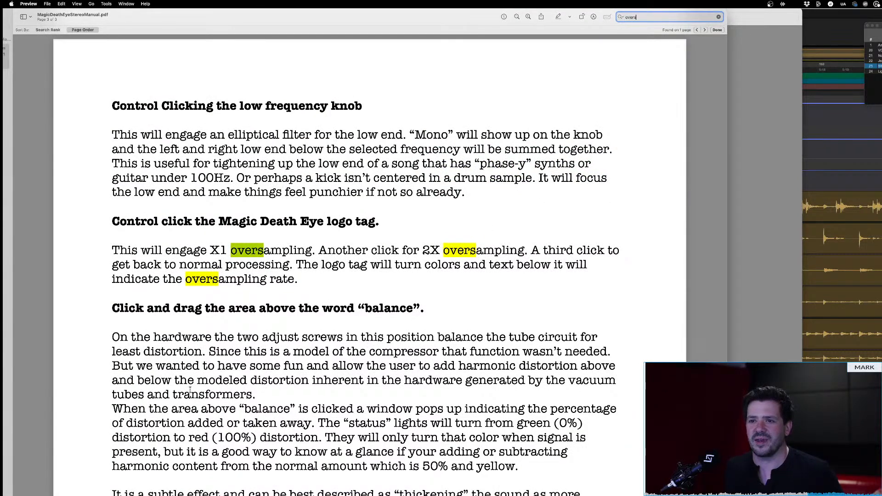
pyautogui.press('BackSpace')
pyautogui.press('BackSpace')
pyautogui.press('BackSpace')
pyautogui.press('BackSpace')
pyautogui.press('BackSpace')
pyautogui.write('dual')
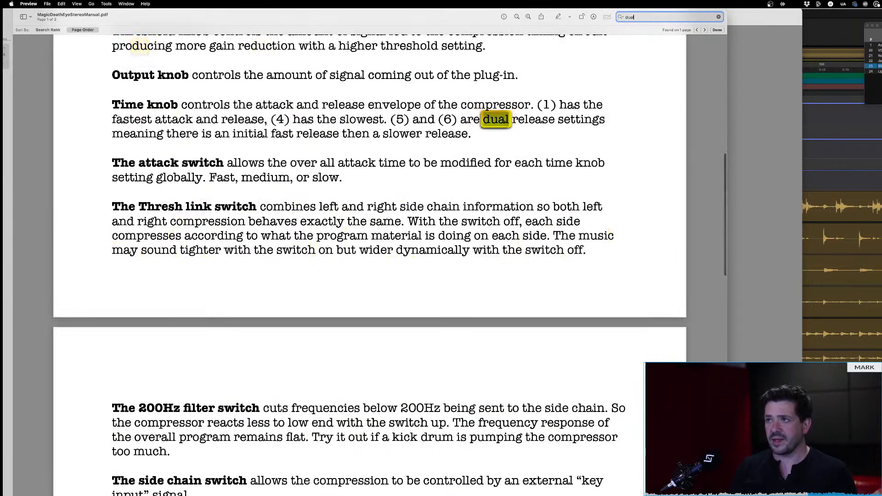
pyautogui.write(' relea')
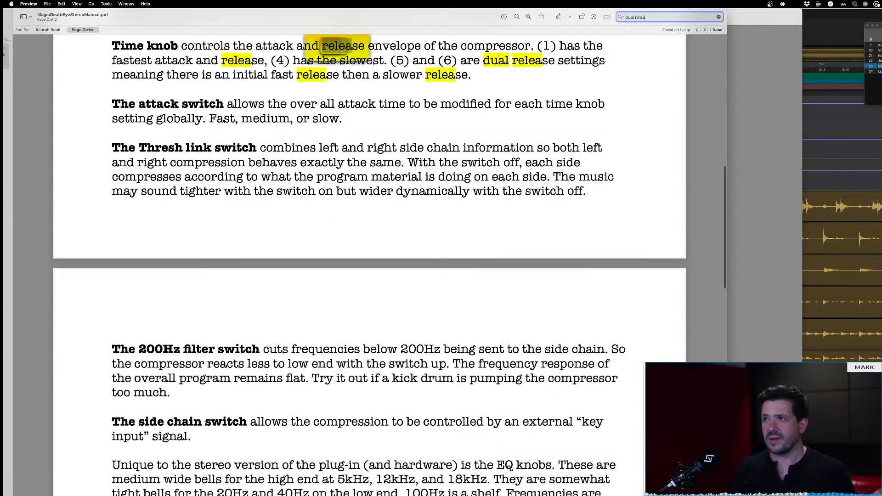
pyautogui.write('se')
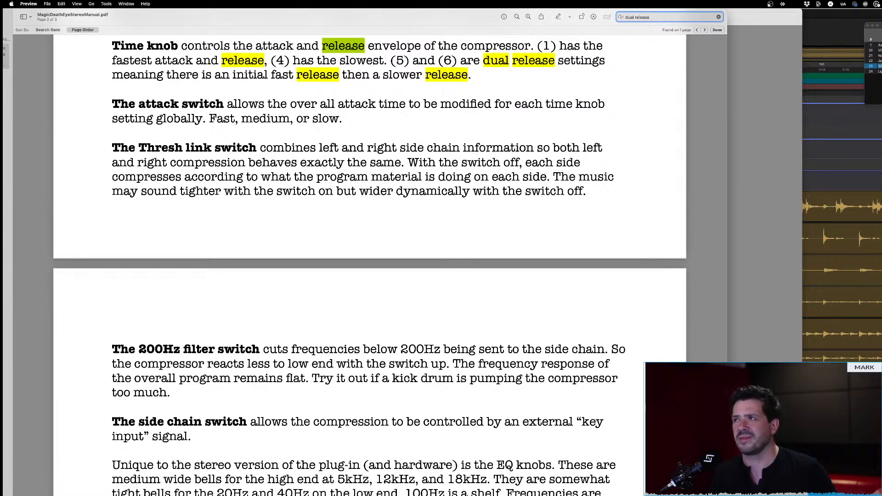
pyautogui.press('Return')
# Switch back to Pro Tools, remove the MagicDeathEye compressor from SNARE.01, and close the Drum M compressor window
pyautogui.press('super+Tab')
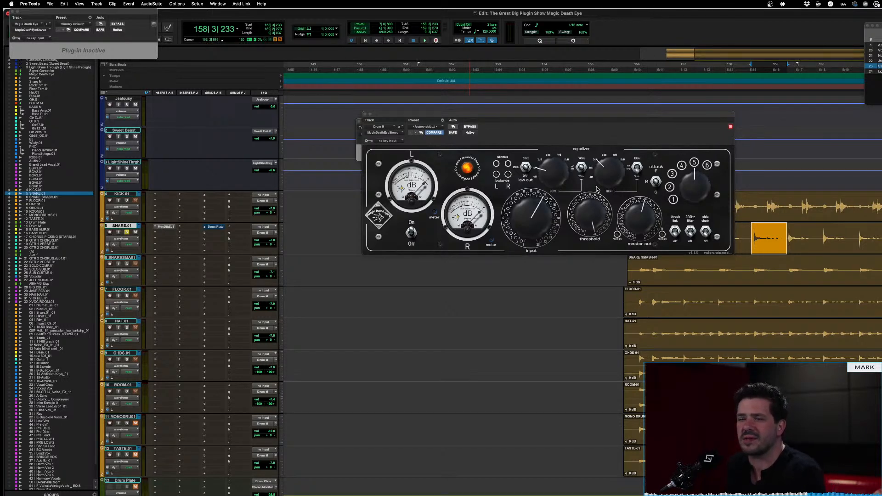
pyautogui.click(155, 230)
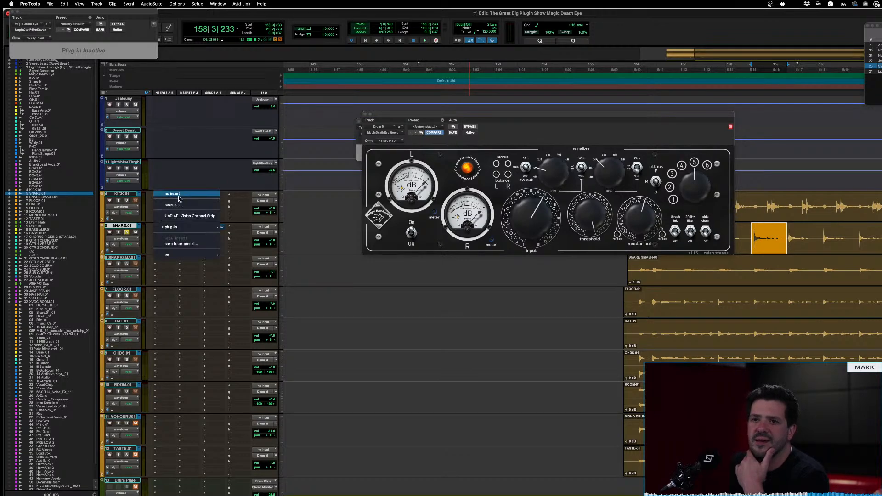
pyautogui.click(181, 199)
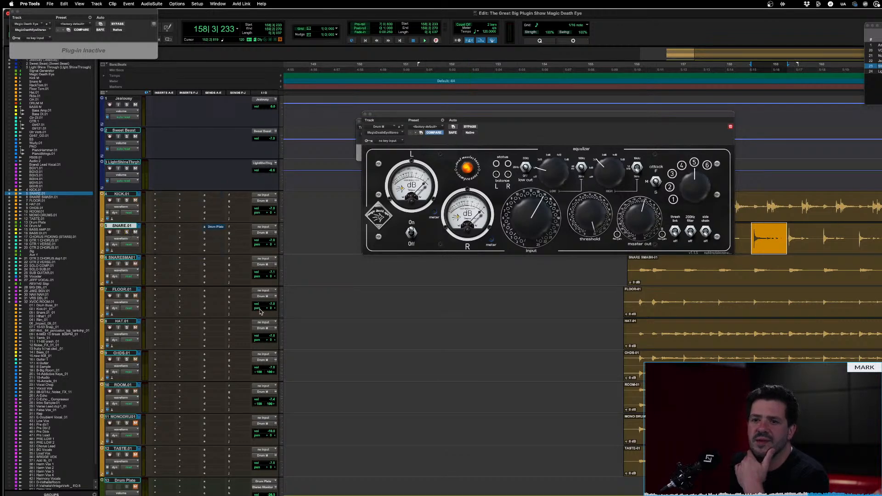
pyautogui.scroll(-5, 259, 311)
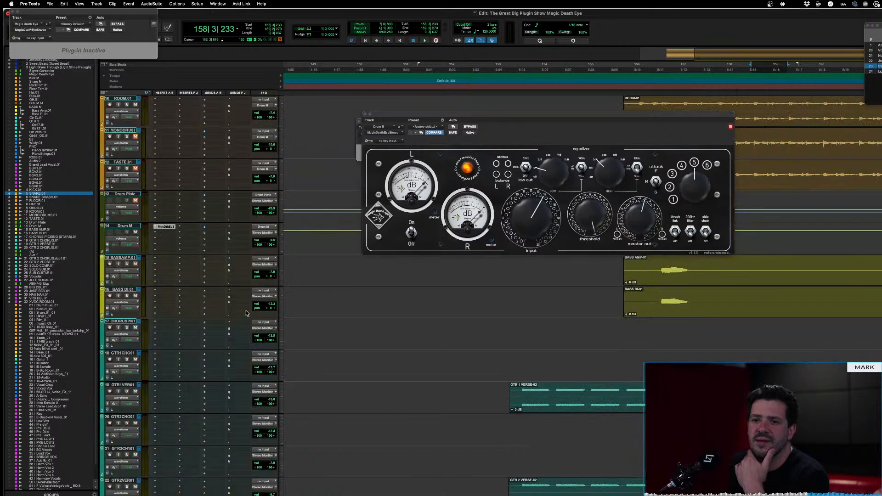
pyautogui.click(164, 227)
pyautogui.keyDown('ctrl'); pyautogui.keyDown('super'); pyautogui.click(163, 227); pyautogui.keyUp('super'); pyautogui.keyUp('ctrl')
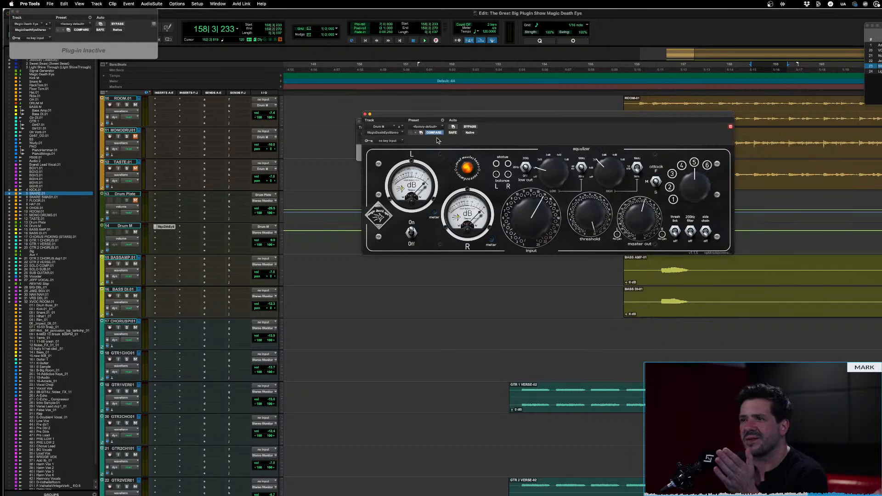
pyautogui.click(365, 117)
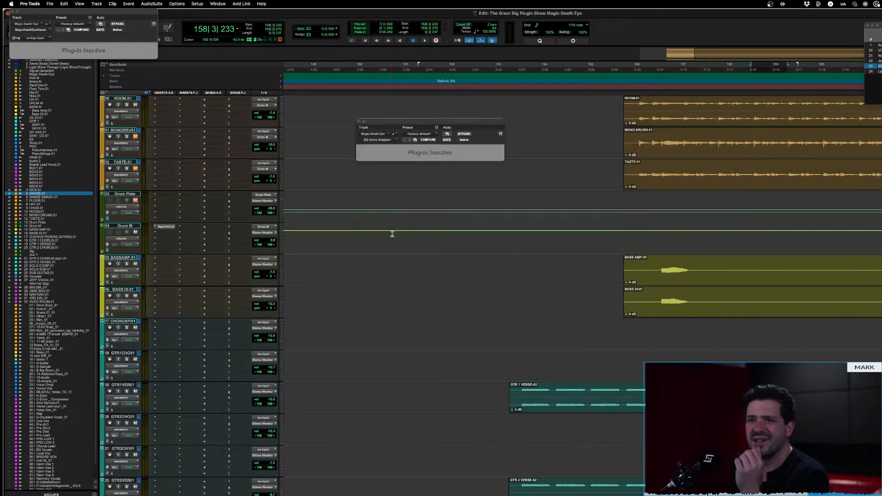
# Insert the MagicDeathEyeStereo compressor on the Master 1 track, finding it with the search term "magic"
pyautogui.scroll(-10, 393, 259)
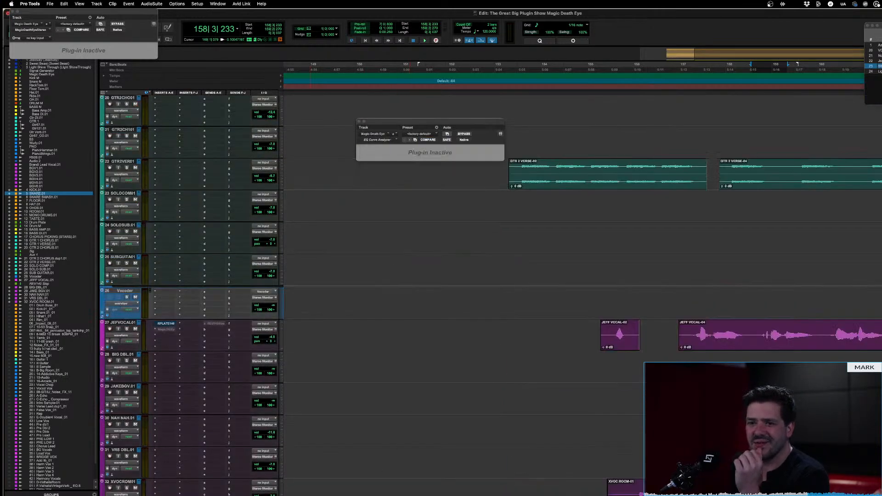
pyautogui.click(158, 488)
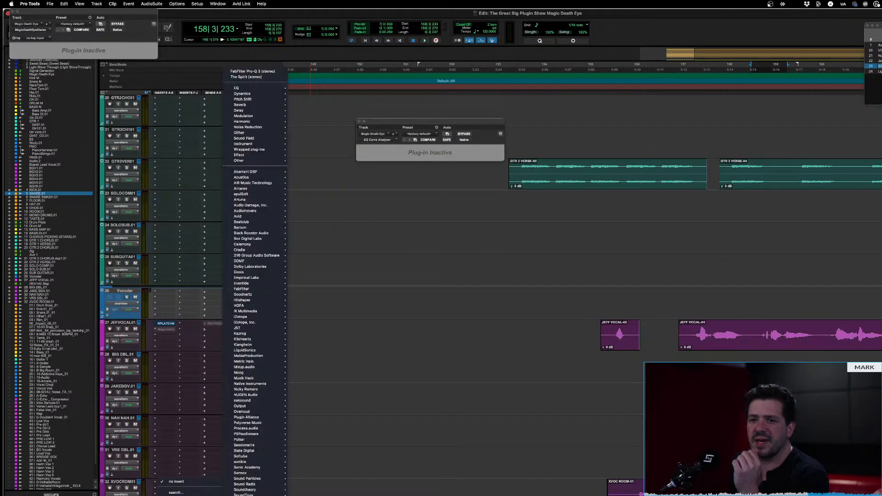
pyautogui.click(192, 493)
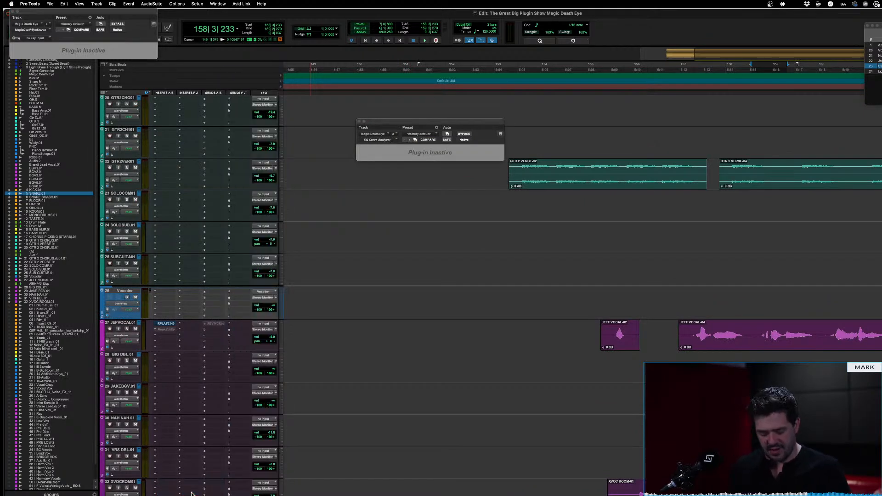
pyautogui.click(192, 493)
pyautogui.write('magic')
pyautogui.press('Return')
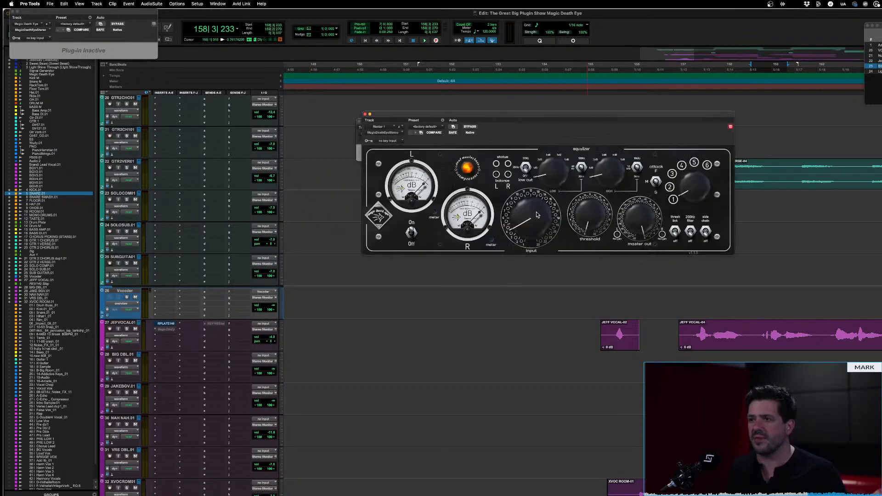
# Switch to the manual in Preview, search for "clipping" and examine the section on linking the input and output knobs
pyautogui.press('super+Tab')
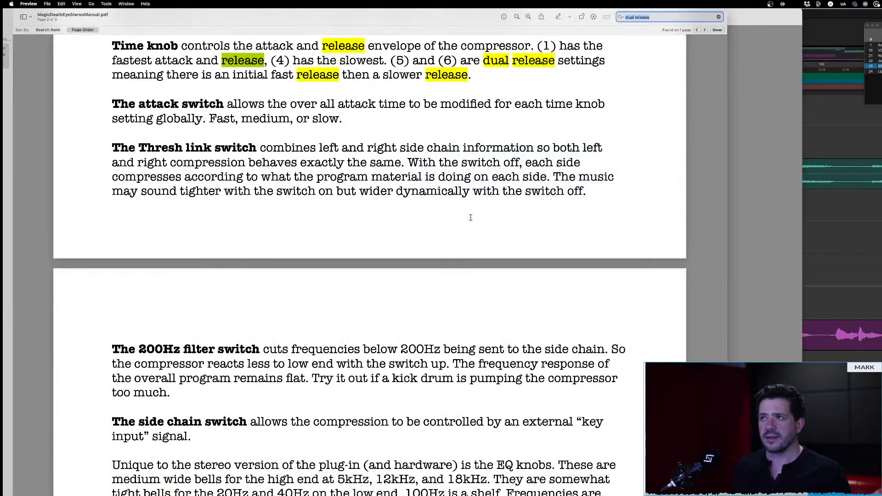
pyautogui.write('clipping')
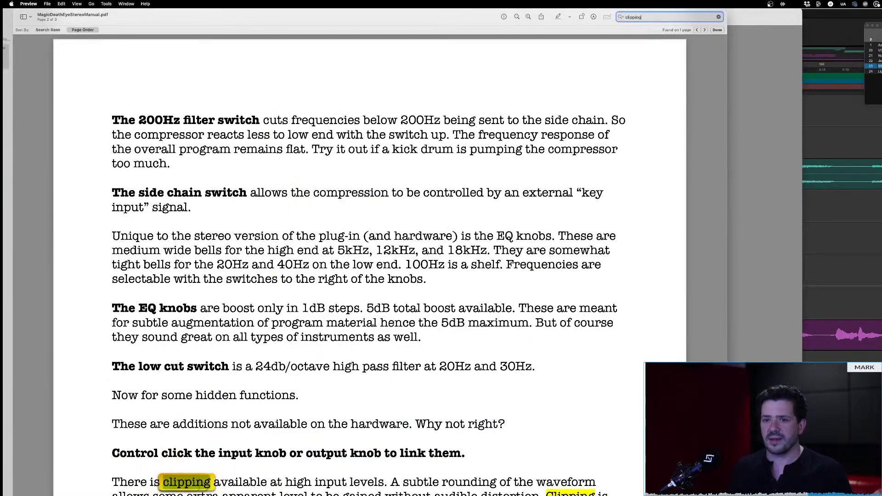
pyautogui.scroll(-4, 298, 413)
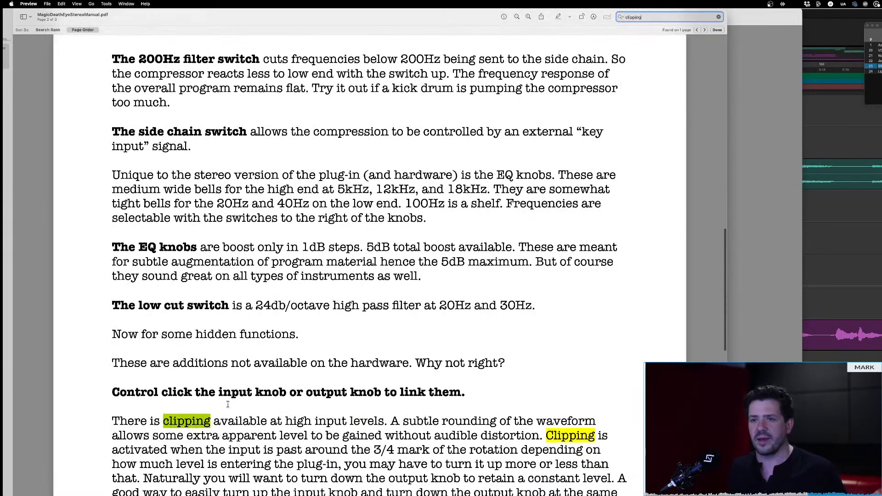
pyautogui.moveTo(140, 361); pyautogui.dragTo(426, 332)
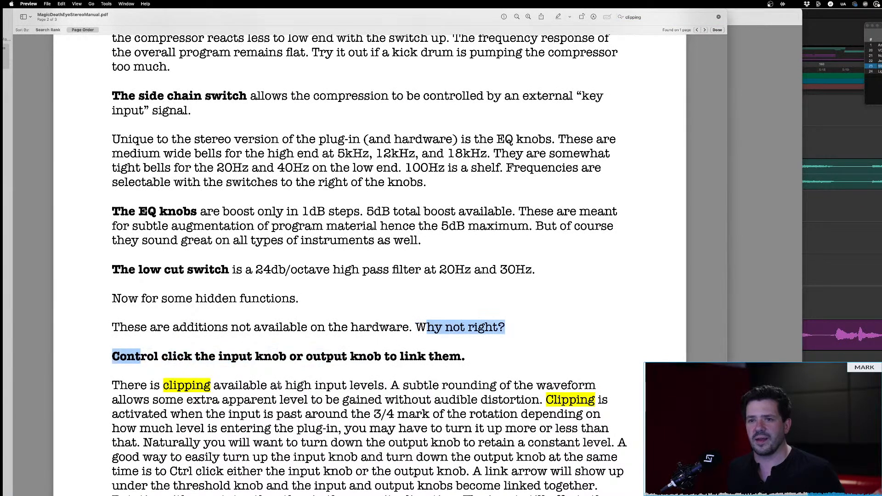
pyautogui.click(206, 363)
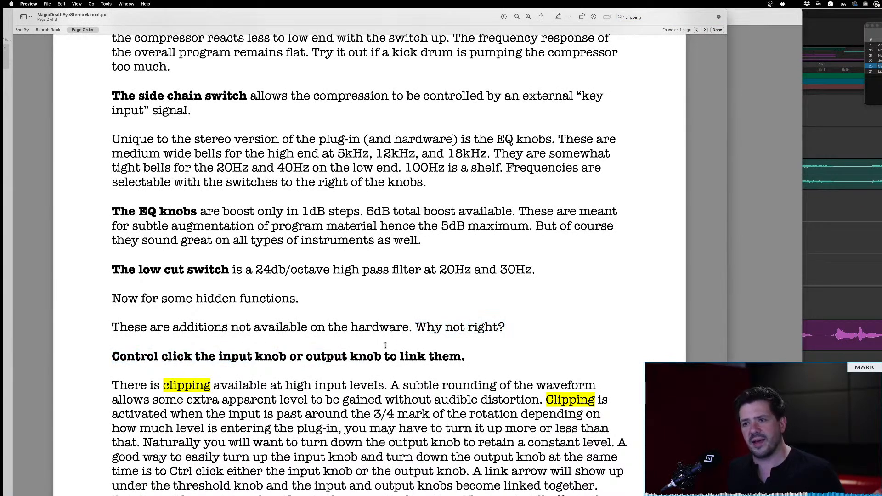
# Return to Pro Tools, sweep the linked input knob down and up against the master output, and restore the factory default preset
pyautogui.press('super+Tab')
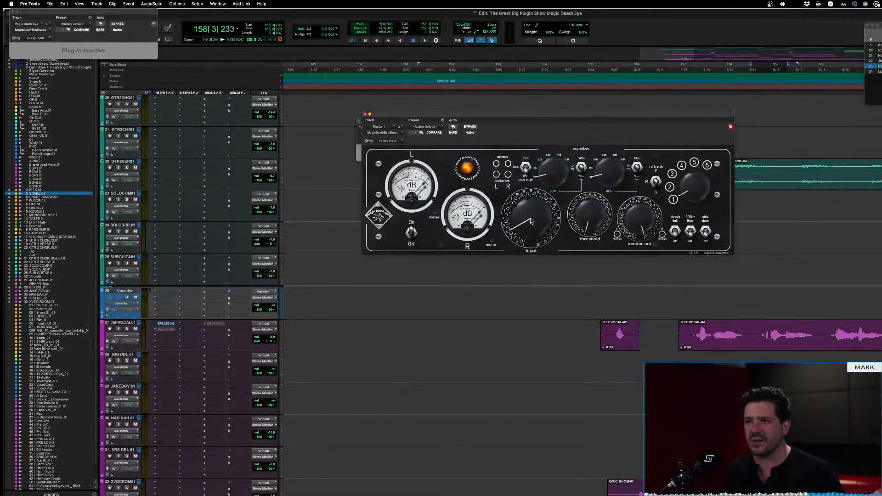
pyautogui.moveTo(530, 218)
pyautogui.mouseDown()
pyautogui.moveTo(531, 158)
pyautogui.moveTo(531, 212)
pyautogui.mouseUp()
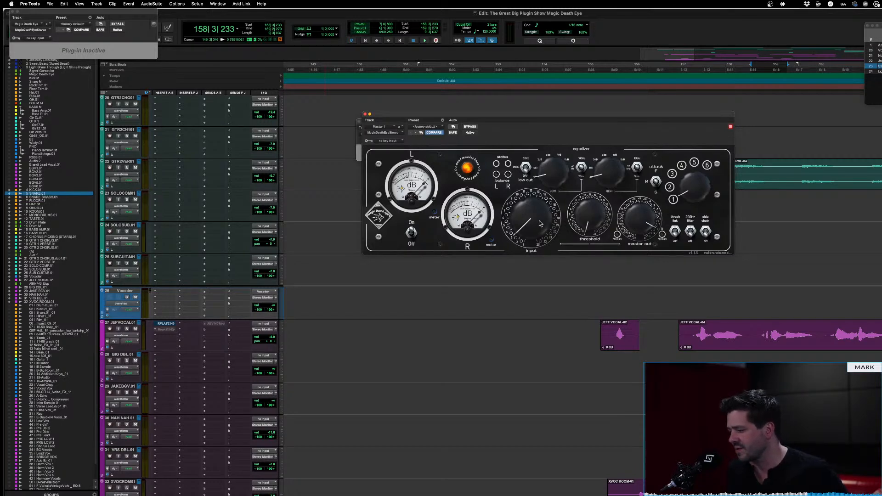
pyautogui.moveTo(531, 221); pyautogui.dragTo(530, 259)
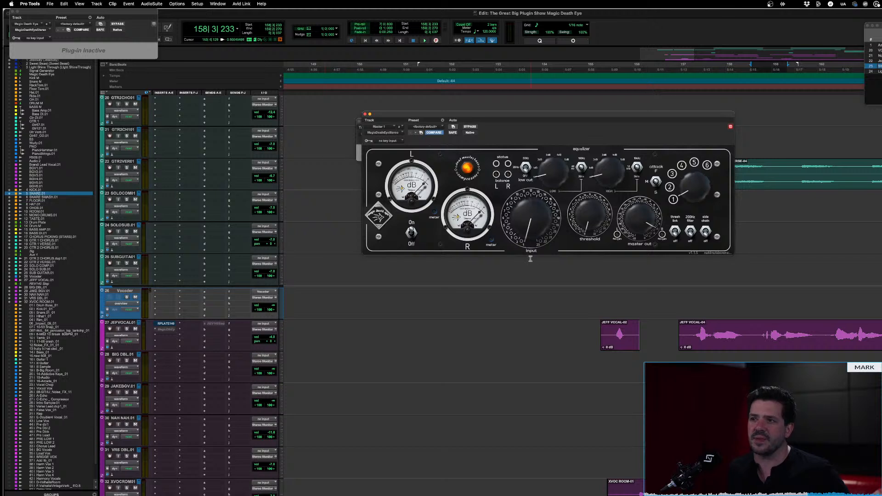
pyautogui.moveTo(547, 221); pyautogui.dragTo(547, 212)
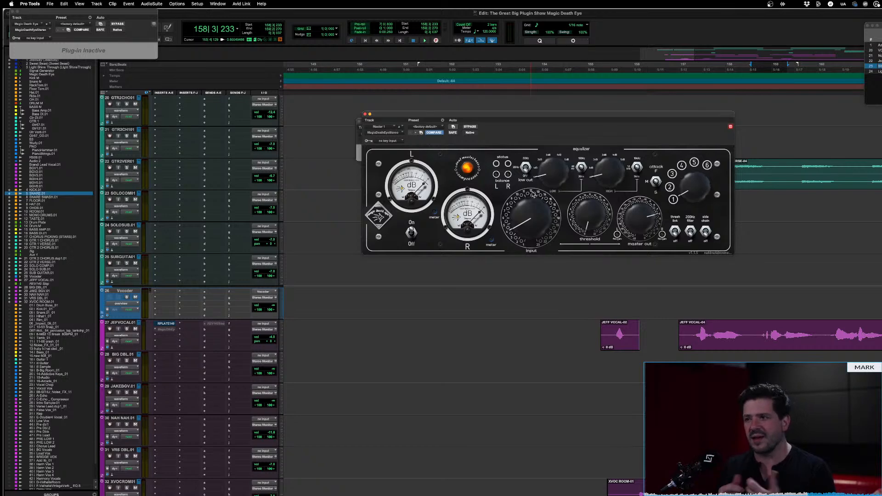
pyautogui.moveTo(540, 224); pyautogui.dragTo(533, 261)
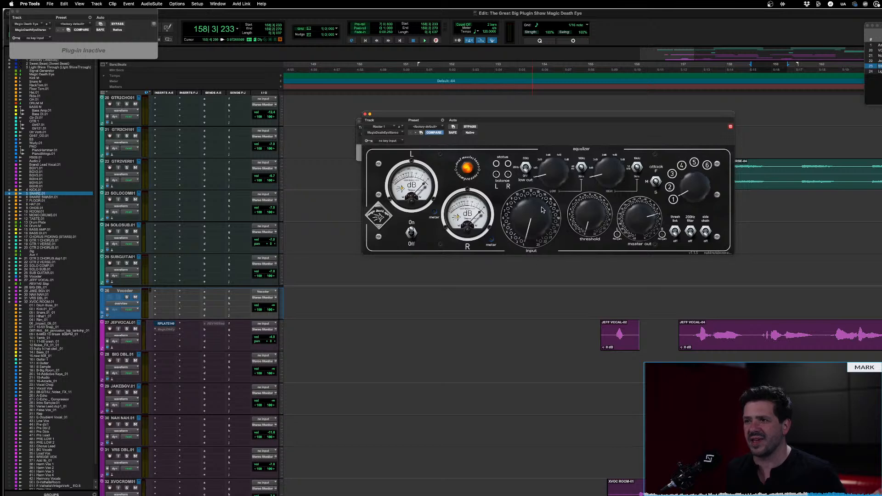
pyautogui.moveTo(543, 210); pyautogui.dragTo(542, 177)
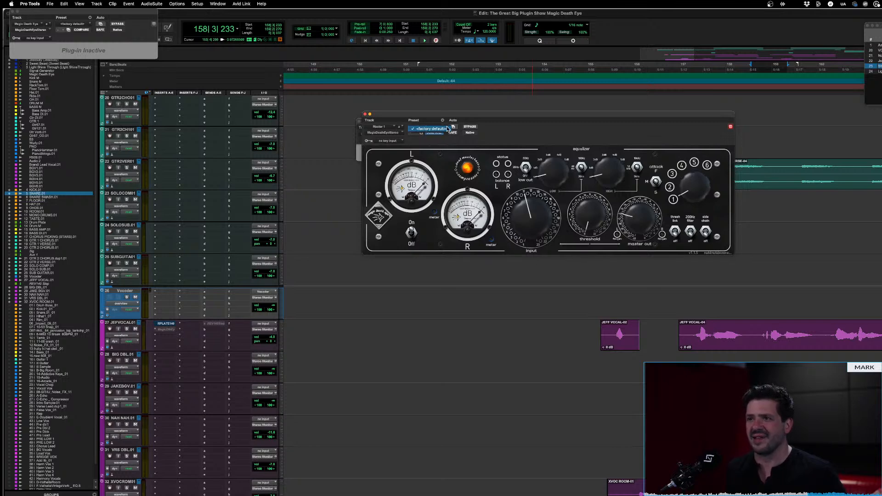
pyautogui.click(433, 133)
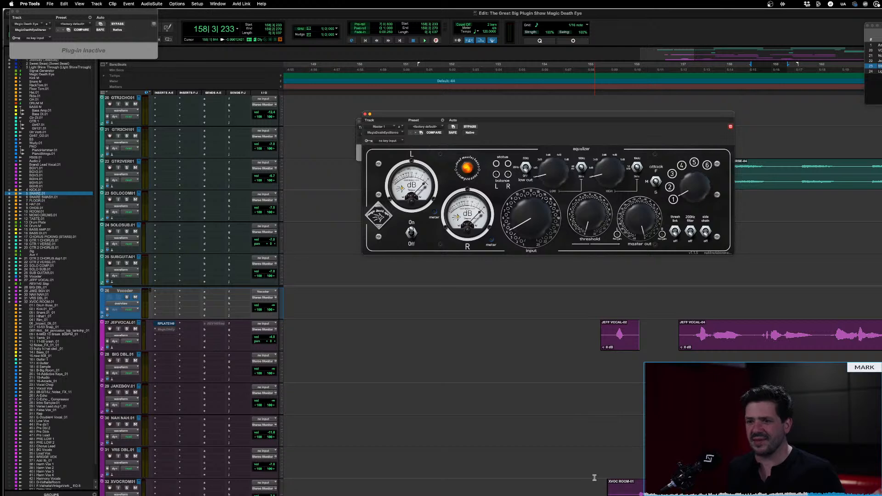
# Play the song from the XVOC ROOM-01 clip and inspect the REV PLATE-140 reverb on vocal track 27
pyautogui.click(618, 489)
pyautogui.press('space')
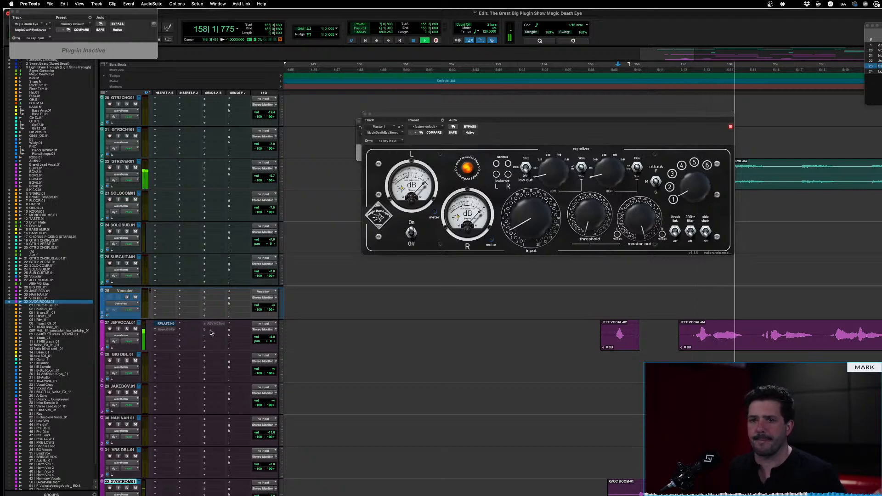
pyautogui.press('space')
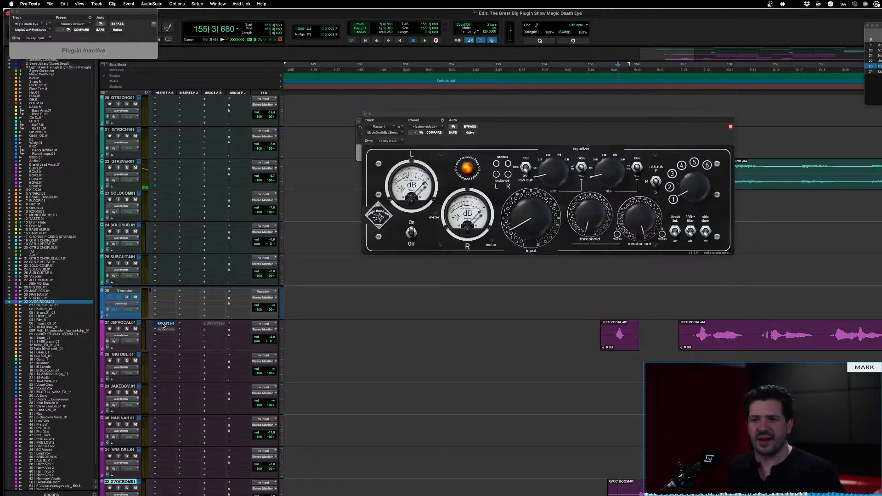
pyautogui.click(163, 324)
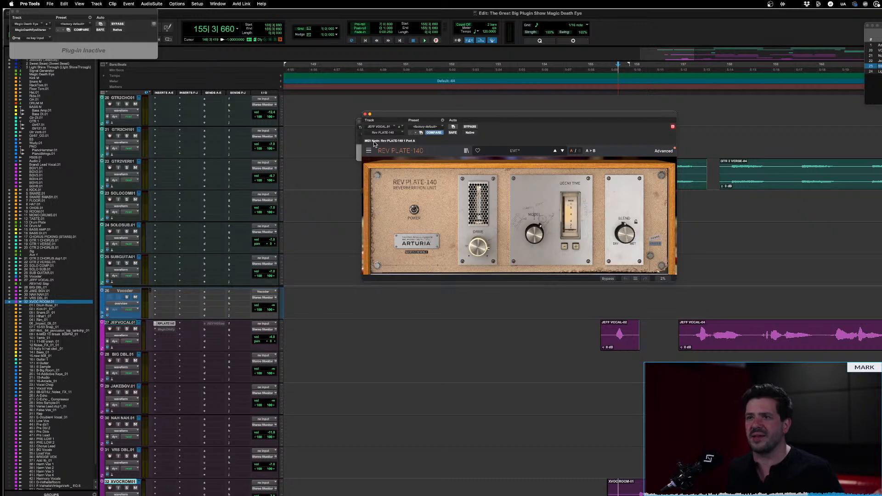
pyautogui.click(365, 114)
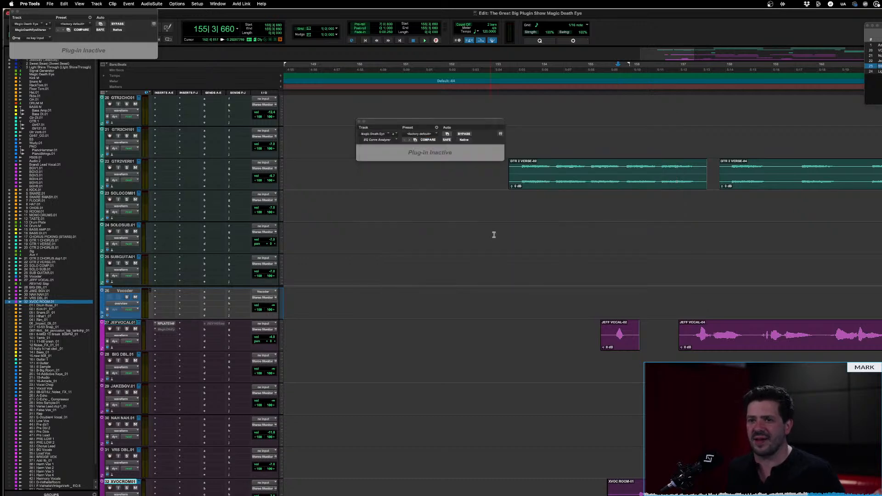
# Solo vocal track 27, play from the start of its longer clip, and bypass its REV PLATE-140 reverb
pyautogui.press('space')
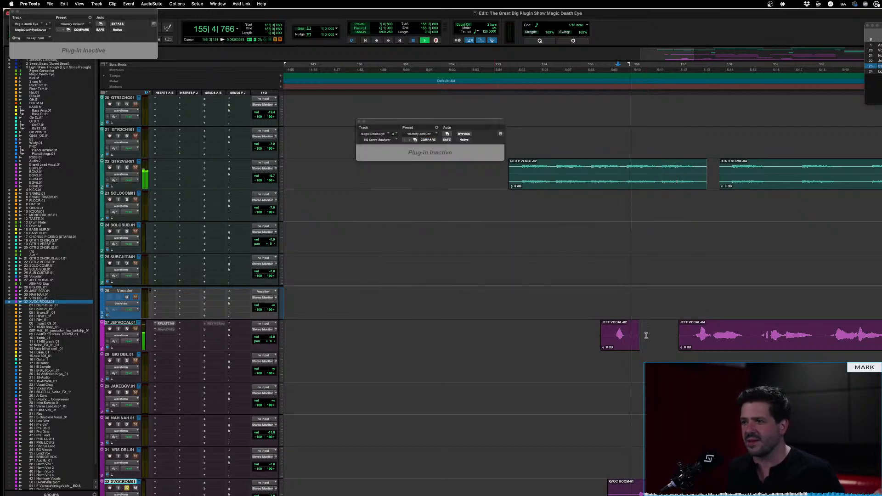
pyautogui.press('space')
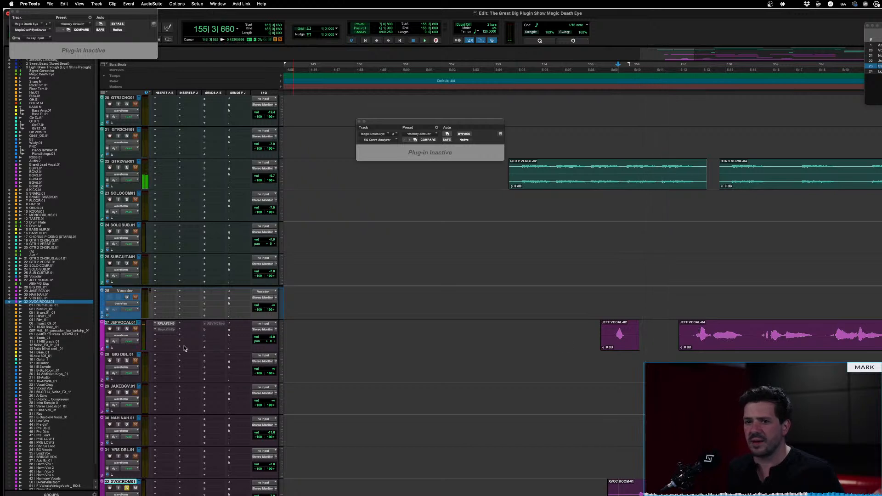
pyautogui.click(698, 336)
pyautogui.press('space')
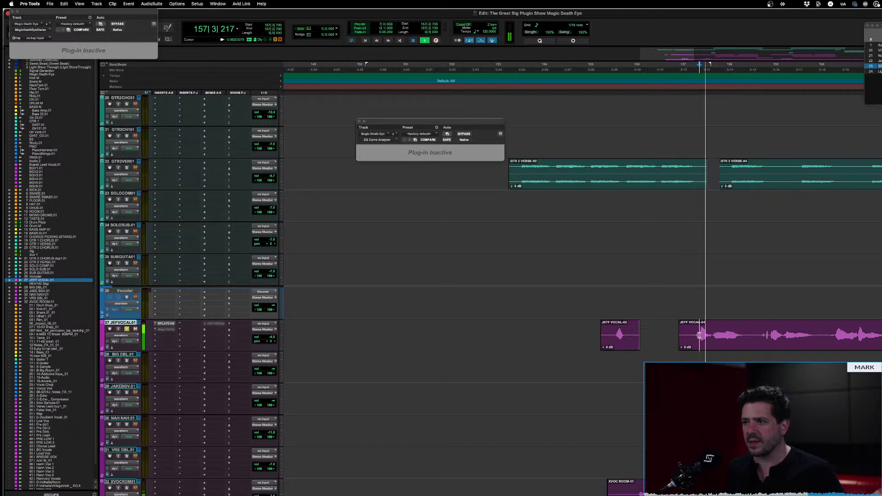
pyautogui.click(165, 323)
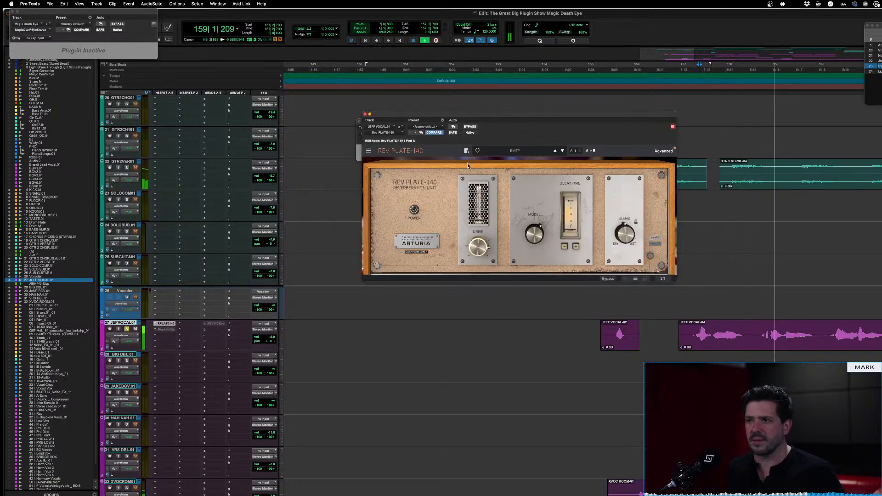
pyautogui.click(470, 127)
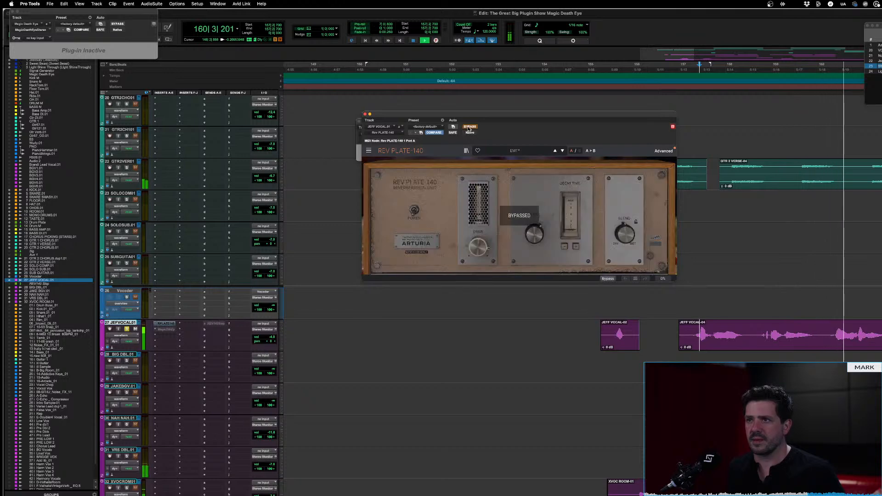
# Take the REV PLATE-140 reverb on vocal track 27 out of bypass, stop playback and close the plug-in
pyautogui.click(469, 127)
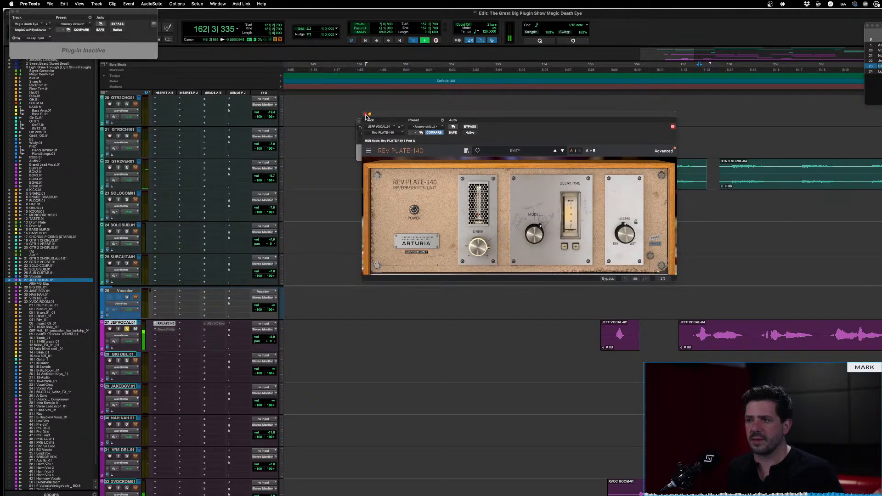
pyautogui.press('space')
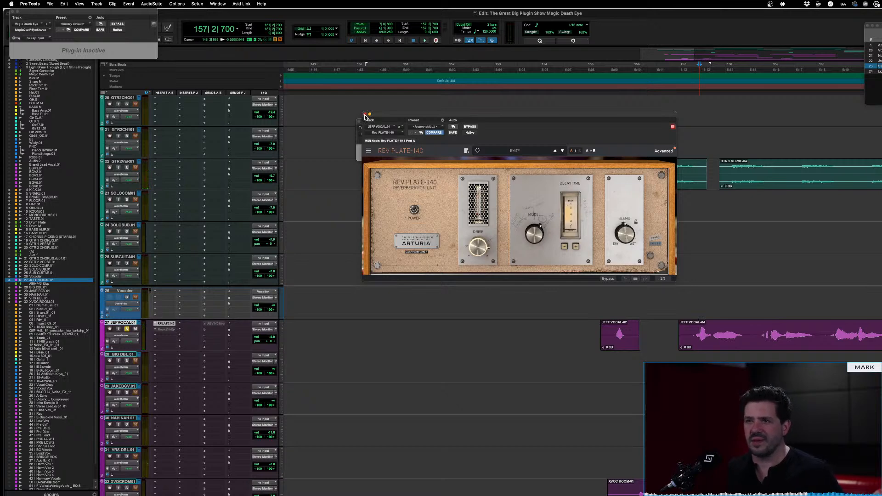
pyautogui.click(365, 115)
# Open MagicDeathEyeStereo on Master 1, play from the start of track 27's longer clip, and raise the linked input knob nearly fully
pyautogui.click(686, 326)
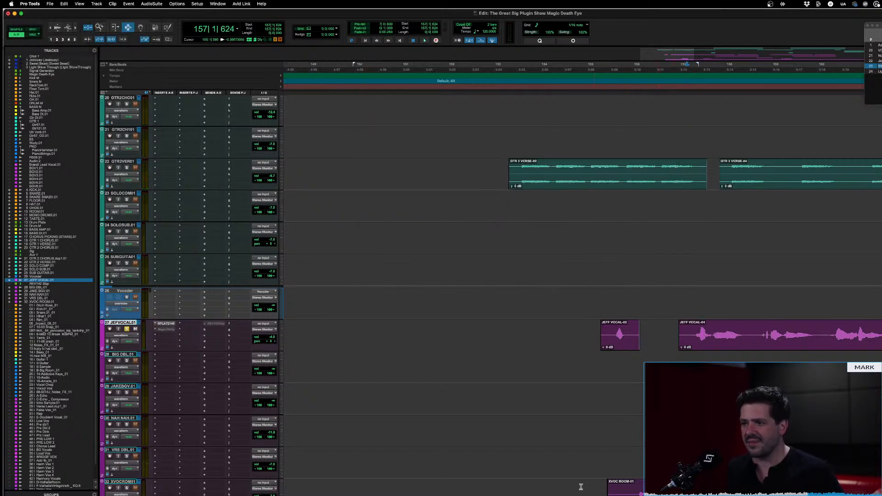
pyautogui.click(596, 494)
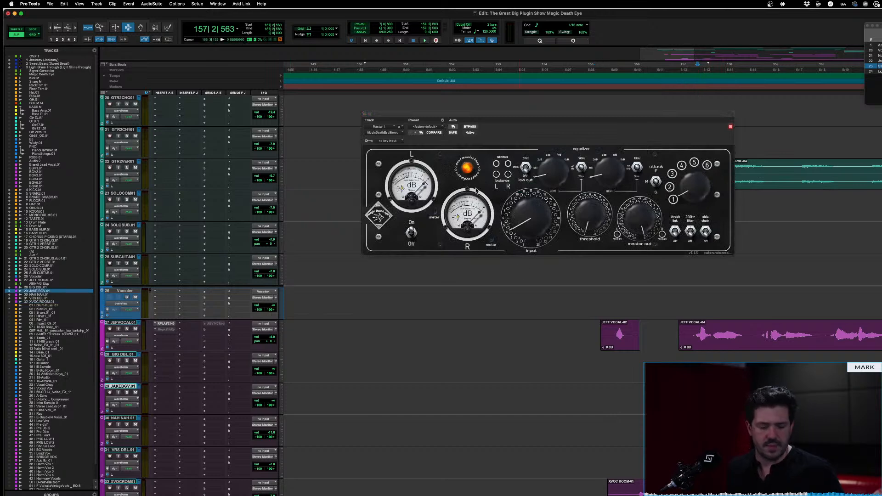
pyautogui.press('space')
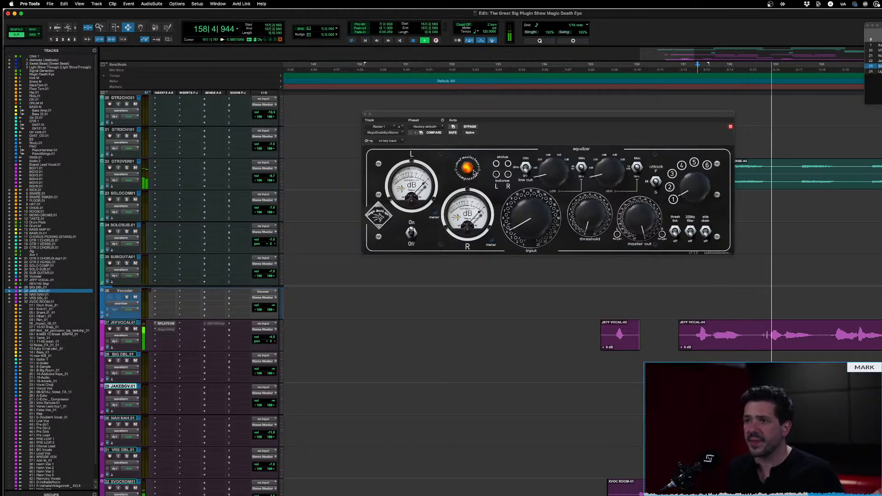
pyautogui.moveTo(528, 223); pyautogui.dragTo(529, 150)
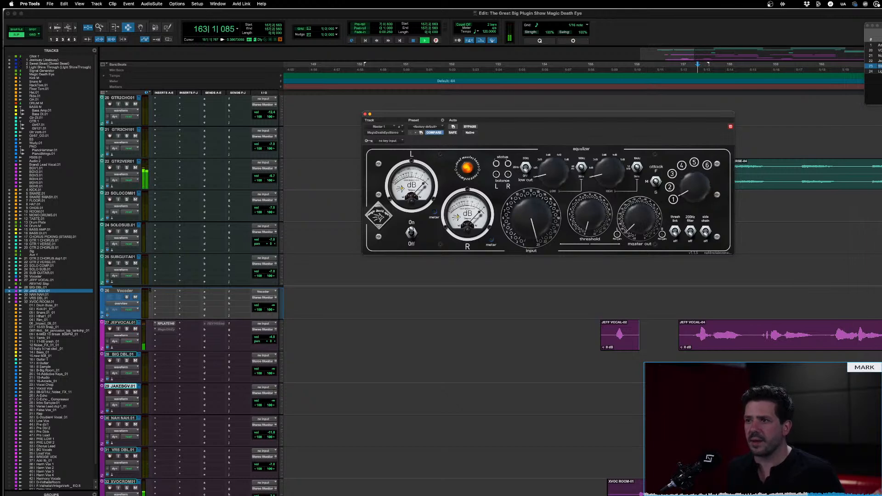
pyautogui.moveTo(531, 218); pyautogui.dragTo(531, 223)
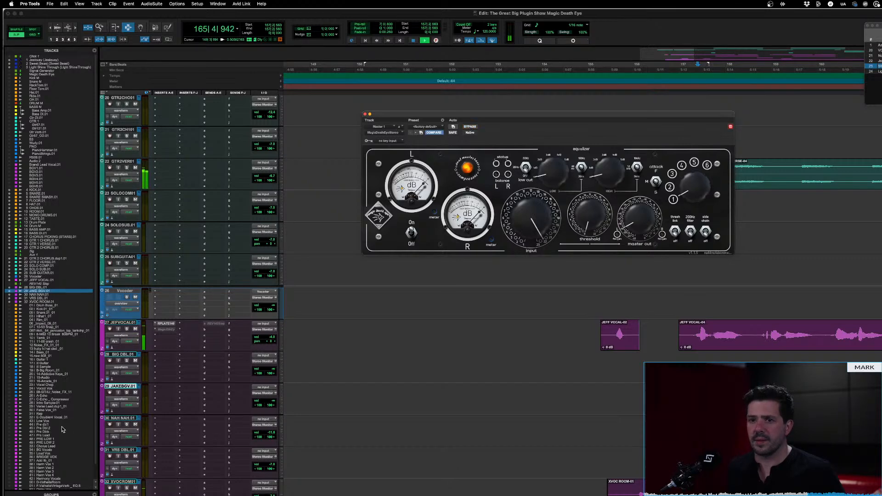
# Select vocal track 27, restart playback, and toggle the master MagicDeathEyeStereo bypass repeatedly to compare the clipped and clean sound
pyautogui.click(130, 323)
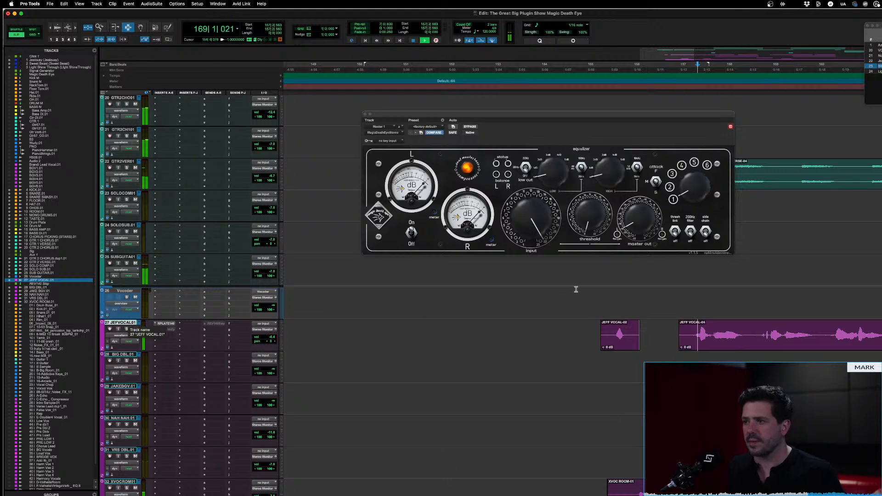
pyautogui.press('space')
pyautogui.press('space')
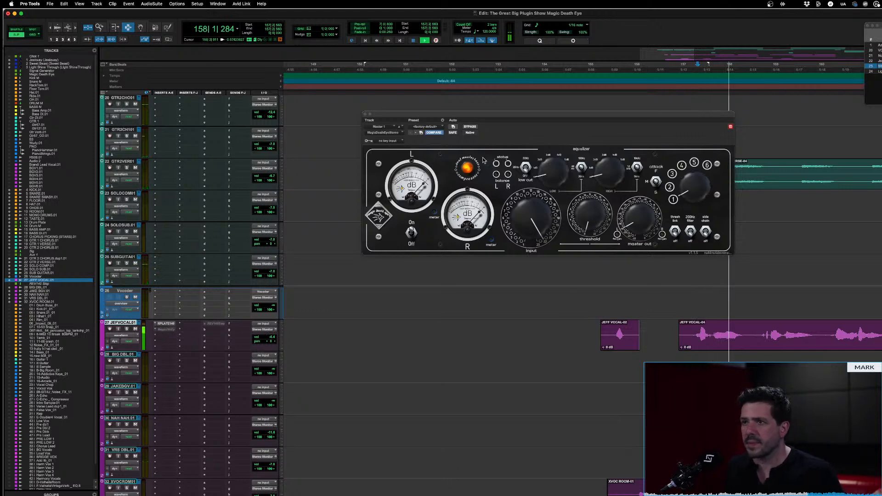
pyautogui.click(470, 128)
pyautogui.click(470, 127)
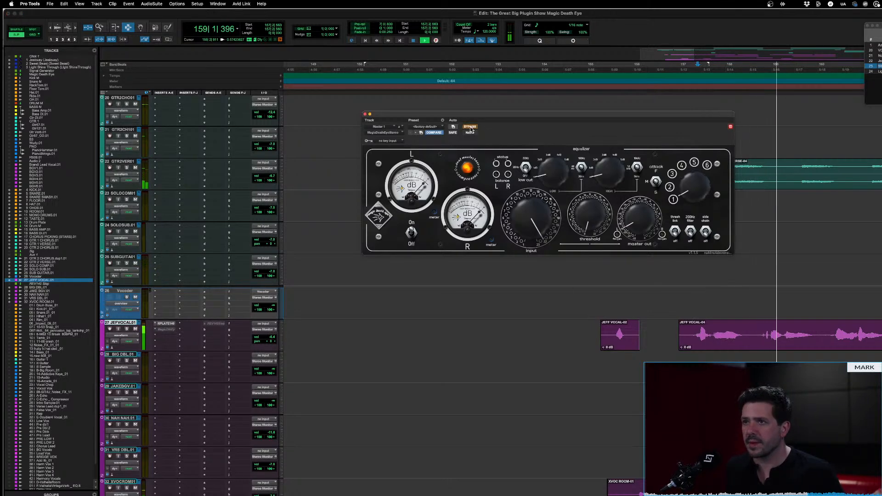
pyautogui.click(470, 127)
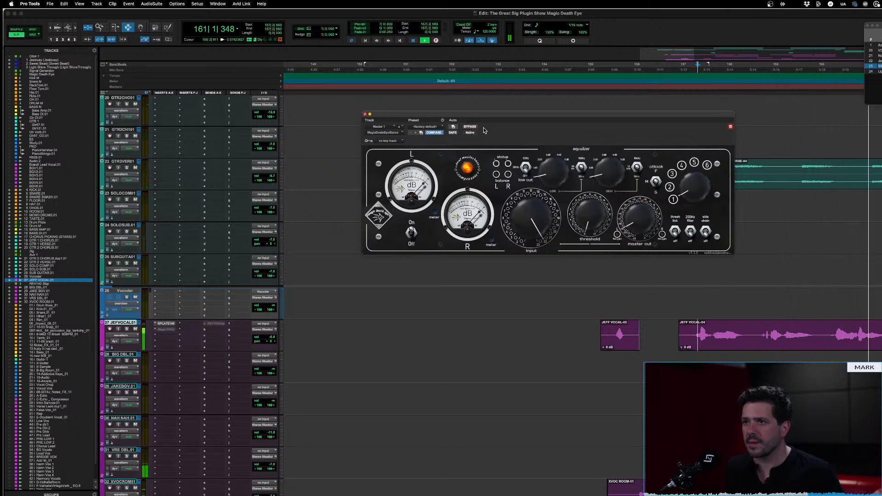
pyautogui.moveTo(497, 175)
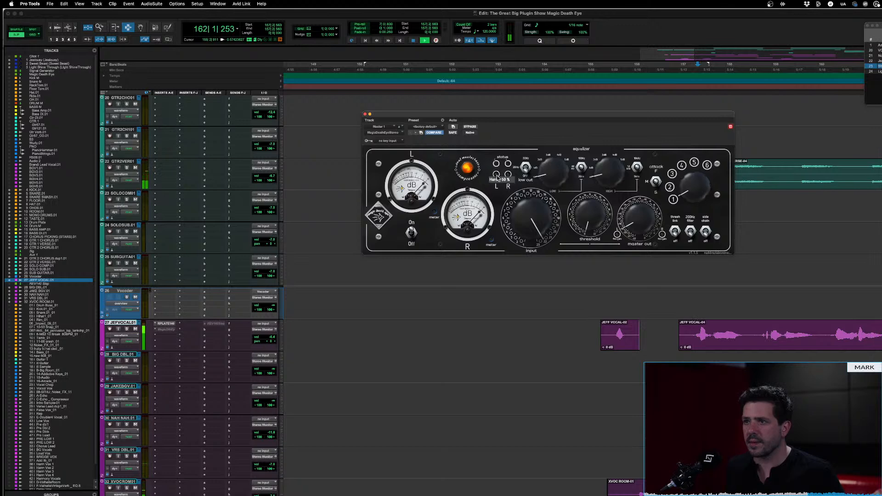
pyautogui.click(470, 127)
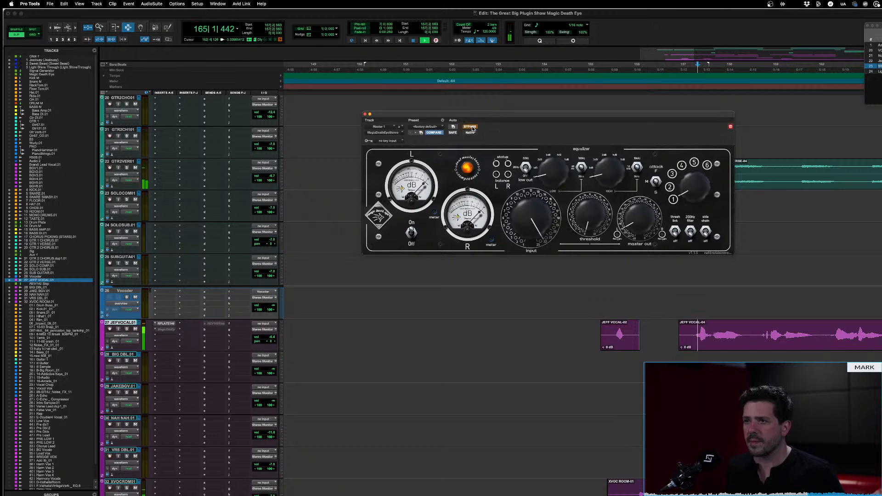
pyautogui.click(470, 127)
pyautogui.press('space')
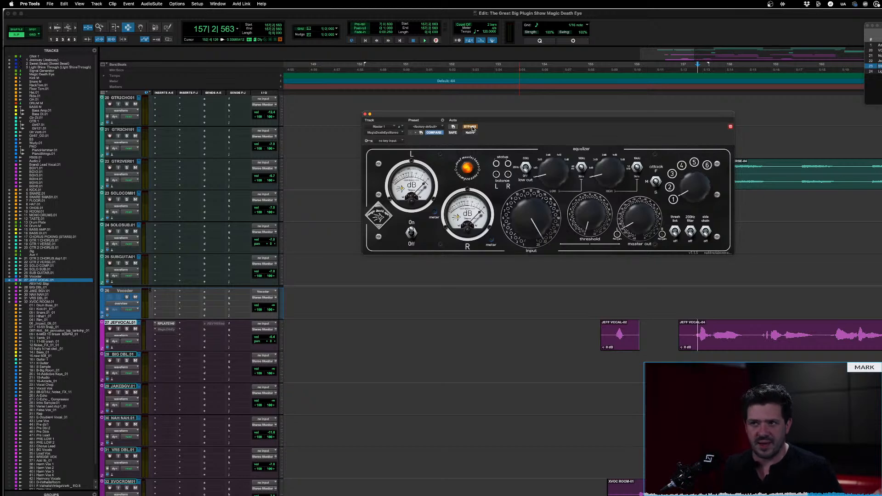
# Replay the passage for another bypass comparison, leaving MagicDeathEyeStereo active on the master with playback stopped
pyautogui.press('space')
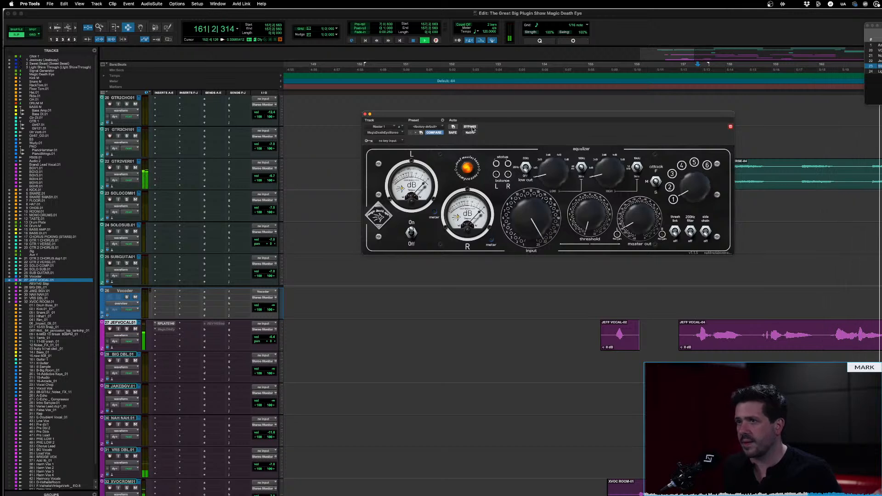
pyautogui.click(472, 129)
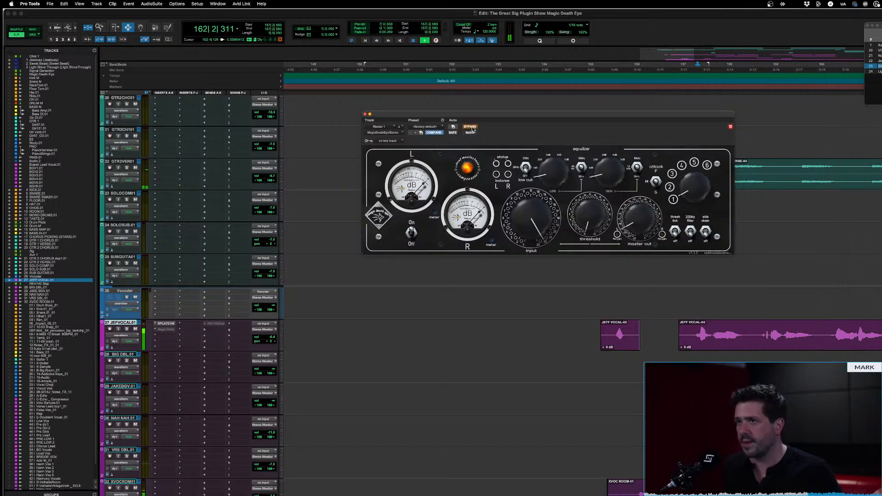
pyautogui.click(472, 129)
pyautogui.press('space')
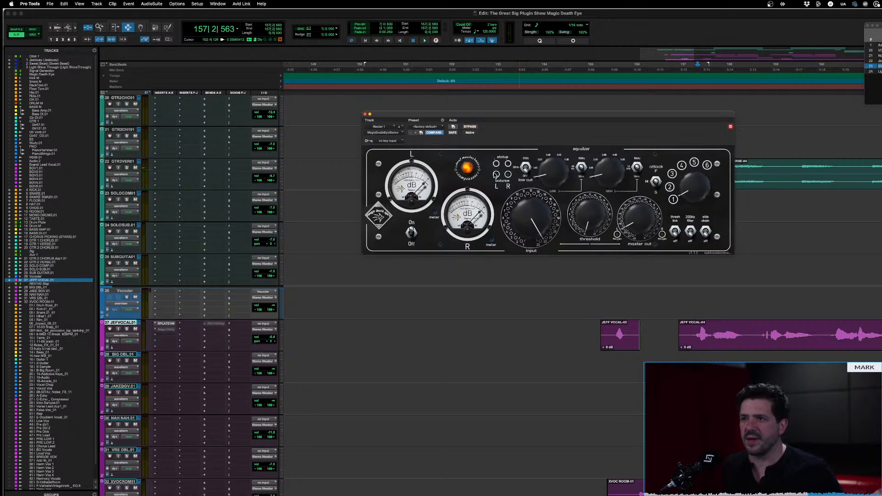
# Sweep the linked input knob up and down against the master output, leaving input at about ten o'clock
pyautogui.moveTo(495, 176)
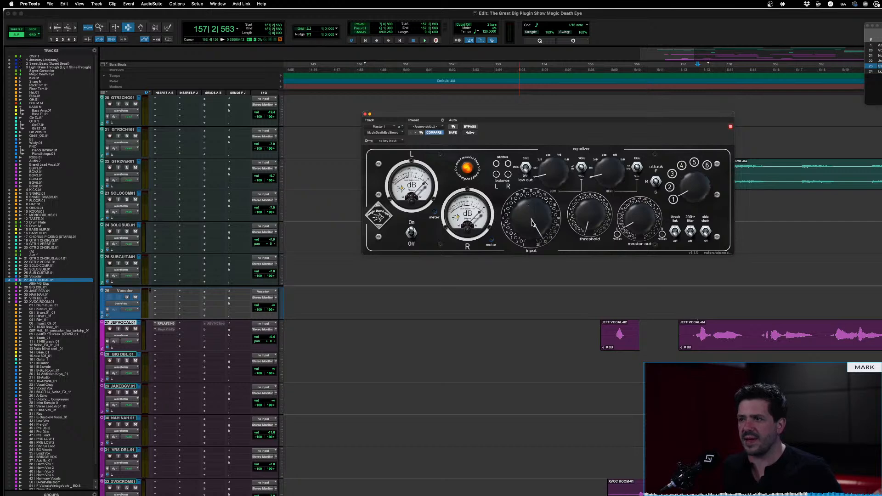
pyautogui.moveTo(532, 223); pyautogui.dragTo(532, 232)
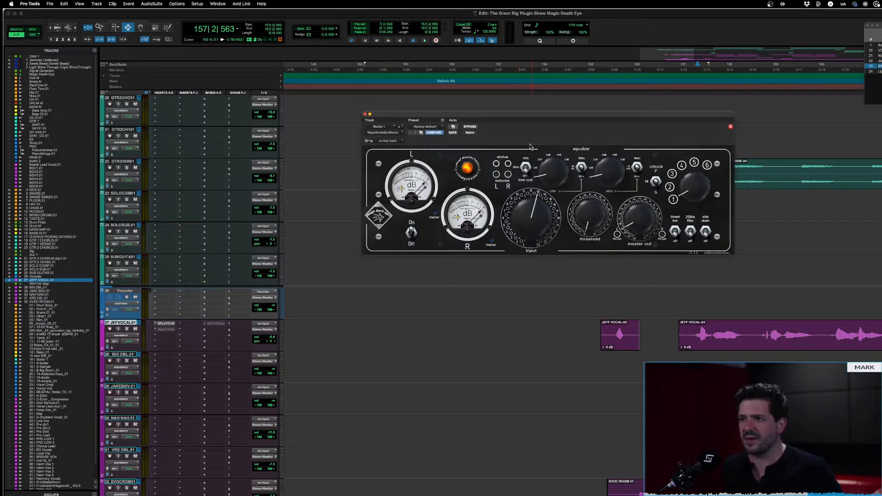
pyautogui.moveTo(529, 147); pyautogui.dragTo(533, 109)
pyautogui.moveTo(536, 209); pyautogui.dragTo(535, 269)
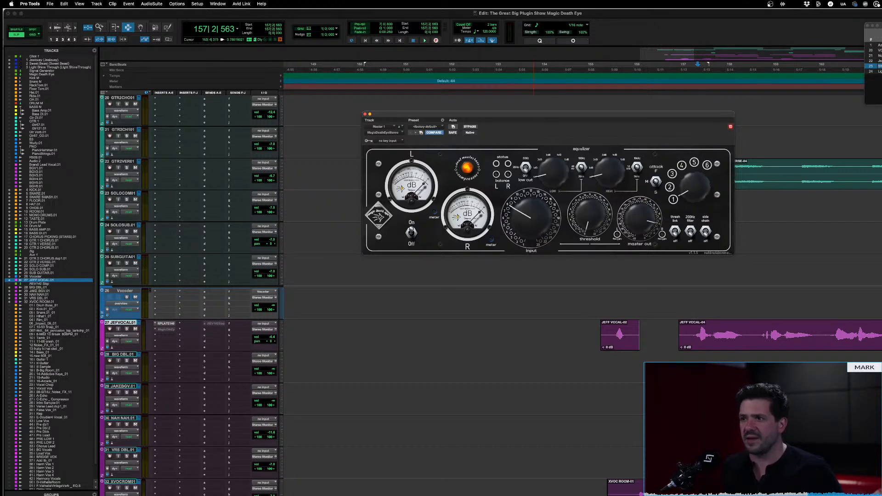
pyautogui.moveTo(531, 216); pyautogui.dragTo(531, 202)
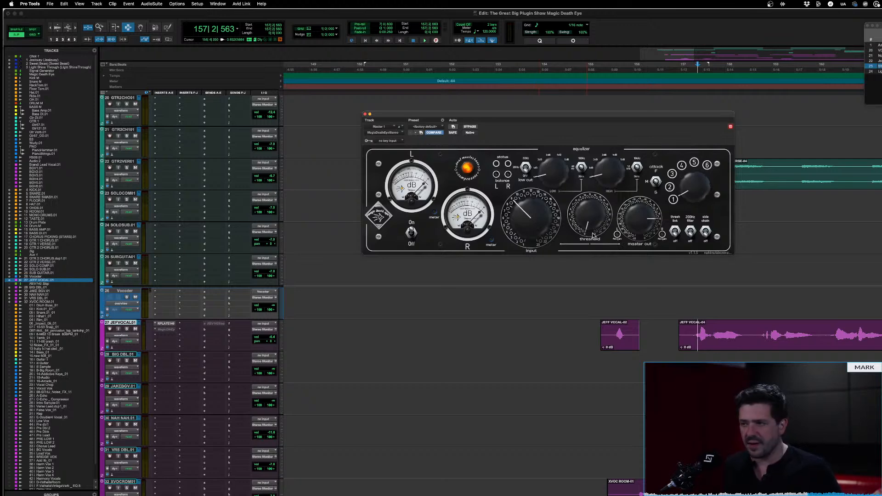
# Play the passage while raising the MagicDeathEyeStereo threshold, stop playback, and turn the threshold up further
pyautogui.press('space')
pyautogui.moveTo(599, 209); pyautogui.dragTo(594, 153)
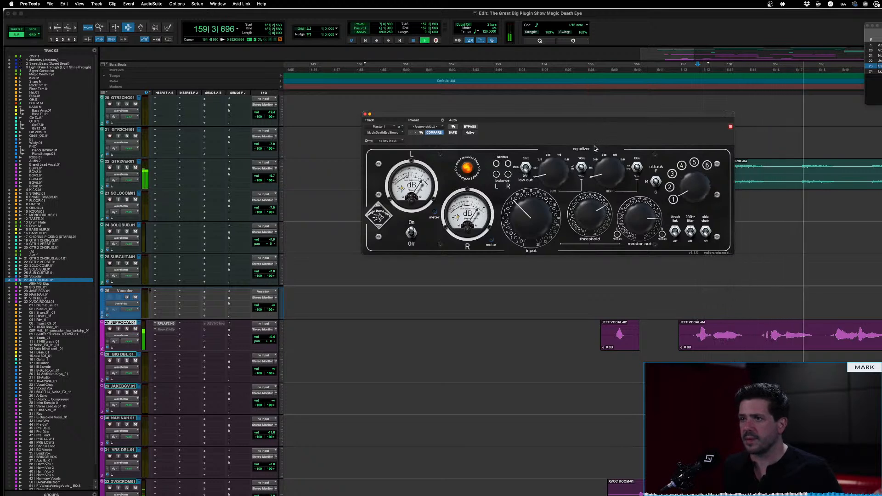
pyautogui.press('space')
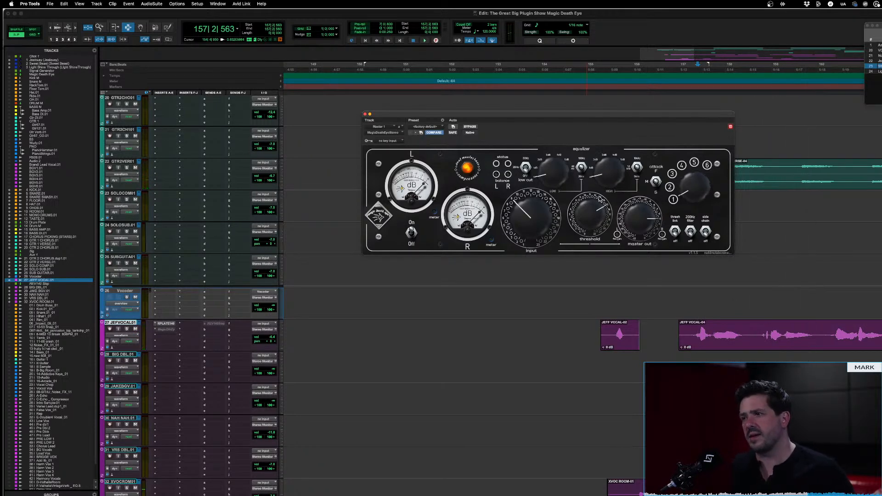
pyautogui.moveTo(594, 211); pyautogui.dragTo(595, 193)
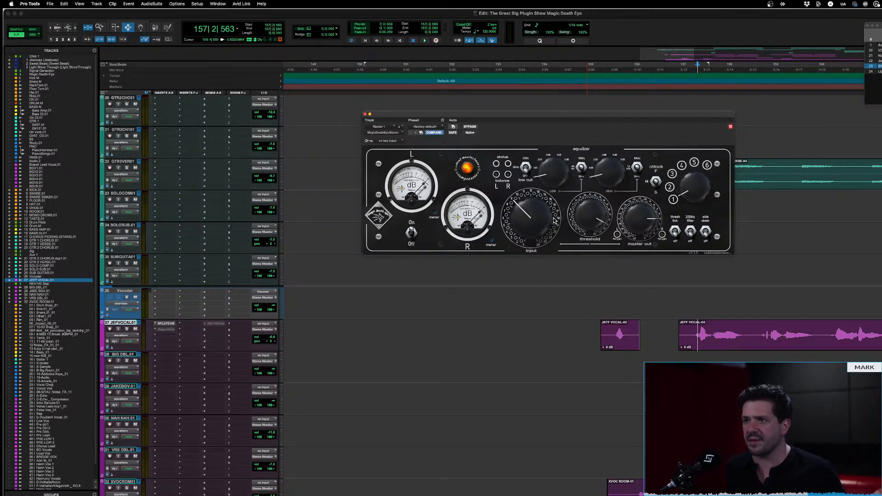
# During playback, step the six-position selector through 2 and 3, lower the threshold, and return the selector to 1
pyautogui.press('space')
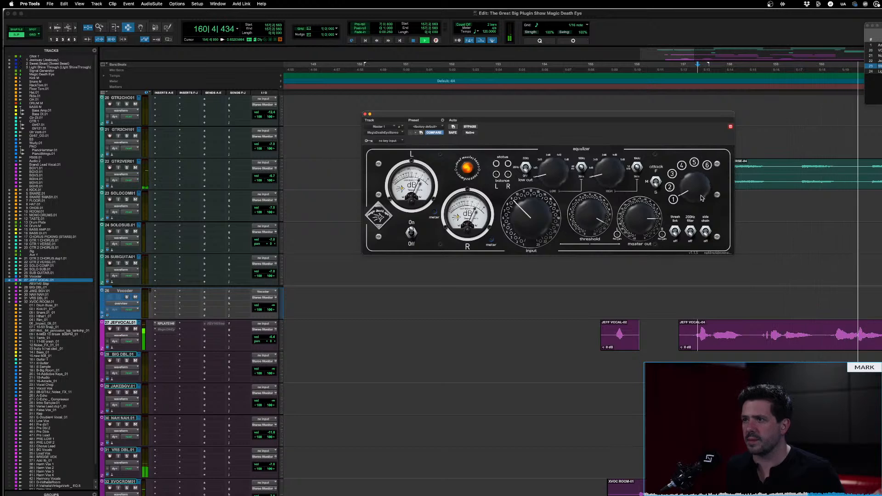
pyautogui.moveTo(701, 197); pyautogui.dragTo(696, 195)
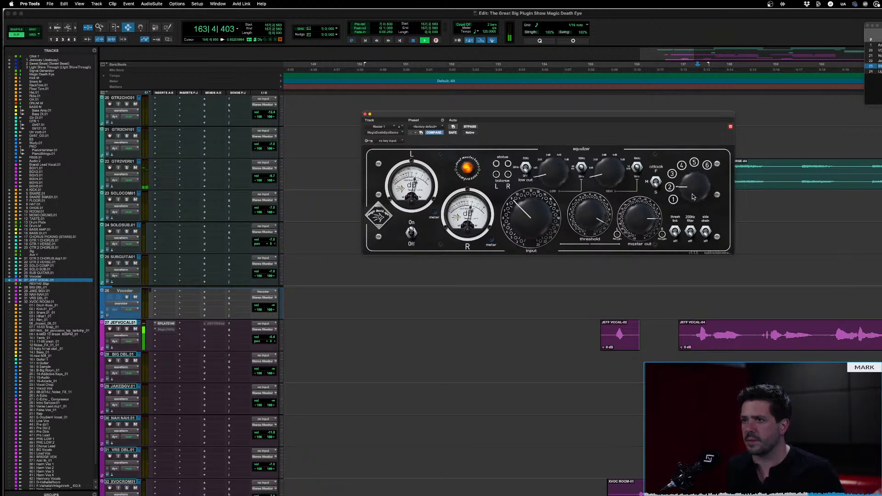
pyautogui.moveTo(692, 194); pyautogui.dragTo(696, 173)
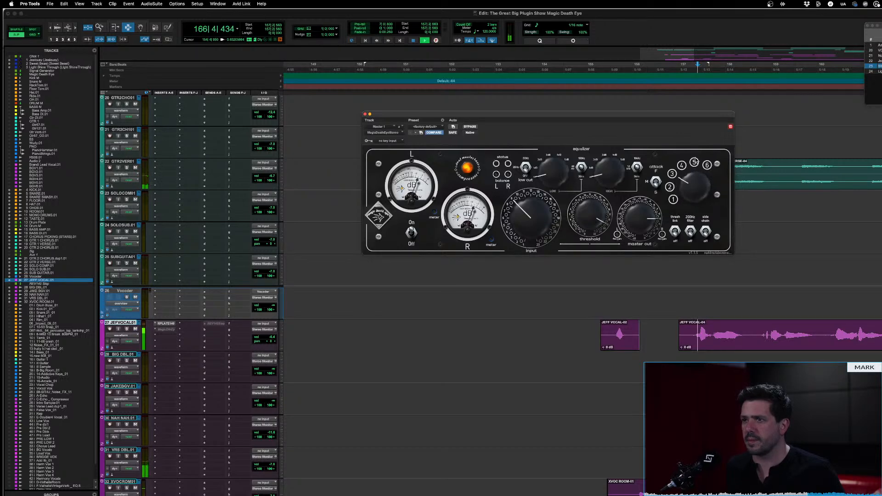
pyautogui.moveTo(598, 228); pyautogui.dragTo(597, 245)
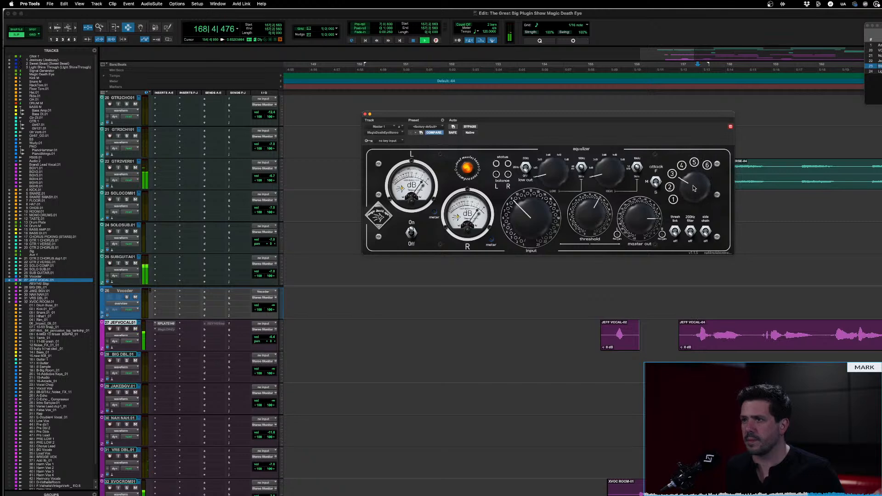
pyautogui.moveTo(693, 189); pyautogui.dragTo(684, 214)
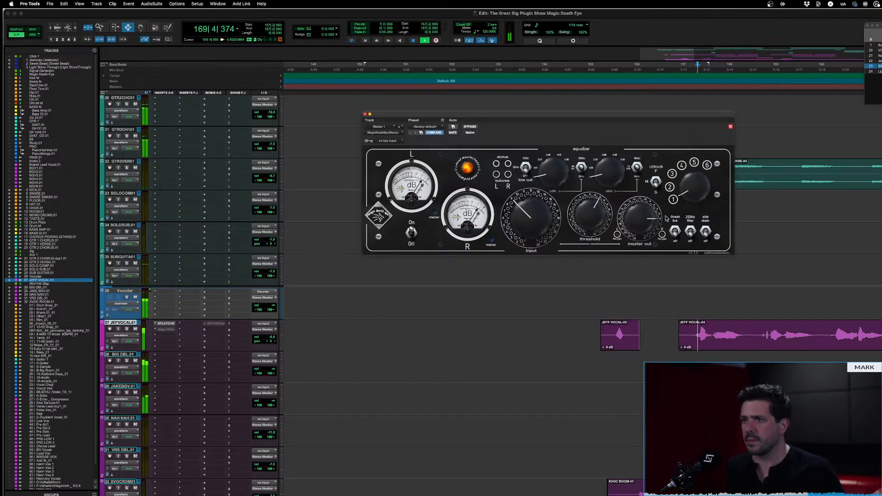
# Fine-tune the threshold during playback and compare the compressed master against bypass before stopping
pyautogui.moveTo(586, 223); pyautogui.dragTo(586, 214)
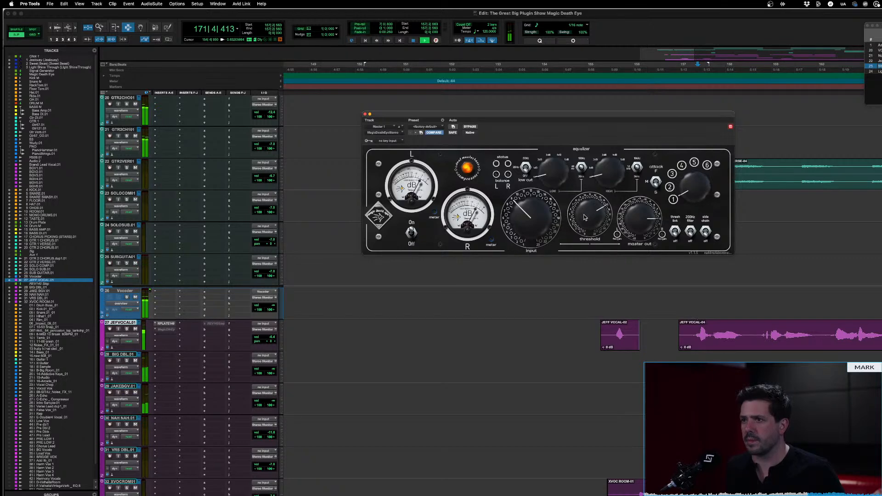
pyautogui.moveTo(584, 214); pyautogui.dragTo(584, 215)
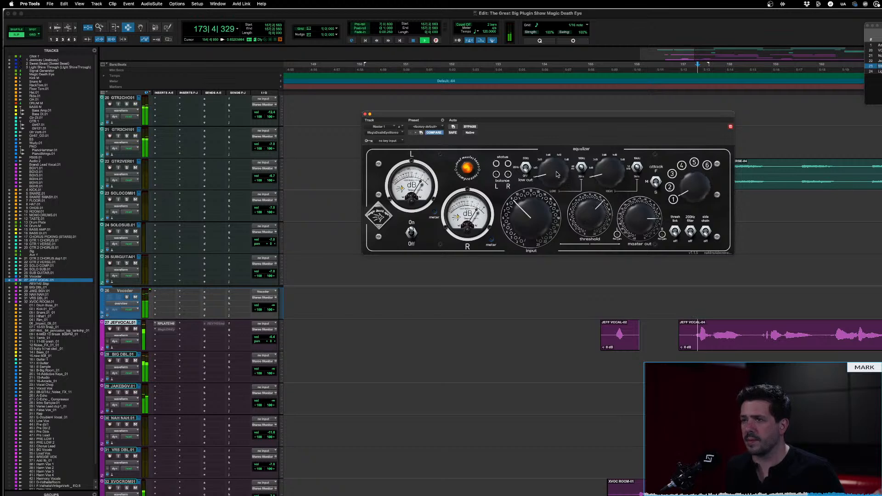
pyautogui.click(471, 129)
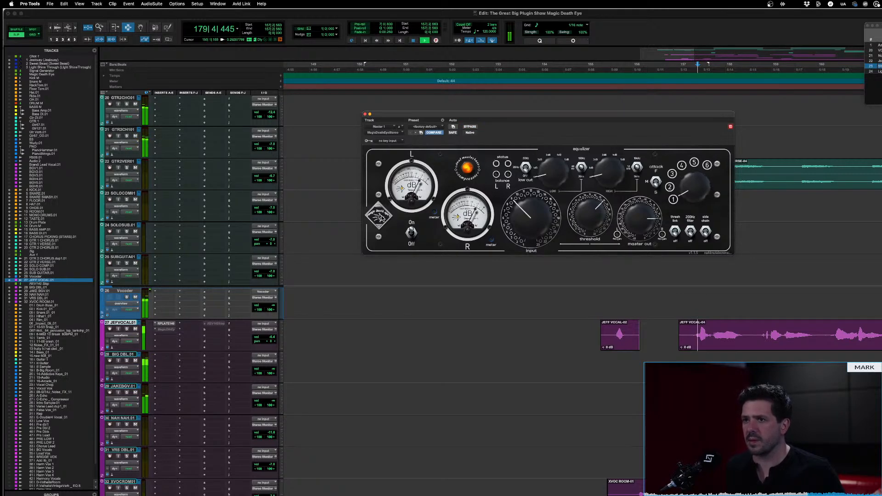
pyautogui.press('space')
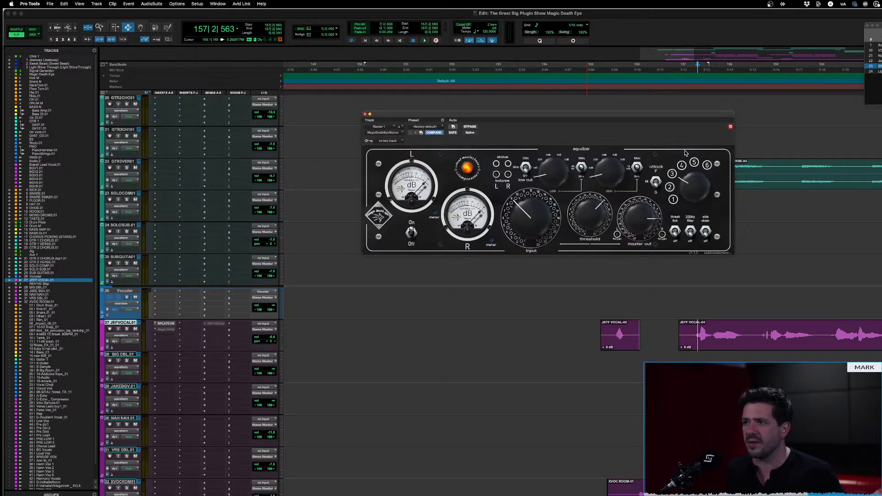
# Replay the passage, raise the threshold slightly and set the six-position selector to 4
pyautogui.press('space')
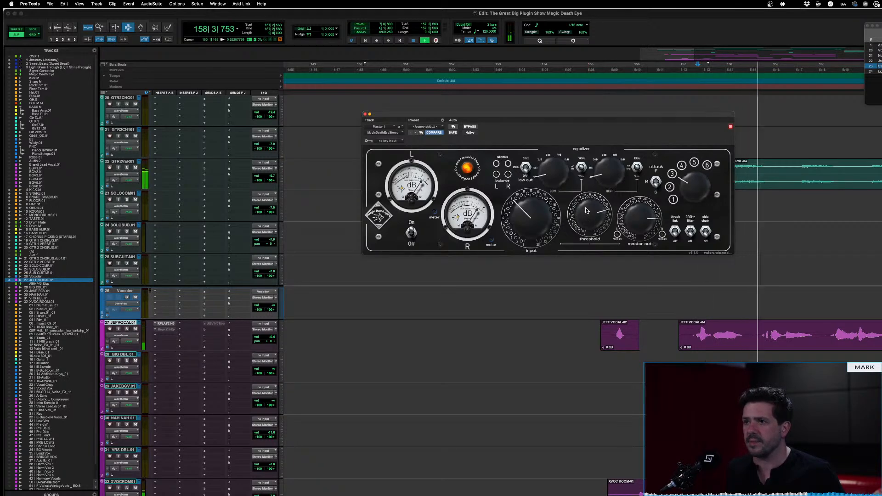
pyautogui.moveTo(587, 220); pyautogui.dragTo(586, 213)
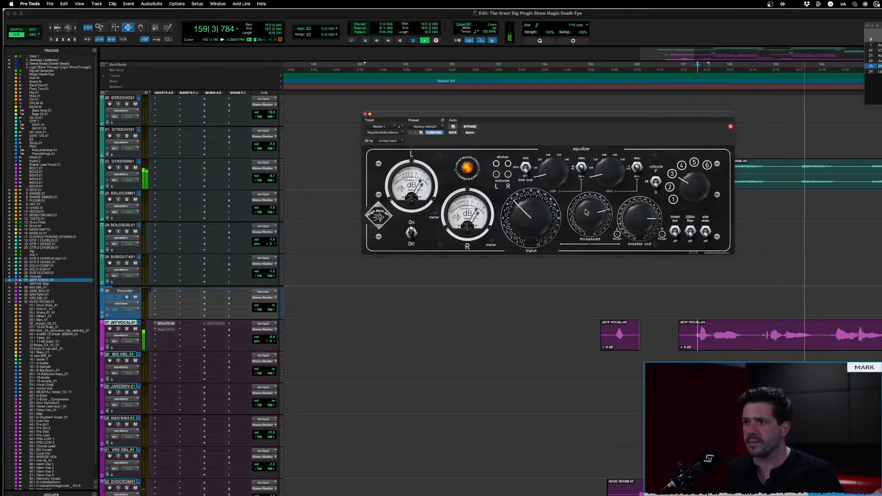
pyautogui.moveTo(685, 181); pyautogui.dragTo(689, 171)
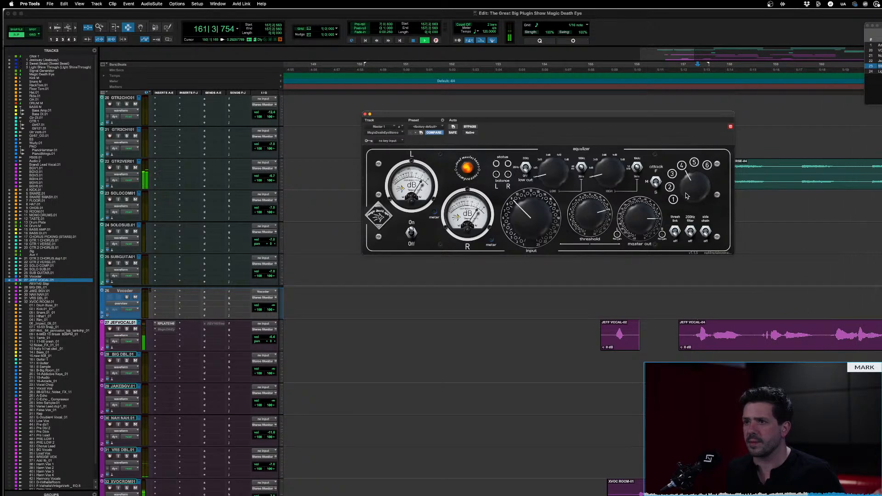
# Move the playback start to bar 159, set the MagicDeathEyeStereo six-position selector to 3 and audition the passage
pyautogui.click(805, 329)
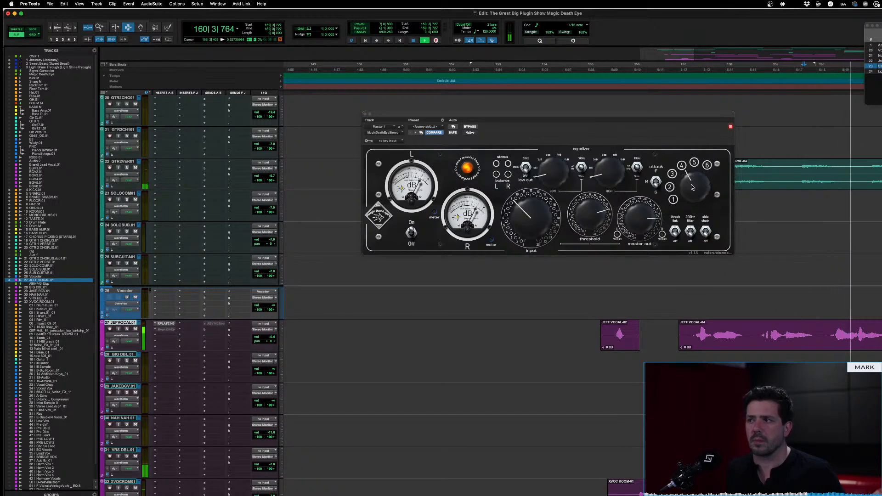
pyautogui.press('space')
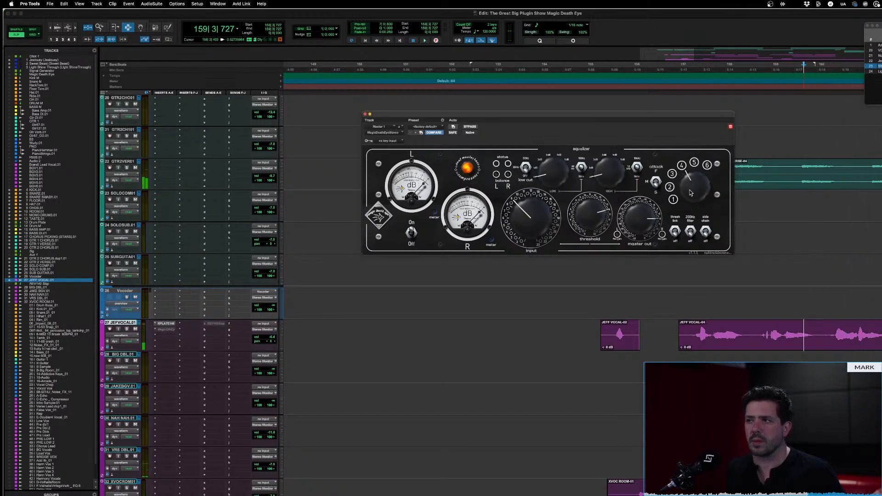
pyautogui.moveTo(690, 193); pyautogui.dragTo(692, 195)
pyautogui.press('space')
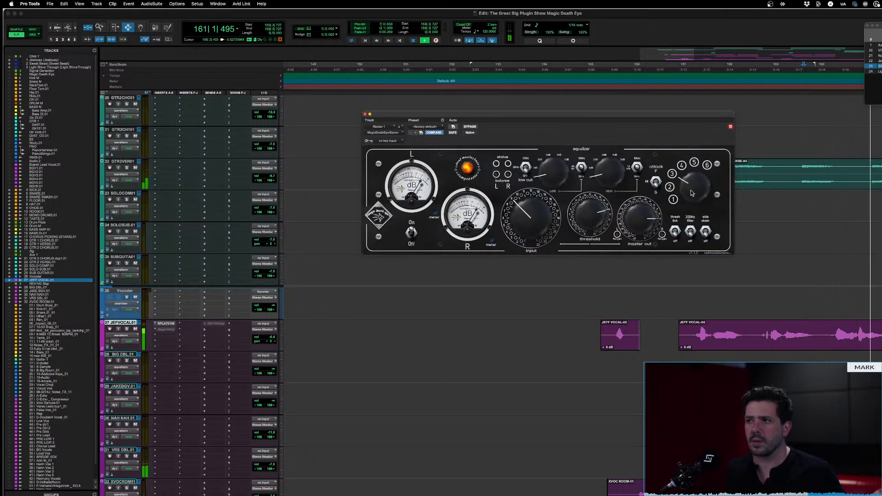
pyautogui.press('space')
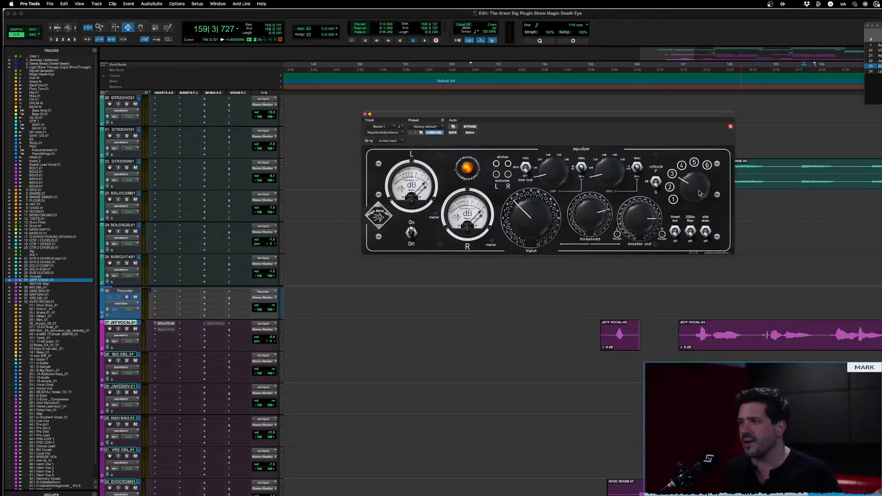
# Replay the passage on selector position 3, return the selector to 4 and audition the same passage again
pyautogui.press('space')
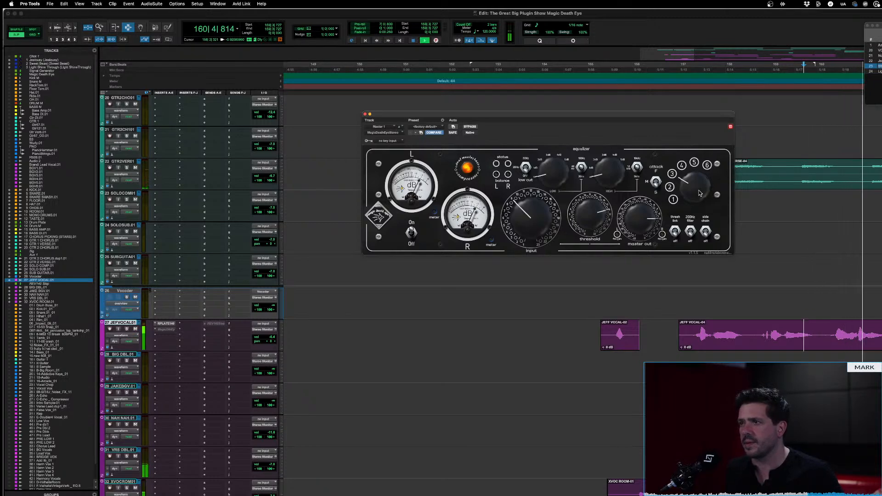
pyautogui.press('space')
pyautogui.moveTo(698, 192); pyautogui.dragTo(698, 180)
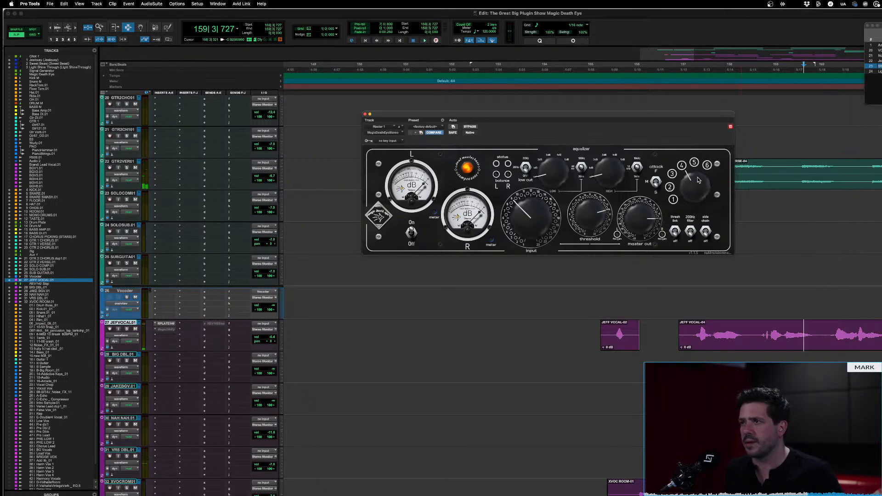
pyautogui.press('space')
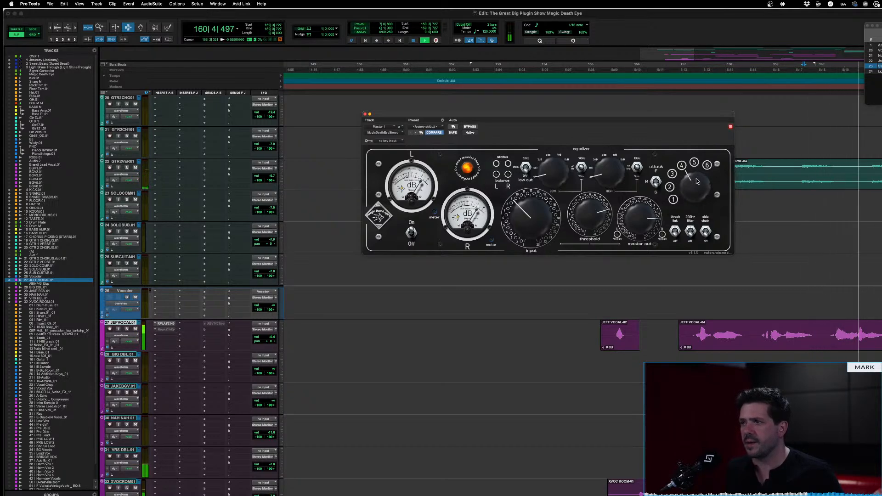
pyautogui.press('space')
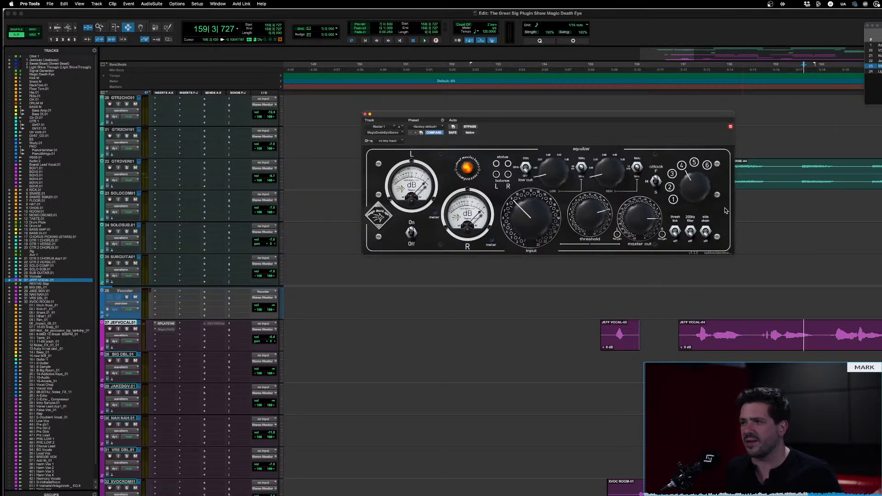
pyautogui.press('space')
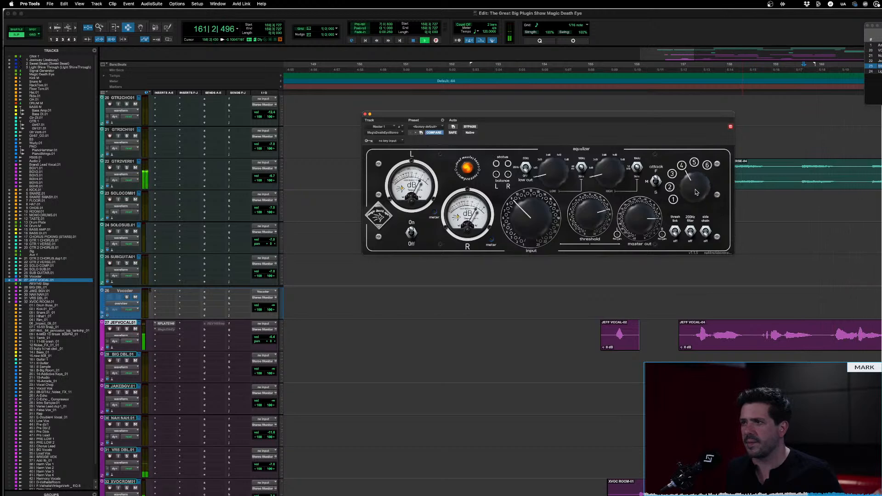
pyautogui.press('space')
# Change the attack switch setting and lower the threshold slightly while the passage plays
pyautogui.click(655, 184)
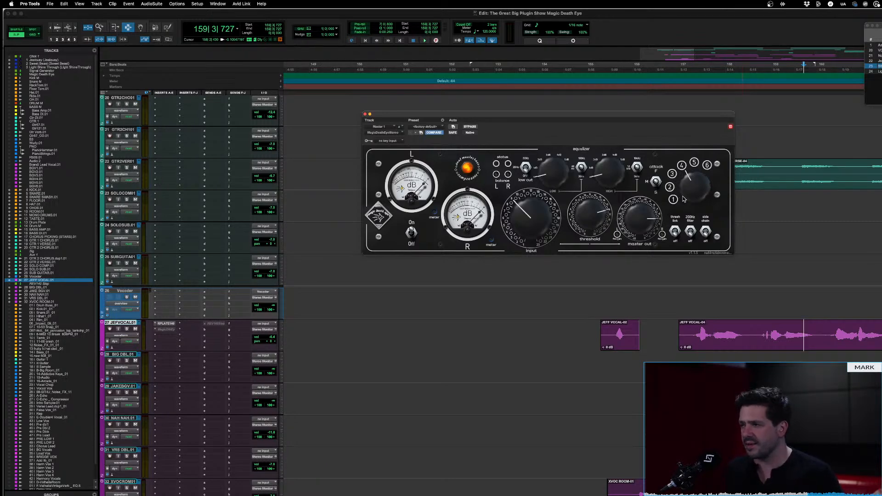
pyautogui.press('space')
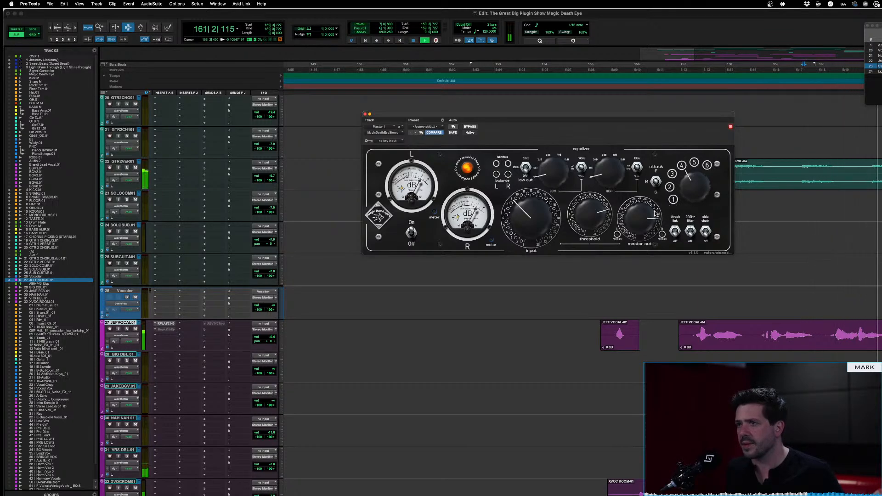
pyautogui.moveTo(600, 216)
pyautogui.mouseDown()
pyautogui.moveTo(587, 291)
pyautogui.moveTo(588, 225)
pyautogui.mouseUp()
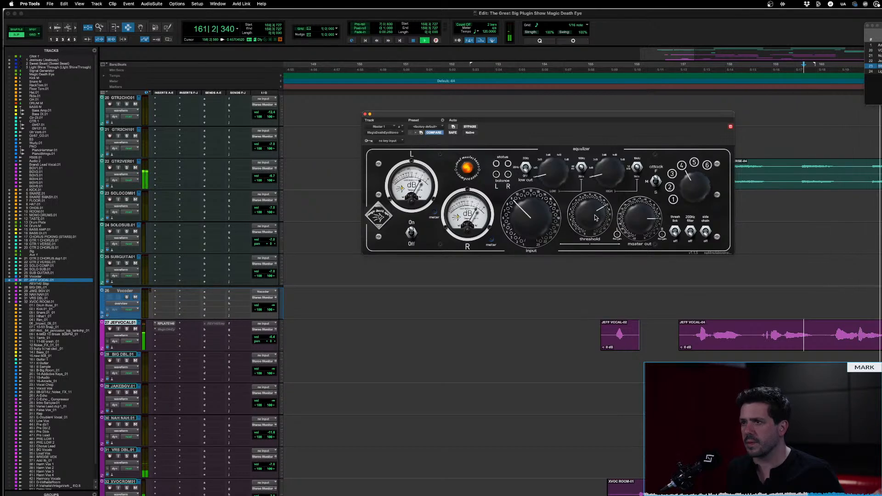
pyautogui.moveTo(596, 216); pyautogui.dragTo(596, 216)
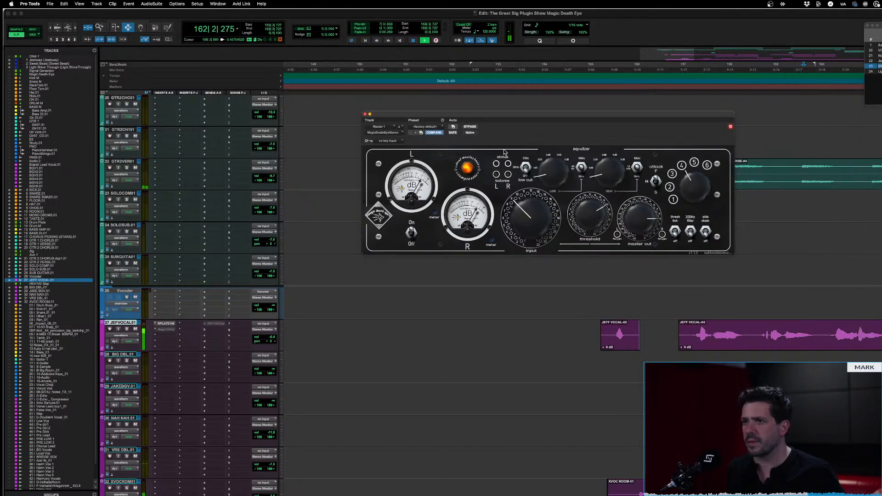
pyautogui.press('space')
# Bypass the compressor, replay the passage and re-enable the plug-in during playback to compare the sound
pyautogui.click(475, 128)
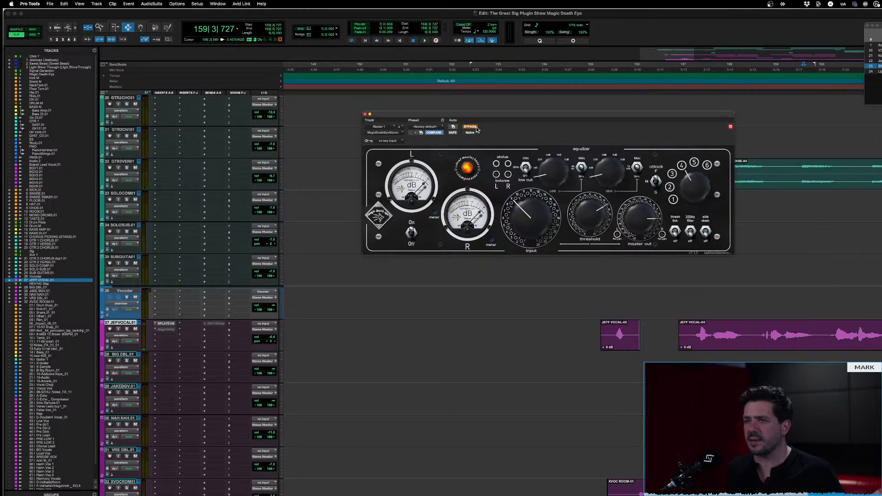
pyautogui.press('space')
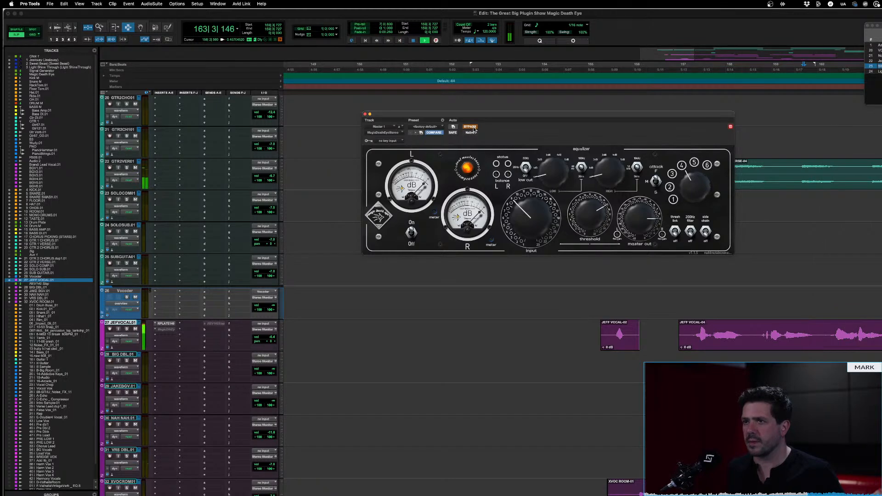
pyautogui.press('space')
pyautogui.press('space')
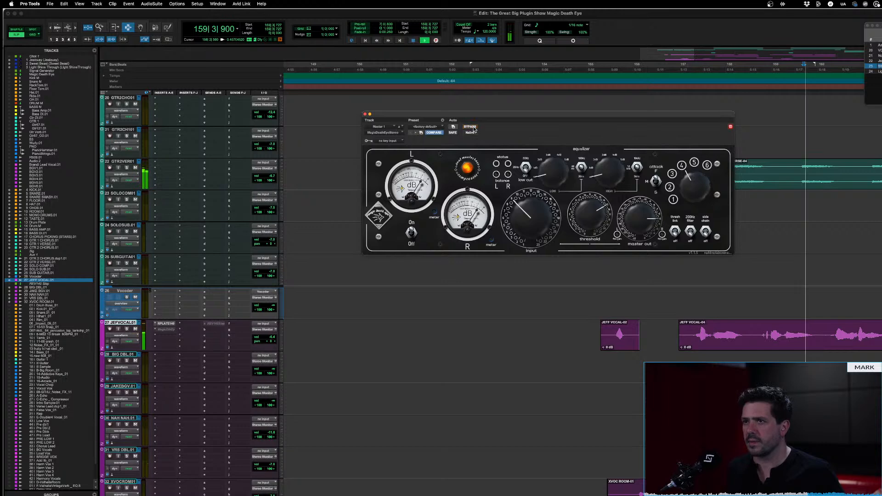
pyautogui.click(474, 128)
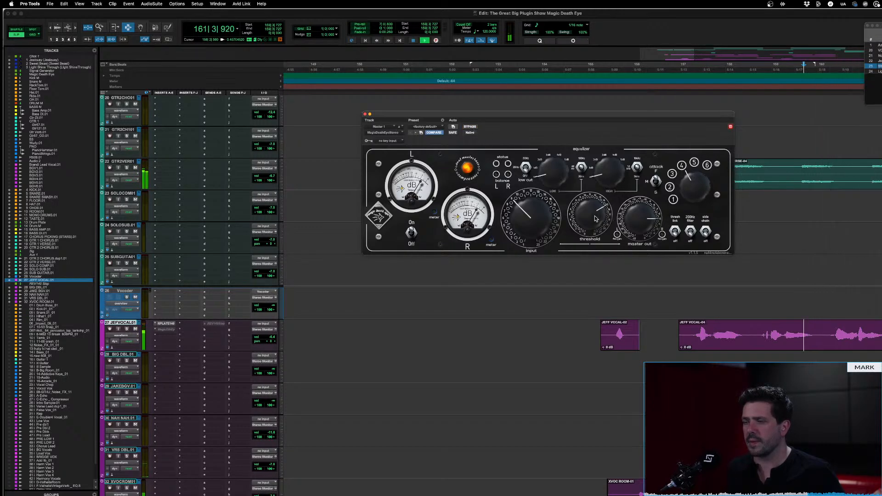
pyautogui.press('space')
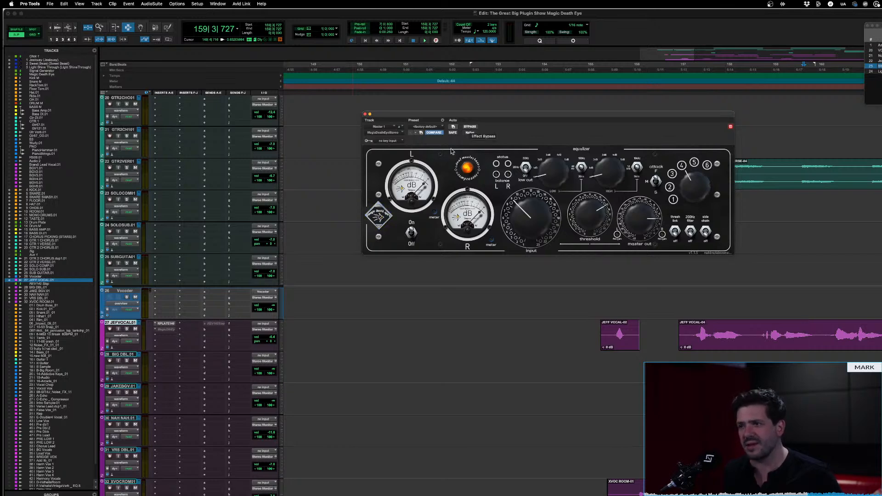
# Step the hidden oversampling option through 2x to 4x while the passage plays, and stop playback
pyautogui.press('space')
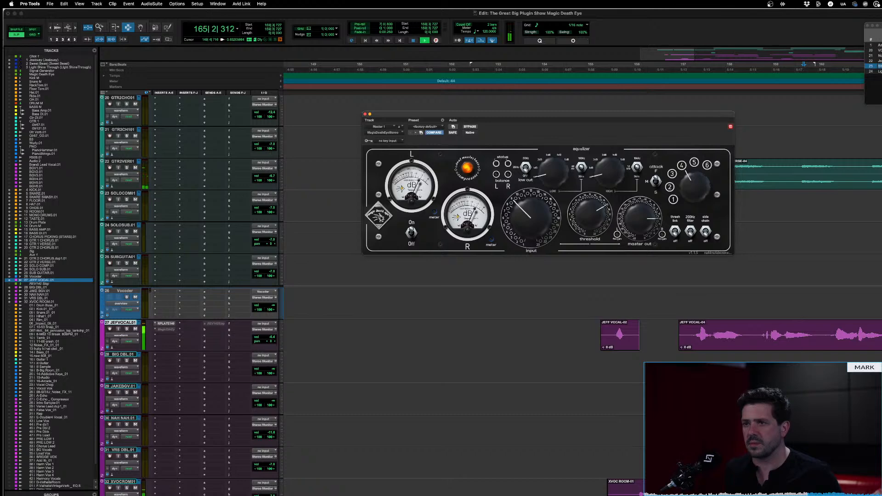
pyautogui.click(380, 218)
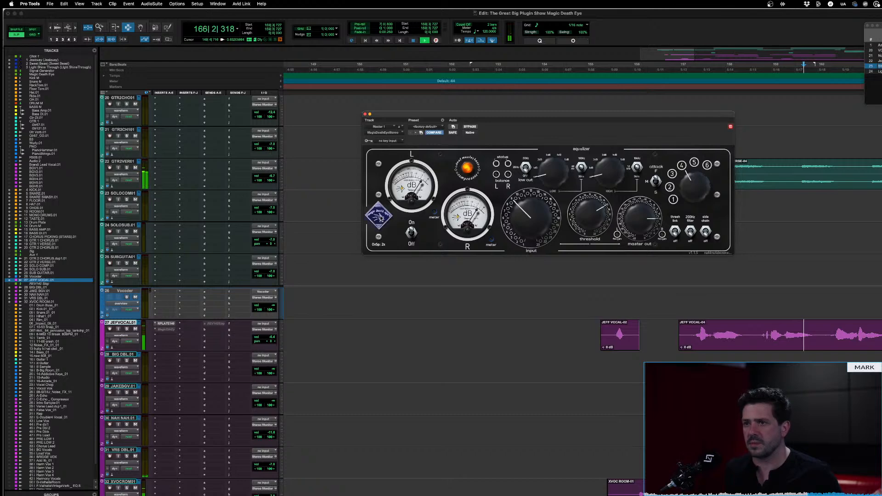
pyautogui.click(380, 218)
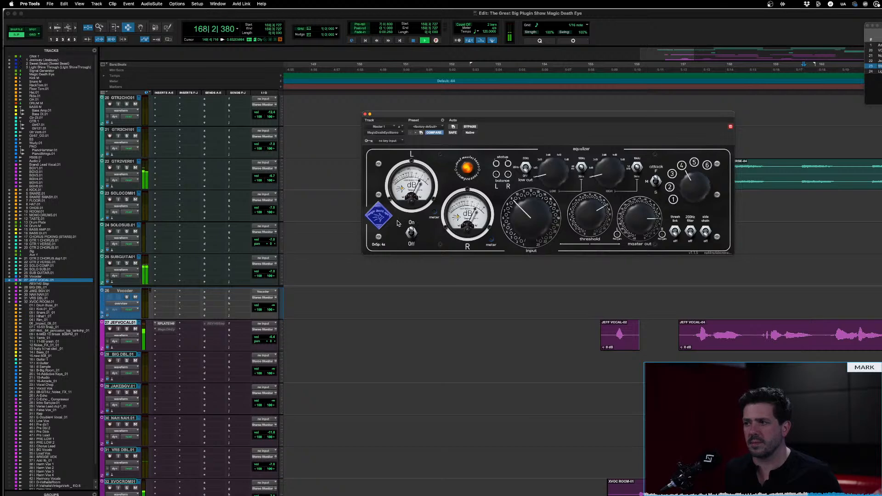
pyautogui.press('space')
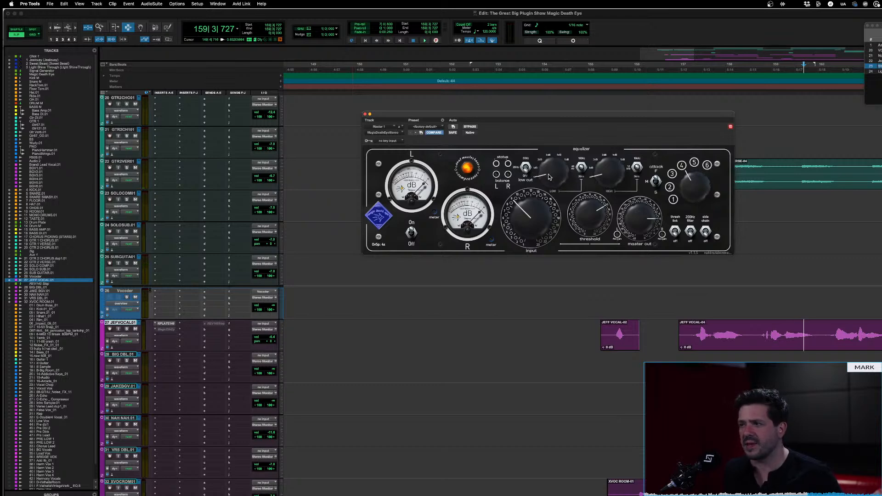
# Move the playback start to bar 157, boost the low EQ band during playback and back it off slightly
pyautogui.click(691, 340)
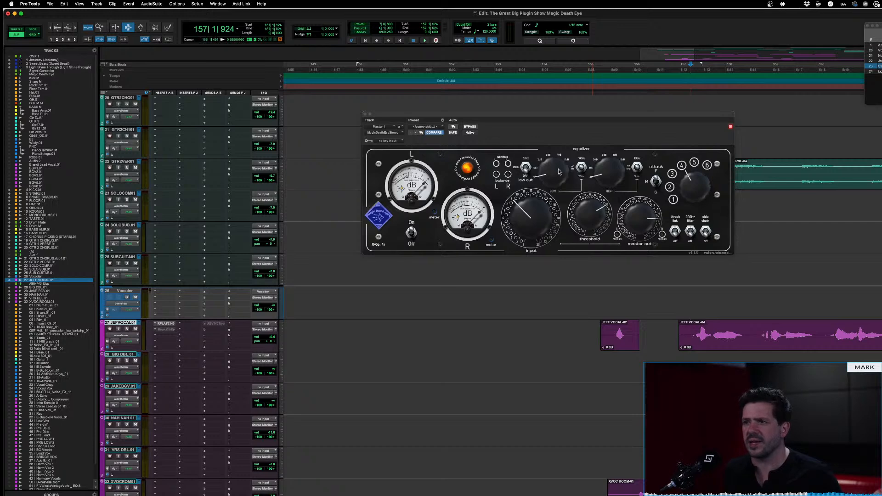
pyautogui.click(556, 137)
pyautogui.press('space')
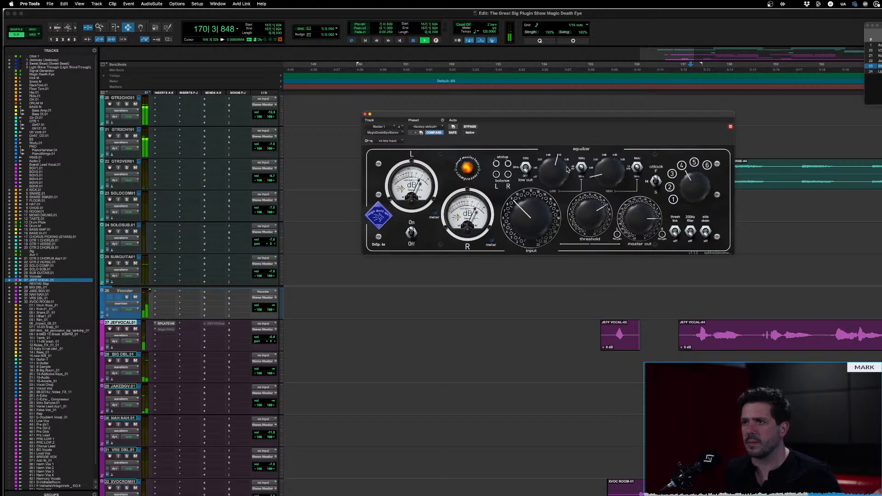
pyautogui.moveTo(559, 171); pyautogui.dragTo(557, 185)
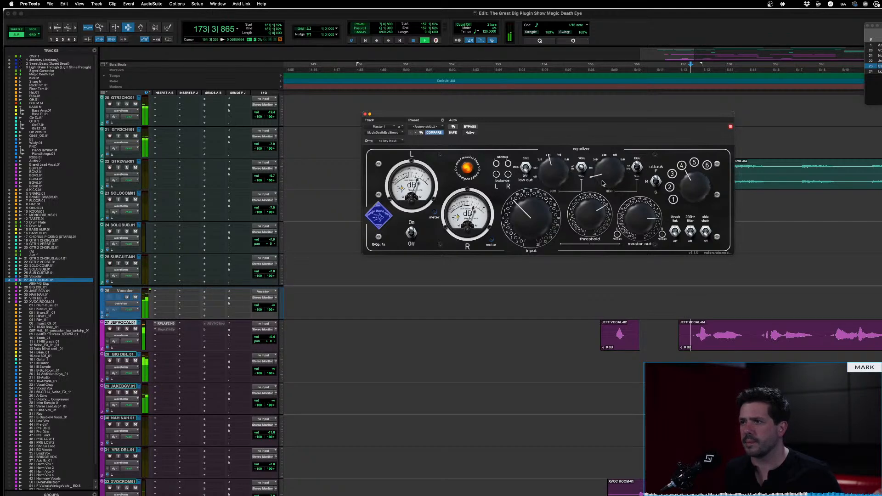
# Sweep the high EQ band up and back down during playback, leaving it slightly boosted
pyautogui.moveTo(603, 183); pyautogui.dragTo(607, 76)
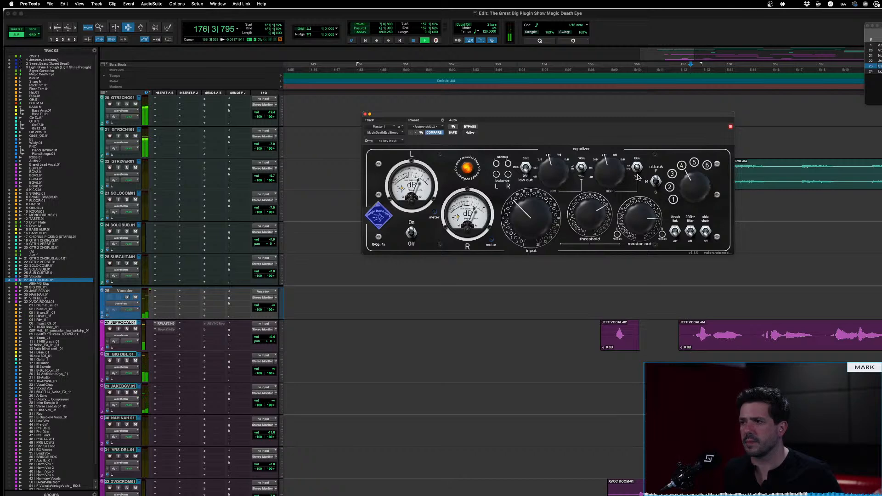
pyautogui.moveTo(606, 190); pyautogui.dragTo(611, 226)
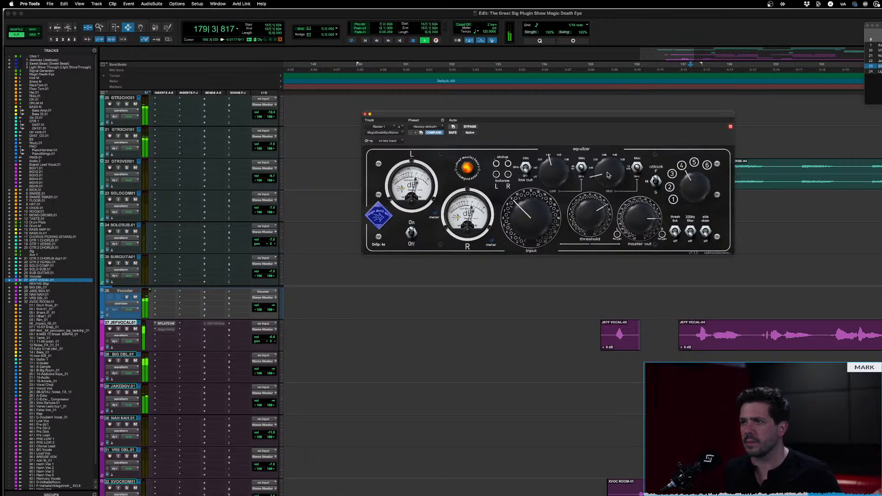
pyautogui.moveTo(607, 168); pyautogui.dragTo(572, 314)
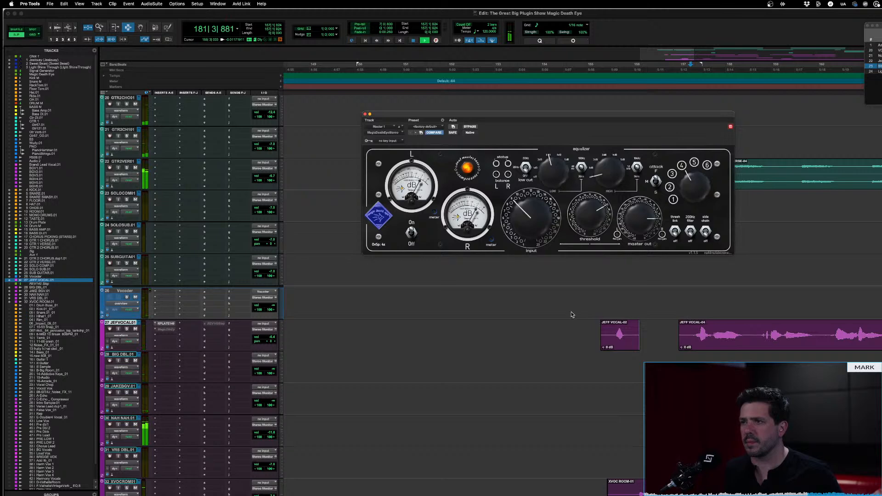
pyautogui.moveTo(608, 180); pyautogui.dragTo(609, 163)
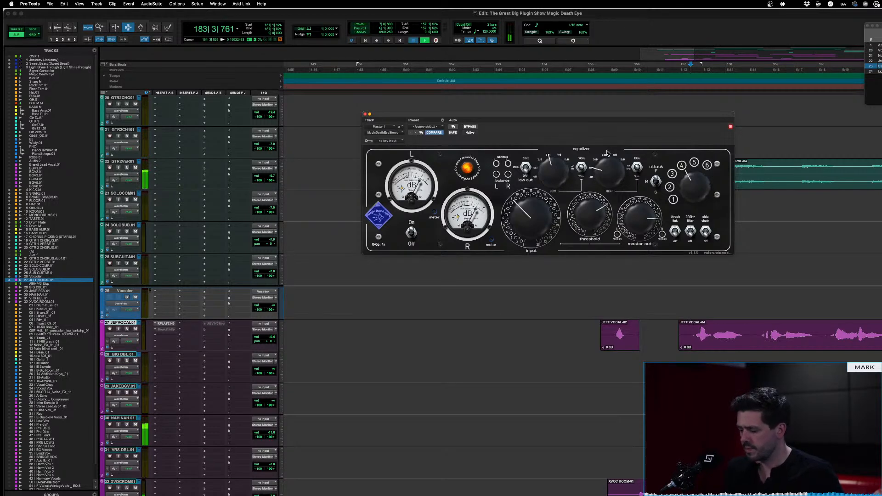
pyautogui.press('space')
# Replay from bar 157, raise the high EQ band a little more and audition the passage with the compressor bypassed
pyautogui.press('space')
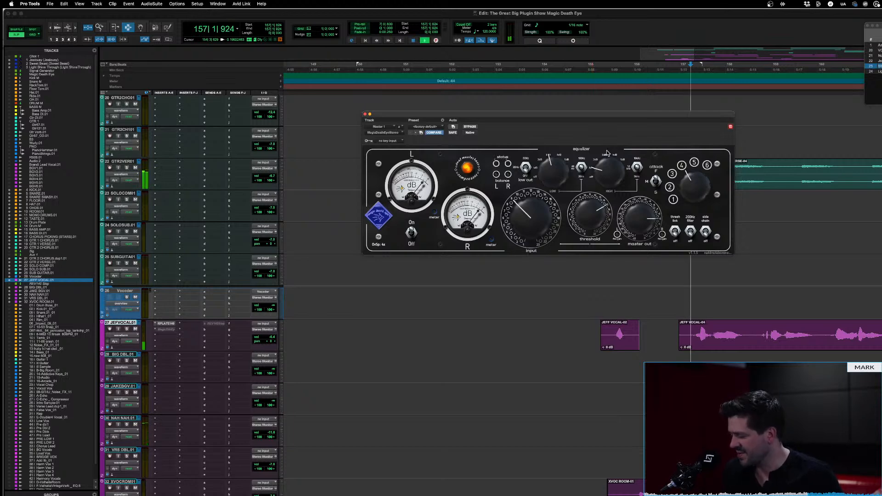
pyautogui.press('space')
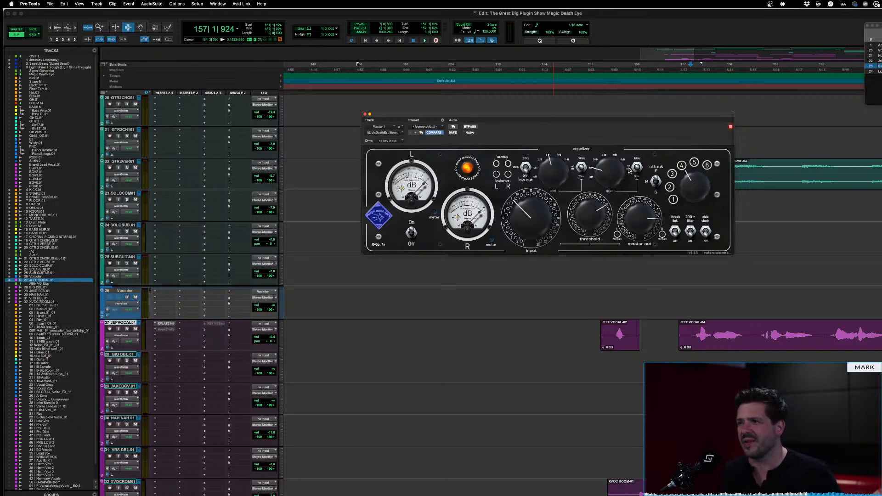
pyautogui.press('space')
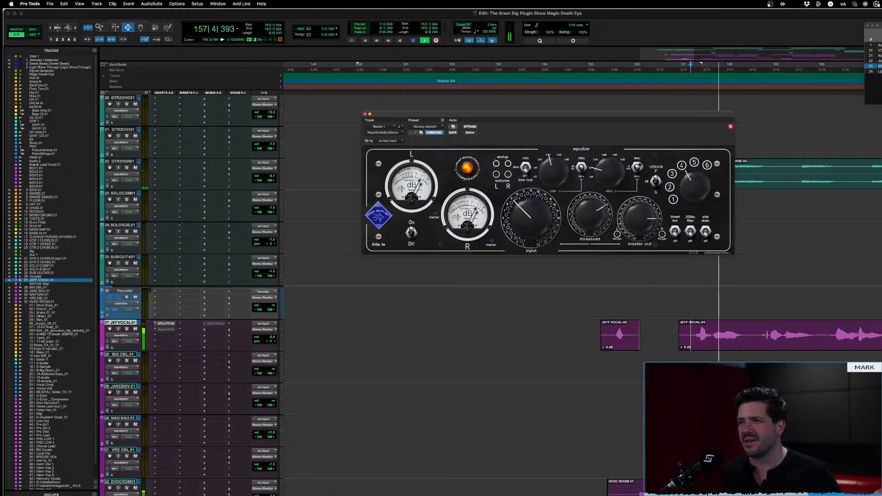
pyautogui.moveTo(621, 173); pyautogui.dragTo(618, 184)
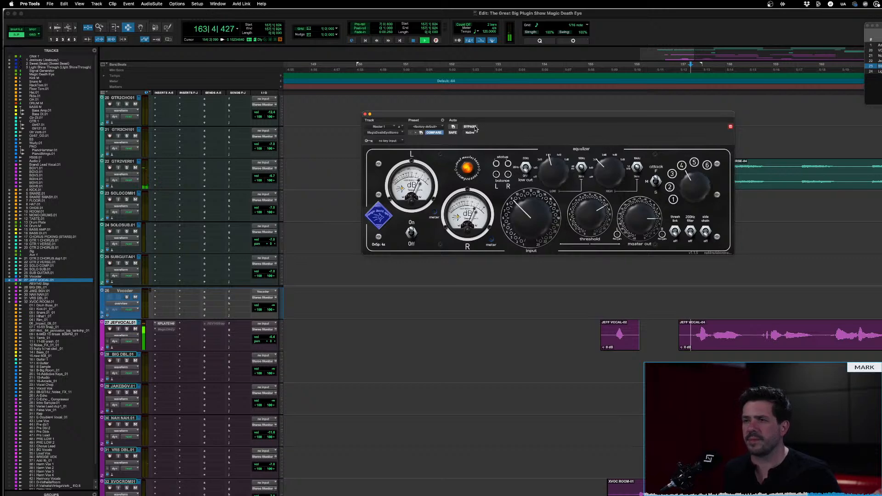
pyautogui.press('space')
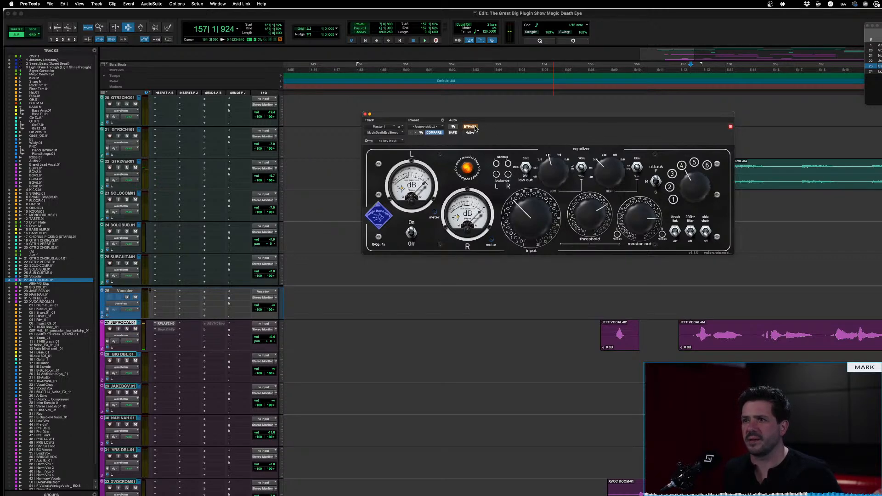
pyautogui.press('space')
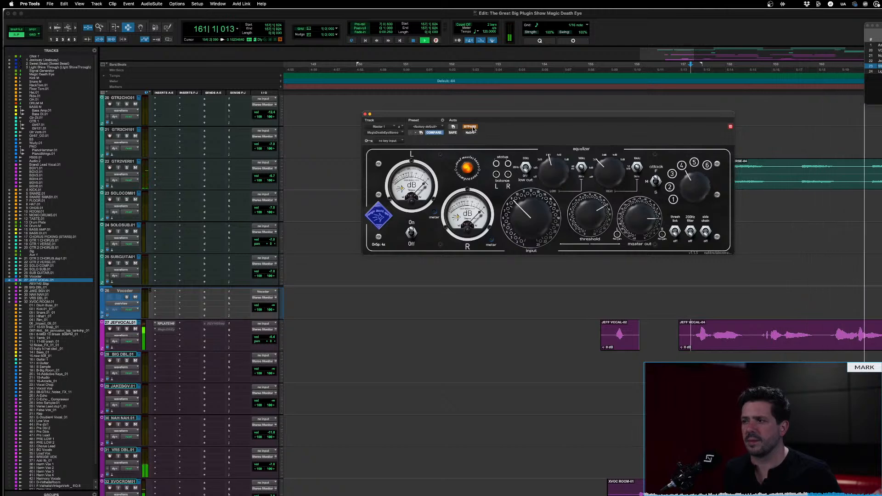
# Re-enable the compressor on the master, replay the passage from bar 157 and stop playback
pyautogui.press('space')
pyautogui.click(470, 127)
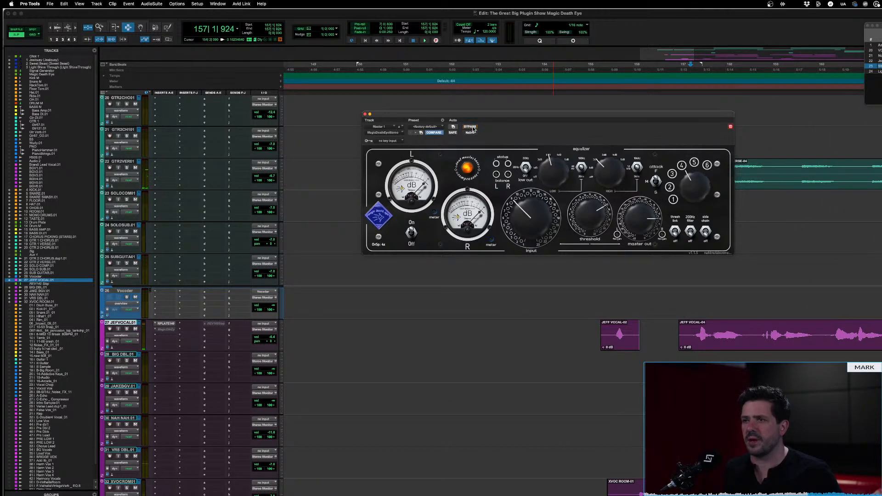
pyautogui.press('space')
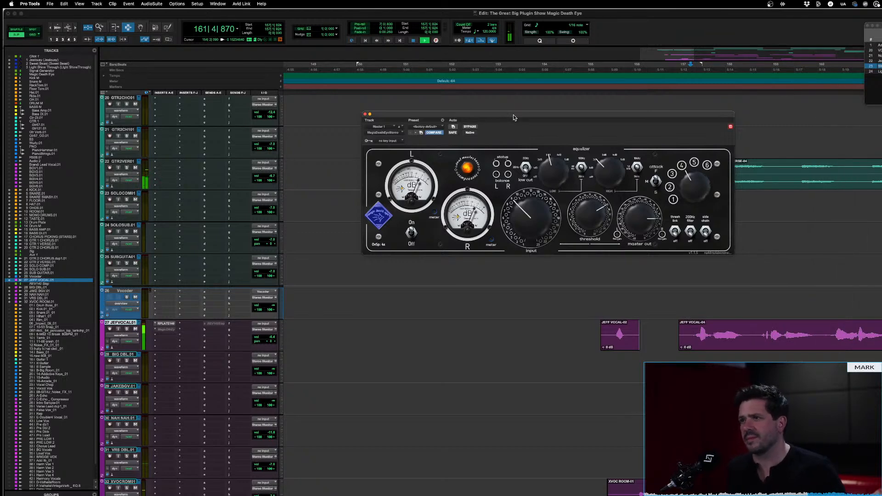
pyautogui.press('space')
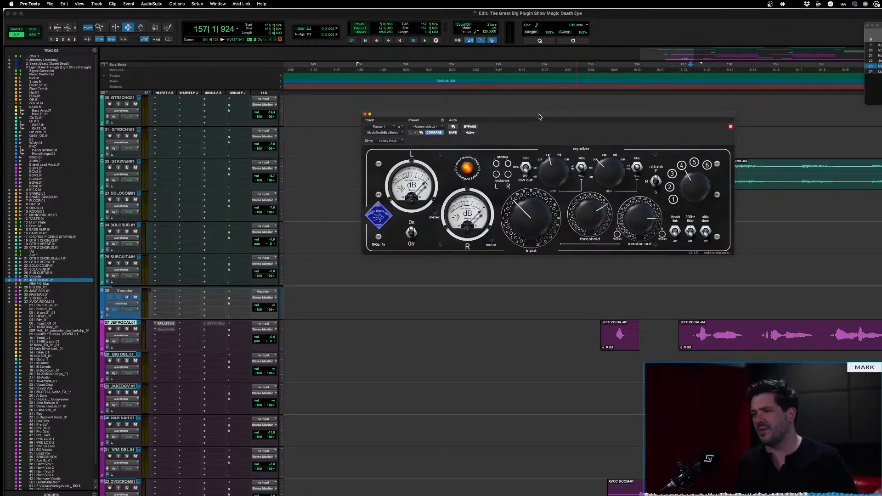
# Turn the numbered time-constant selector down and back up to try its positions
pyautogui.moveTo(703, 179); pyautogui.dragTo(699, 216)
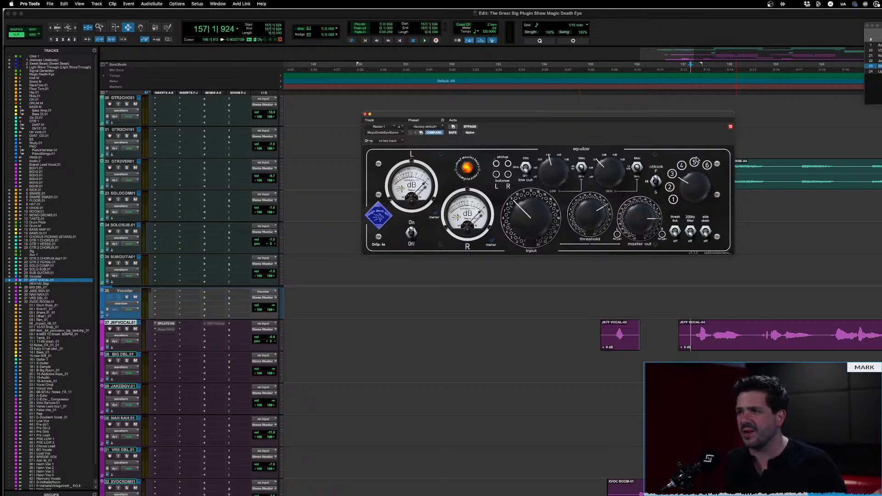
pyautogui.moveTo(696, 160); pyautogui.dragTo(698, 149)
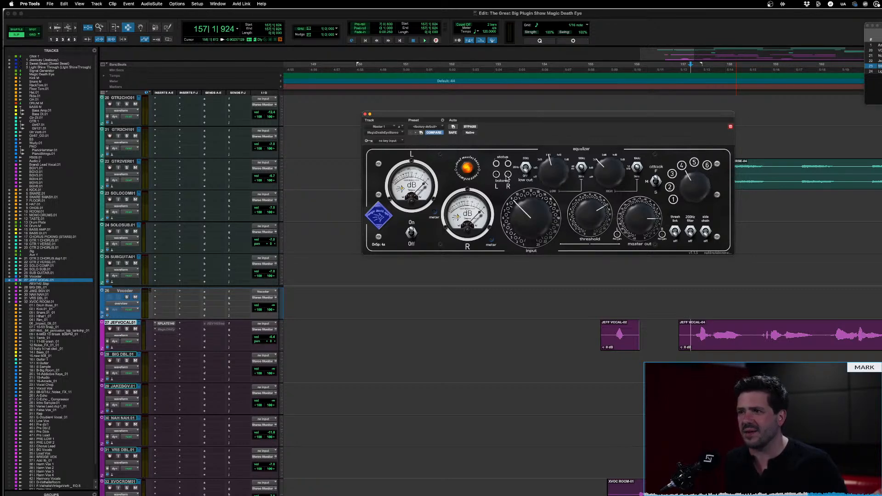
pyautogui.moveTo(507, 177)
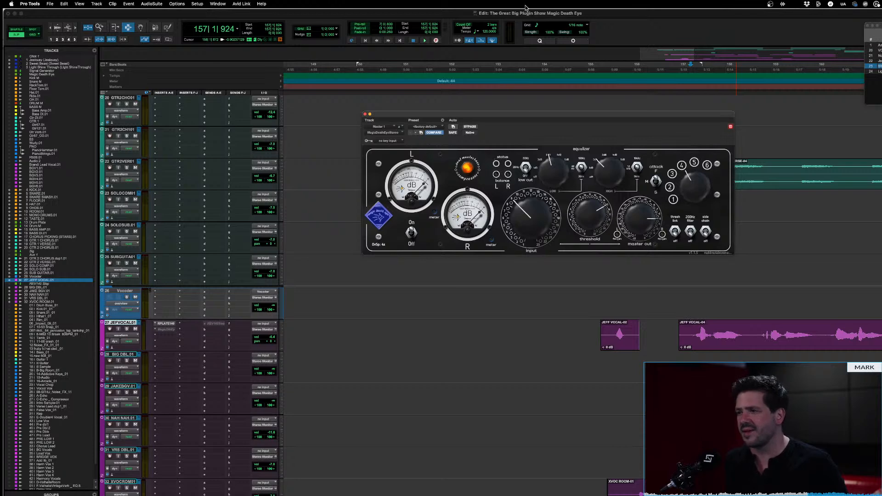
# Play the passage from bar 157, comparing the compressor bypassed and engaged, and stop playback
pyautogui.press('space')
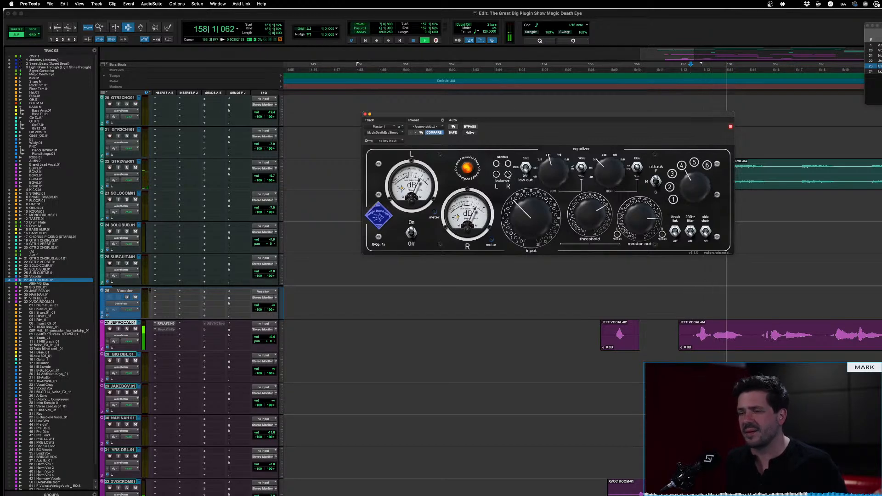
pyautogui.click(470, 127)
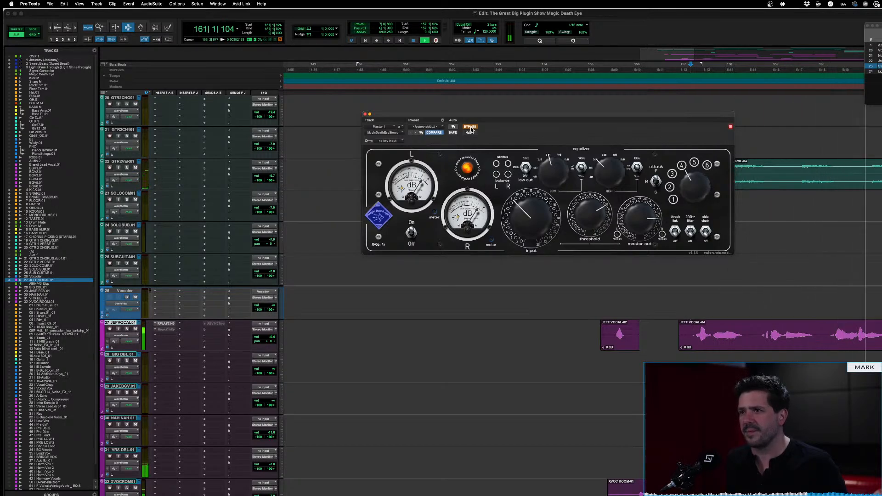
pyautogui.click(472, 128)
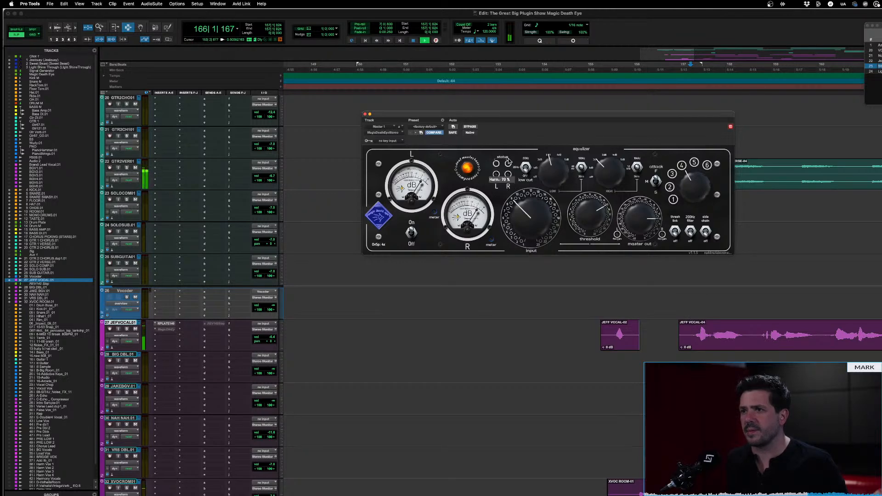
pyautogui.press('space')
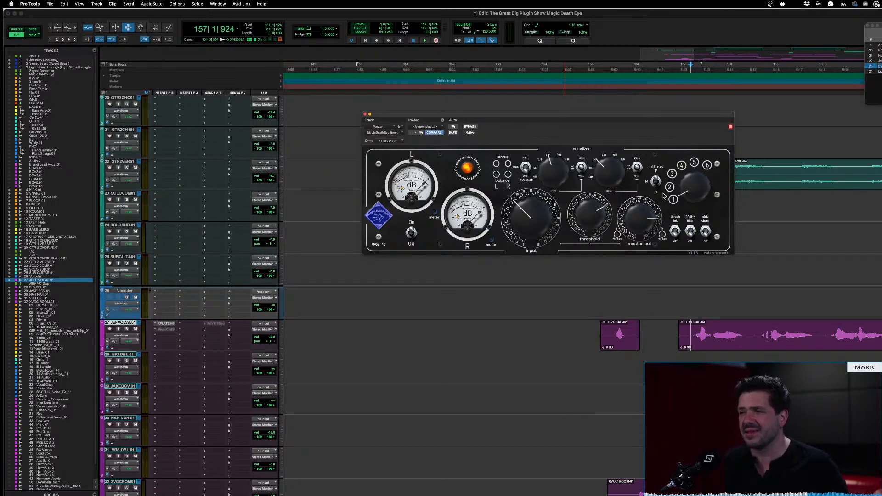
# Replay from bar 157 and turn the compressor's threshold up in stages to a heavy setting
pyautogui.press('space')
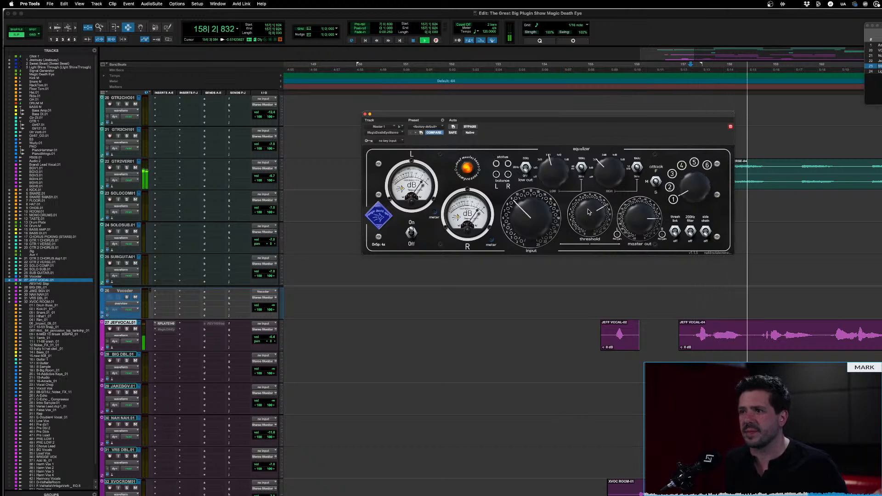
pyautogui.moveTo(589, 212); pyautogui.dragTo(609, 209)
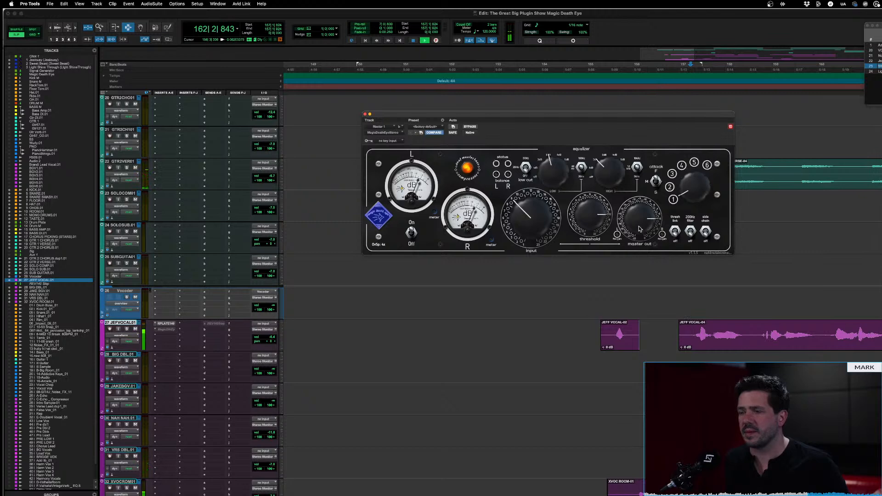
pyautogui.moveTo(585, 226); pyautogui.dragTo(600, 134)
# Try a higher time-constant position, back off the threshold during playback and return the selector to position 1
pyautogui.click(693, 164)
pyautogui.moveTo(605, 208); pyautogui.dragTo(601, 227)
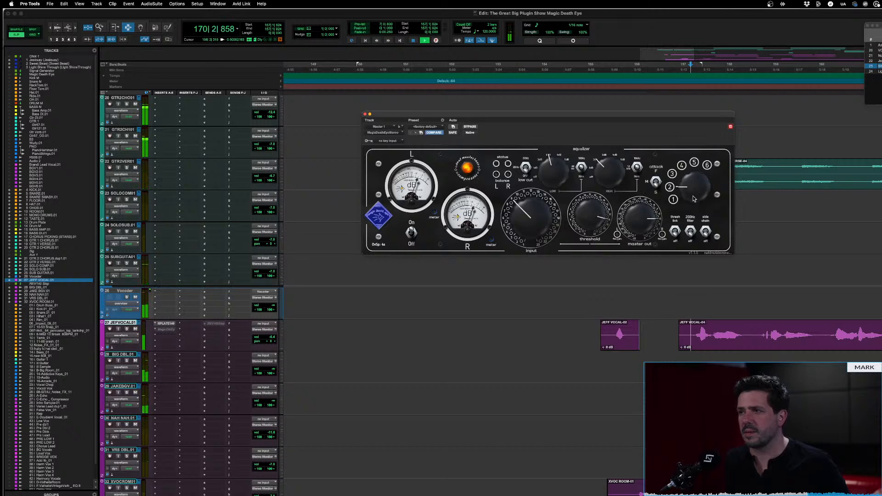
pyautogui.moveTo(692, 189); pyautogui.dragTo(692, 205)
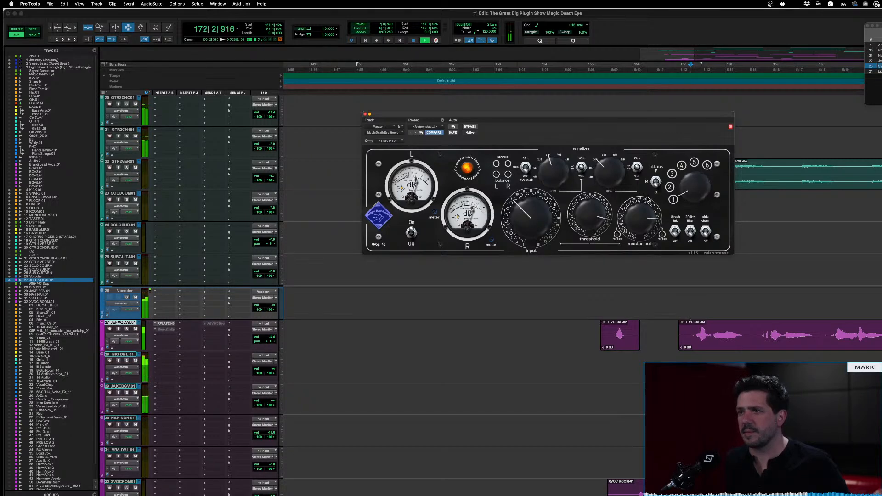
# Sweep the threshold to an extreme setting during playback and bring it back to a moderate one
pyautogui.moveTo(592, 209); pyautogui.dragTo(586, 337)
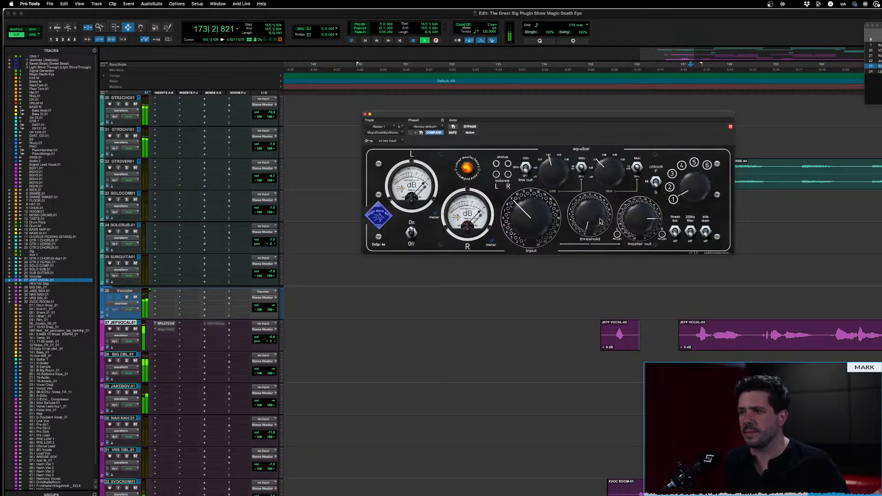
pyautogui.moveTo(592, 217)
pyautogui.mouseDown()
pyautogui.moveTo(591, 173)
pyautogui.moveTo(589, 202)
pyautogui.mouseUp()
pyautogui.moveTo(589, 215); pyautogui.dragTo(593, 207)
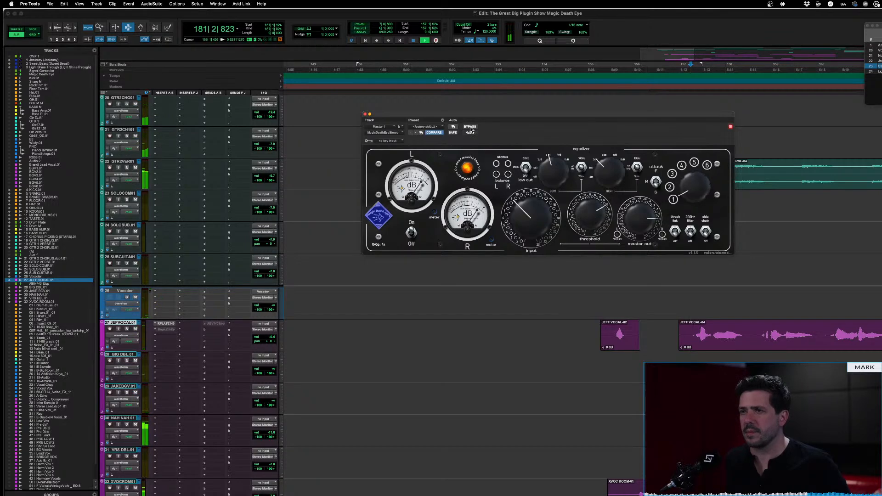
# Restart the passage from bar 157 and compare it with the compressor bypassed and engaged
pyautogui.press('space')
pyautogui.press('space')
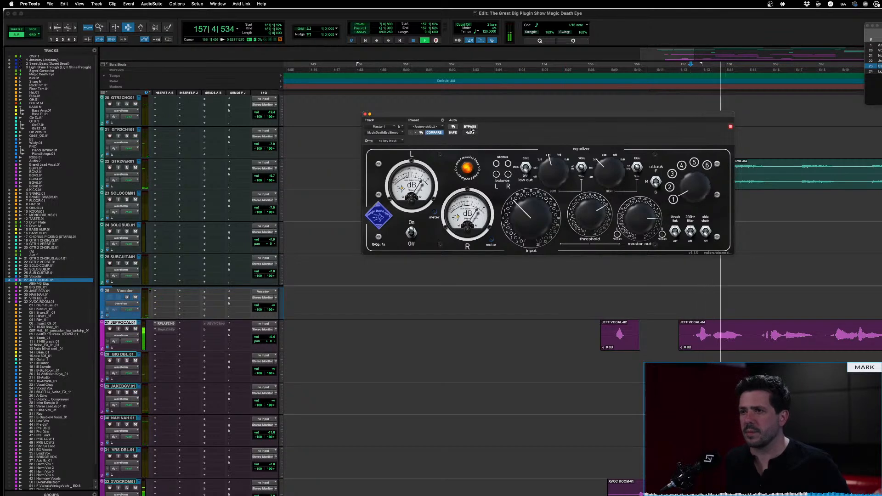
pyautogui.click(470, 126)
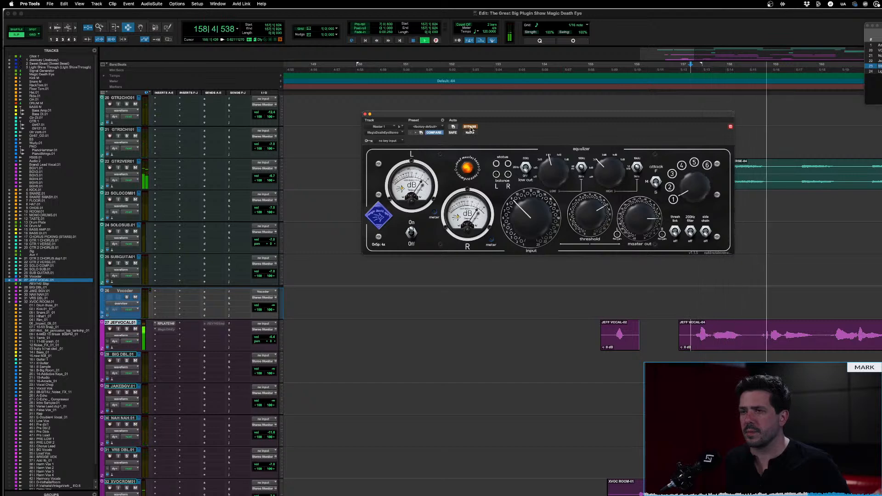
pyautogui.click(470, 127)
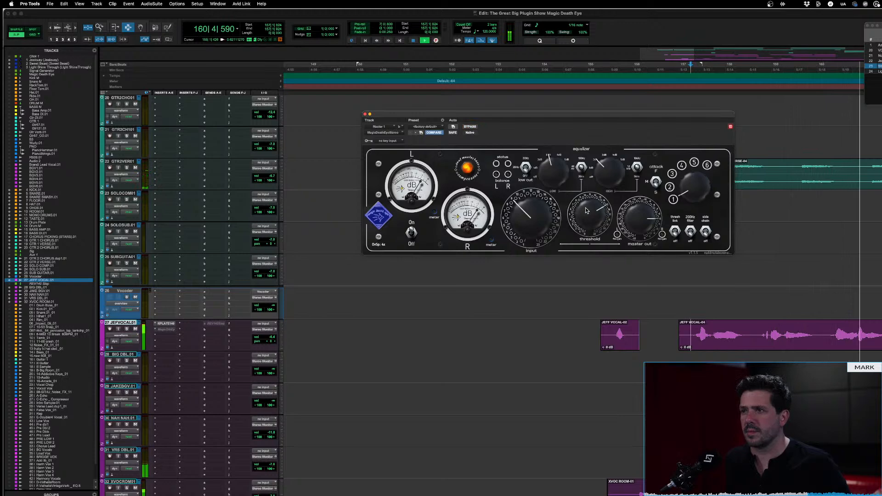
# Fine-tune the threshold to a lighter setting during playback, check it against bypass and stop playback
pyautogui.moveTo(586, 211); pyautogui.dragTo(586, 207)
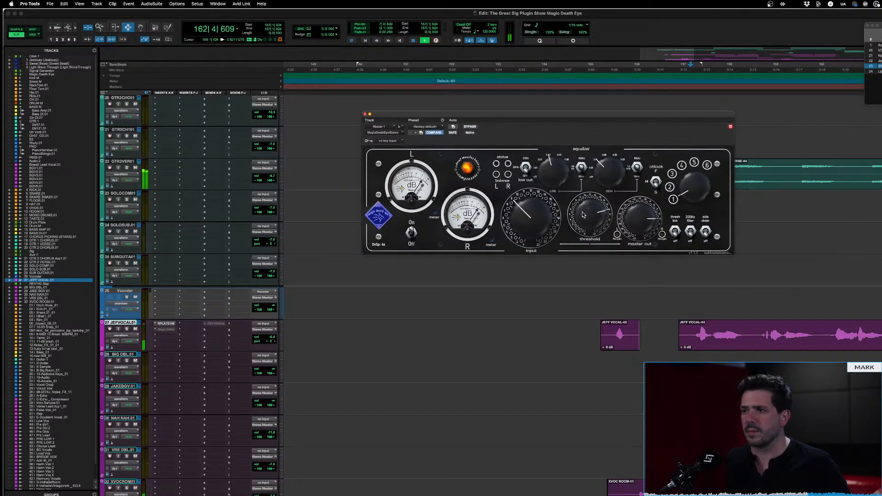
pyautogui.moveTo(590, 224); pyautogui.dragTo(588, 238)
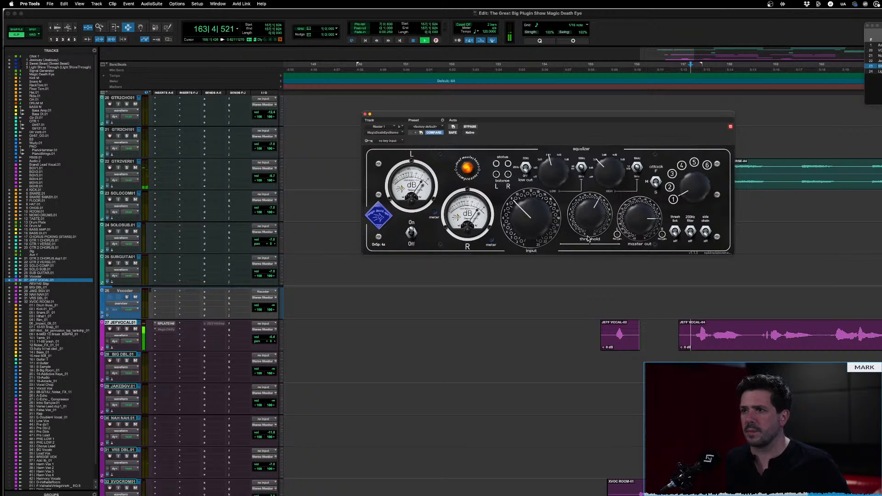
pyautogui.moveTo(590, 210); pyautogui.dragTo(591, 213)
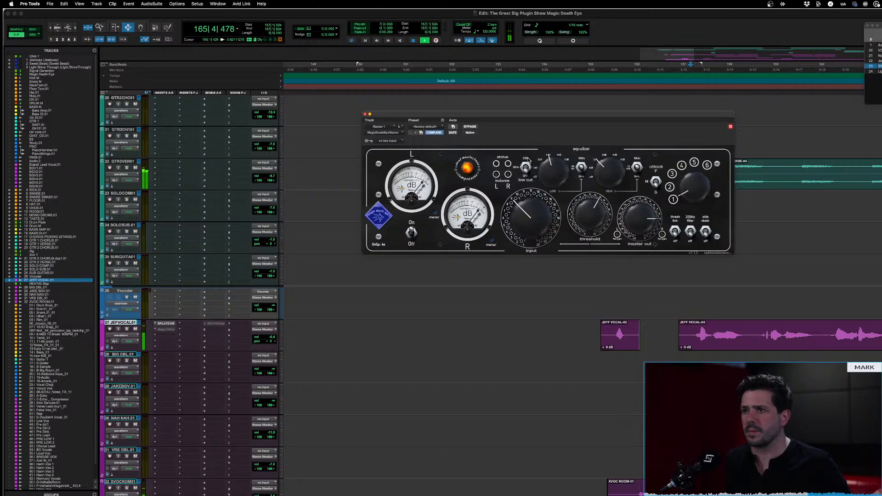
pyautogui.click(469, 127)
pyautogui.click(469, 128)
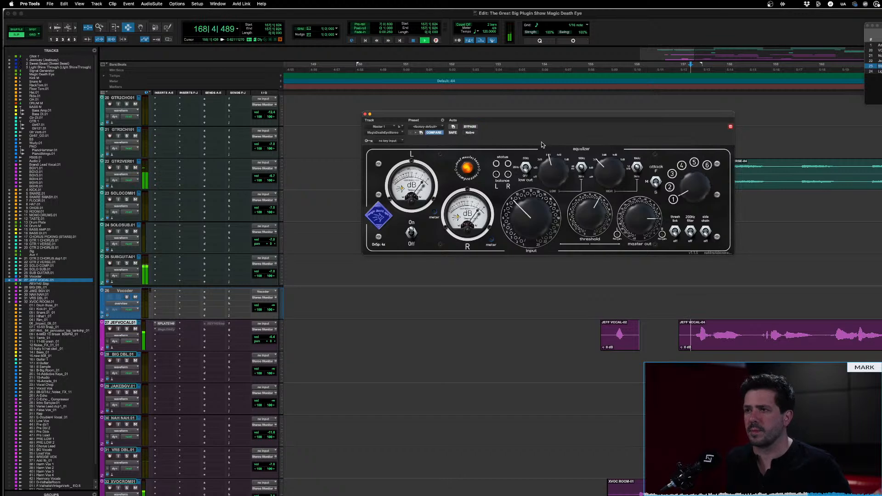
pyautogui.press('space')
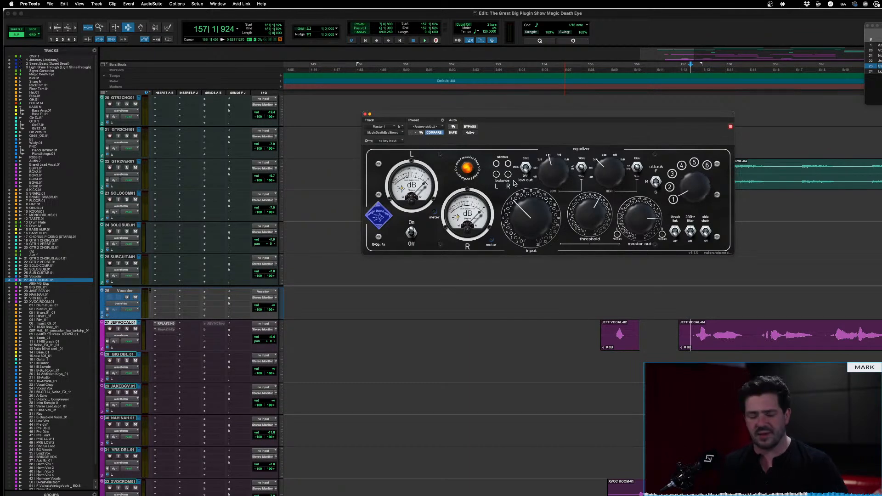
# Audition the passage from bar 157 with the compressor bypassed, and replay it while toggling the bypass
pyautogui.click(470, 127)
pyautogui.press('space')
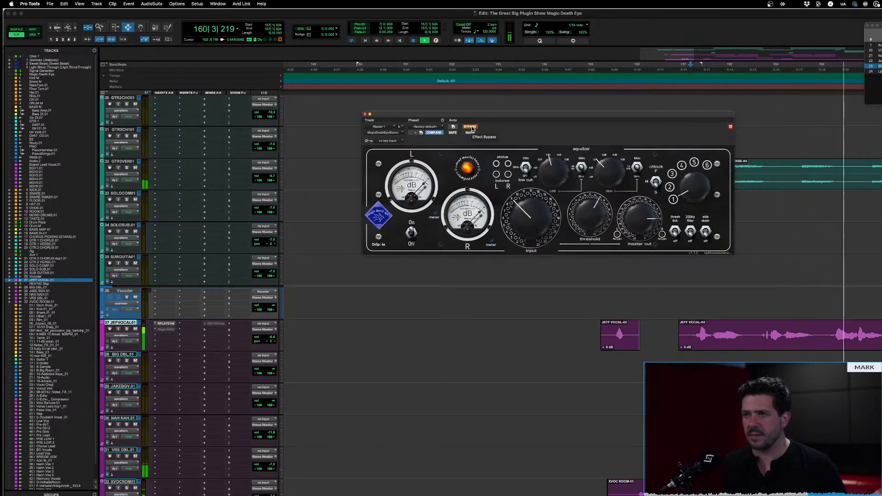
pyautogui.press('space')
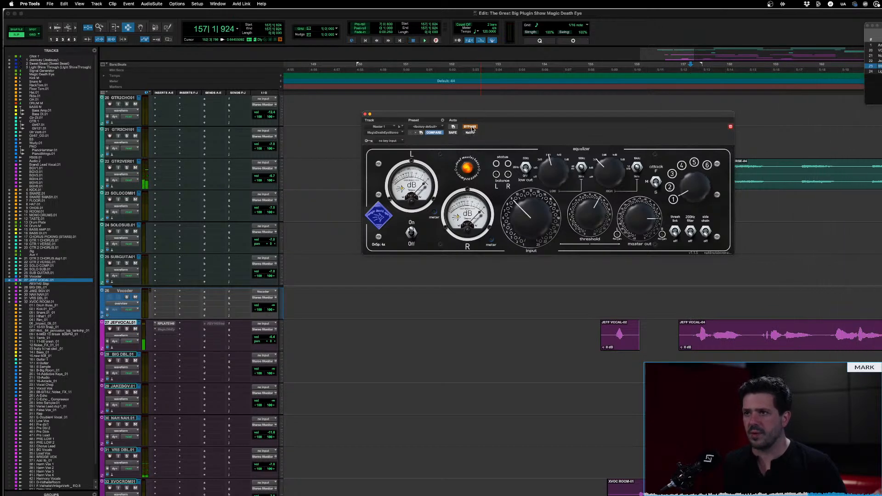
pyautogui.press('space')
pyautogui.click(472, 128)
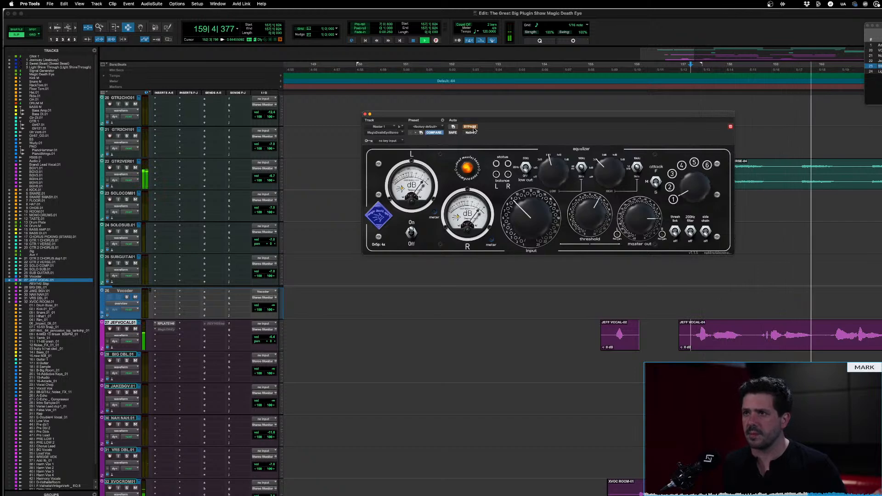
pyautogui.click(470, 127)
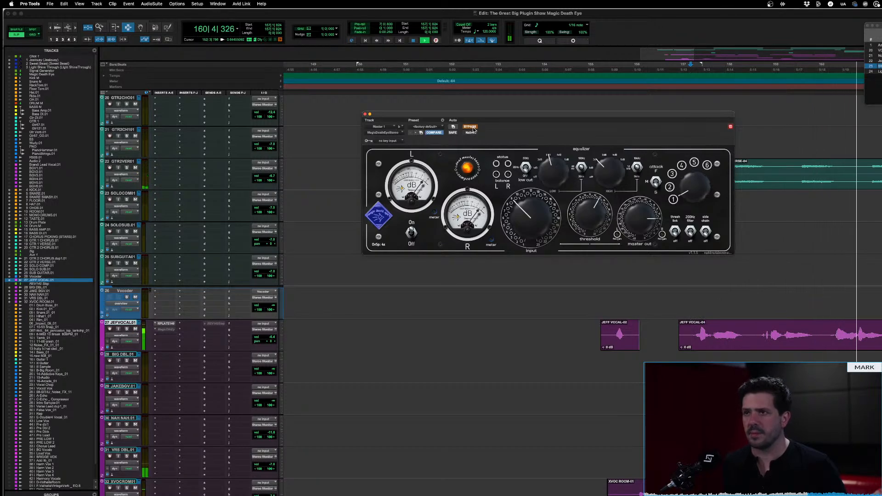
pyautogui.click(470, 126)
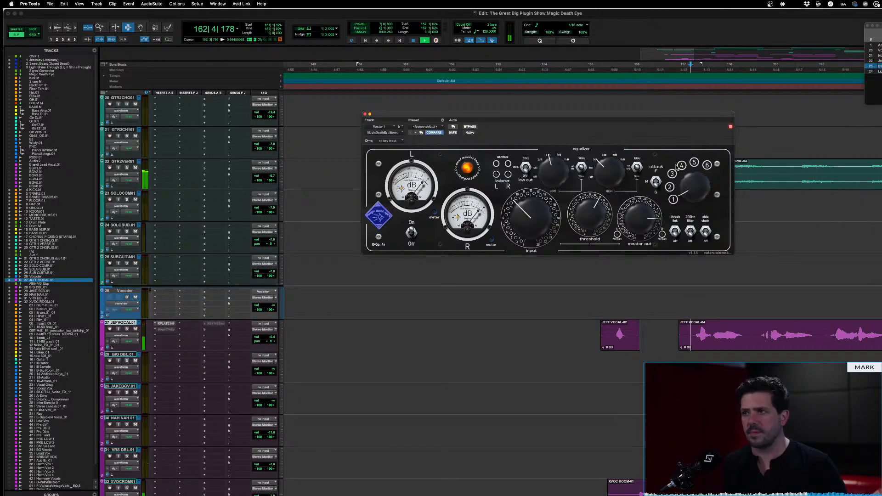
pyautogui.press('space')
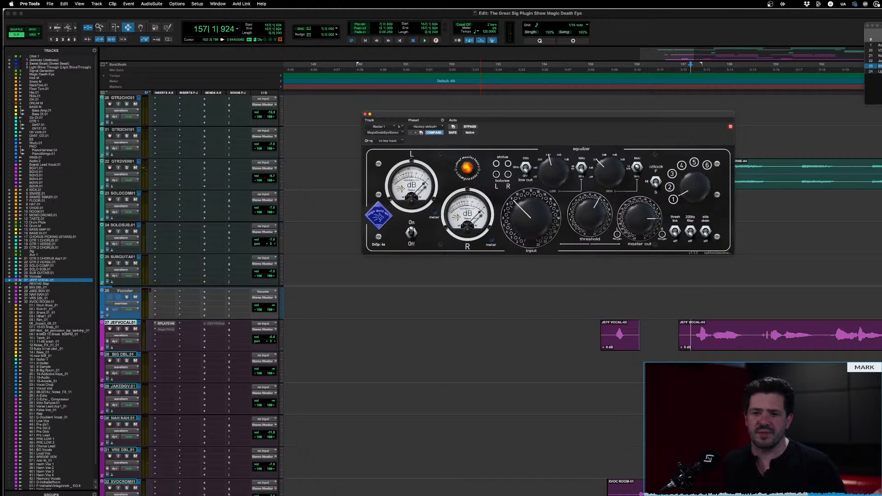
# Replay the passage once more from bar 157, starting with the compressor bypassed and re-engaging it before stopping
pyautogui.click(470, 127)
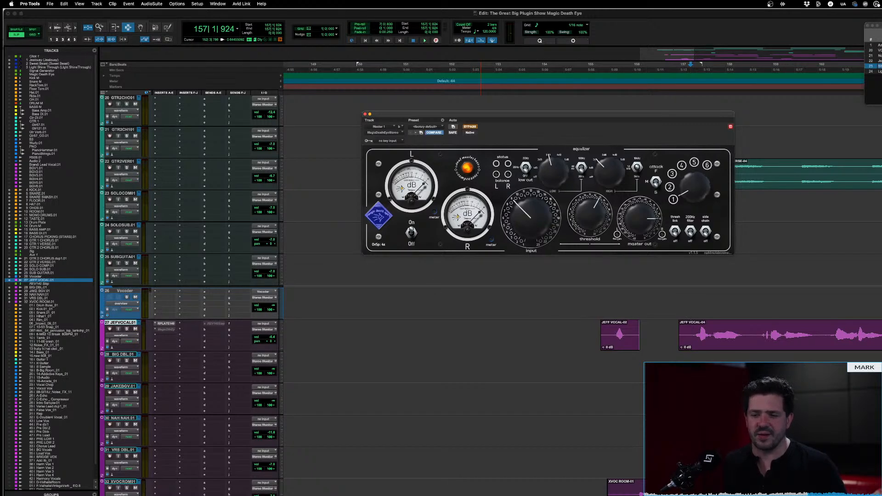
pyautogui.press('space')
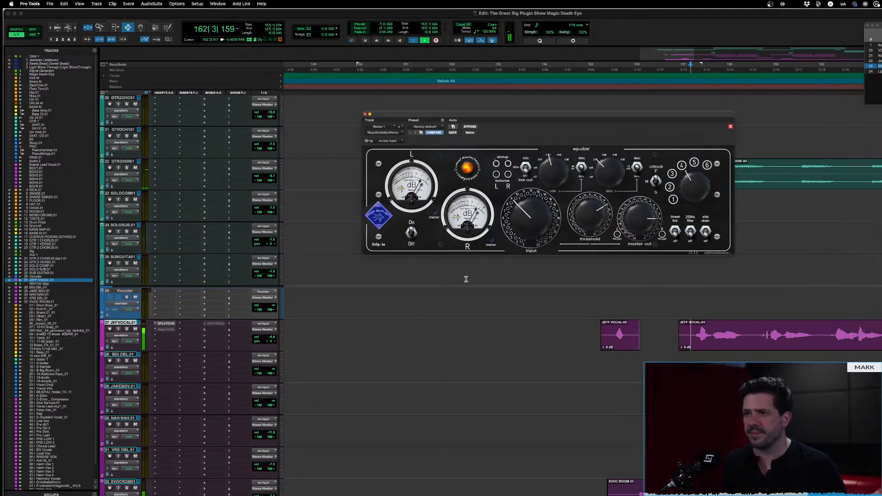
pyautogui.press('space')
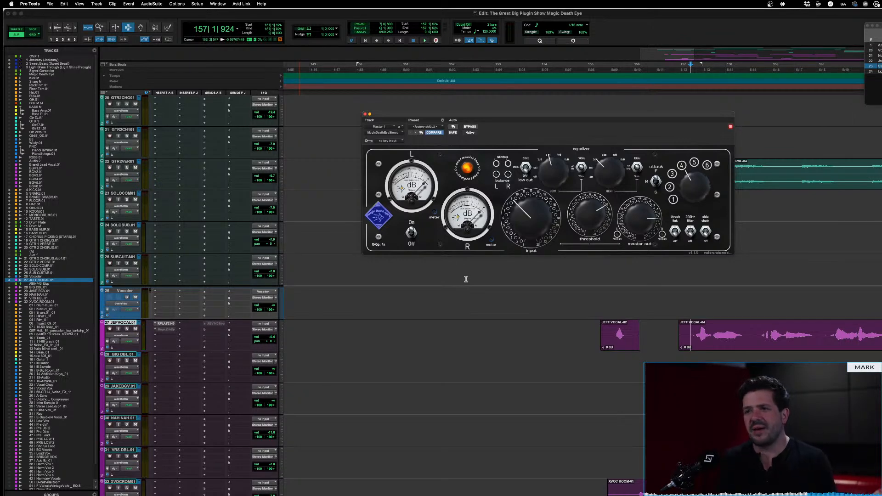